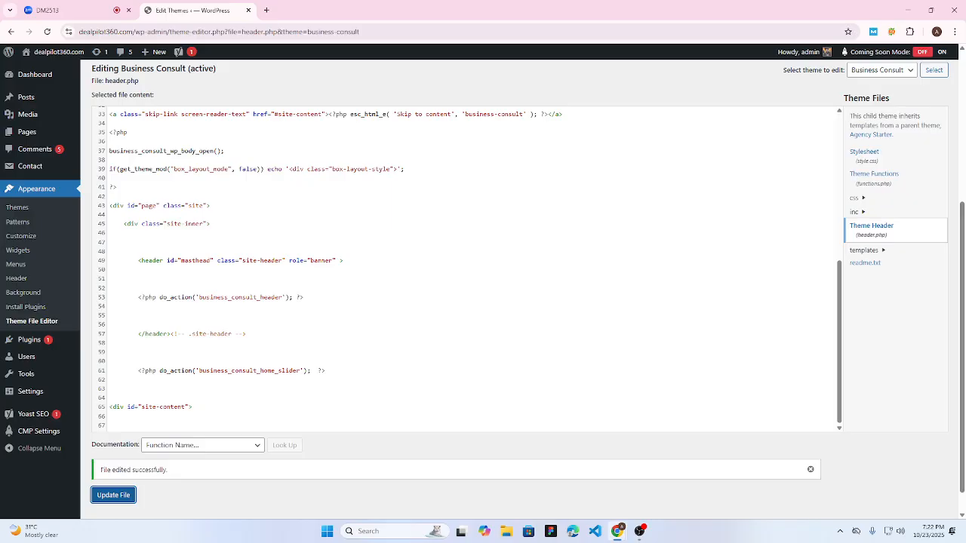
In a new tab, search Google for 'google analytics 4 login'
{"action": "left_click", "coordinate": [266, 9]}
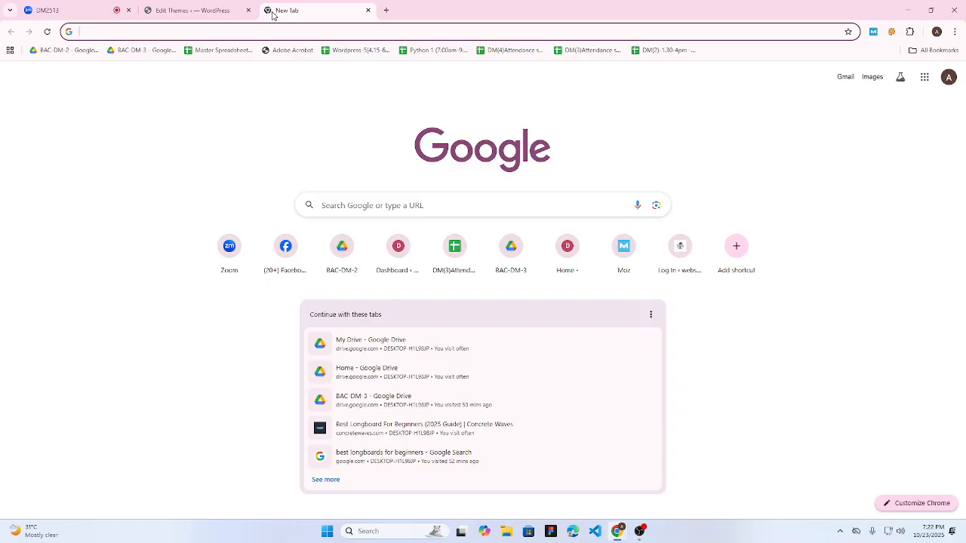
{"action": "type", "text": "google ana"}
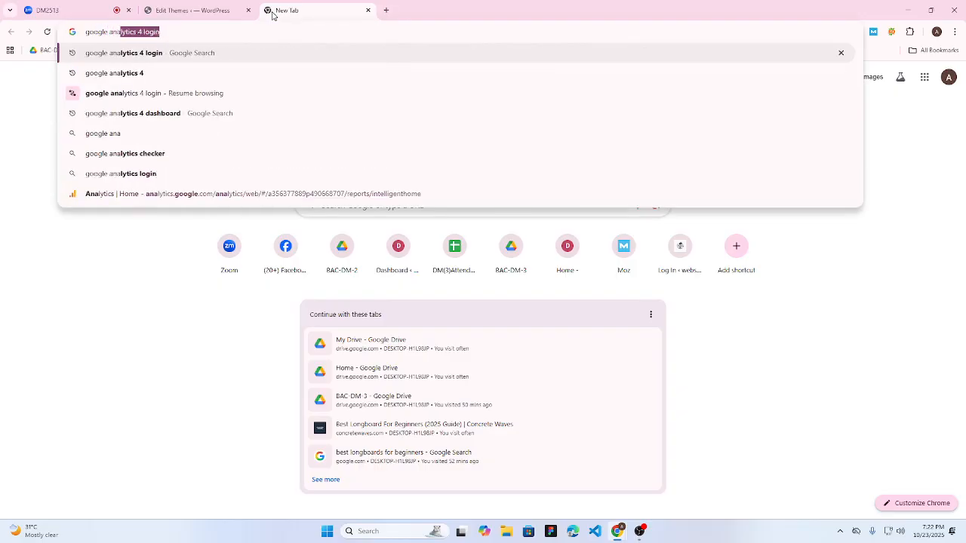
{"action": "key", "text": "Right"}
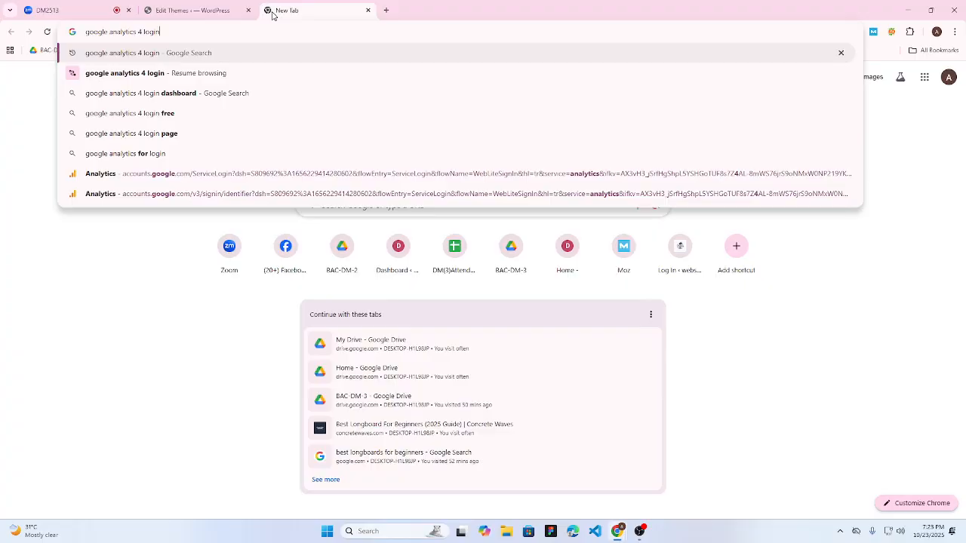
{"action": "key", "text": "Return"}
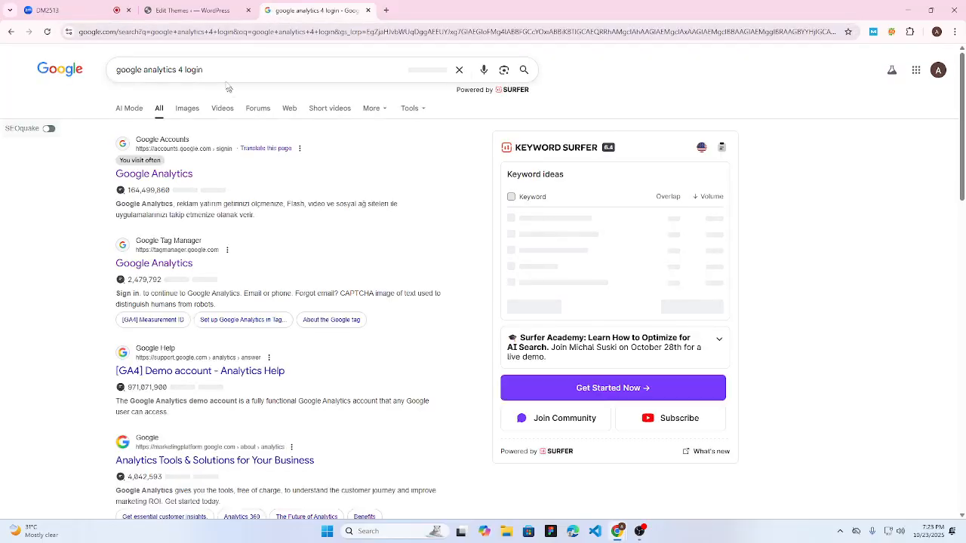
Highlight the search query a few times, then magnify the screen around the first result
{"action": "left_click_drag", "start_coordinate": [214, 69], "coordinate": [111, 70]}
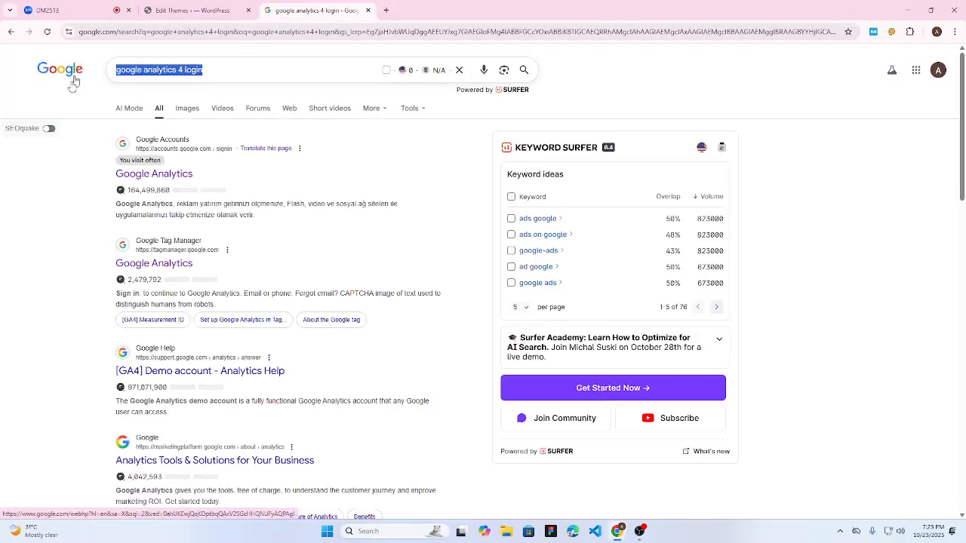
{"action": "left_click", "coordinate": [15, 200]}
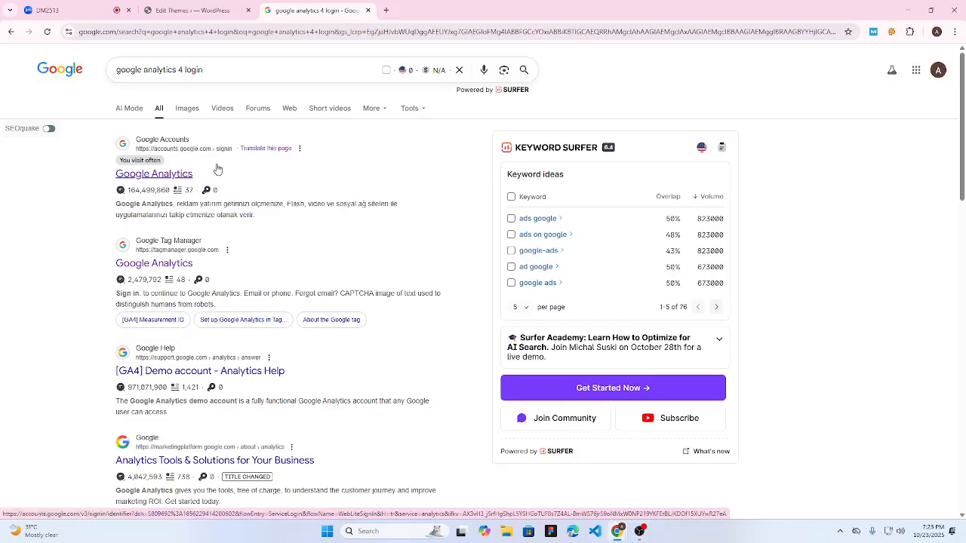
{"action": "left_click_drag", "start_coordinate": [219, 66], "coordinate": [110, 69]}
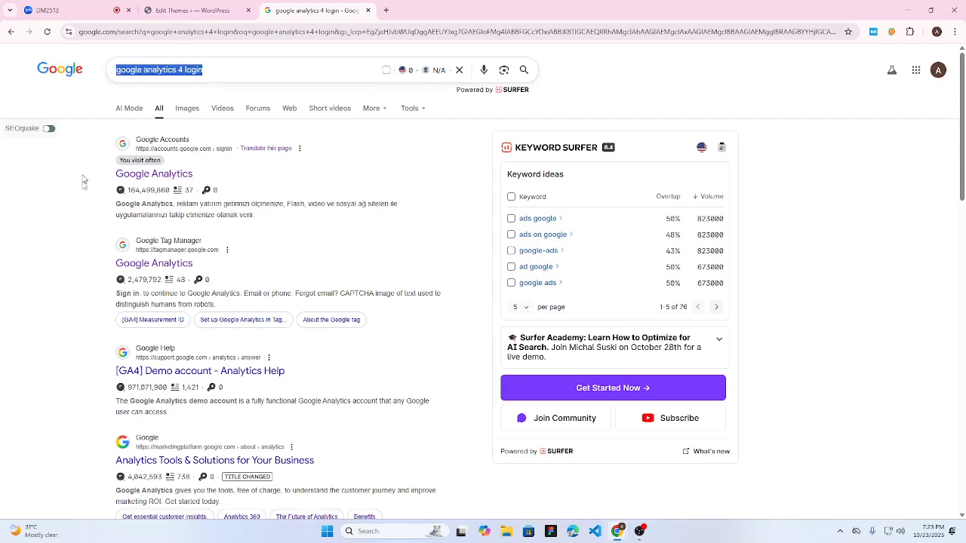
{"action": "left_click", "coordinate": [73, 203]}
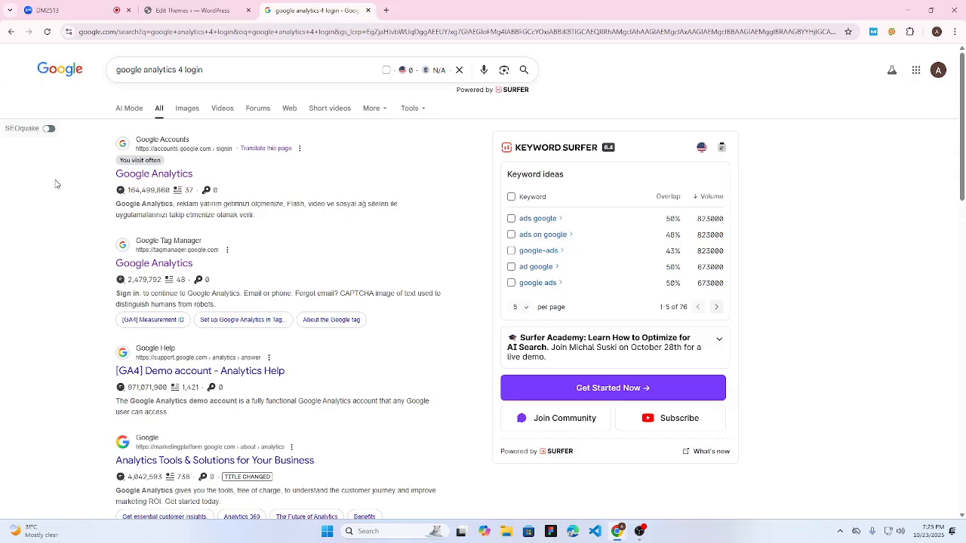
{"action": "left_click_drag", "start_coordinate": [249, 69], "coordinate": [115, 69]}
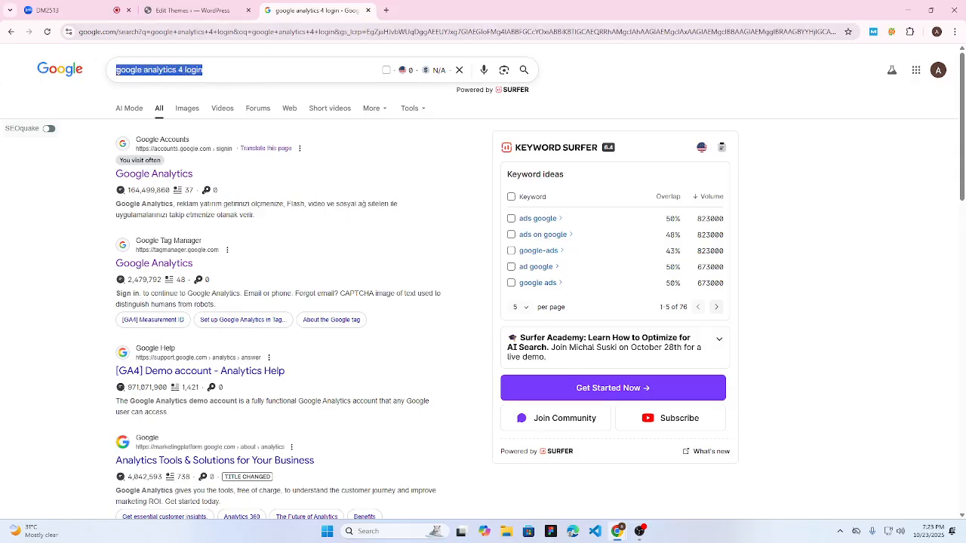
{"action": "left_click", "coordinate": [25, 261]}
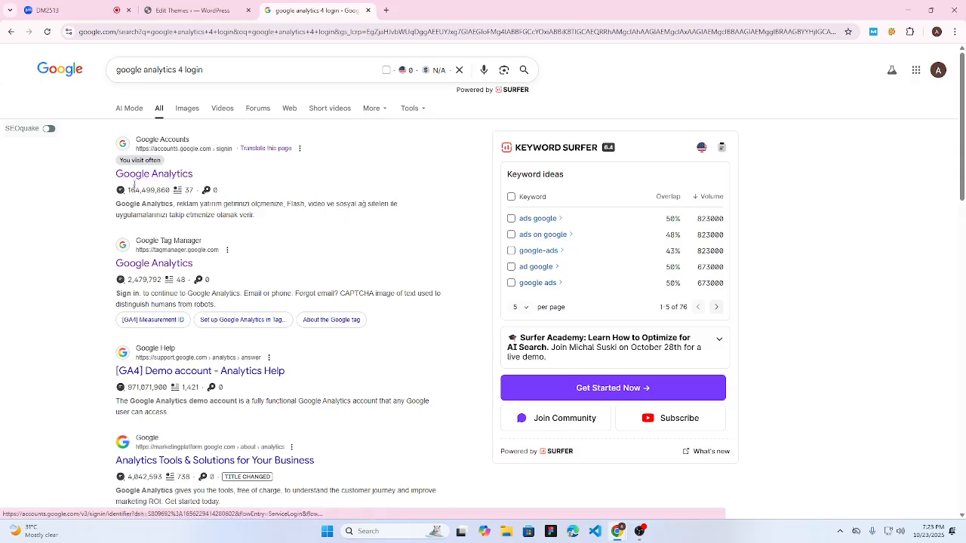
{"action": "key", "text": "super+plus"}
{"action": "key", "text": "super+plus"}
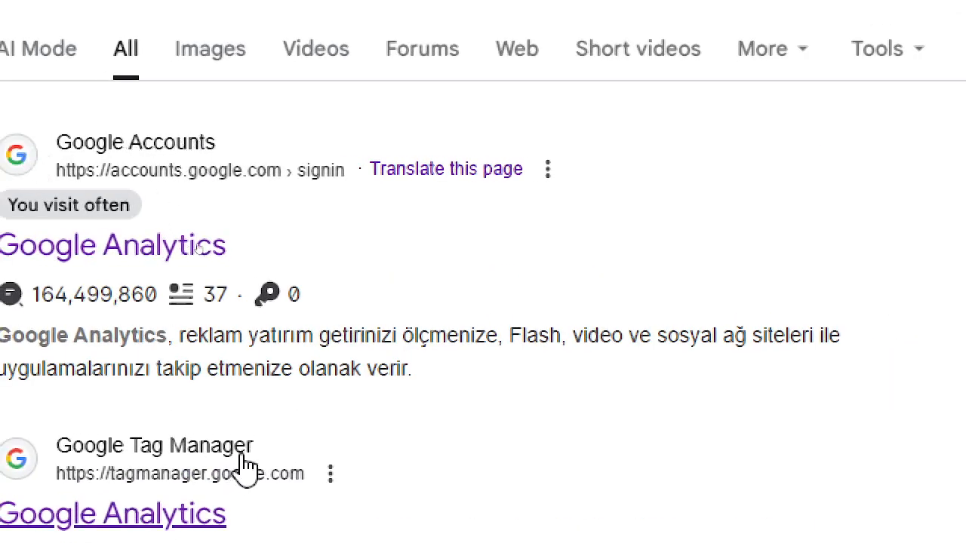
Open the Google Analytics sign-in result, reset the screen zoom, and go to Admin
{"action": "left_click", "coordinate": [138, 254]}
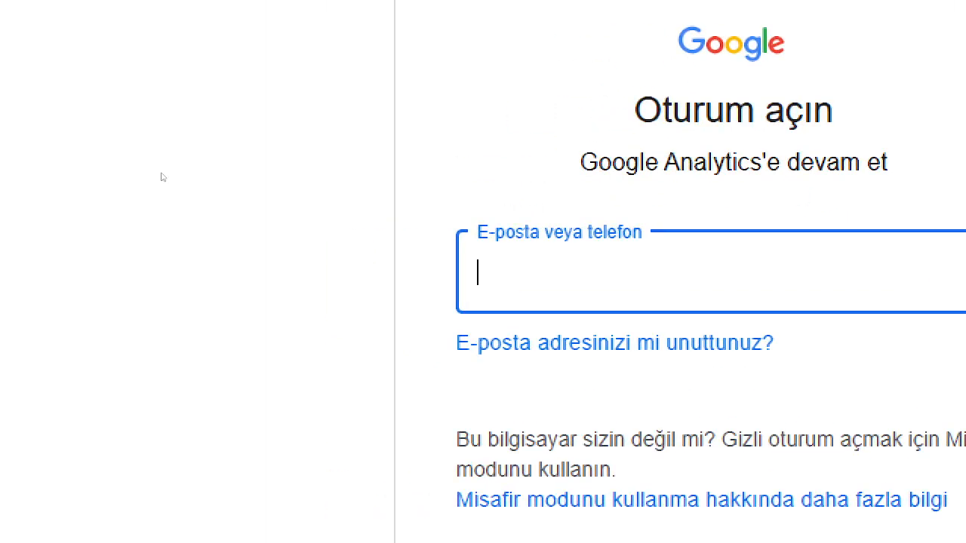
{"action": "key", "text": "super+minus"}
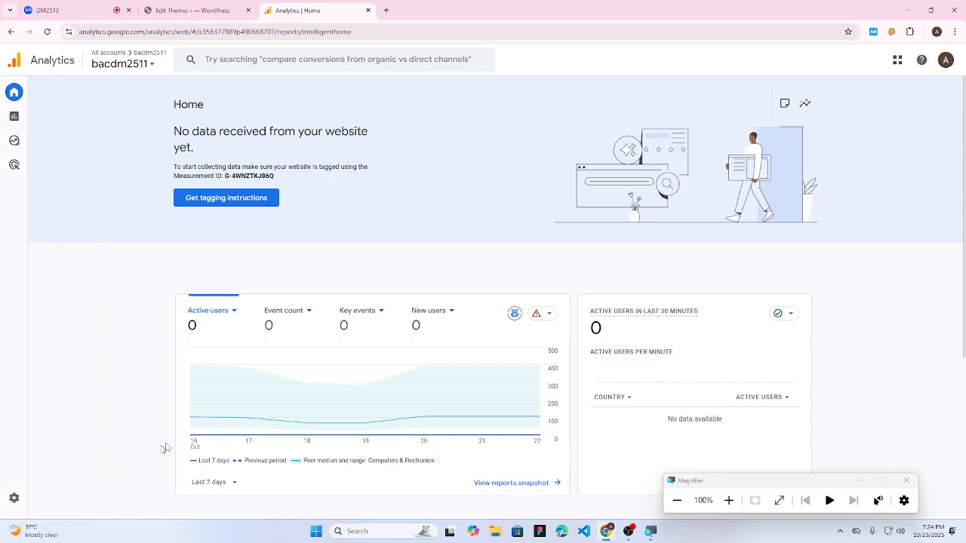
{"action": "left_click", "coordinate": [14, 498]}
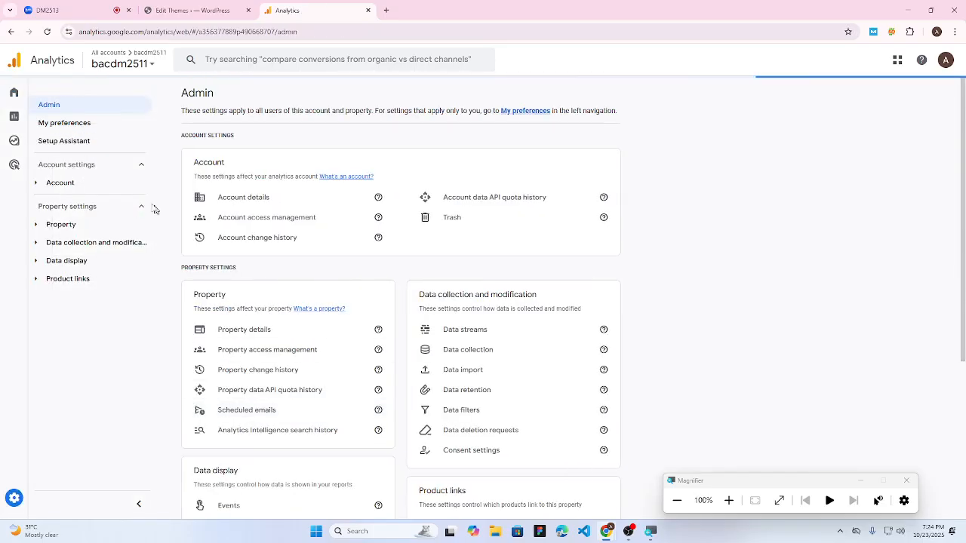
From Account details, move the first Analytics account to the Trash
{"action": "left_click", "coordinate": [96, 189]}
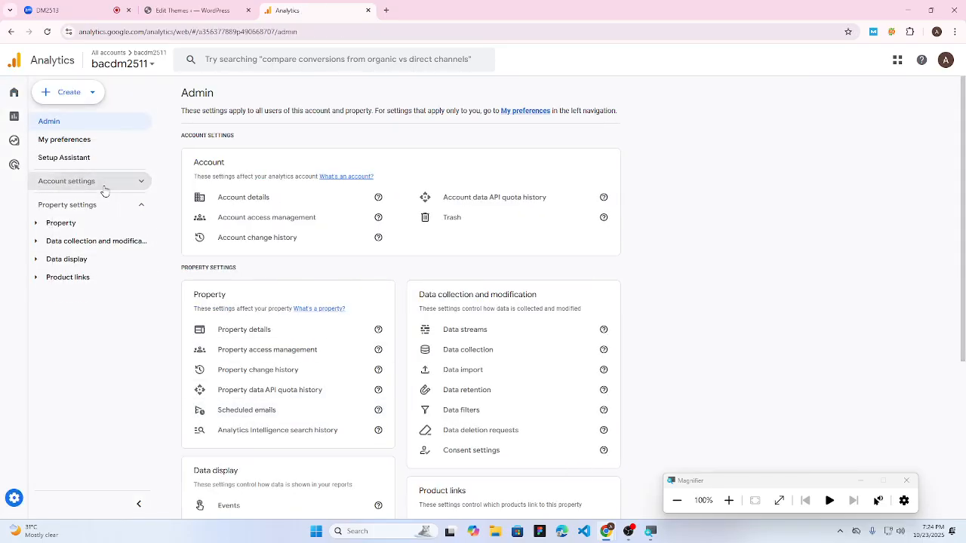
{"action": "left_click", "coordinate": [93, 189]}
{"action": "left_click", "coordinate": [91, 200]}
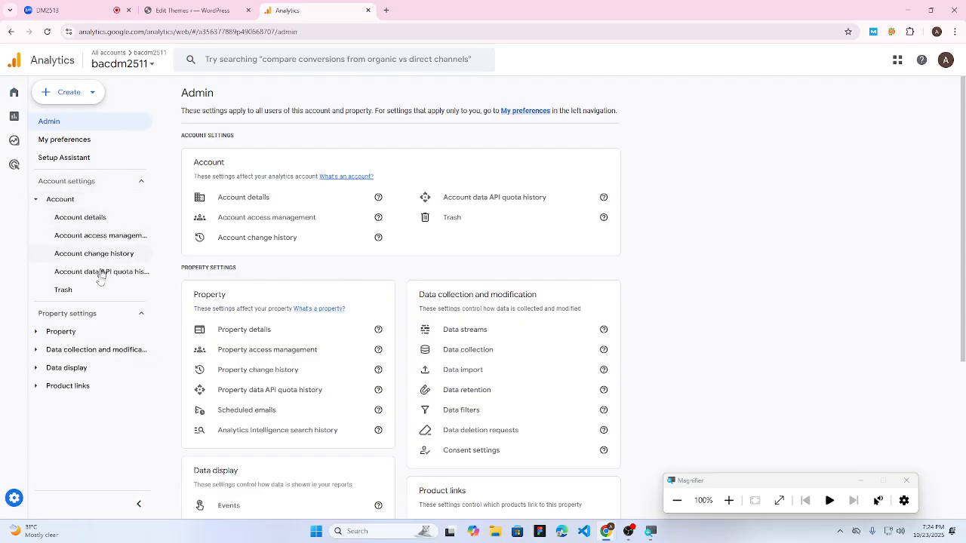
{"action": "left_click", "coordinate": [107, 292]}
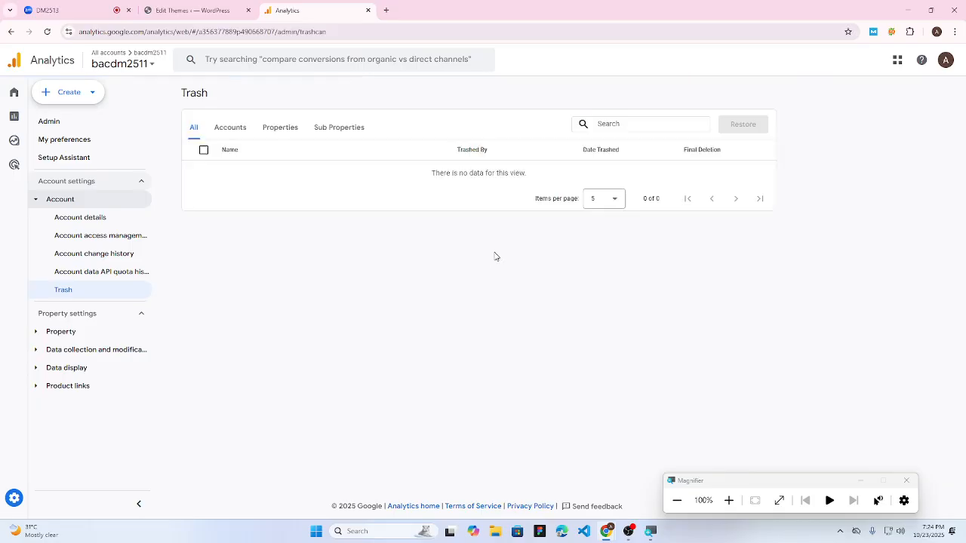
{"action": "left_click", "coordinate": [113, 219]}
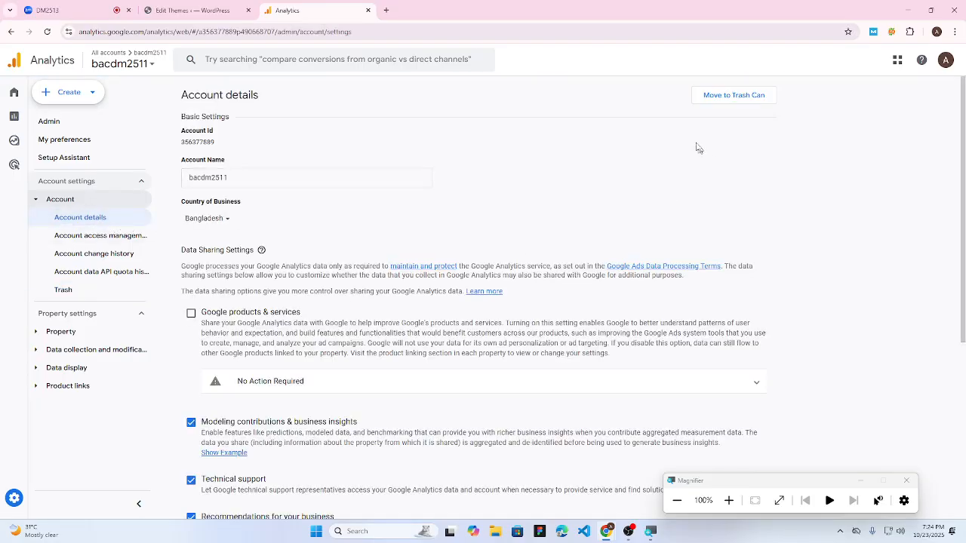
{"action": "left_click", "coordinate": [717, 104]}
{"action": "left_click", "coordinate": [215, 199]}
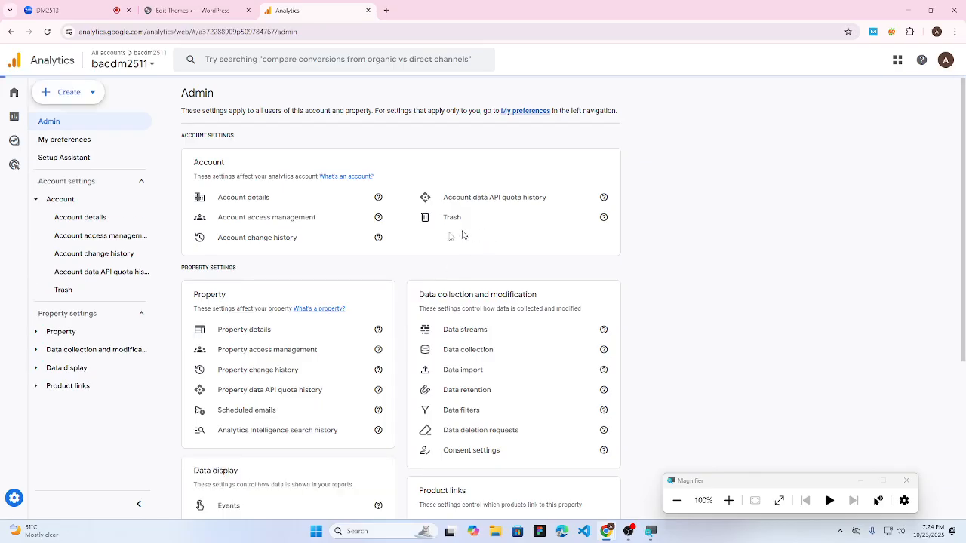
Move the second Analytics account to the Trash as well
{"action": "left_click", "coordinate": [468, 224]}
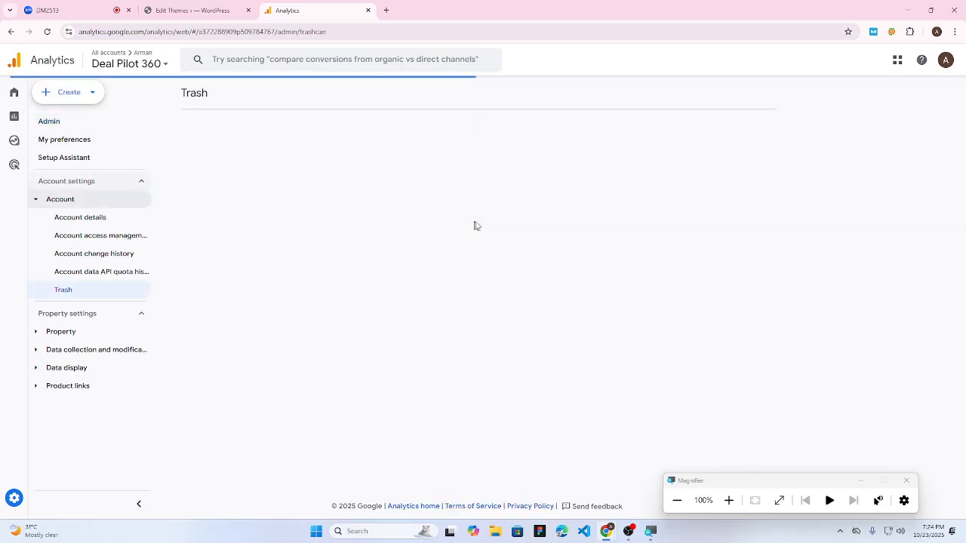
{"action": "left_click", "coordinate": [92, 207]}
{"action": "left_click", "coordinate": [93, 207]}
{"action": "left_click", "coordinate": [85, 224]}
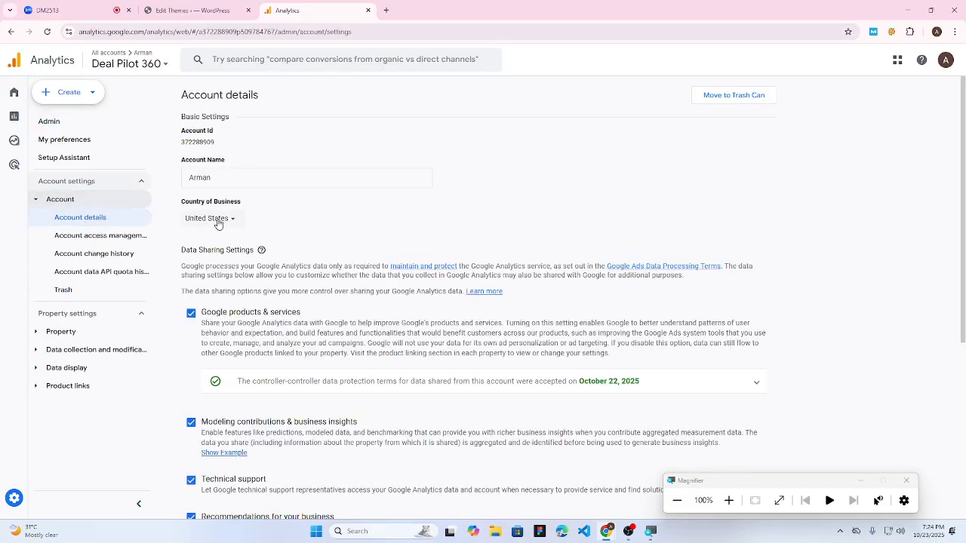
{"action": "left_click", "coordinate": [735, 96]}
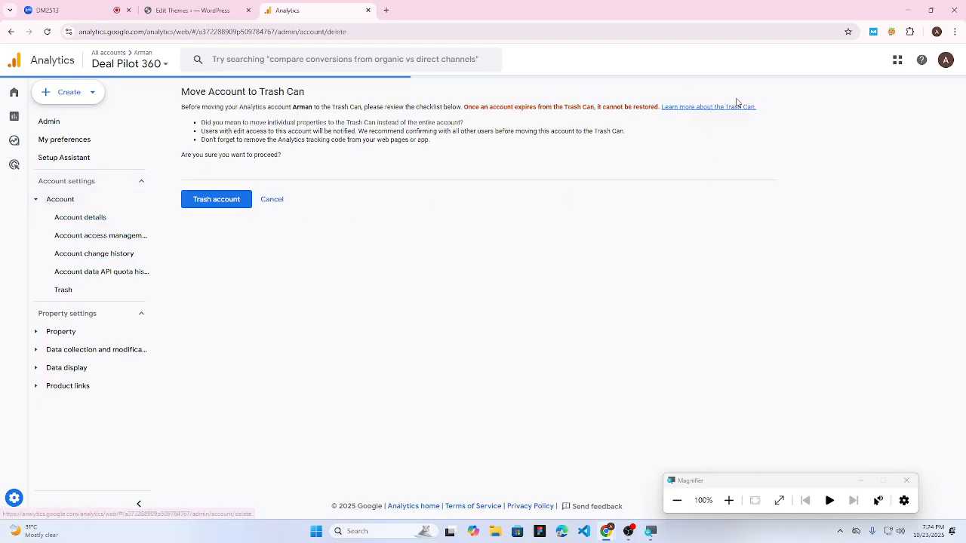
{"action": "left_click", "coordinate": [220, 201]}
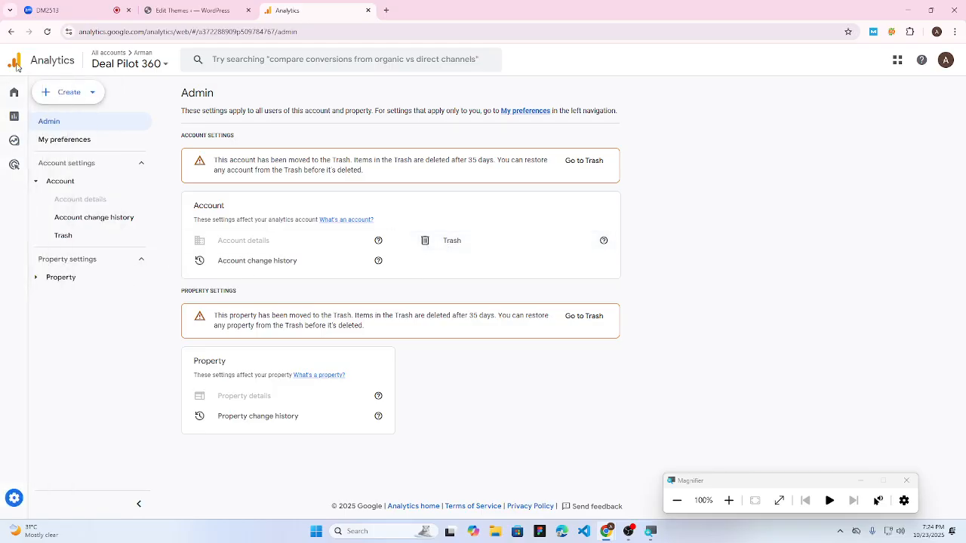
{"action": "left_click", "coordinate": [113, 57]}
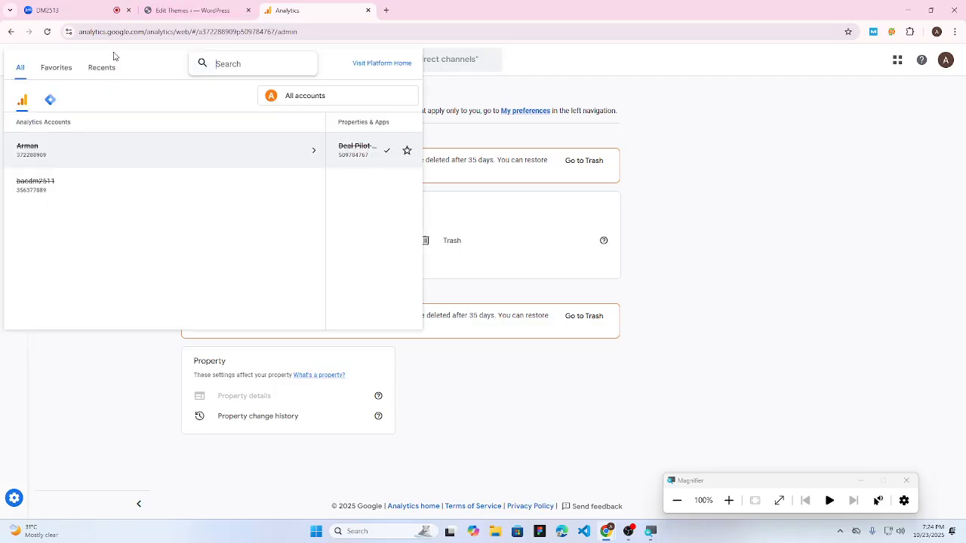
Close the account picker, reload Analytics, and choose Create > Account
{"action": "left_click", "coordinate": [769, 274]}
{"action": "key", "text": "F5"}
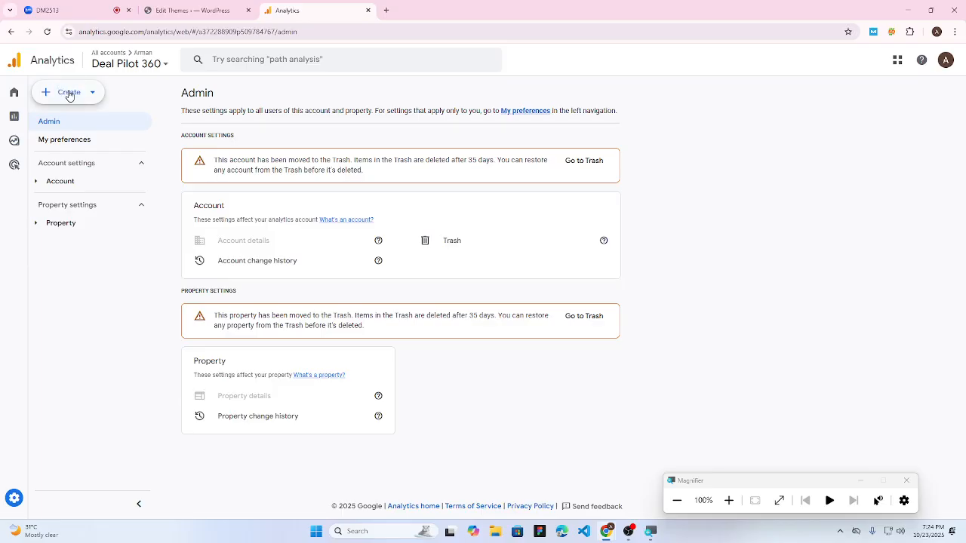
{"action": "left_click", "coordinate": [69, 95]}
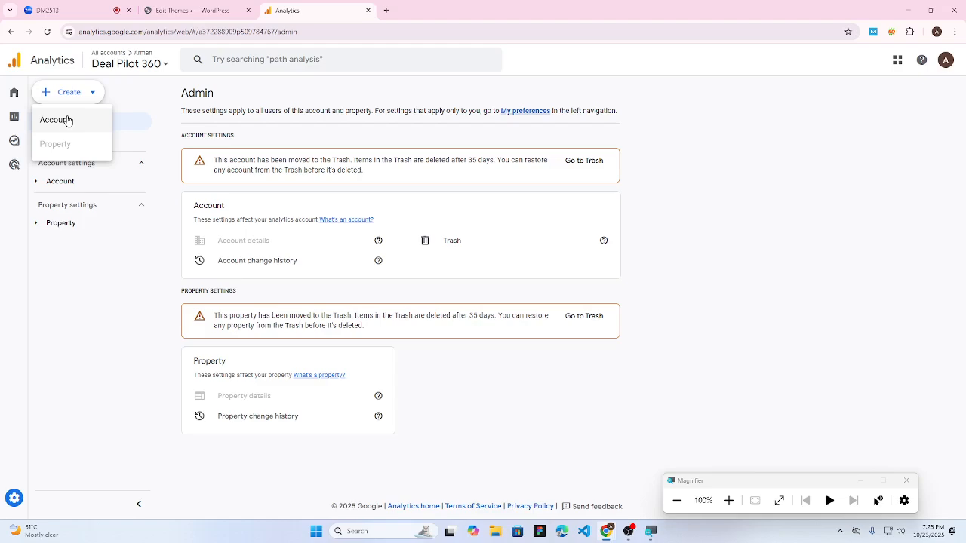
{"action": "left_click", "coordinate": [64, 123]}
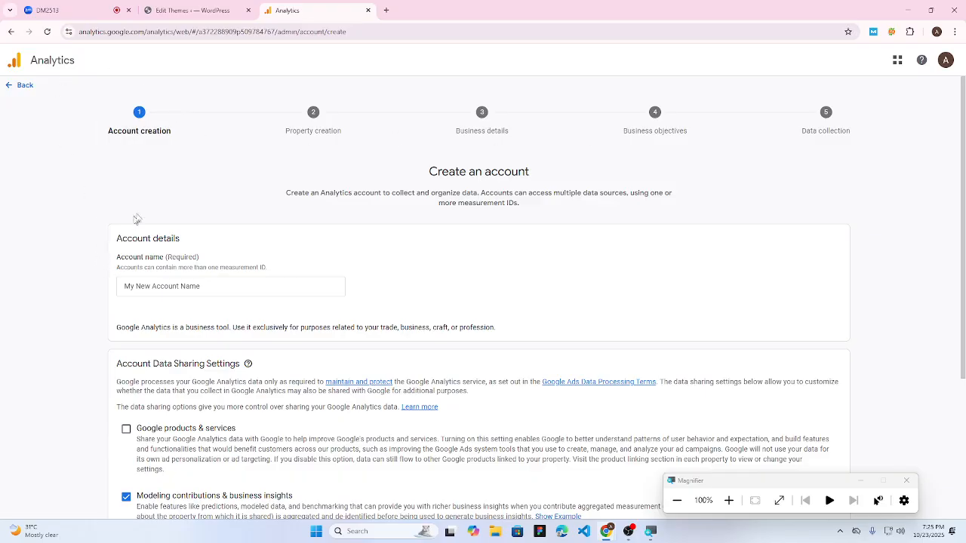
Enter the account owner's name as the new account name, replacing 'Deal Pilot'
{"action": "scroll", "coordinate": [129, 225], "scroll_direction": "down", "scroll_amount": 1}
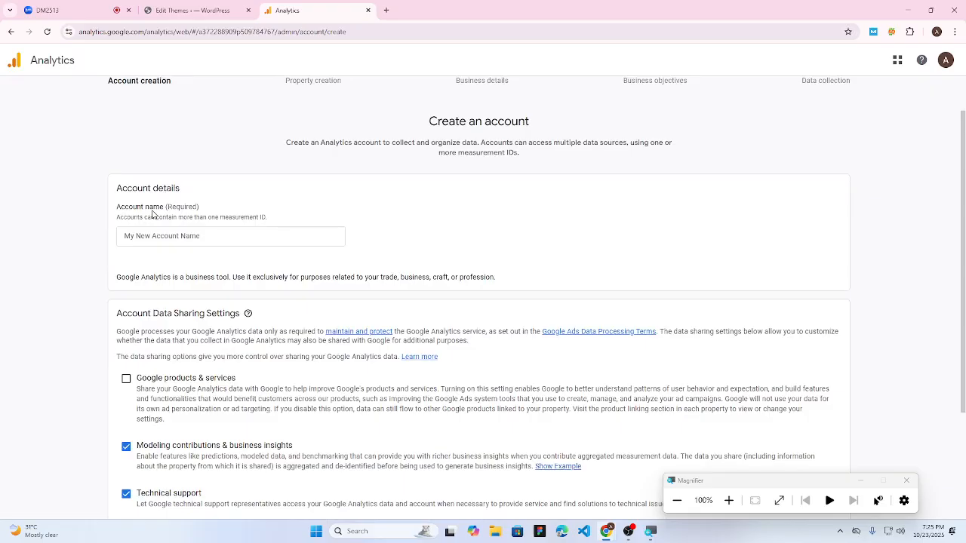
{"action": "scroll", "coordinate": [188, 209], "scroll_direction": "down", "scroll_amount": 2}
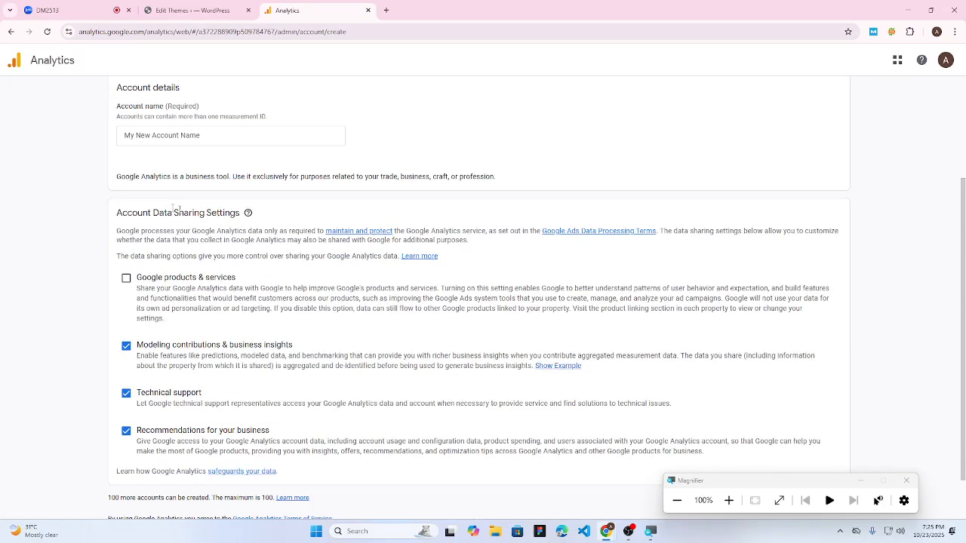
{"action": "left_click", "coordinate": [149, 134]}
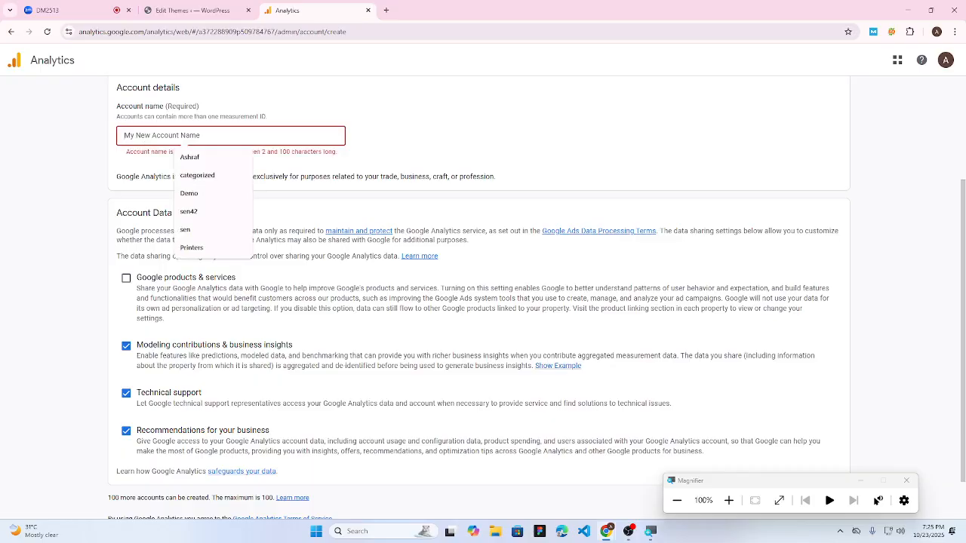
{"action": "type", "text": "Deal Pilot"}
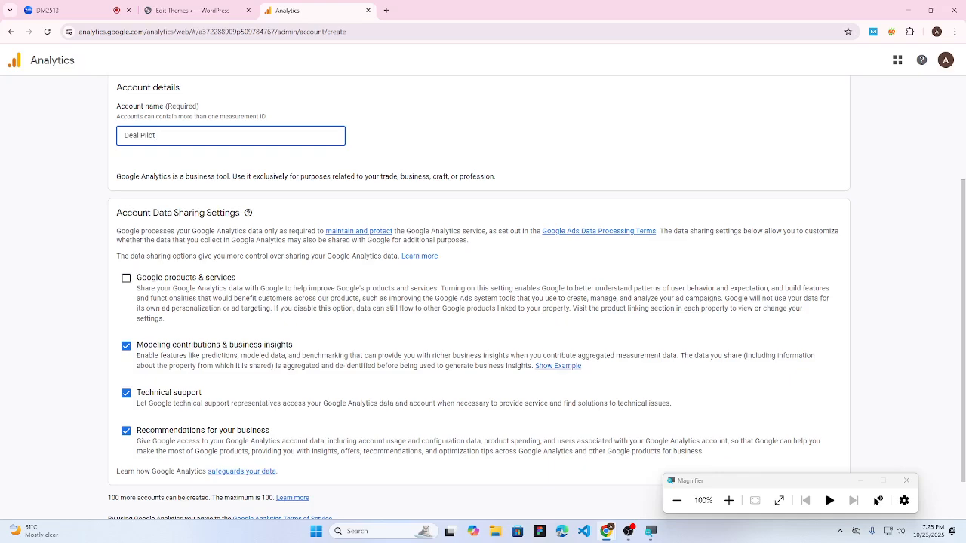
{"action": "key", "text": "ctrl+a"}
{"action": "type", "text": "Md"}
{"action": "key", "text": "BackSpace"}
{"action": "key", "text": "BackSpace"}
Enable Google products & services data sharing and continue to Create a property
{"action": "scroll", "coordinate": [268, 196], "scroll_direction": "down", "scroll_amount": 1}
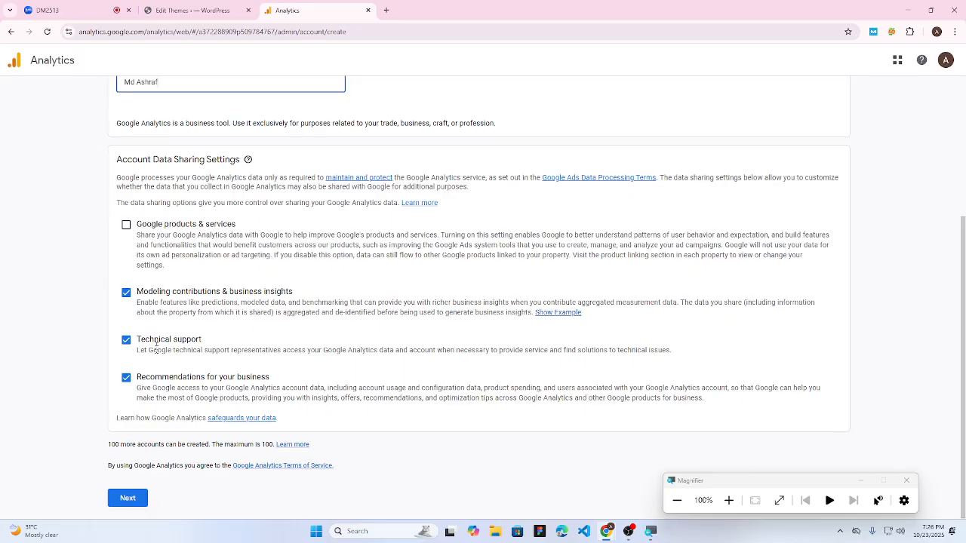
{"action": "left_click", "coordinate": [126, 225]}
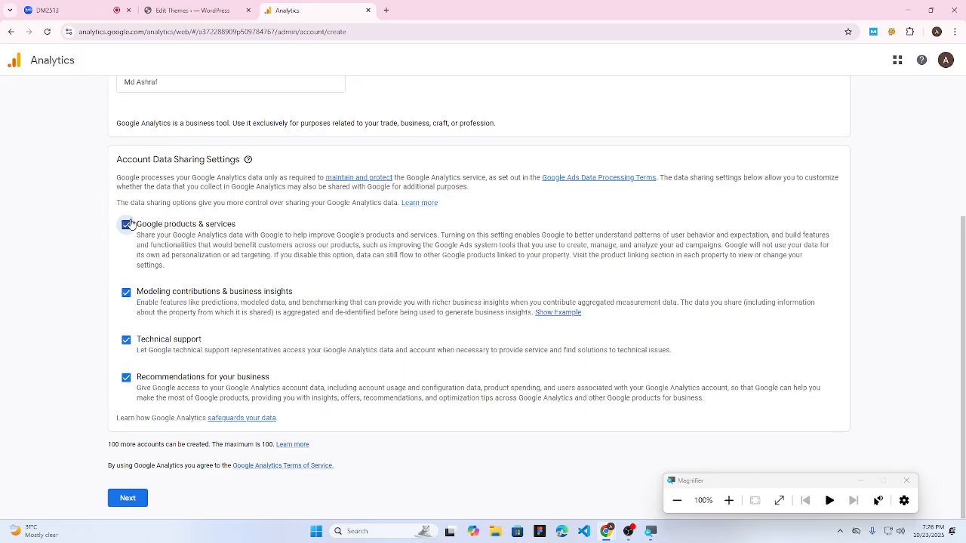
{"action": "left_click", "coordinate": [127, 498]}
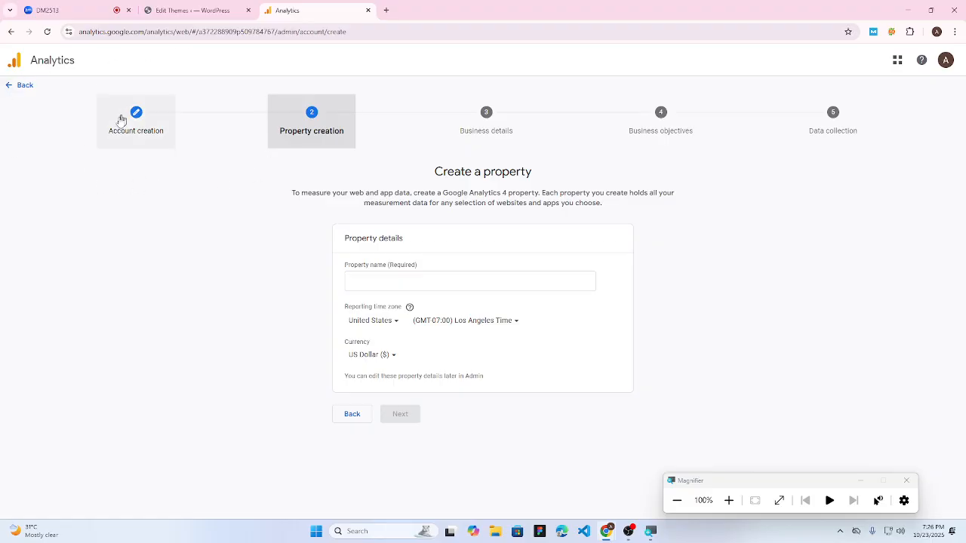
Zoom the Create a property page to 150% and click into the Property name field
{"action": "key", "text": "ctrl+plus"}
{"action": "key", "text": "ctrl+plus"}
{"action": "key", "text": "ctrl+plus"}
{"action": "scroll", "coordinate": [265, 233], "scroll_direction": "down", "scroll_amount": 2}
{"action": "left_click_drag", "start_coordinate": [404, 135], "coordinate": [556, 139]}
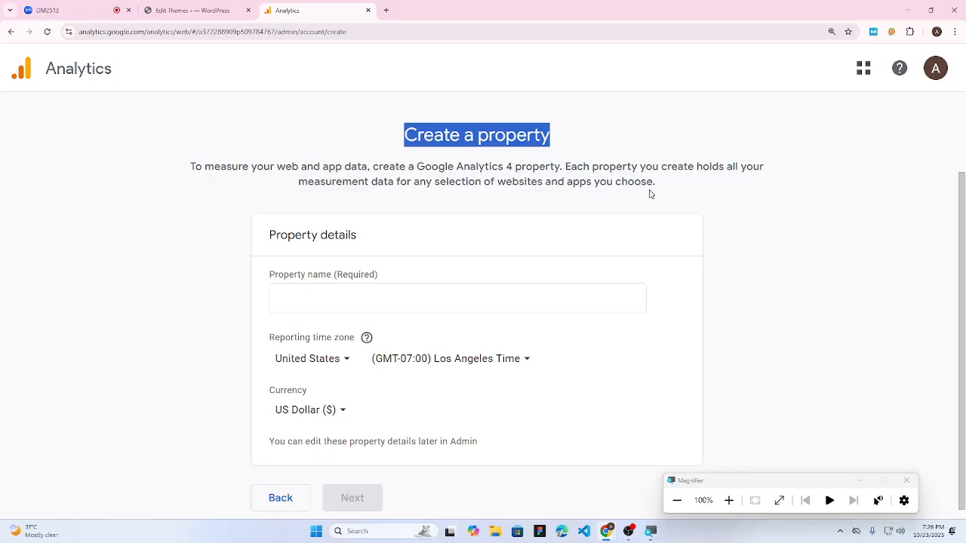
{"action": "scroll", "coordinate": [474, 309], "scroll_direction": "down", "scroll_amount": 1}
{"action": "left_click", "coordinate": [348, 280]}
{"action": "left_click", "coordinate": [348, 283]}
Open the WordPress live site in a new tab, select its dealpilot360 domain, and return to Analytics
{"action": "left_click", "coordinate": [189, 9]}
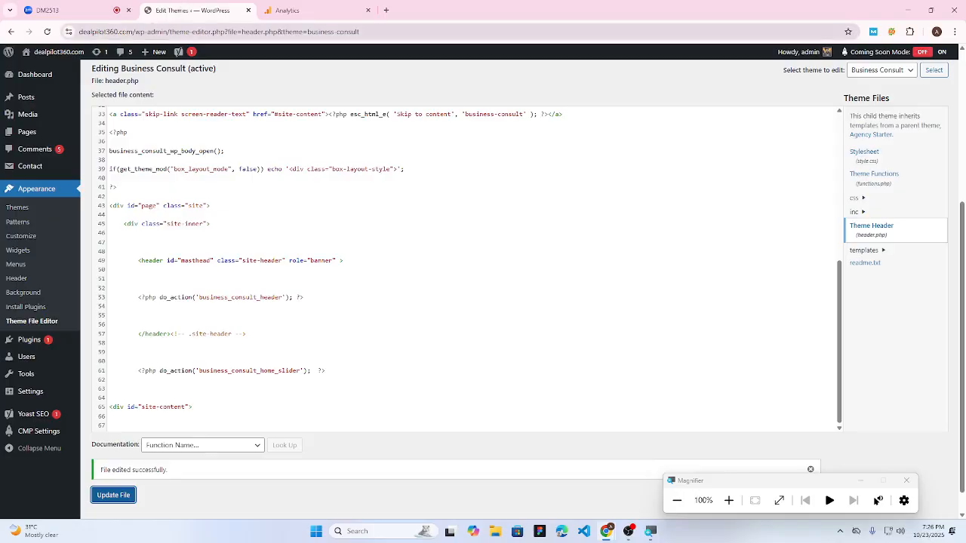
{"action": "left_click", "coordinate": [123, 32]}
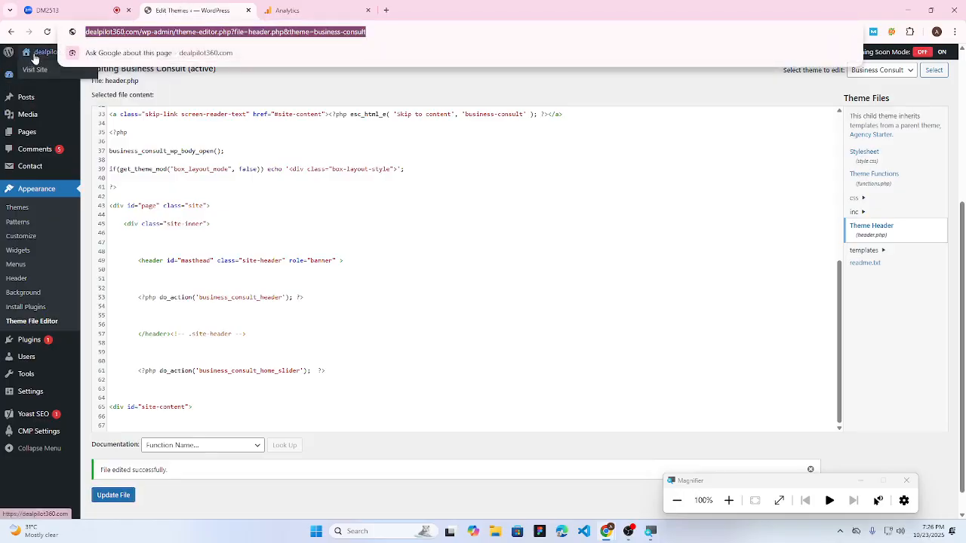
{"action": "left_click", "coordinate": [34, 71], "text": "ctrl"}
{"action": "left_click", "coordinate": [337, 10]}
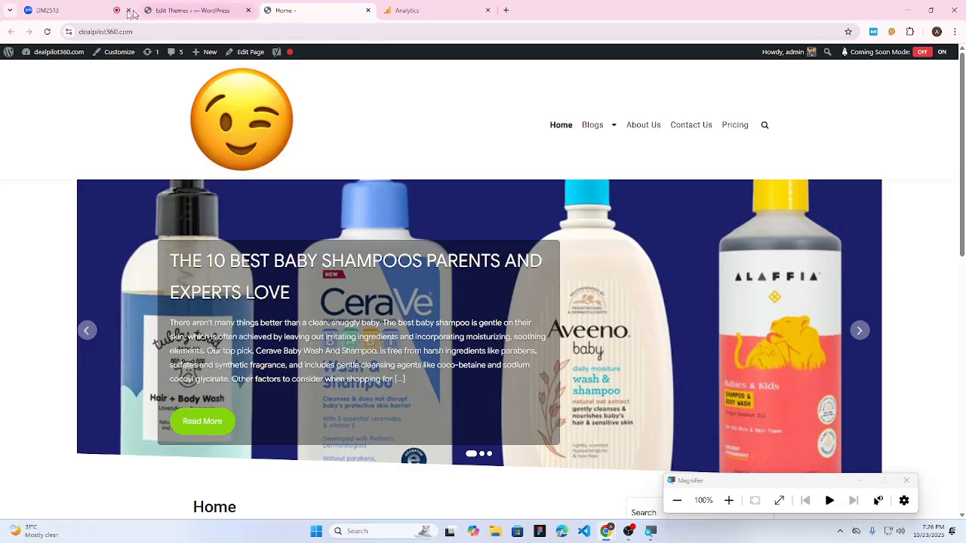
{"action": "left_click", "coordinate": [121, 32]}
{"action": "double_click", "coordinate": [120, 32]}
{"action": "key", "text": "ctrl+c"}
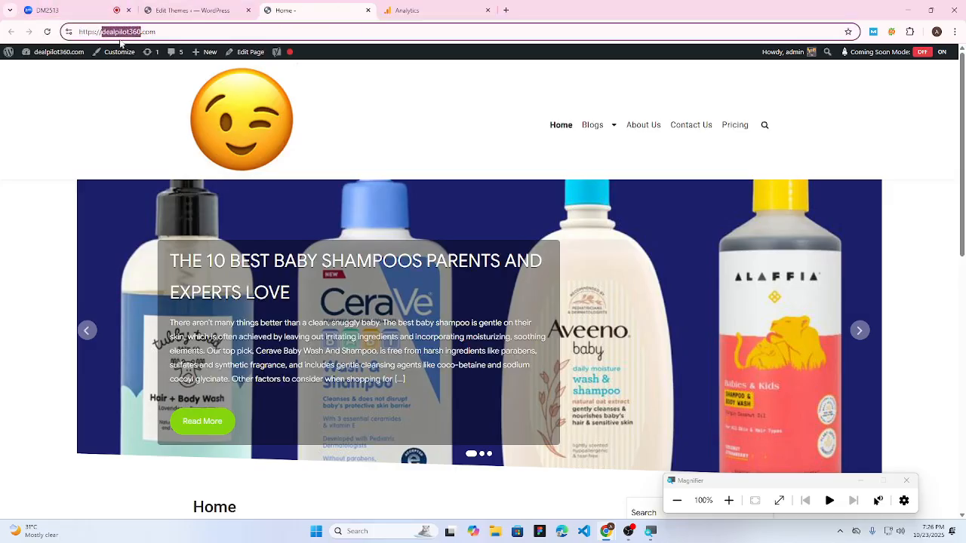
{"action": "left_click", "coordinate": [407, 10]}
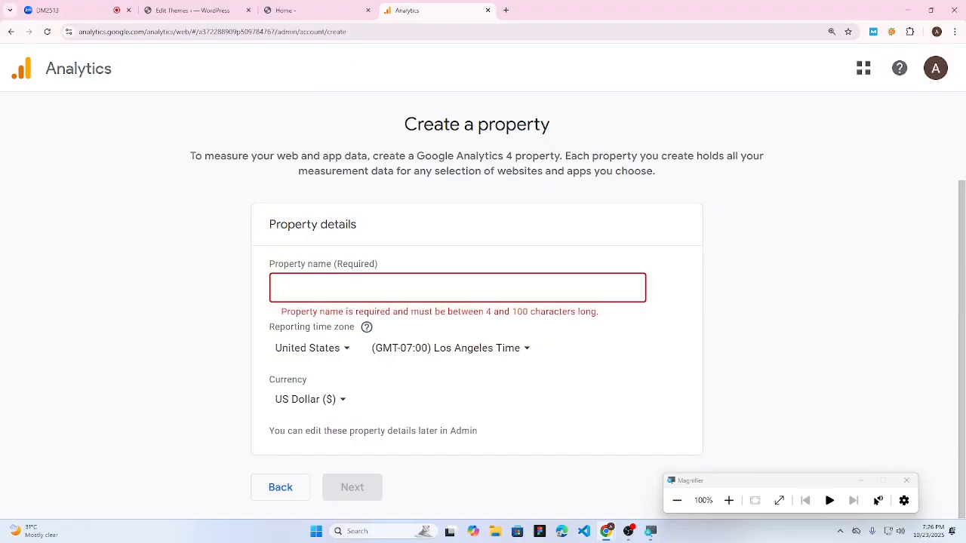
Name the property 'dealpilot 360' from the pasted domain, keep US Dollar currency, and continue
{"action": "key", "text": "ctrl+v"}
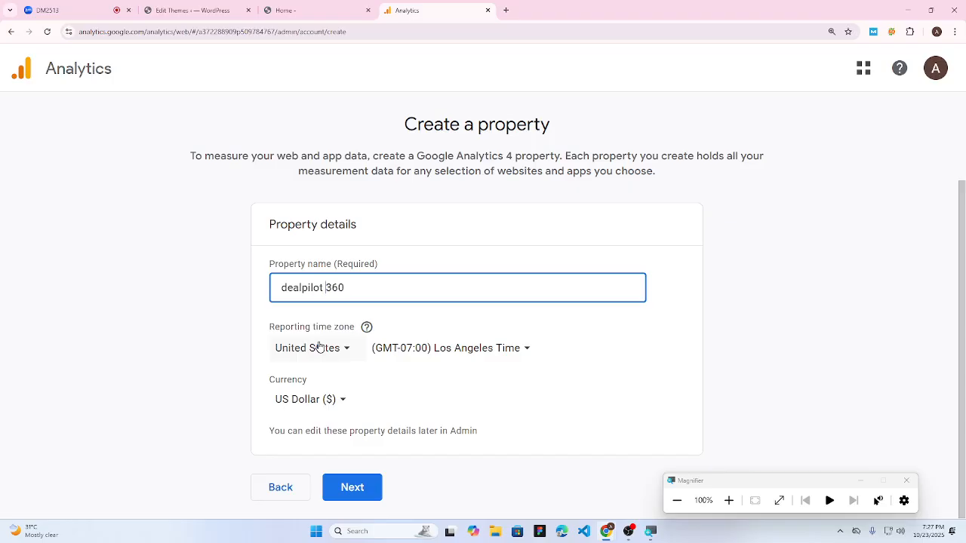
{"action": "left_click", "coordinate": [309, 401]}
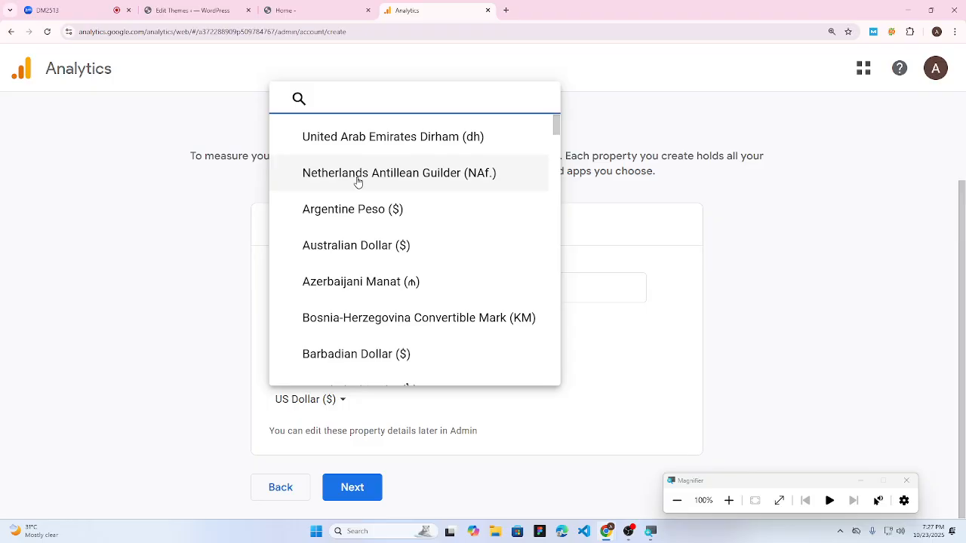
{"action": "left_click", "coordinate": [226, 391]}
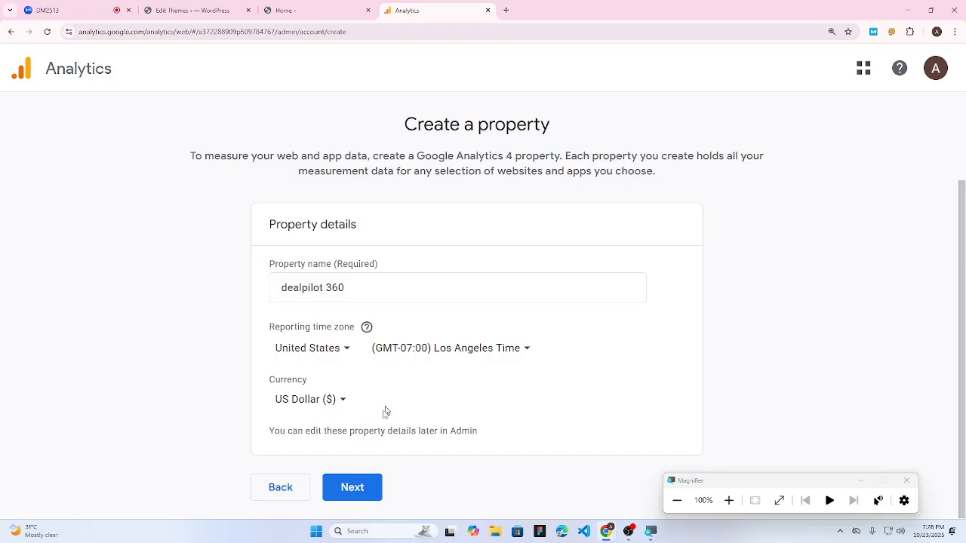
{"action": "left_click", "coordinate": [344, 490]}
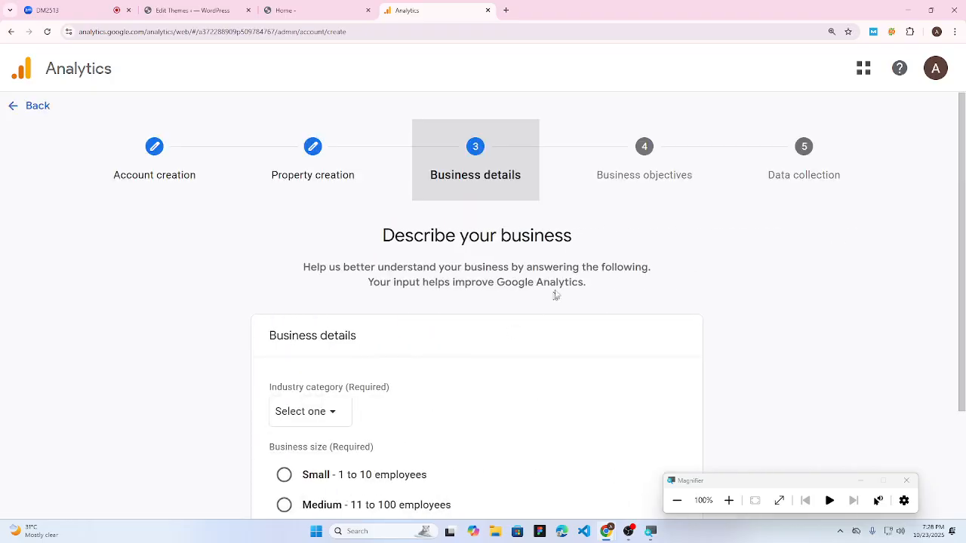
Choose News as the industry and Small (1 to 10 employees) as business size, then continue
{"action": "scroll", "coordinate": [539, 307], "scroll_direction": "down", "scroll_amount": 2}
{"action": "left_click_drag", "start_coordinate": [382, 135], "coordinate": [575, 138]}
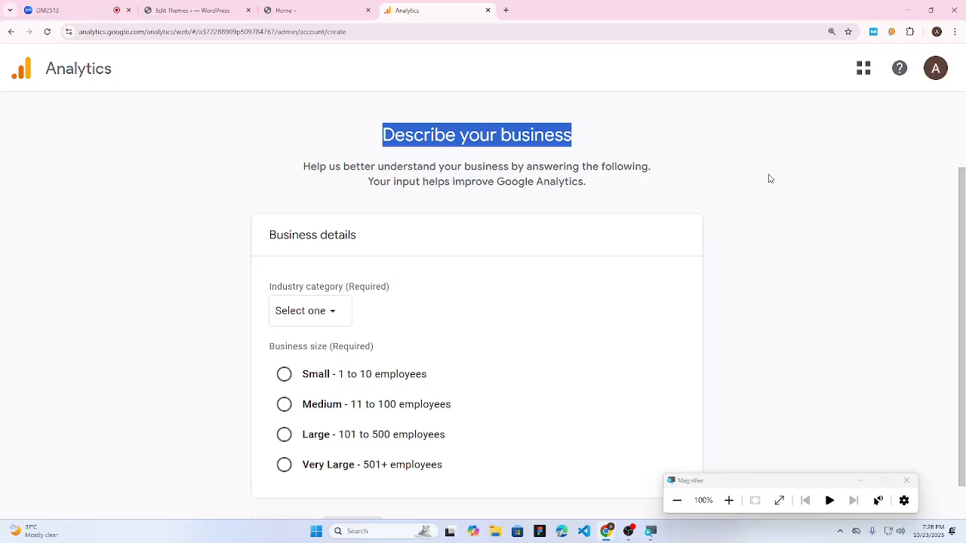
{"action": "scroll", "coordinate": [762, 180], "scroll_direction": "down", "scroll_amount": 1}
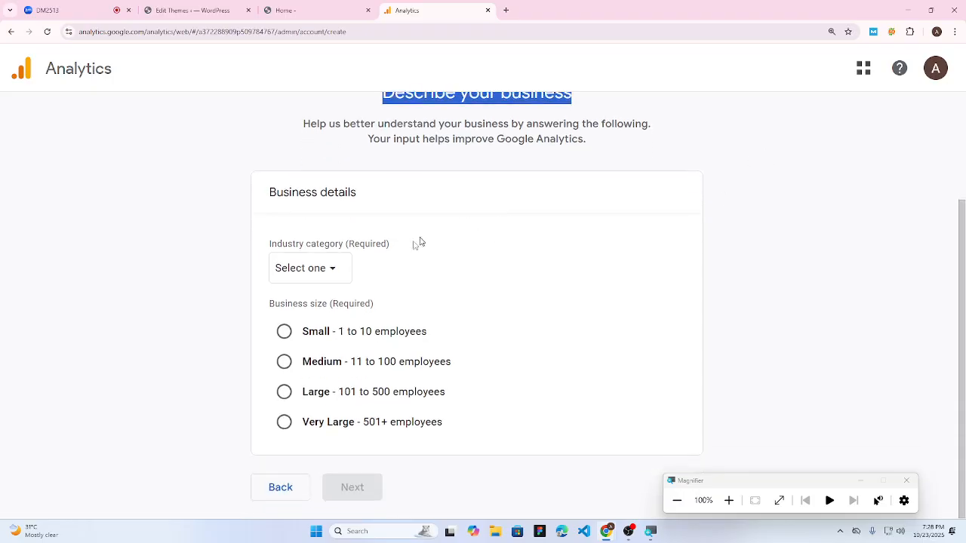
{"action": "left_click", "coordinate": [339, 273]}
{"action": "scroll", "coordinate": [425, 355], "scroll_direction": "down", "scroll_amount": 5}
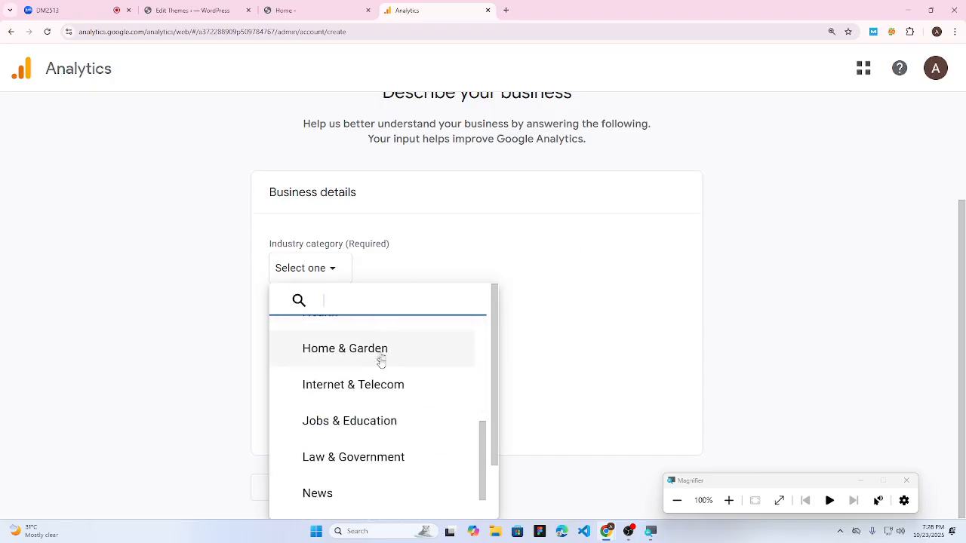
{"action": "left_click", "coordinate": [344, 494]}
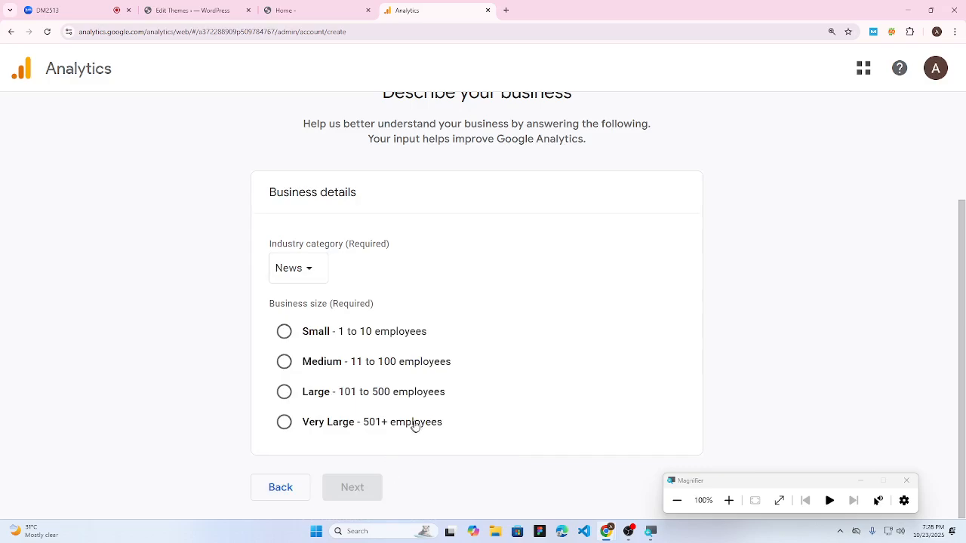
{"action": "left_click", "coordinate": [291, 269]}
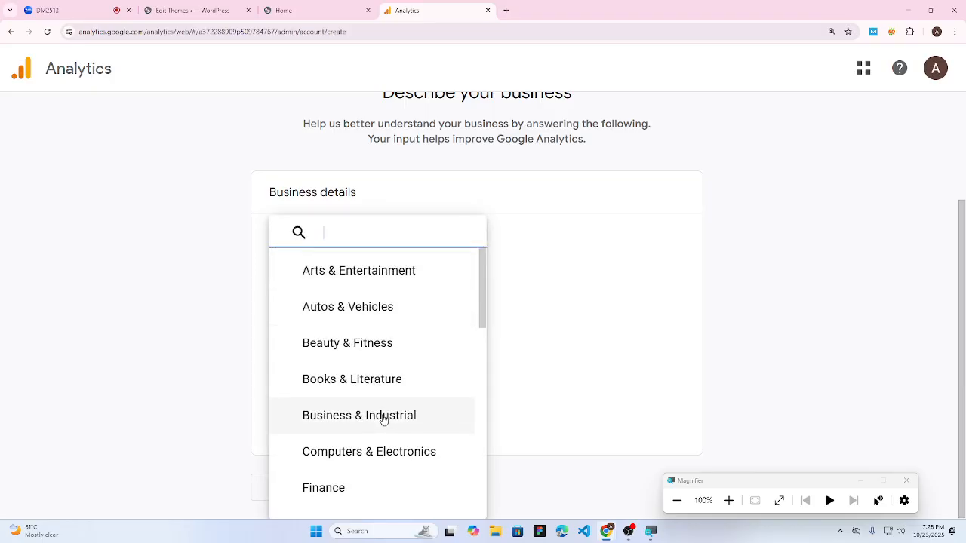
{"action": "left_click", "coordinate": [190, 321]}
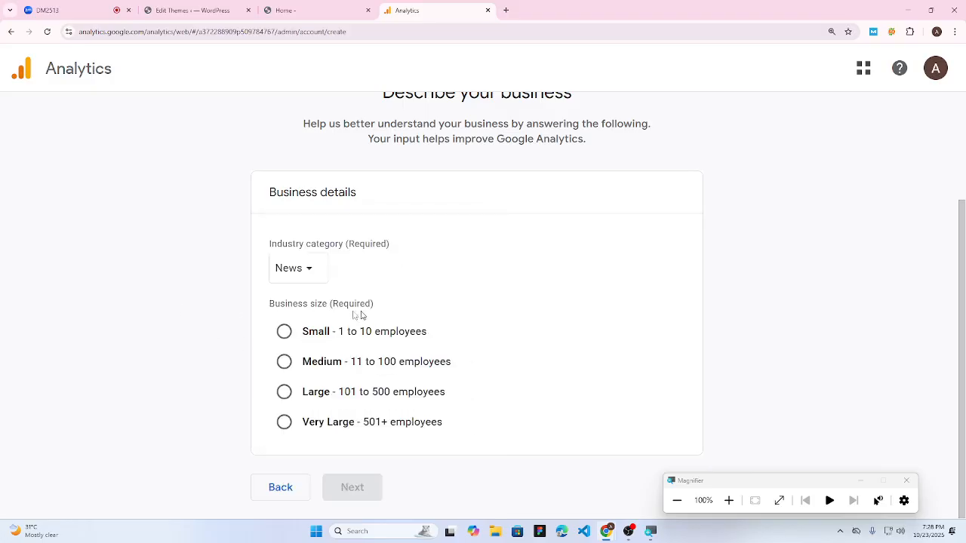
{"action": "left_click", "coordinate": [283, 333]}
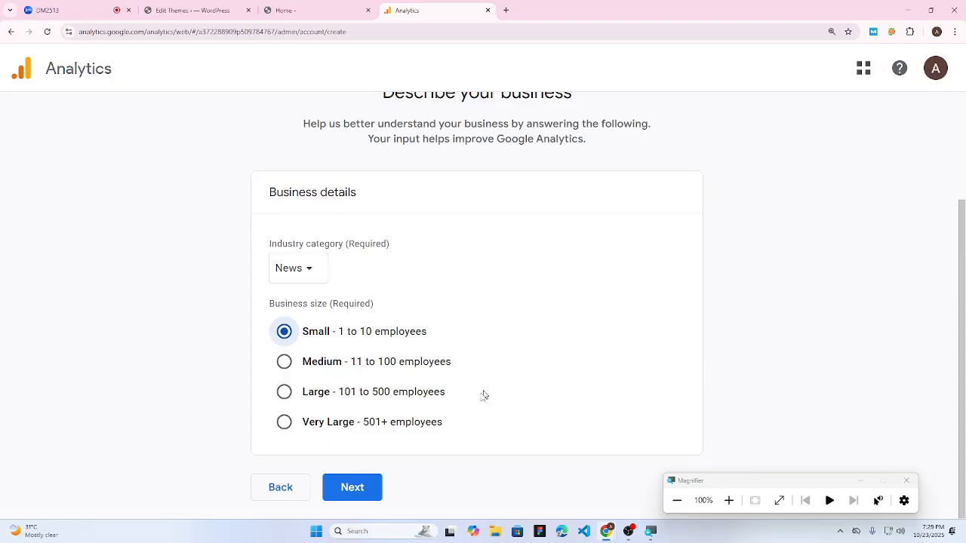
{"action": "left_click", "coordinate": [380, 486]}
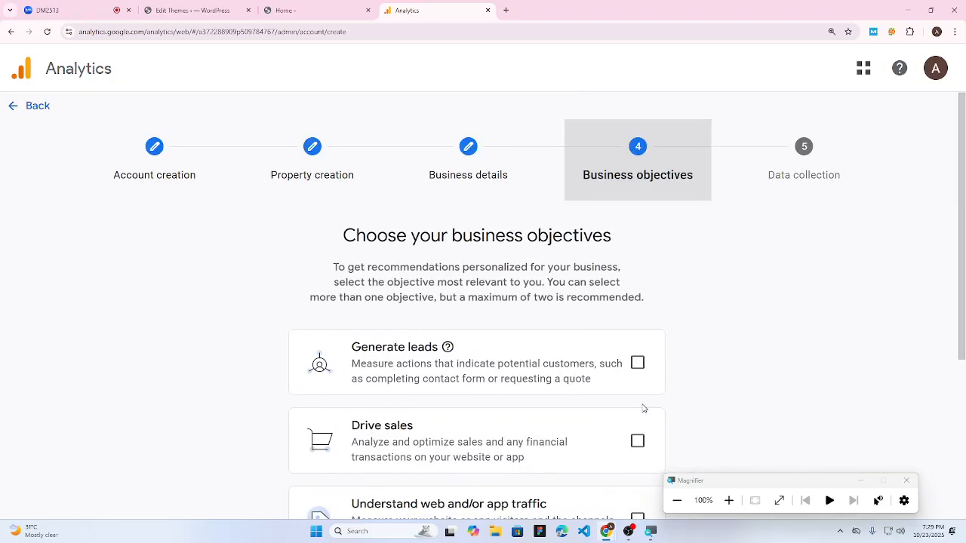
Try the business objective checkboxes, ticking and then unticking Other business objectives
{"action": "left_click_drag", "start_coordinate": [336, 240], "coordinate": [668, 231]}
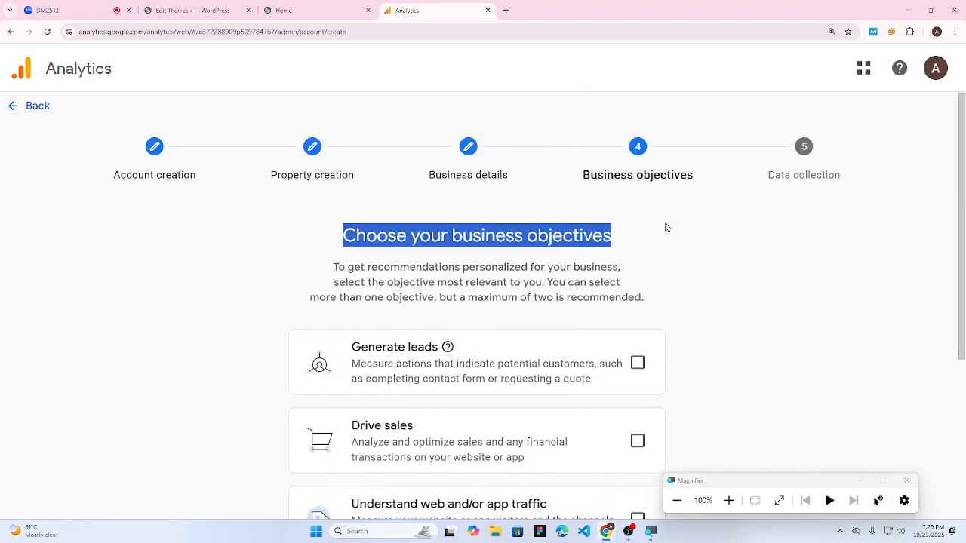
{"action": "left_click", "coordinate": [663, 227]}
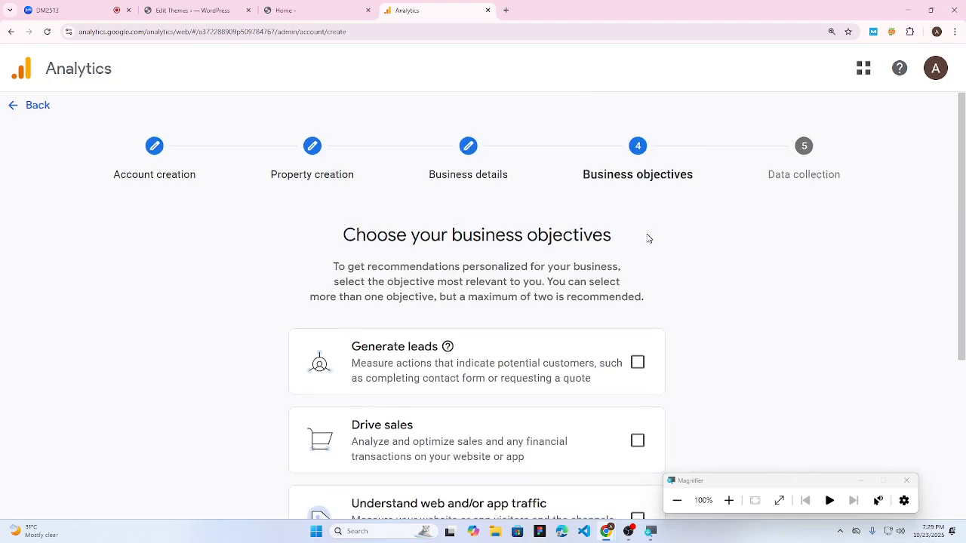
{"action": "scroll", "coordinate": [377, 224], "scroll_direction": "down", "scroll_amount": 2}
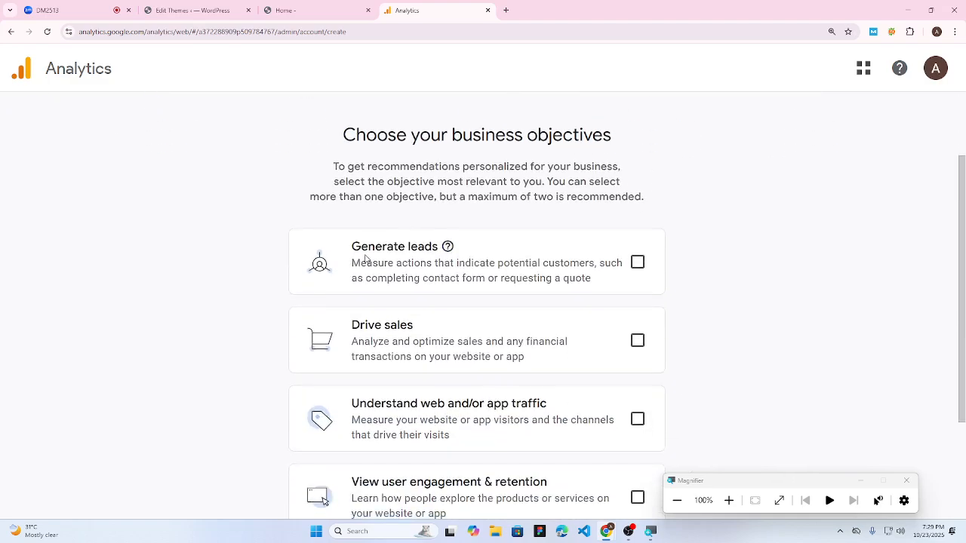
{"action": "scroll", "coordinate": [365, 259], "scroll_direction": "down", "scroll_amount": 1}
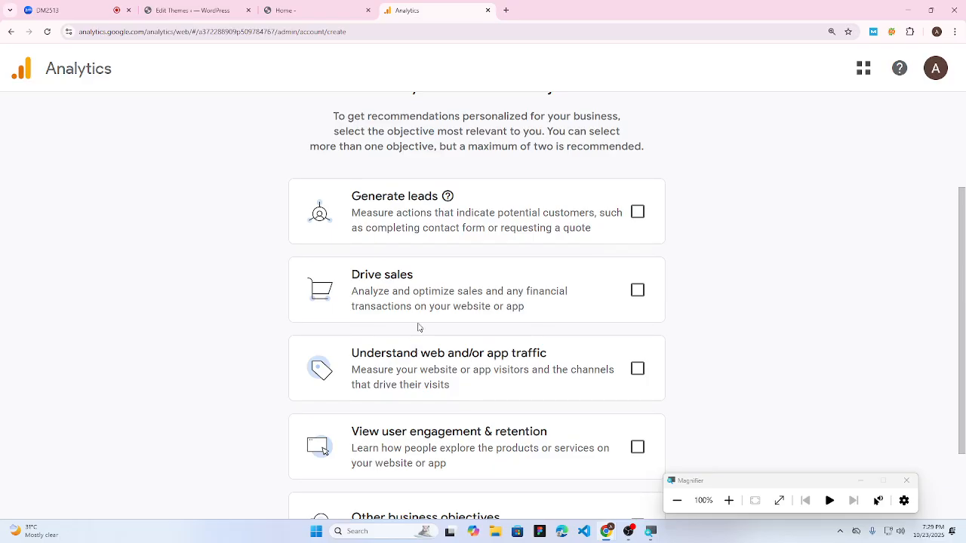
{"action": "scroll", "coordinate": [419, 327], "scroll_direction": "down", "scroll_amount": 1}
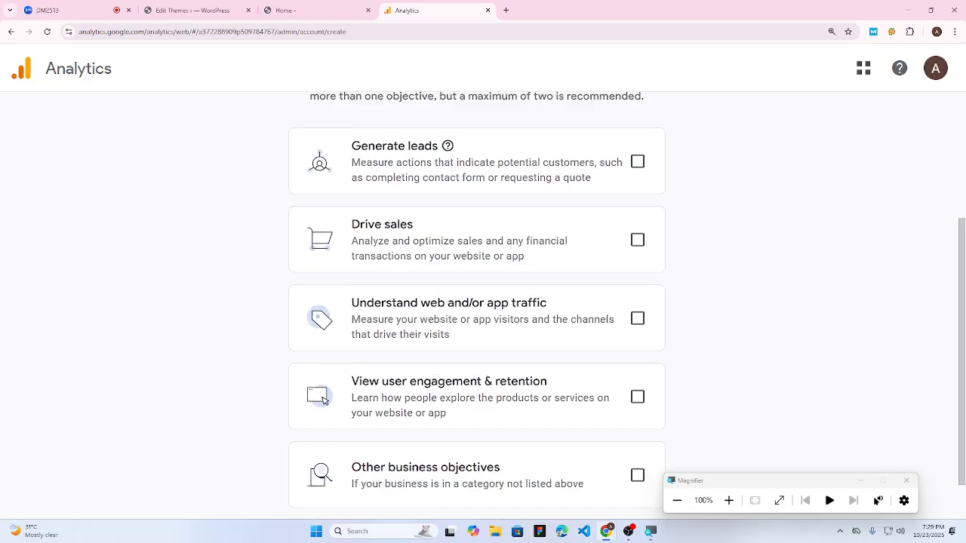
{"action": "scroll", "coordinate": [324, 400], "scroll_direction": "down", "scroll_amount": 1}
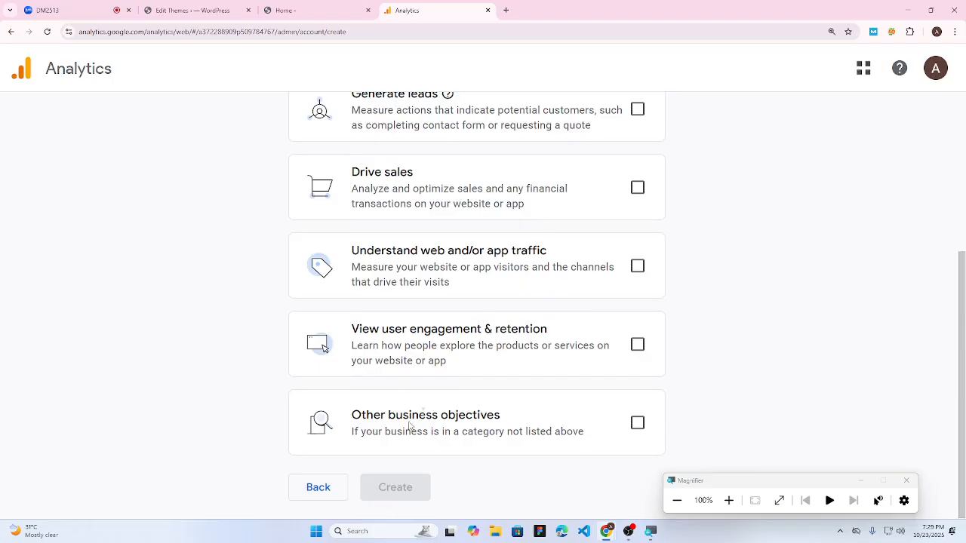
{"action": "left_click", "coordinate": [638, 110]}
{"action": "left_click", "coordinate": [637, 188]}
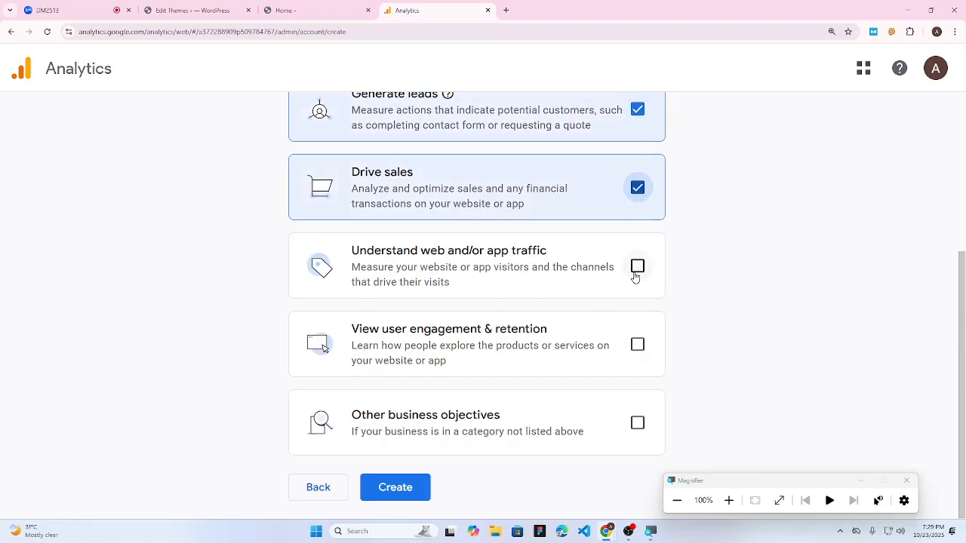
{"action": "left_click", "coordinate": [637, 270]}
{"action": "left_click", "coordinate": [638, 345]}
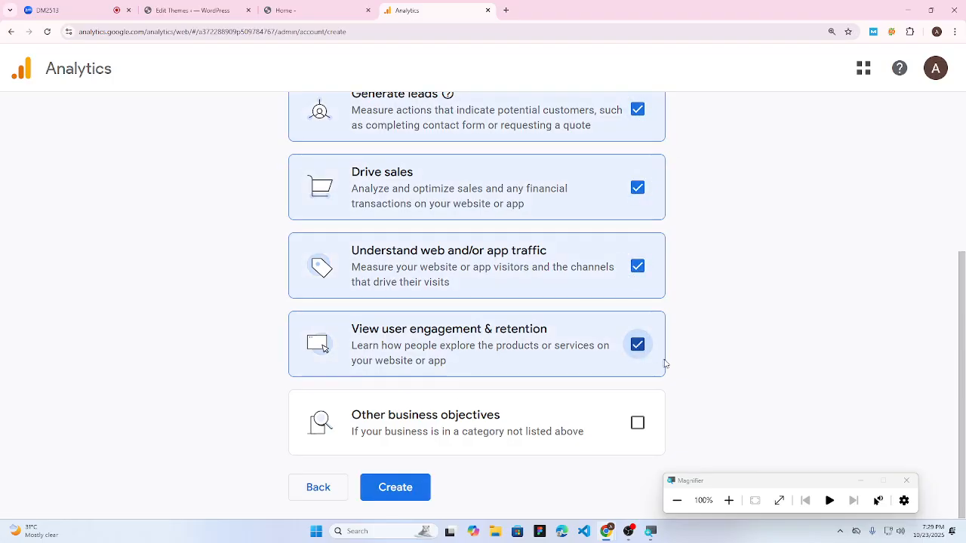
{"action": "left_click", "coordinate": [638, 423]}
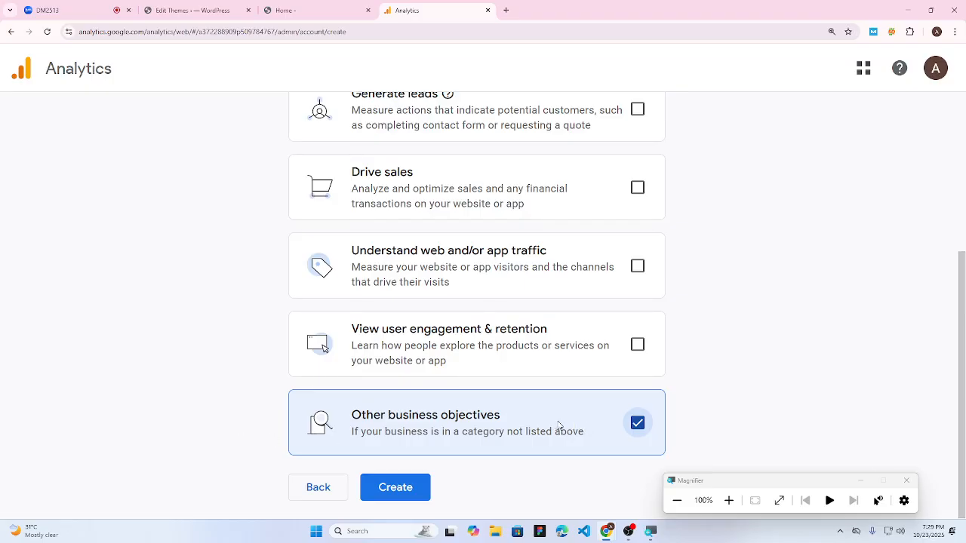
{"action": "left_click", "coordinate": [637, 423]}
Settle on Drive sales, web/app traffic and user engagement & retention objectives, then click Create
{"action": "scroll", "coordinate": [720, 417], "scroll_direction": "up", "scroll_amount": 1}
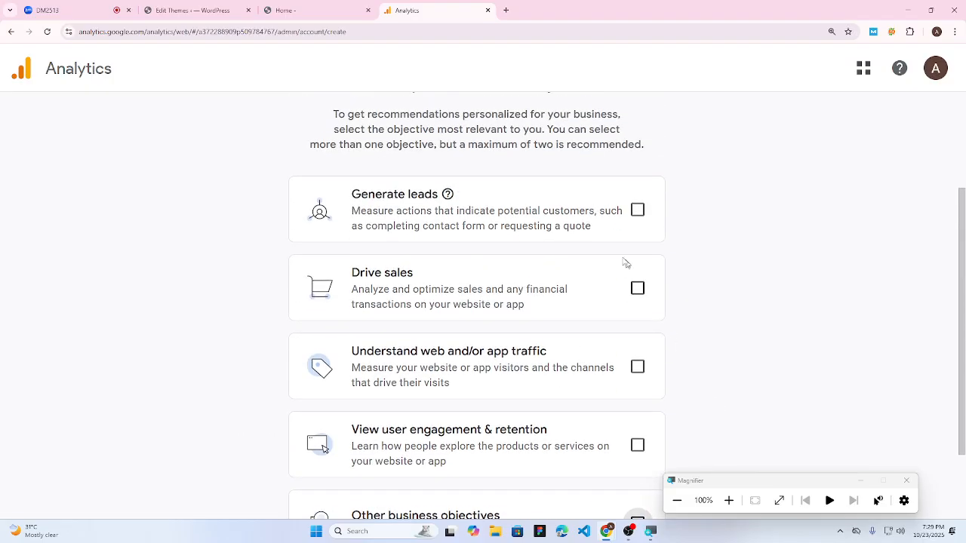
{"action": "left_click", "coordinate": [640, 294]}
{"action": "scroll", "coordinate": [757, 369], "scroll_direction": "down", "scroll_amount": 1}
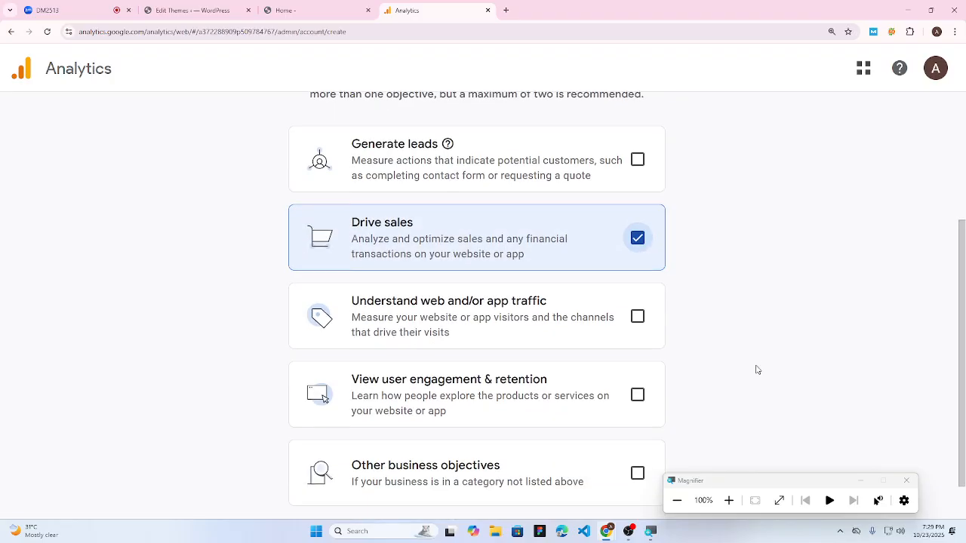
{"action": "left_click", "coordinate": [639, 319]}
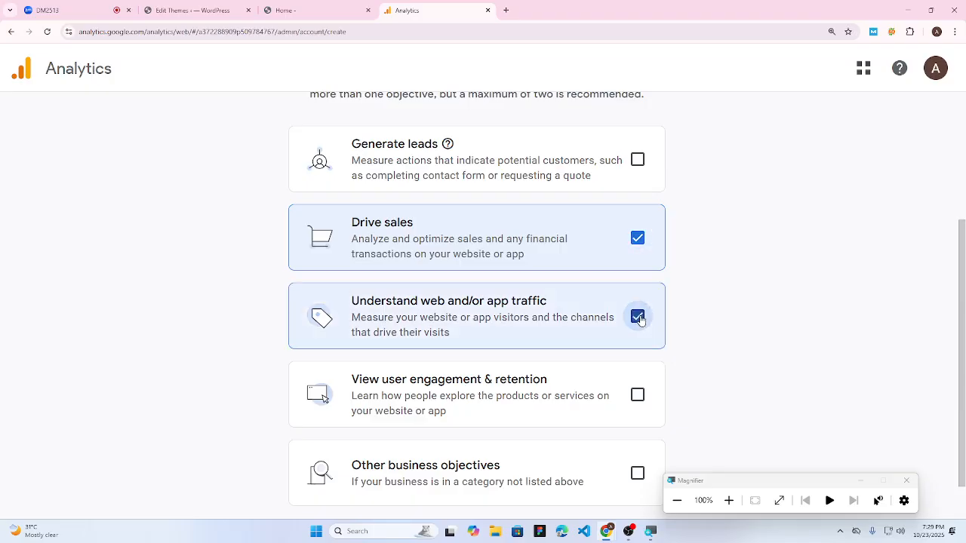
{"action": "left_click", "coordinate": [636, 396]}
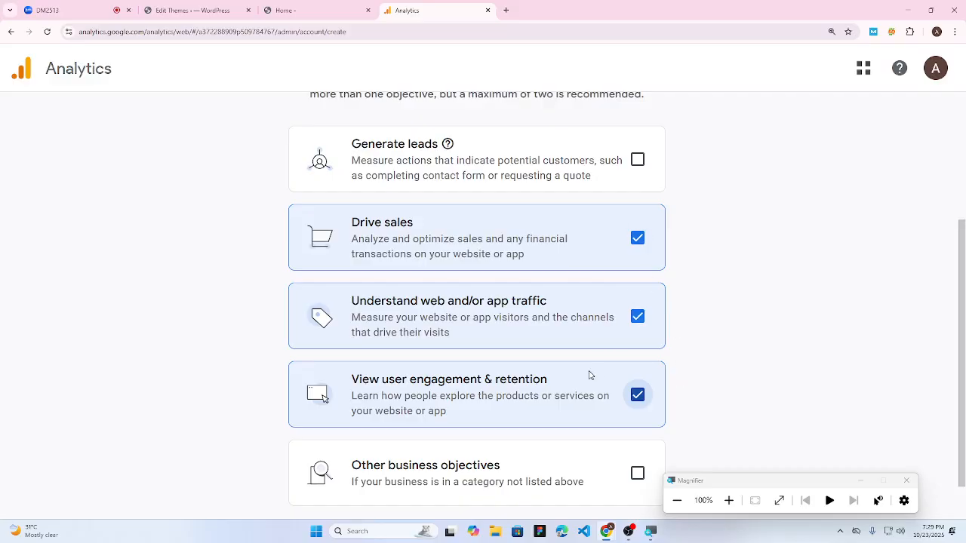
{"action": "scroll", "coordinate": [619, 352], "scroll_direction": "down", "scroll_amount": 1}
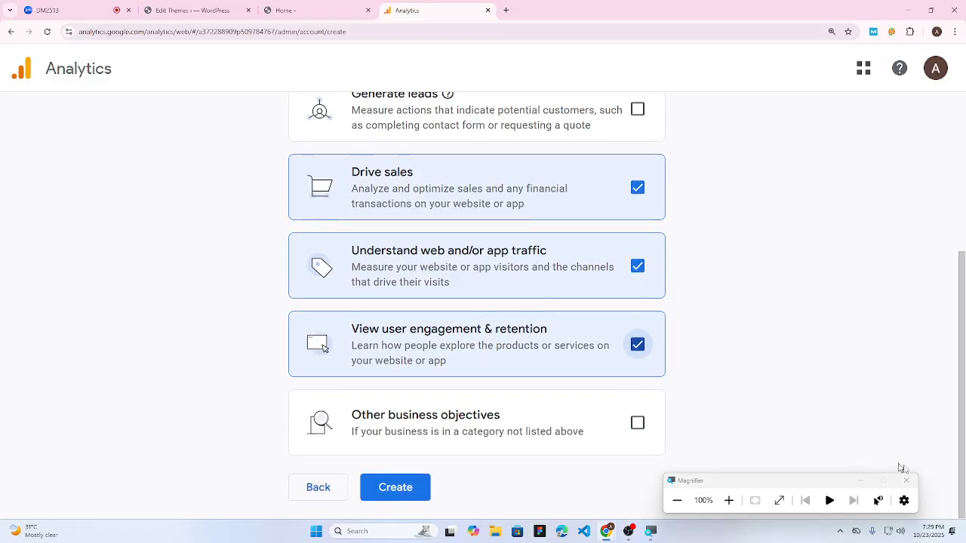
{"action": "left_click", "coordinate": [906, 481]}
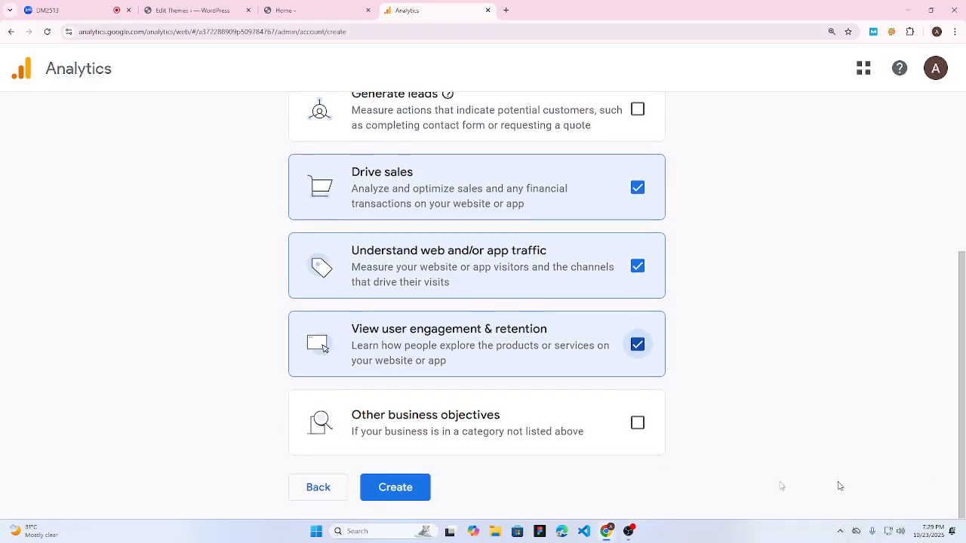
{"action": "left_click", "coordinate": [394, 497]}
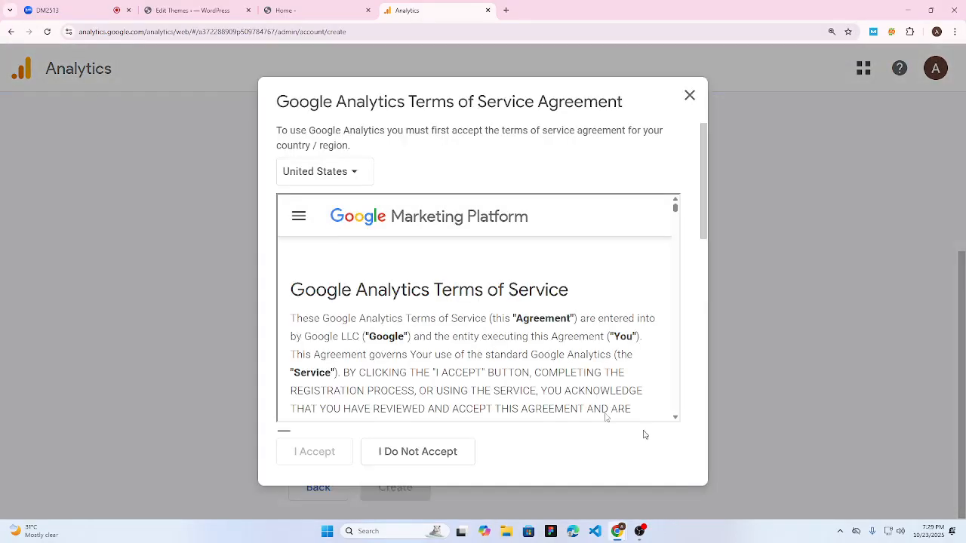
Accept the Terms of Service with the GDPR Data Processing and Measurement Controller terms ticked
{"action": "left_click_drag", "start_coordinate": [675, 209], "coordinate": [649, 412]}
{"action": "scroll", "coordinate": [383, 329], "scroll_direction": "up", "scroll_amount": 10}
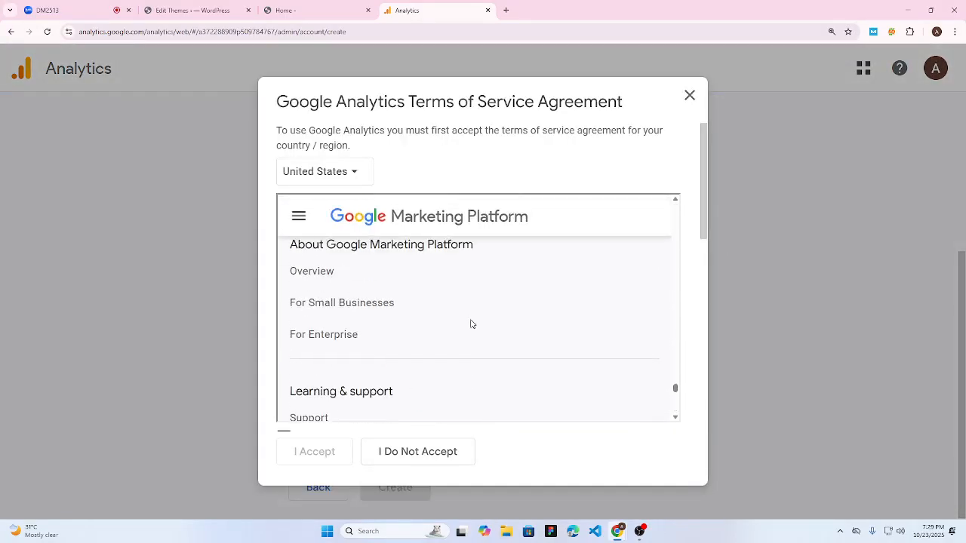
{"action": "key", "text": "ctrl+minus"}
{"action": "key", "text": "ctrl+minus"}
{"action": "left_click", "coordinate": [337, 354]}
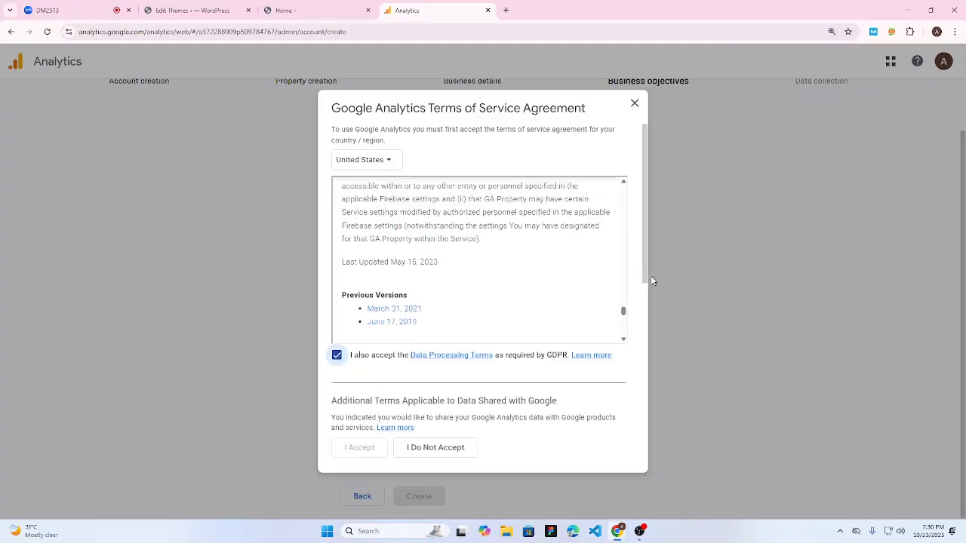
{"action": "left_click_drag", "start_coordinate": [645, 277], "coordinate": [645, 468]}
{"action": "left_click", "coordinate": [337, 411]}
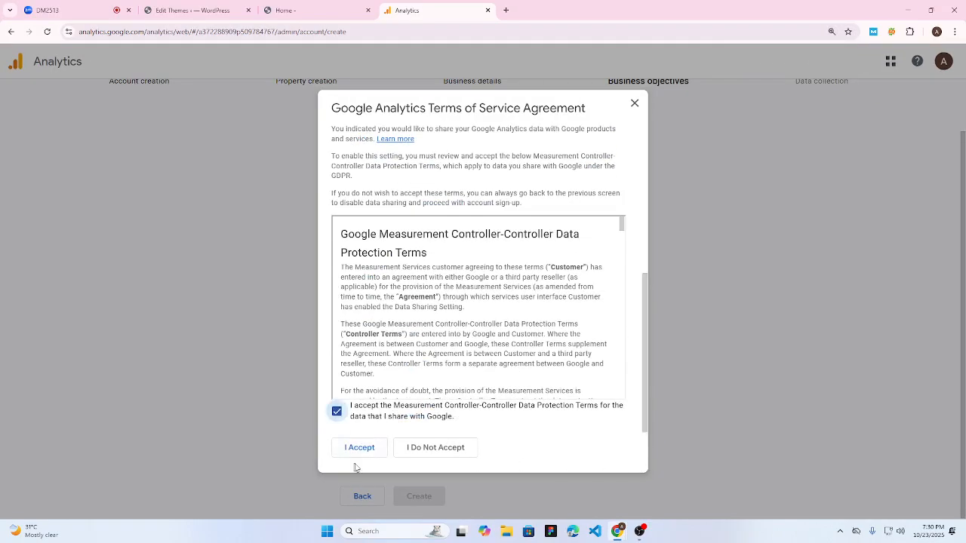
{"action": "left_click", "coordinate": [360, 449]}
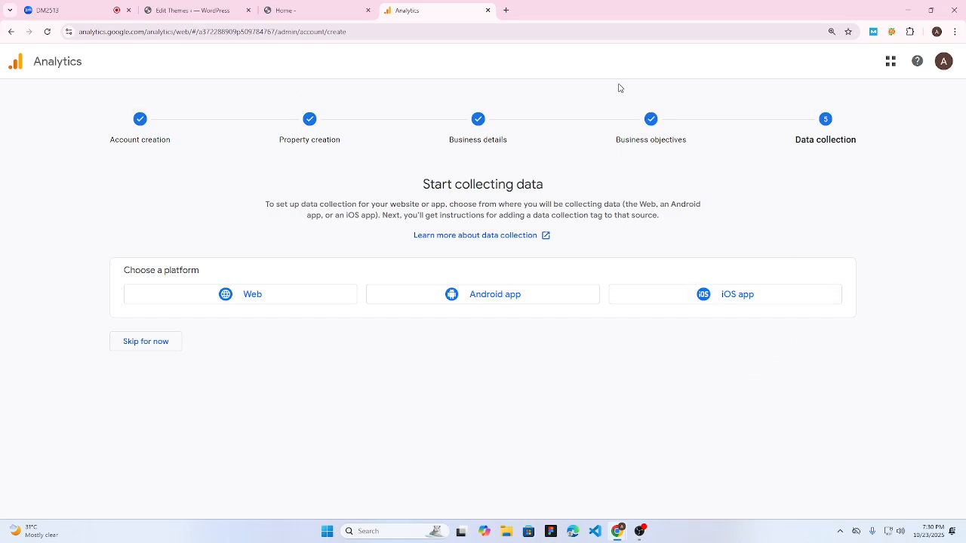
Choose Web as the data collection platform for the new property
{"action": "left_click_drag", "start_coordinate": [375, 204], "coordinate": [559, 183]}
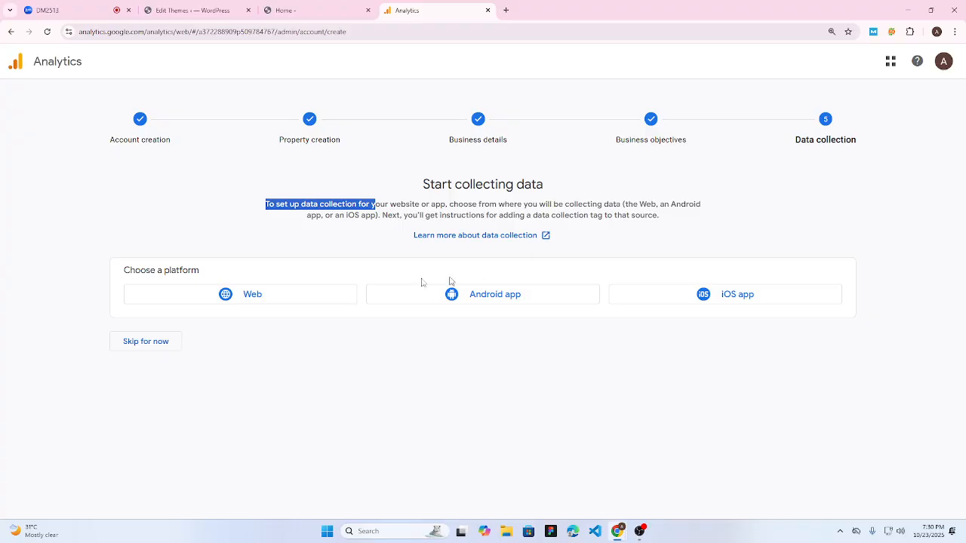
{"action": "left_click", "coordinate": [330, 386]}
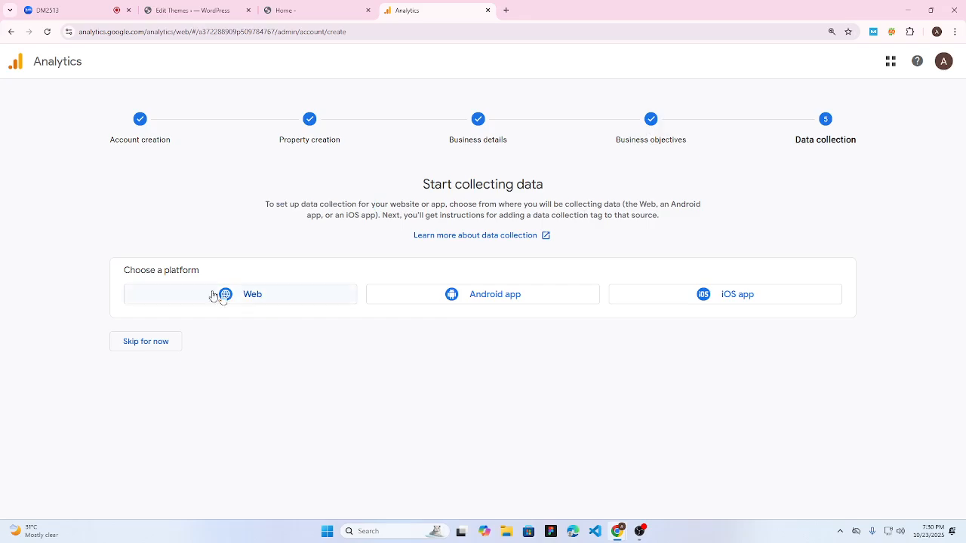
{"action": "left_click", "coordinate": [266, 293]}
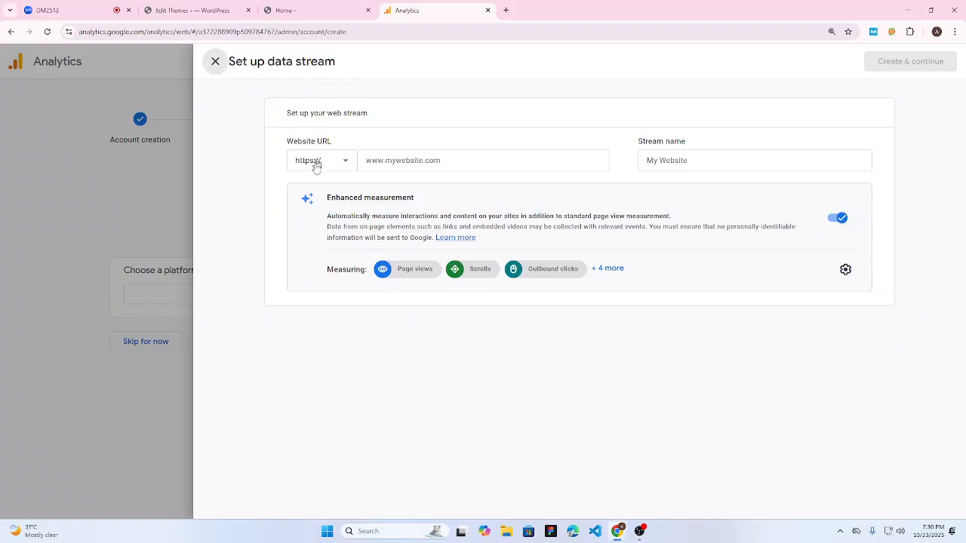
Keep https as the protocol and enter dealpilot360.com as the website URL
{"action": "left_click_drag", "start_coordinate": [372, 115], "coordinate": [330, 113]}
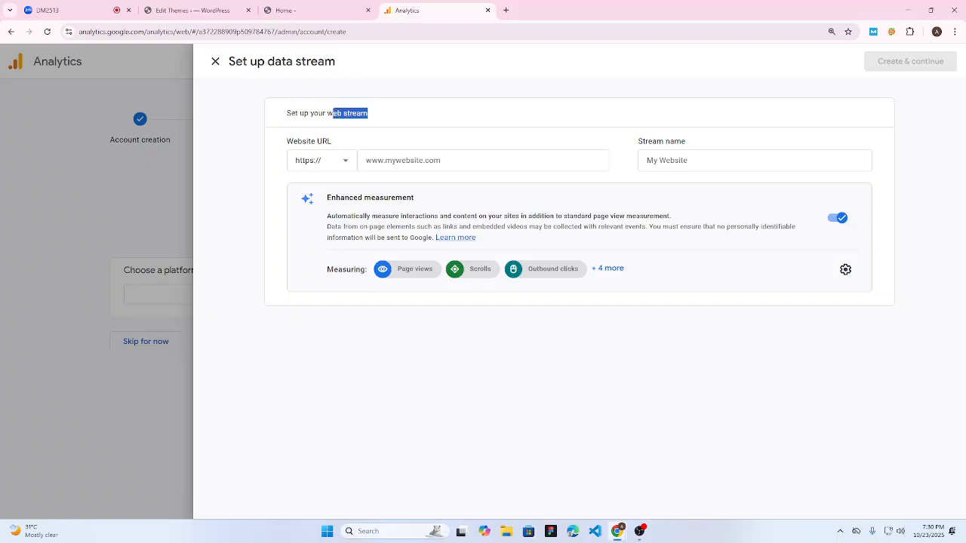
{"action": "key", "text": "super+plus"}
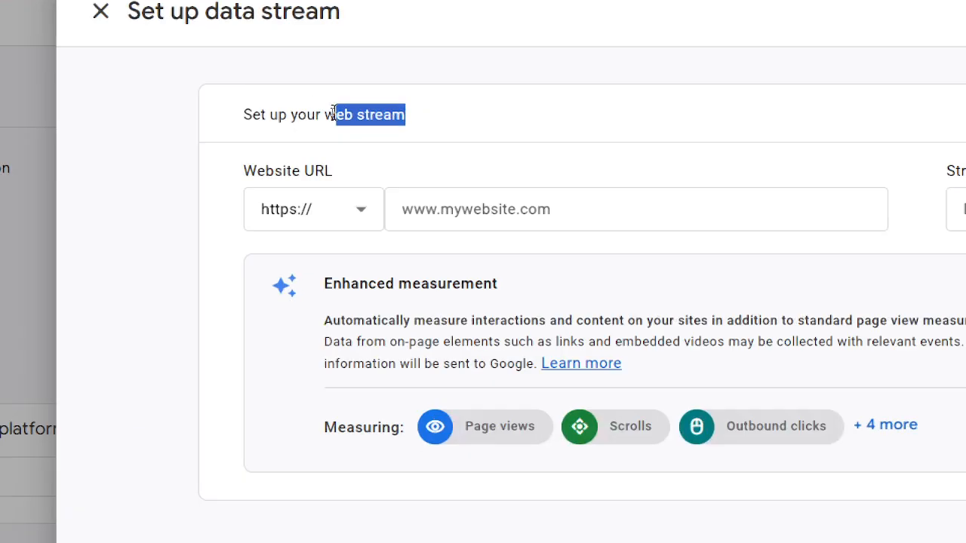
{"action": "left_click", "coordinate": [334, 111]}
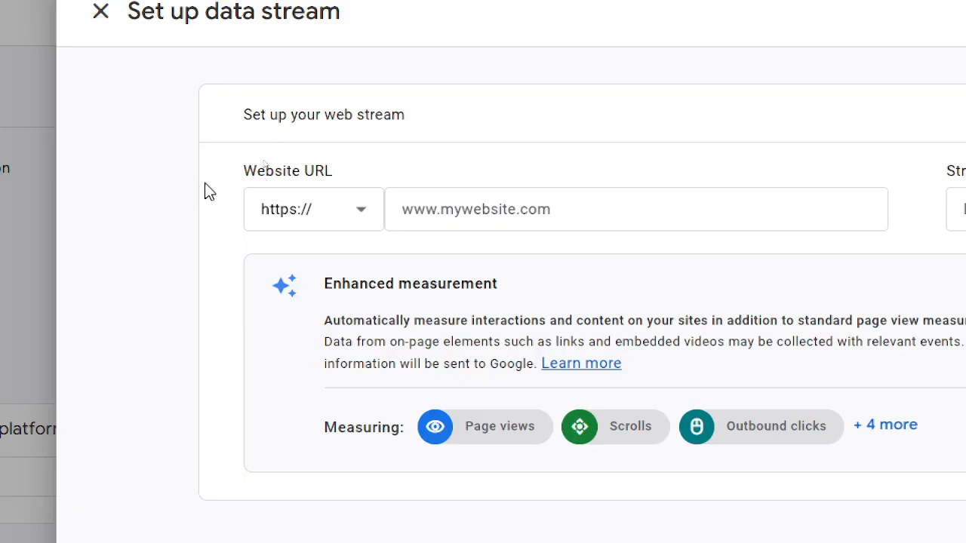
{"action": "left_click", "coordinate": [556, 214]}
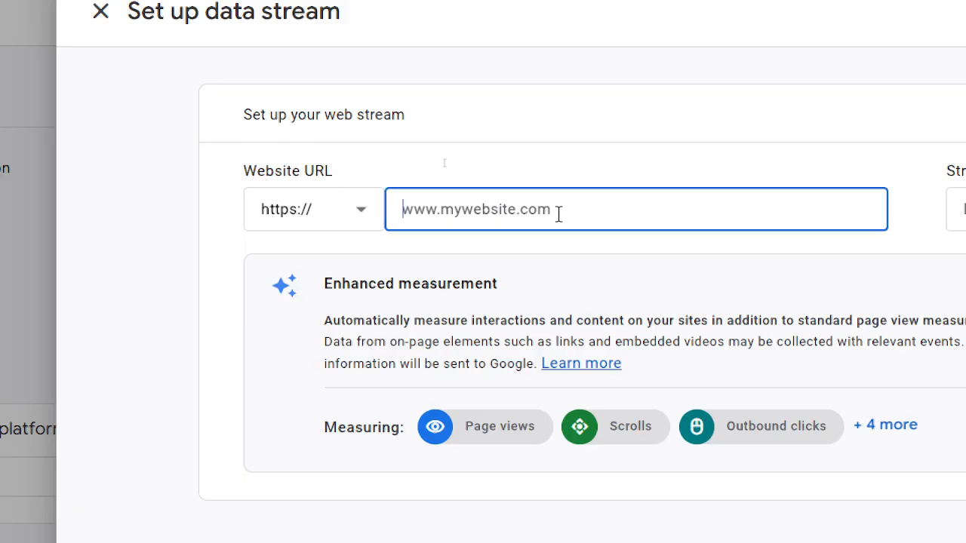
{"action": "left_click", "coordinate": [271, 209]}
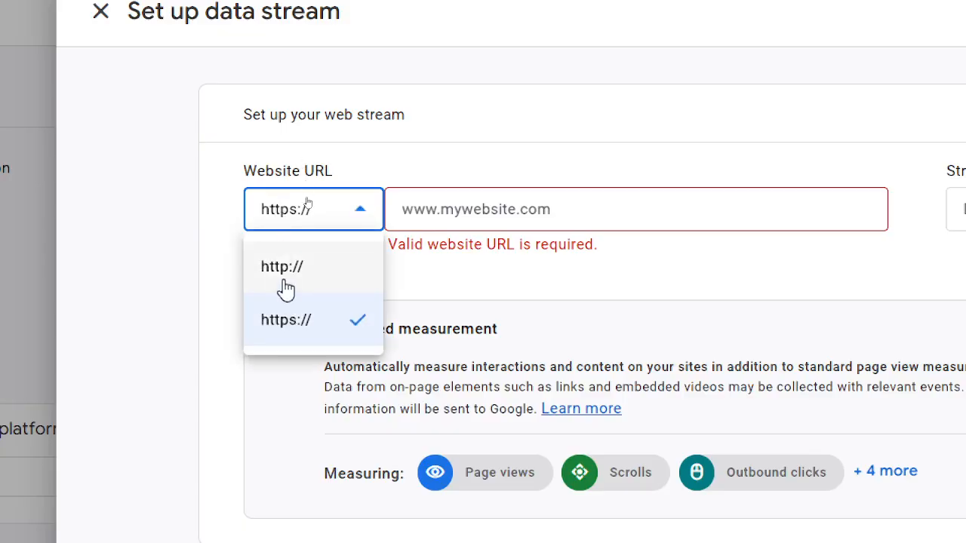
{"action": "left_click", "coordinate": [286, 321]}
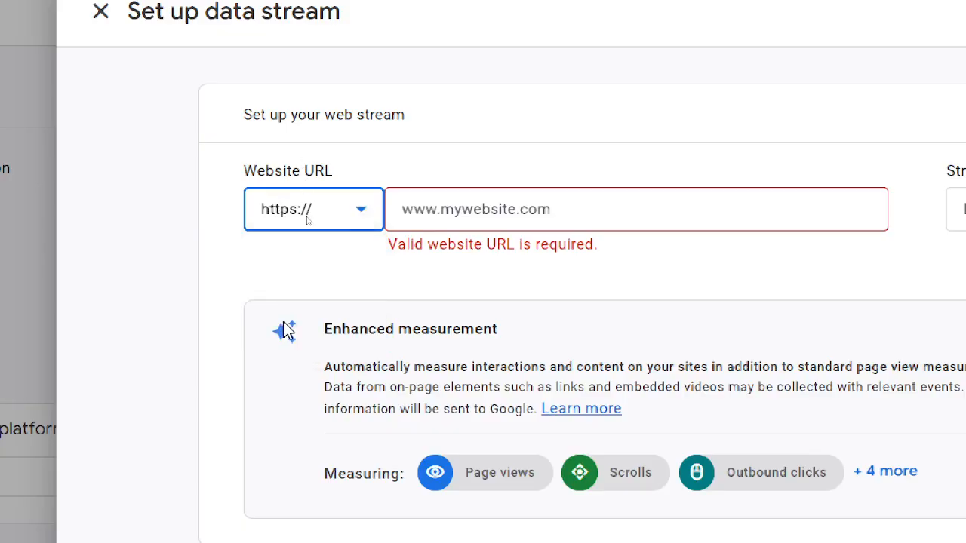
{"action": "left_click", "coordinate": [446, 200]}
{"action": "key", "text": "super+v"}
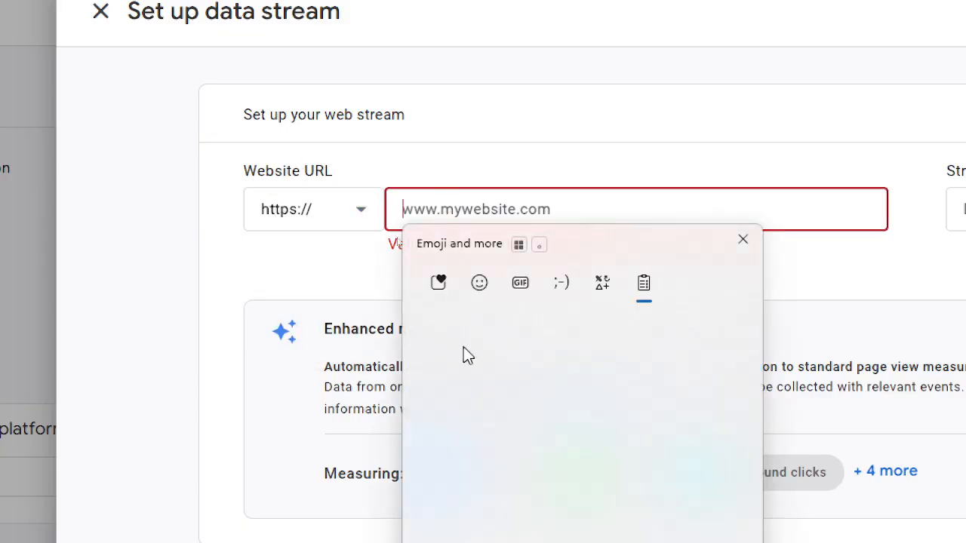
{"action": "left_click", "coordinate": [505, 387]}
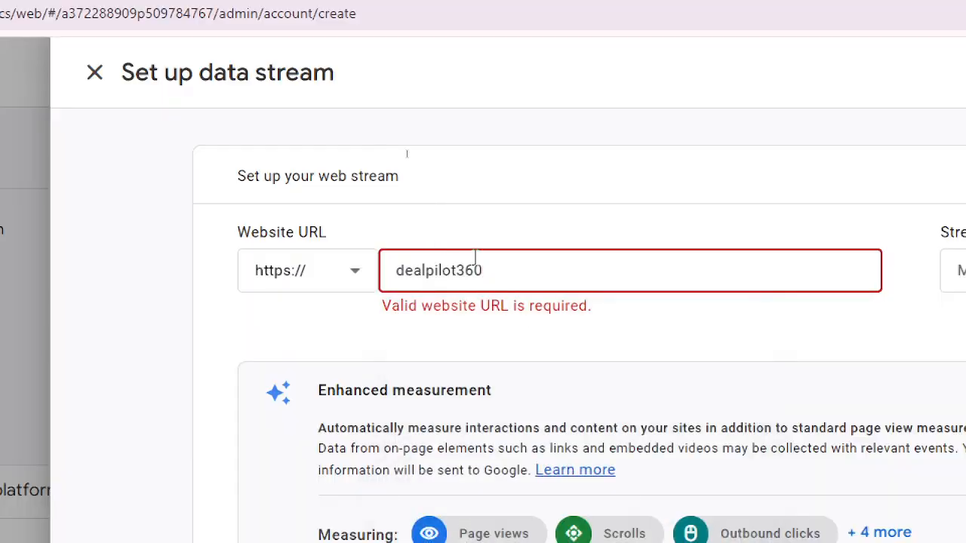
{"action": "type", "text": ".com"}
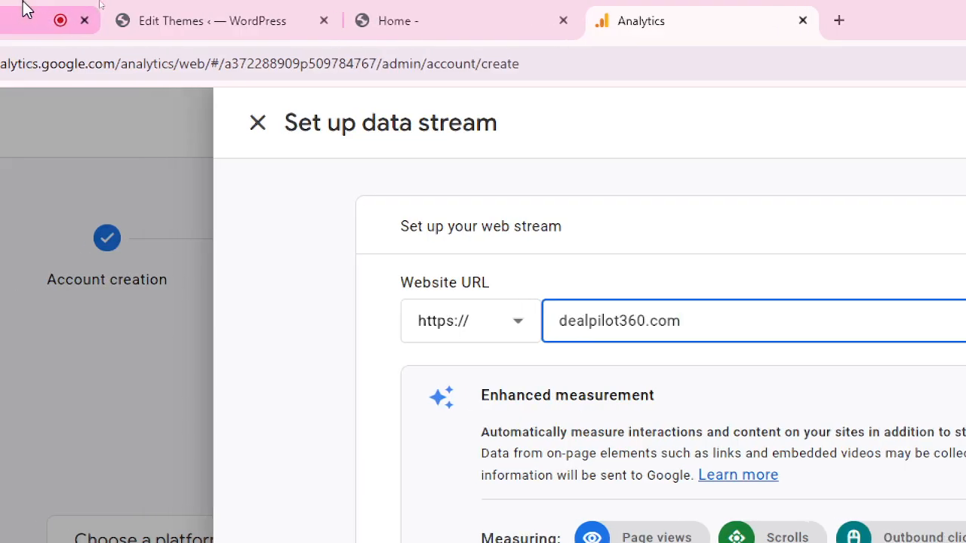
Replace the URL with the domain copied from the live site and name the stream 'Deal Pilot 360'
{"action": "left_click", "coordinate": [180, 11]}
{"action": "left_click", "coordinate": [375, 20]}
{"action": "left_click", "coordinate": [128, 65]}
{"action": "left_click_drag", "start_coordinate": [180, 63], "coordinate": [48, 69]}
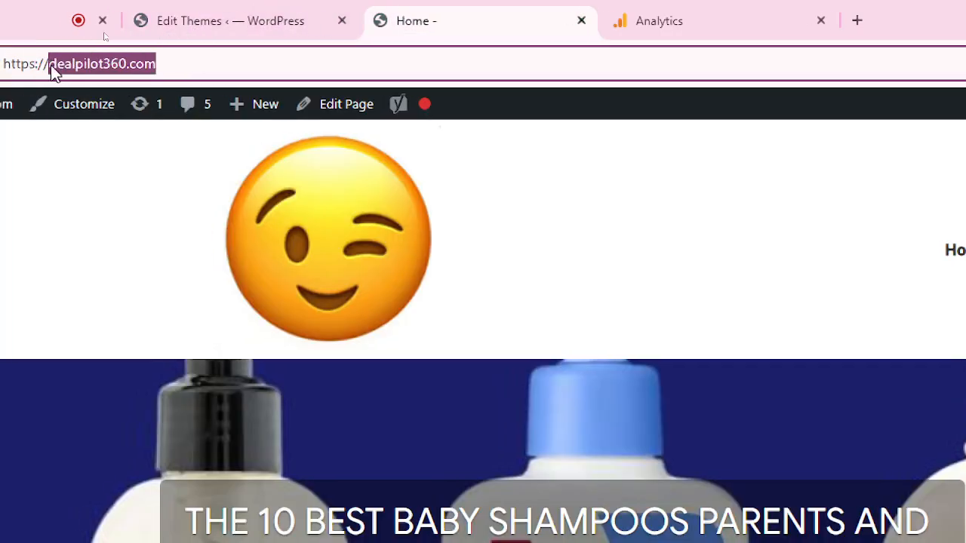
{"action": "right_click", "coordinate": [52, 71]}
{"action": "left_click", "coordinate": [111, 256]}
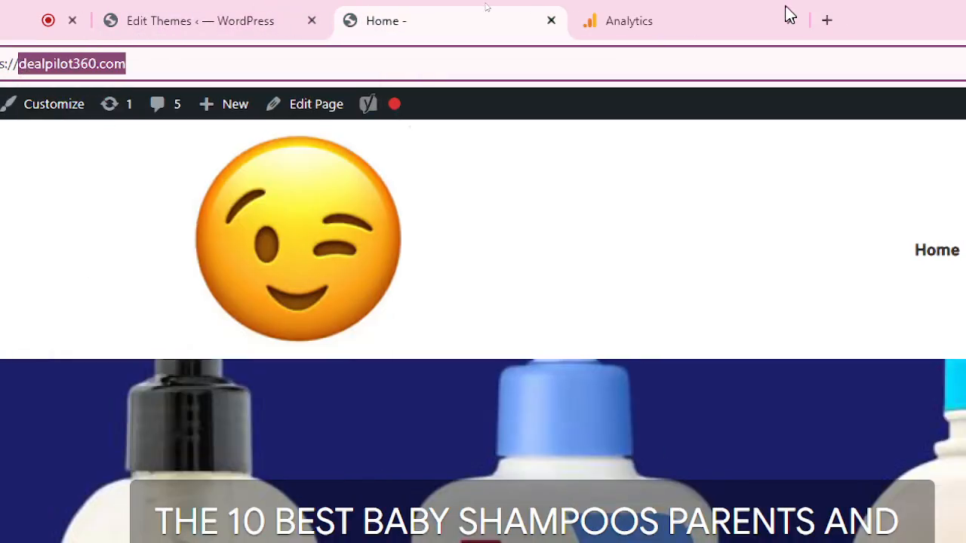
{"action": "left_click", "coordinate": [808, 17]}
{"action": "triple_click", "coordinate": [661, 308]}
{"action": "right_click", "coordinate": [631, 308]}
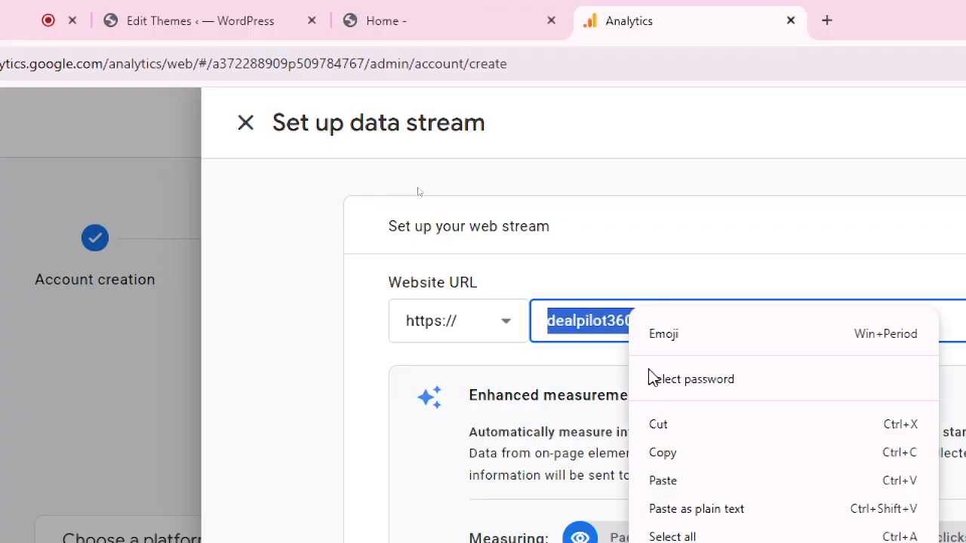
{"action": "left_click", "coordinate": [667, 479]}
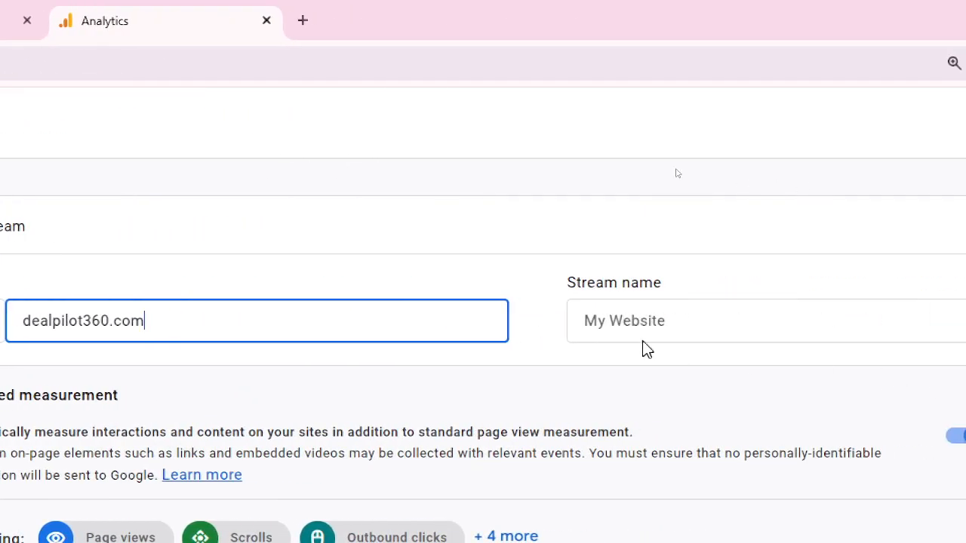
{"action": "left_click", "coordinate": [643, 332]}
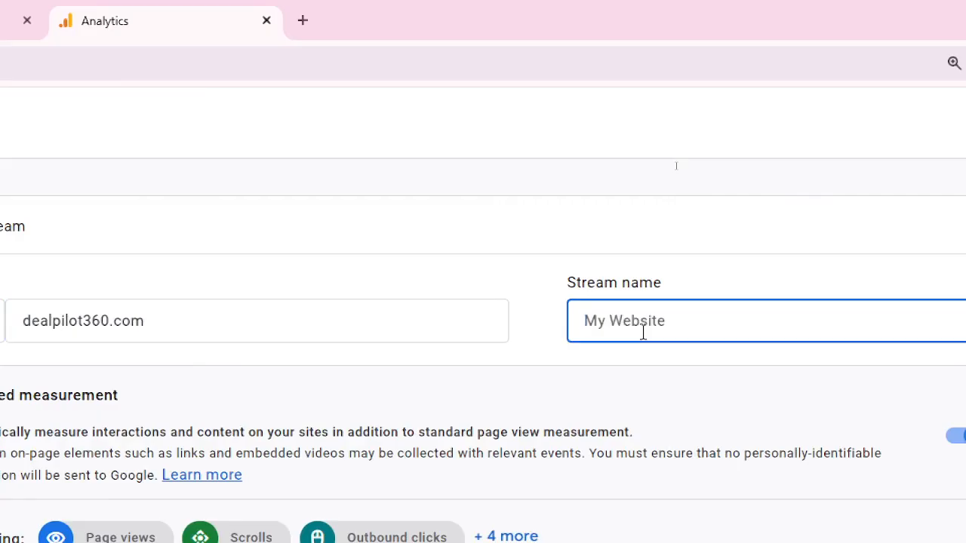
{"action": "type", "text": "Deal Pil"}
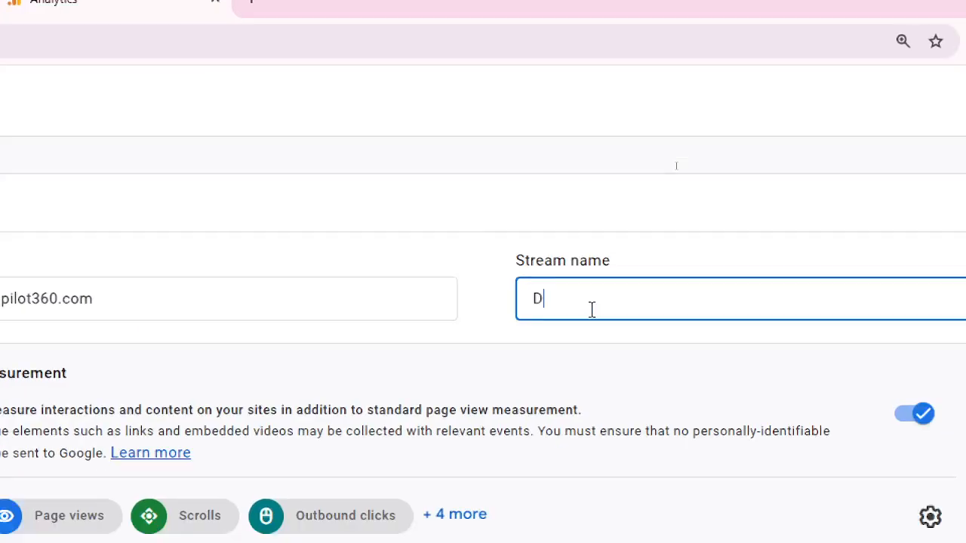
{"action": "type", "text": "ot 360"}
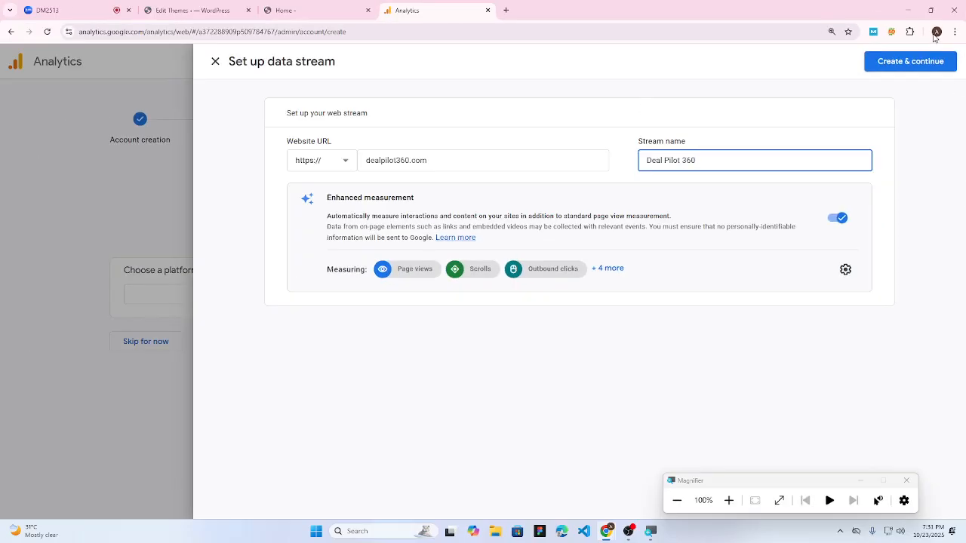
Create the Deal Pilot 360 stream, pick manual installation, and copy the Google tag code
{"action": "left_click", "coordinate": [906, 66]}
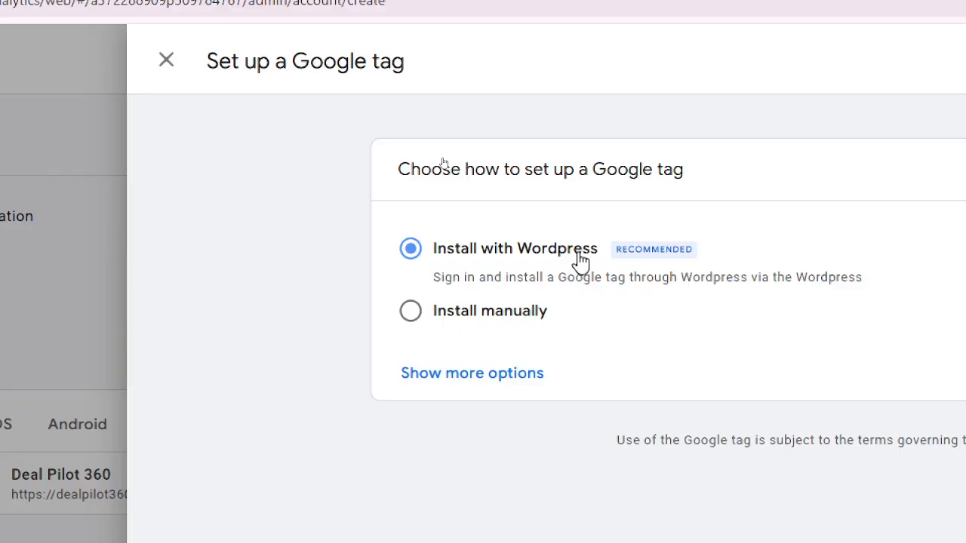
{"action": "left_click", "coordinate": [501, 321]}
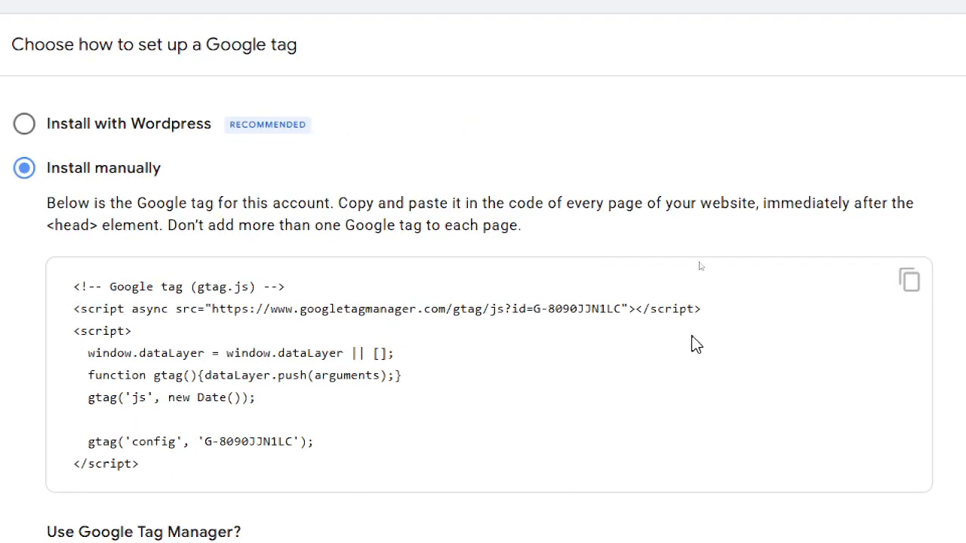
{"action": "left_click", "coordinate": [908, 283]}
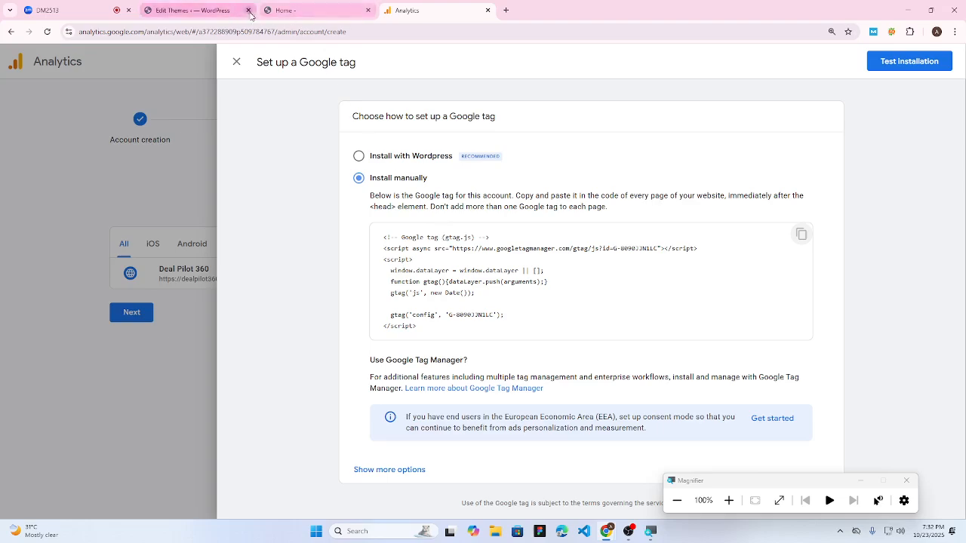
{"action": "left_click", "coordinate": [224, 17]}
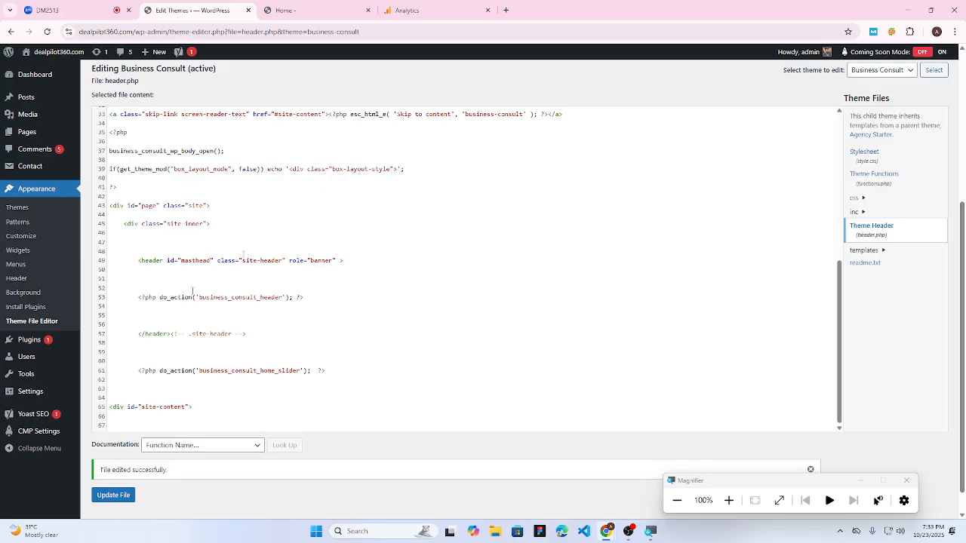
Open Appearance > Theme File Editor to show the Business Consult theme's style.css
{"action": "left_click", "coordinate": [45, 213]}
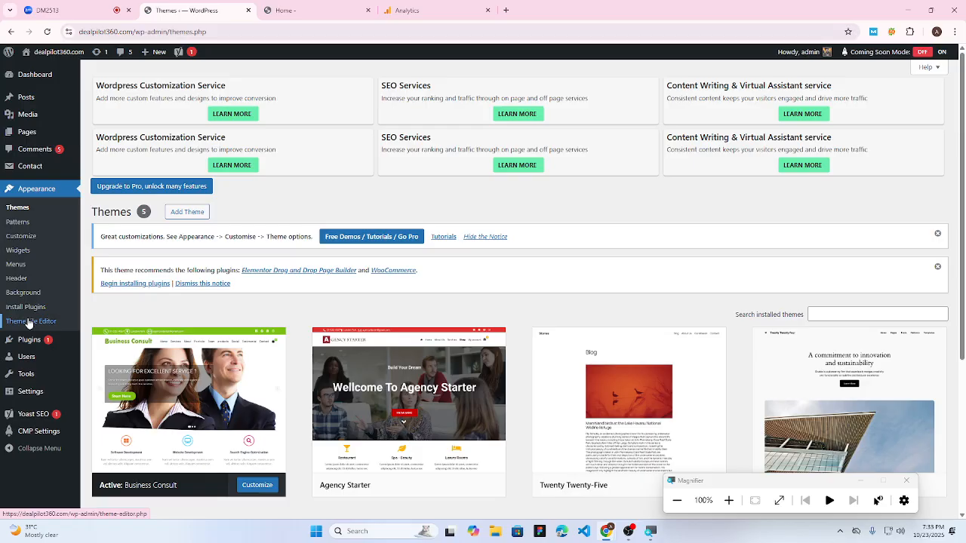
{"action": "left_click", "coordinate": [29, 323]}
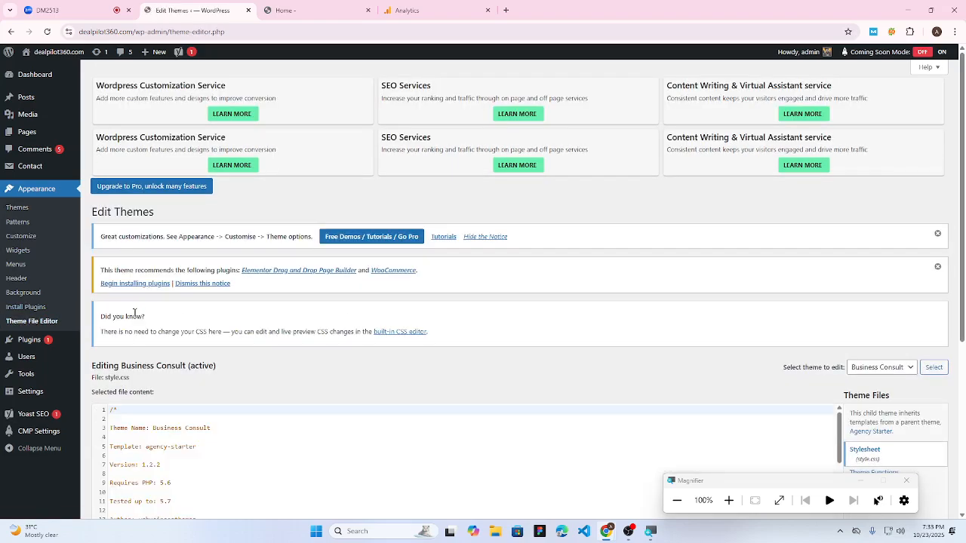
{"action": "scroll", "coordinate": [541, 283], "scroll_direction": "down", "scroll_amount": 2}
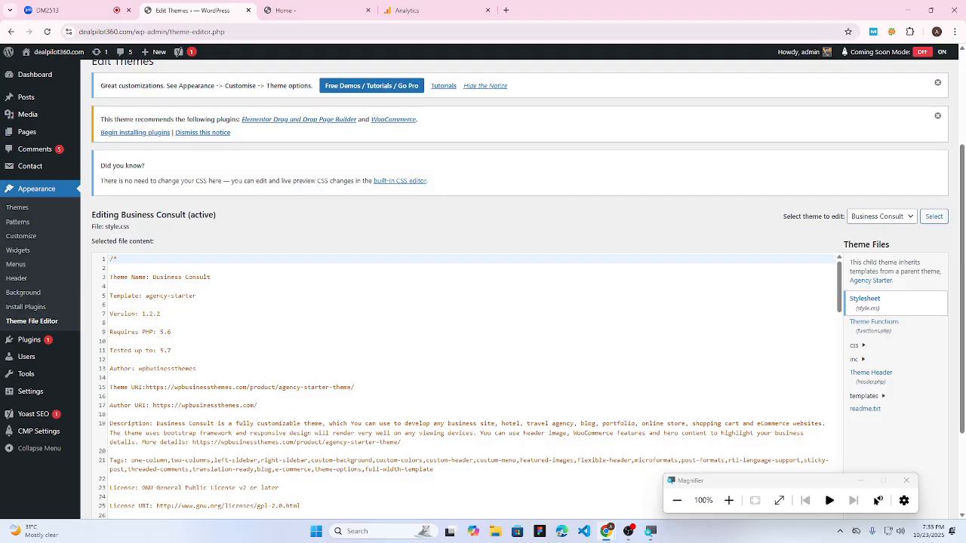
{"action": "scroll", "coordinate": [914, 297], "scroll_direction": "down", "scroll_amount": 1}
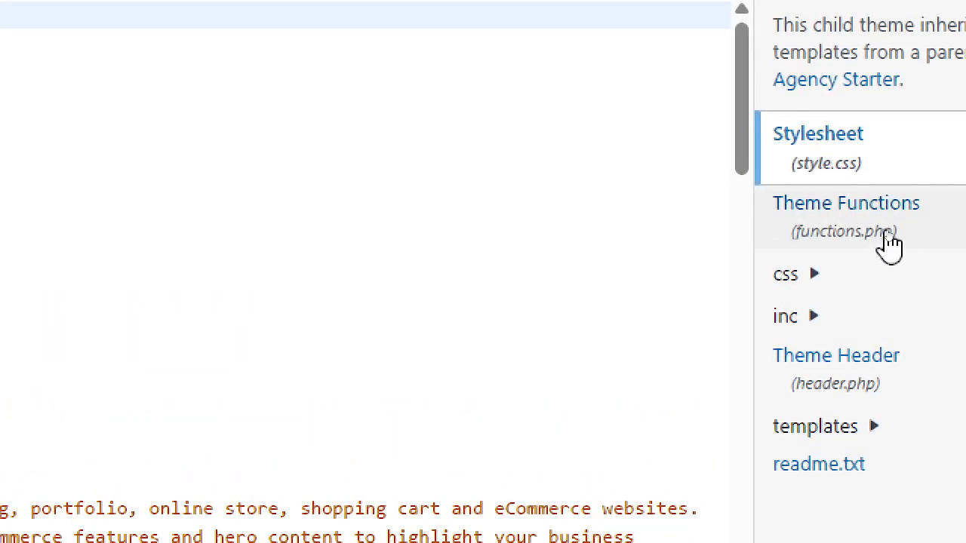
Open header.php and remove the blank line following the <head> tag
{"action": "left_click", "coordinate": [868, 365]}
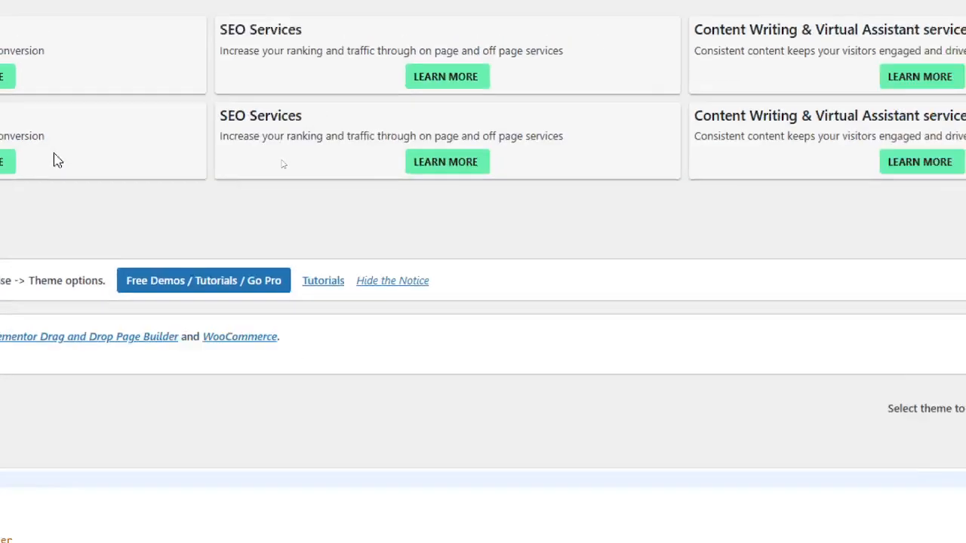
{"action": "scroll", "coordinate": [453, 437], "scroll_direction": "down", "scroll_amount": 3}
{"action": "scroll", "coordinate": [641, 231], "scroll_direction": "down", "scroll_amount": 2}
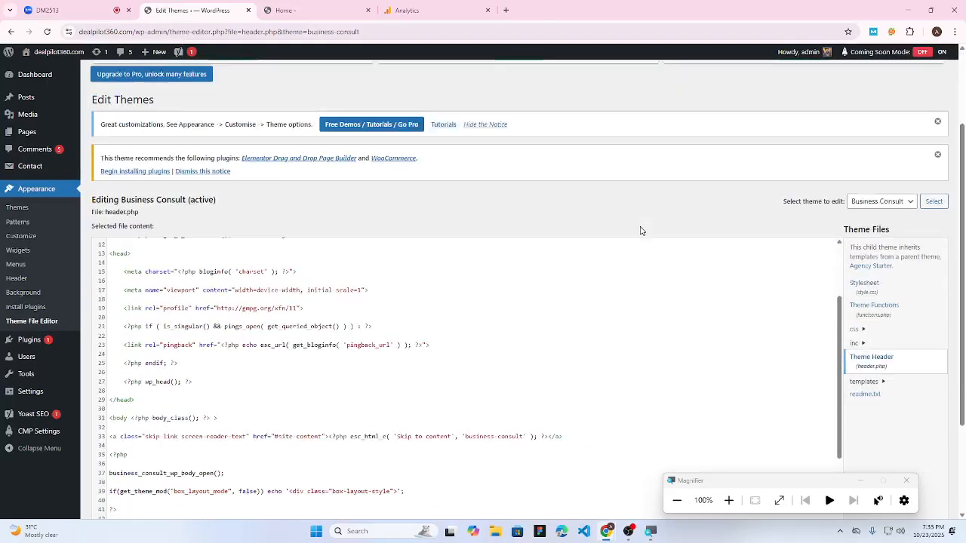
{"action": "scroll", "coordinate": [160, 317], "scroll_direction": "up", "scroll_amount": 3}
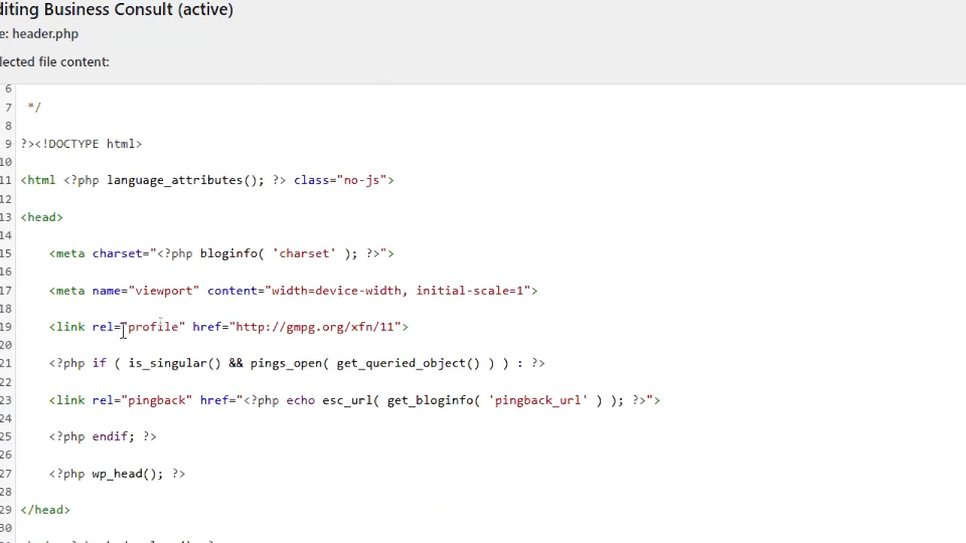
{"action": "left_click", "coordinate": [23, 318]}
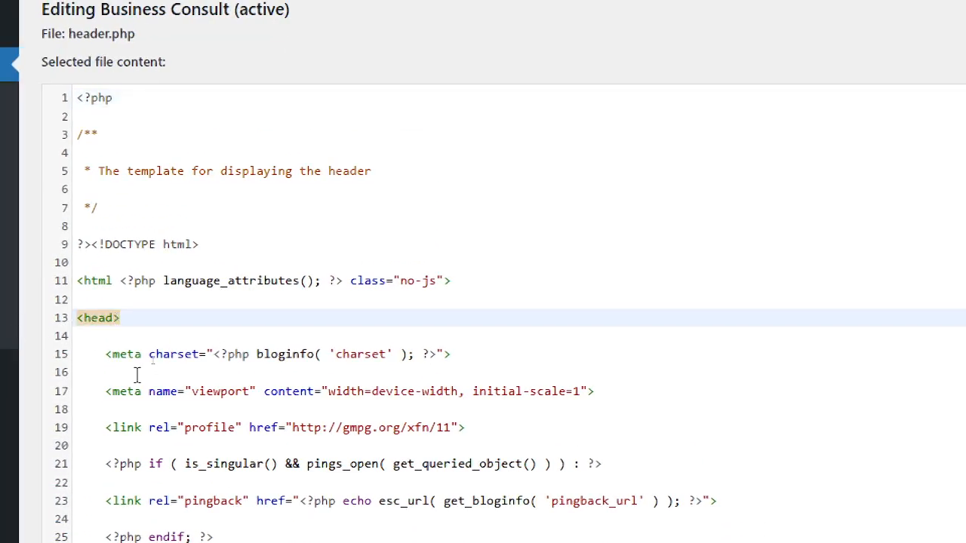
{"action": "scroll", "coordinate": [90, 320], "scroll_direction": "down", "scroll_amount": 5}
{"action": "left_click", "coordinate": [91, 307]}
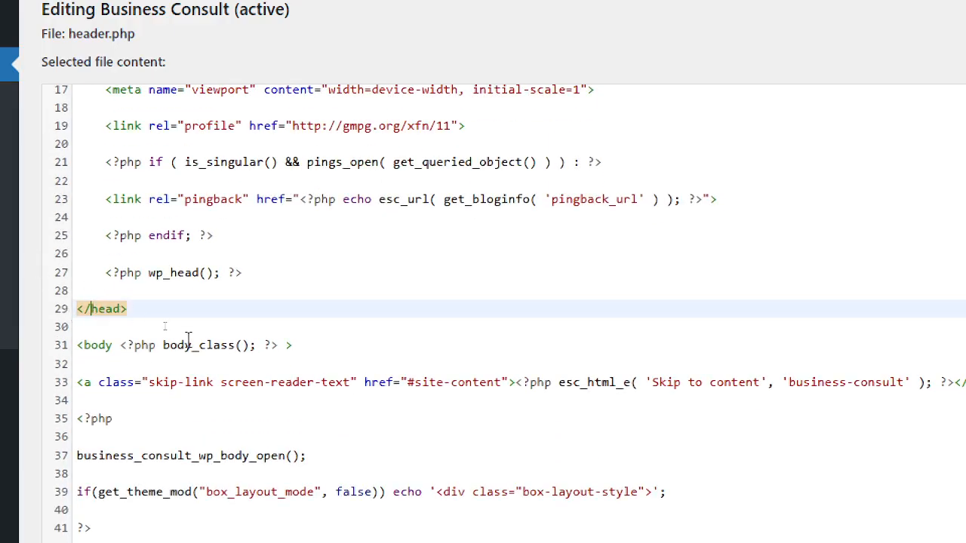
{"action": "scroll", "coordinate": [189, 338], "scroll_direction": "up", "scroll_amount": 4}
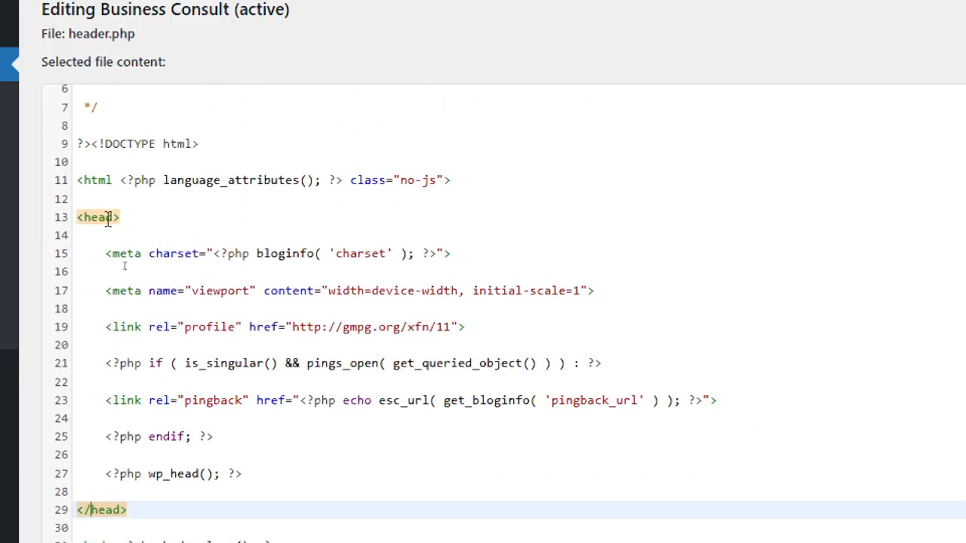
{"action": "left_click", "coordinate": [107, 233]}
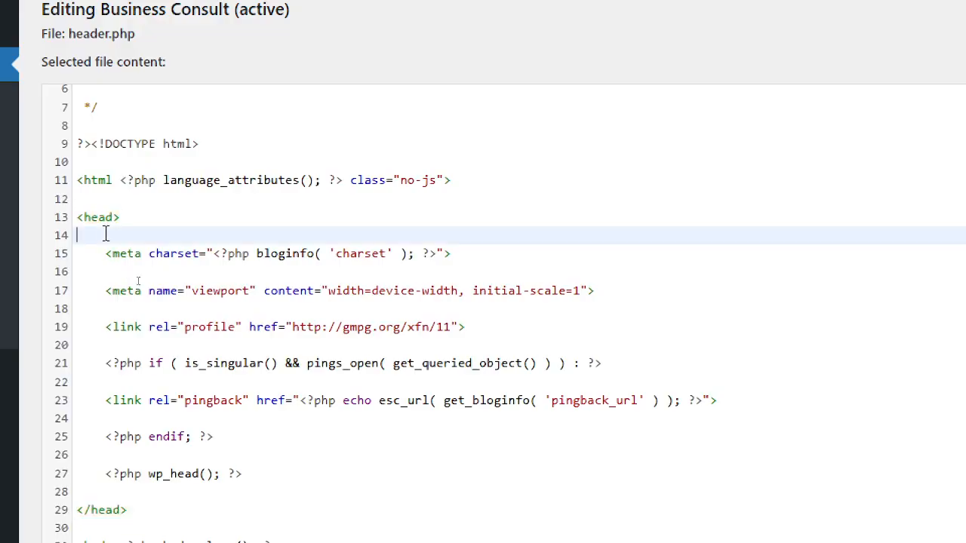
{"action": "key", "text": "Delete"}
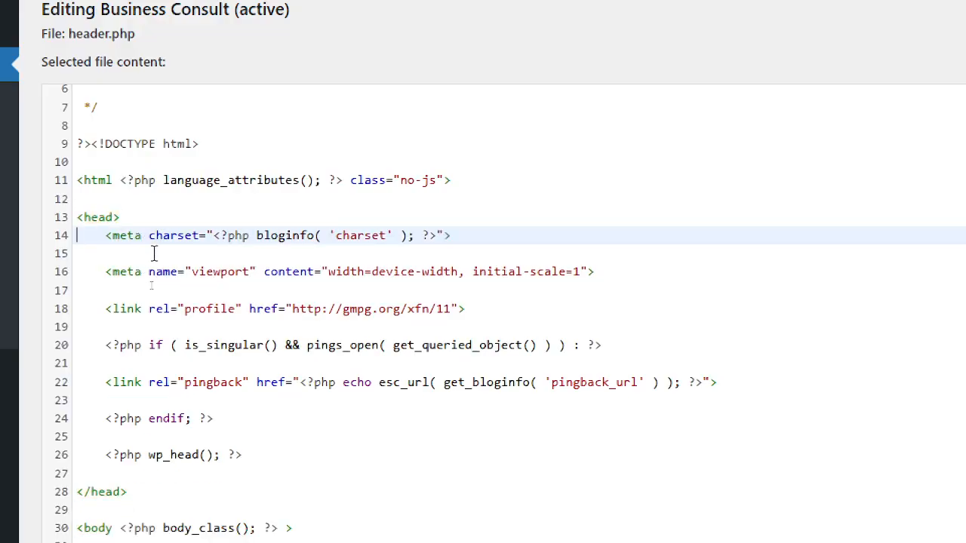
Paste the Google tag script right after <head>, undo the duplicate, and save header.php
{"action": "left_click", "coordinate": [126, 213]}
{"action": "key", "text": "Return"}
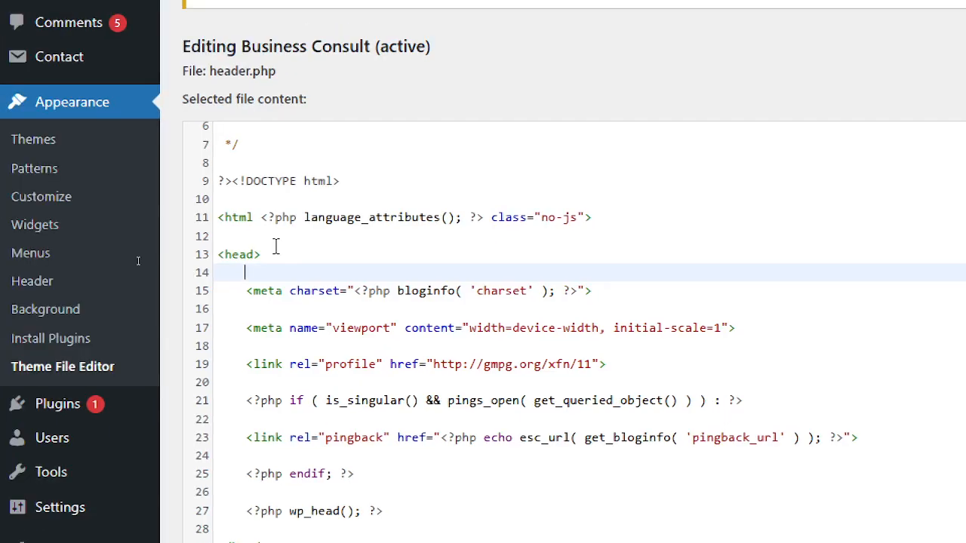
{"action": "key", "text": "ctrl+v"}
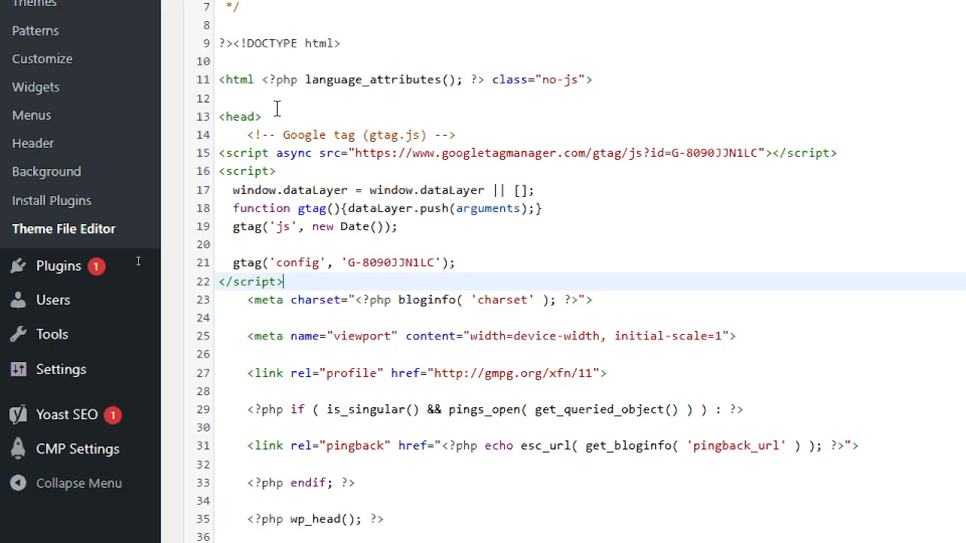
{"action": "key", "text": "ctrl+v"}
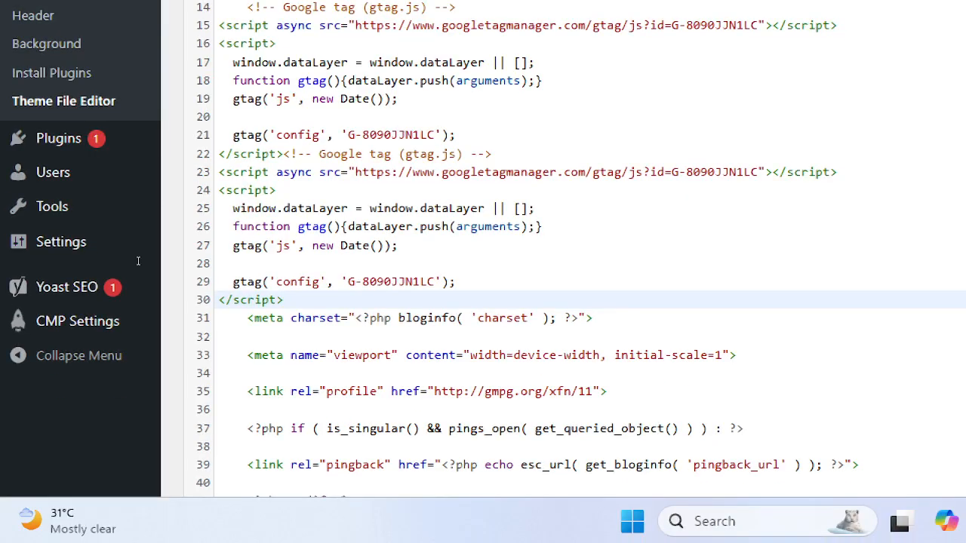
{"action": "key", "text": "ctrl+z"}
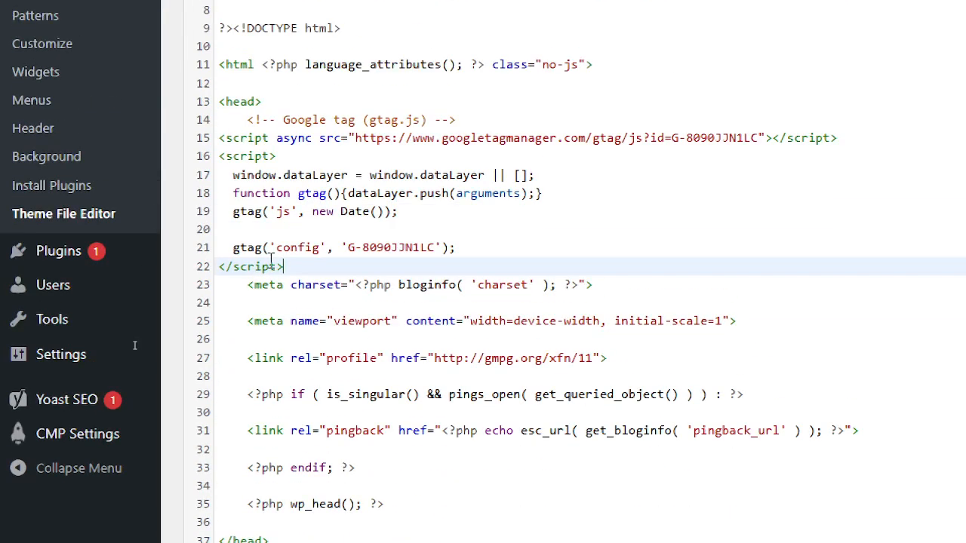
{"action": "left_click_drag", "start_coordinate": [249, 121], "coordinate": [440, 117]}
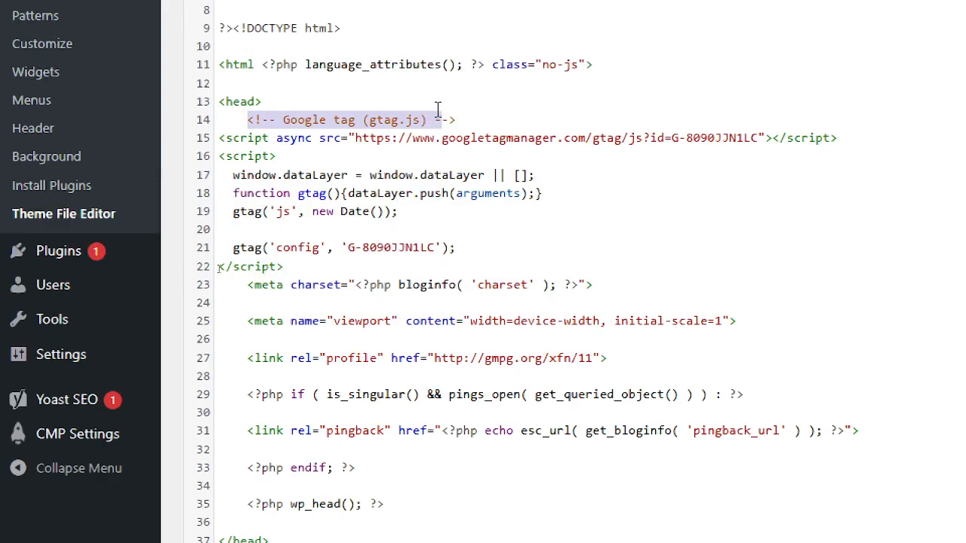
{"action": "scroll", "coordinate": [617, 300], "scroll_direction": "down", "scroll_amount": 5}
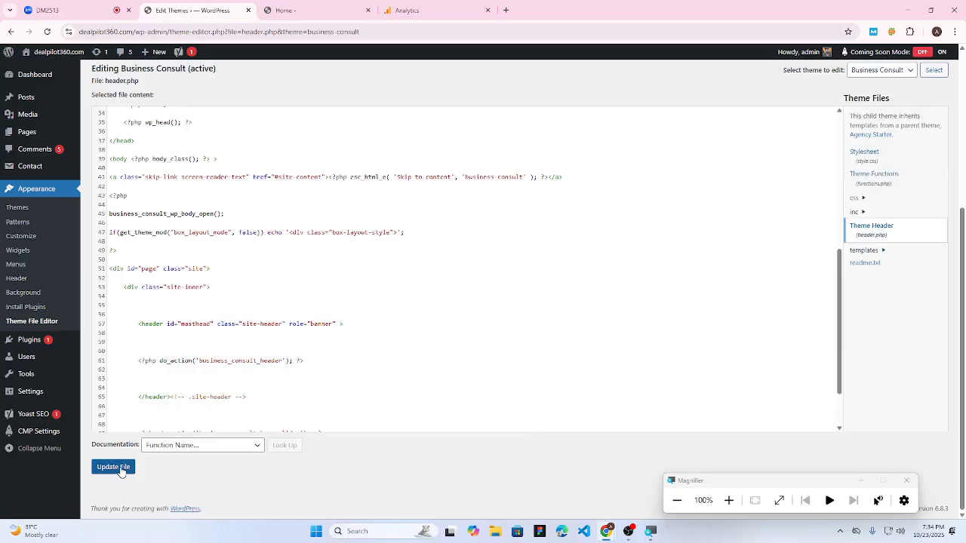
{"action": "left_click", "coordinate": [113, 467]}
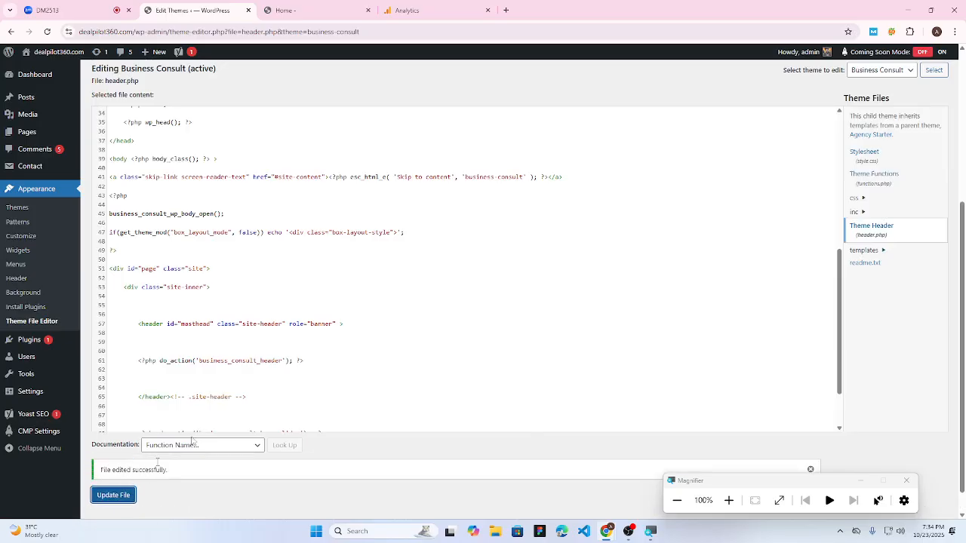
{"action": "left_click", "coordinate": [437, 10]}
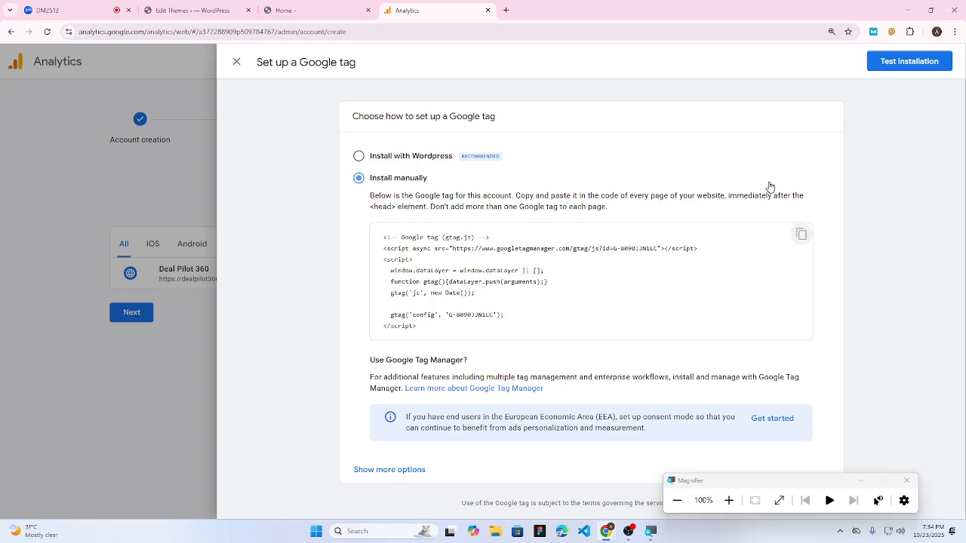
Test the installation, check the tag-detected message, and confirm the Google tag setup
{"action": "left_click", "coordinate": [922, 75]}
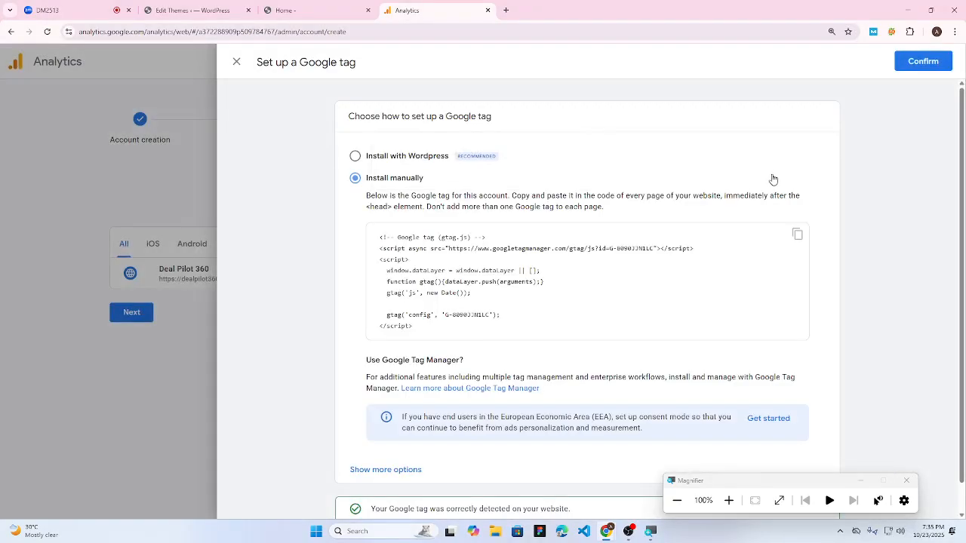
{"action": "scroll", "coordinate": [442, 366], "scroll_direction": "down", "scroll_amount": 1}
{"action": "key", "text": "super+plus"}
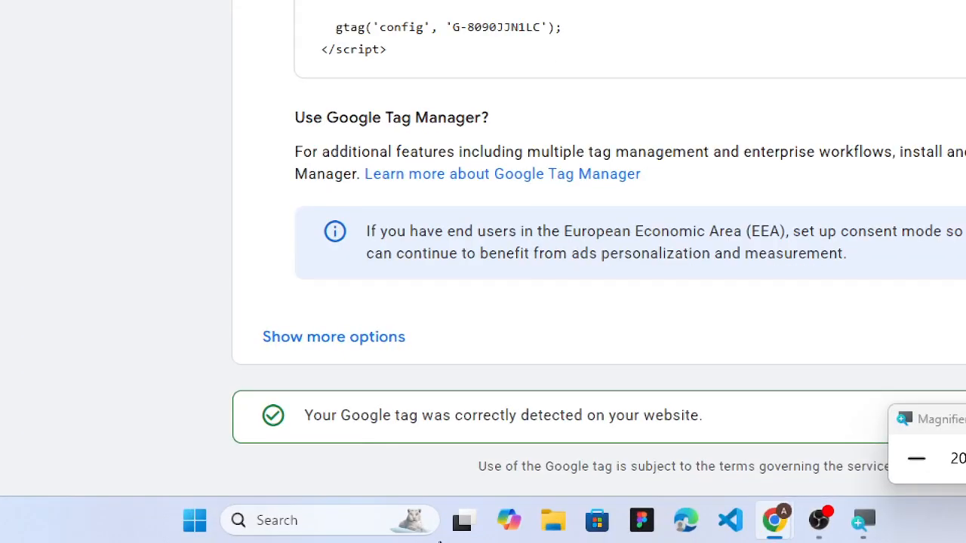
{"action": "left_click_drag", "start_coordinate": [305, 423], "coordinate": [697, 428]}
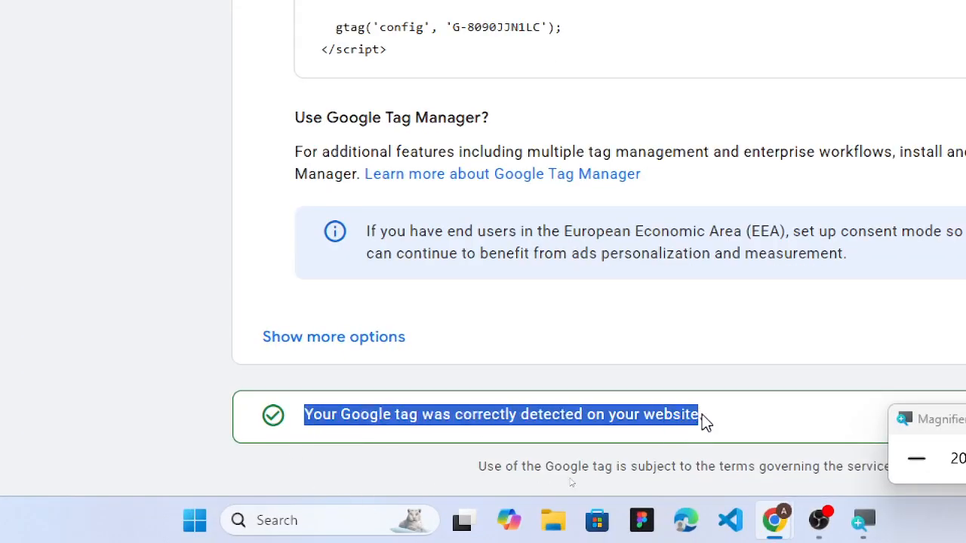
{"action": "key", "text": "super+minus"}
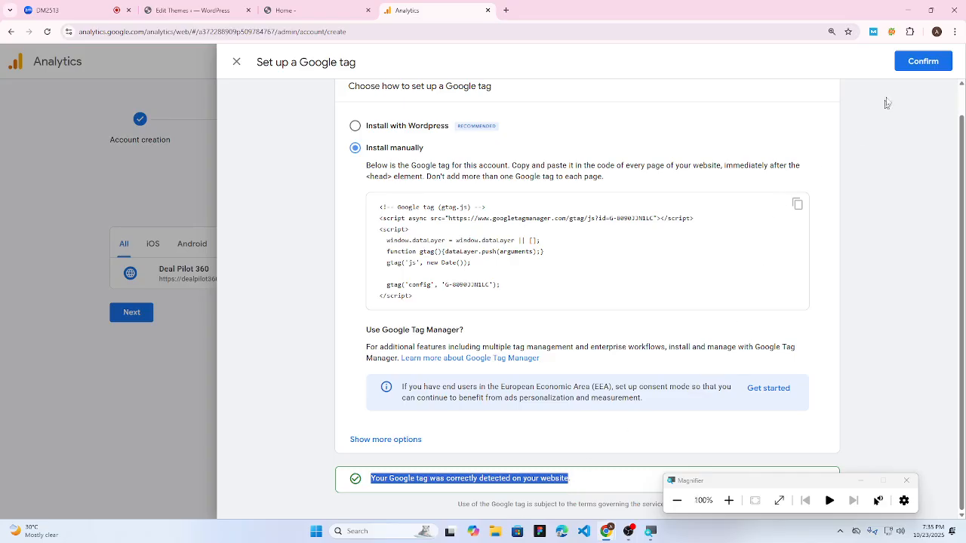
{"action": "left_click", "coordinate": [923, 61]}
Review the Deal Pilot 360 stream's inactive-collection warning, close it, and continue to Home
{"action": "left_click", "coordinate": [836, 274]}
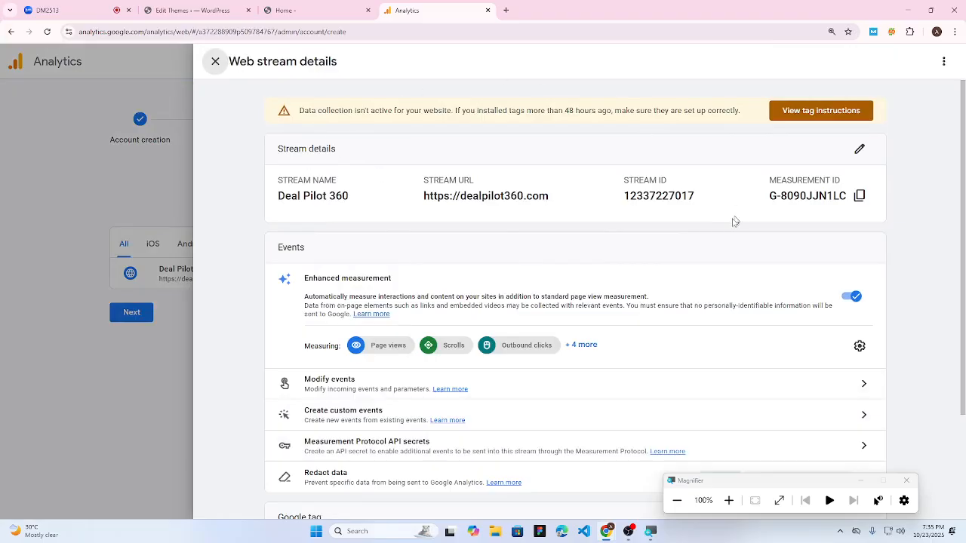
{"action": "left_click_drag", "start_coordinate": [298, 110], "coordinate": [406, 110]}
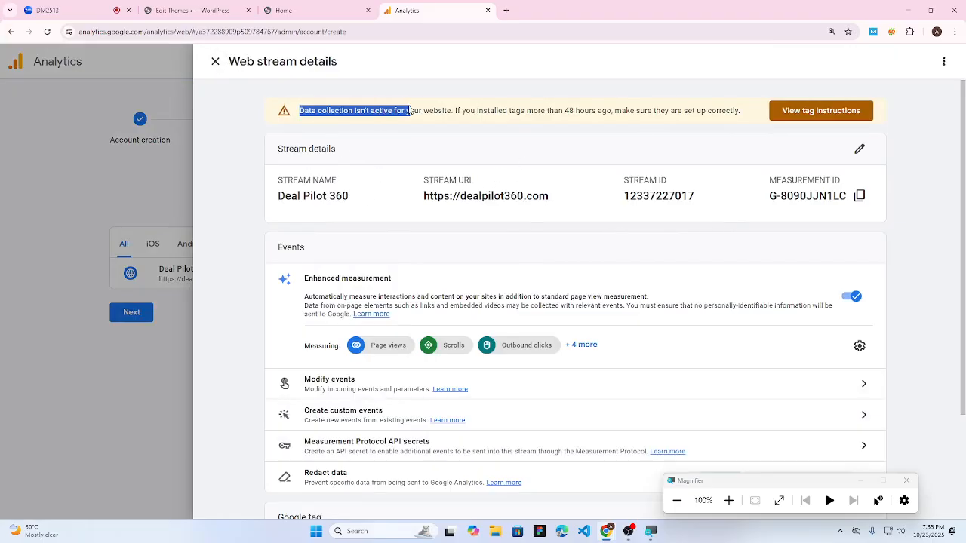
{"action": "left_click_drag", "start_coordinate": [503, 110], "coordinate": [580, 110]}
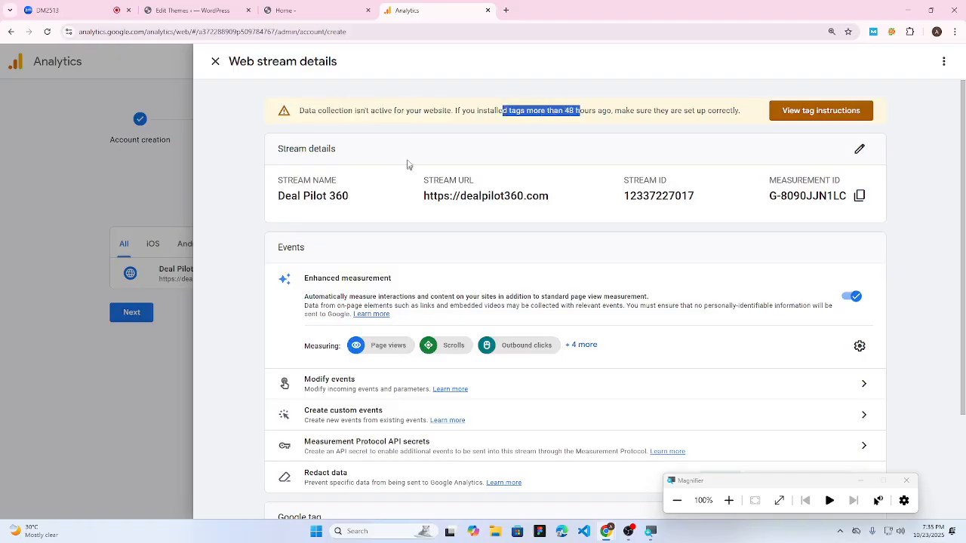
{"action": "left_click", "coordinate": [327, 148]}
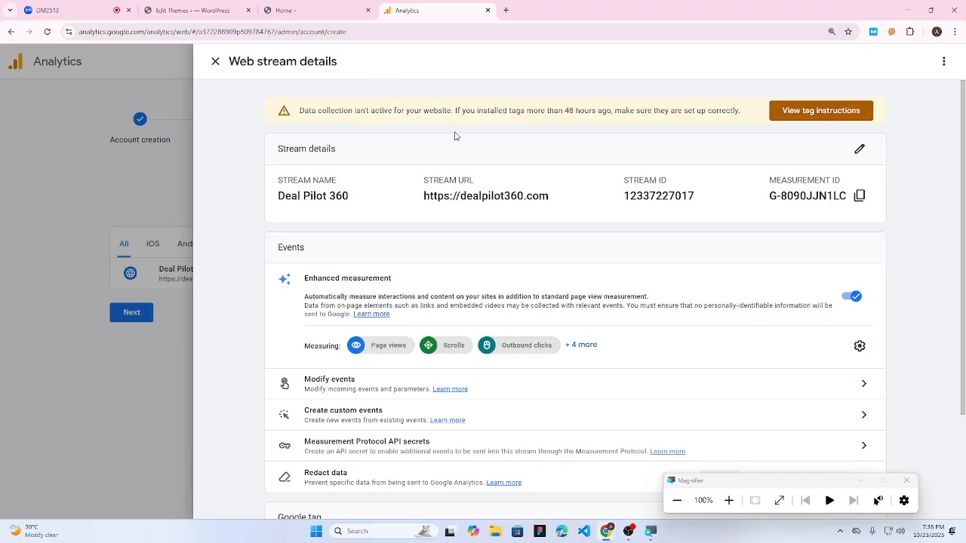
{"action": "left_click", "coordinate": [214, 62]}
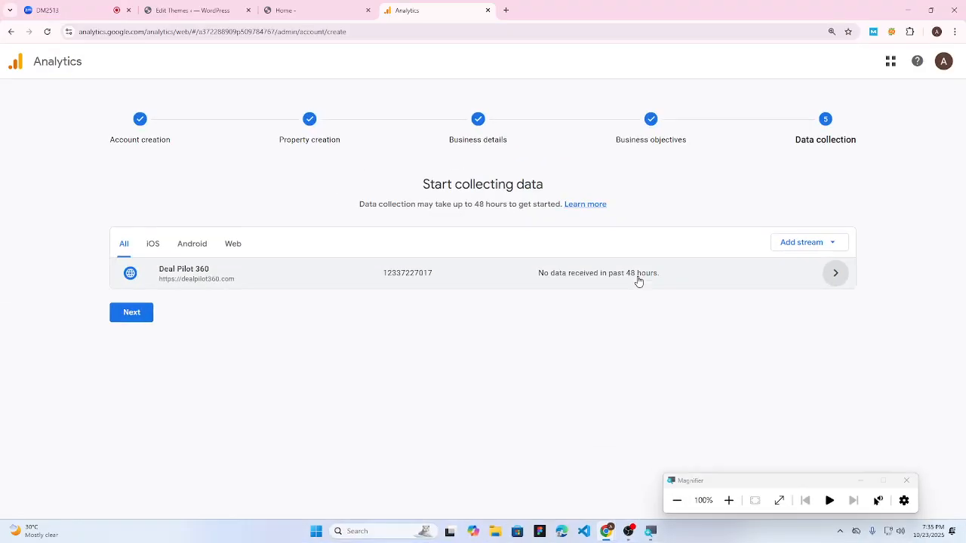
{"action": "left_click", "coordinate": [147, 316]}
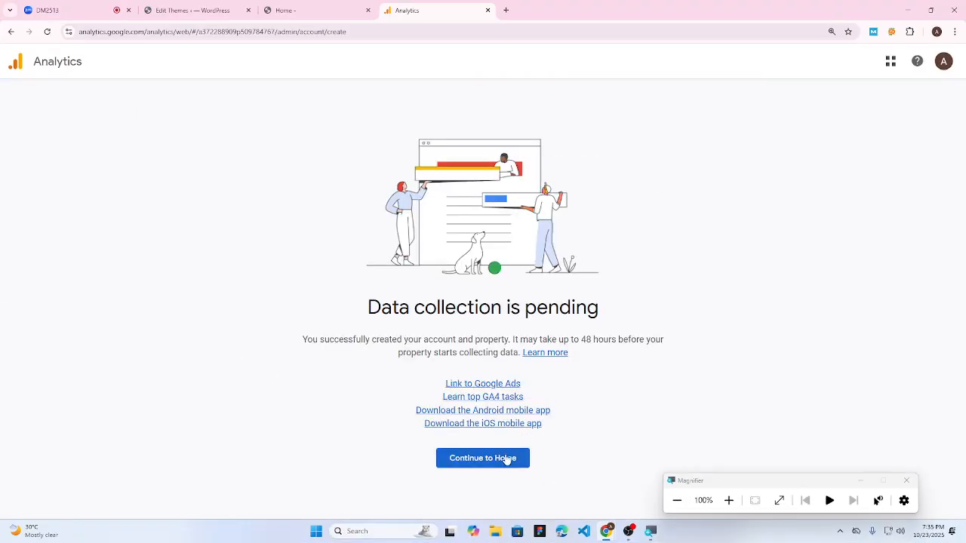
{"action": "left_click", "coordinate": [506, 460]}
{"action": "left_click", "coordinate": [907, 482]}
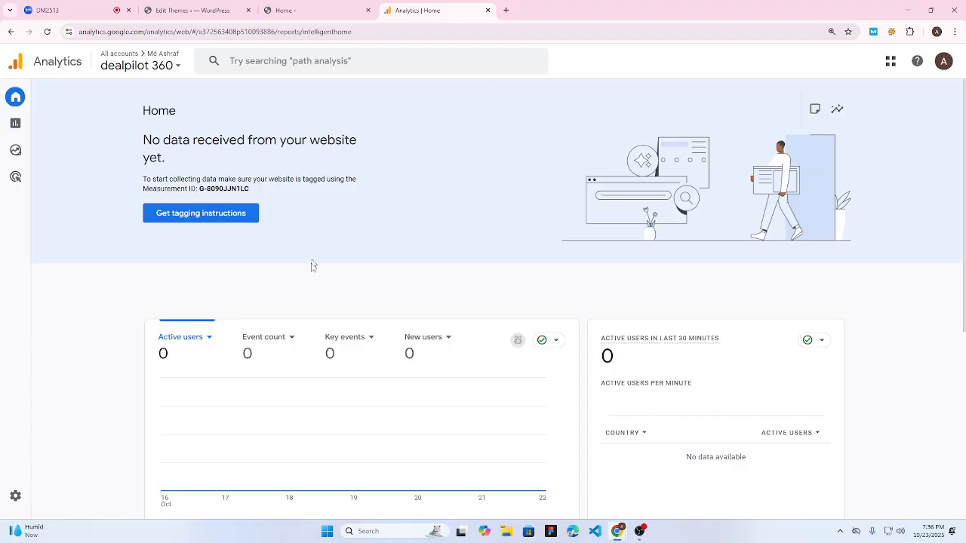
Scroll through the empty Home report cards and open a new browser tab
{"action": "scroll", "coordinate": [292, 292], "scroll_direction": "down", "scroll_amount": 2}
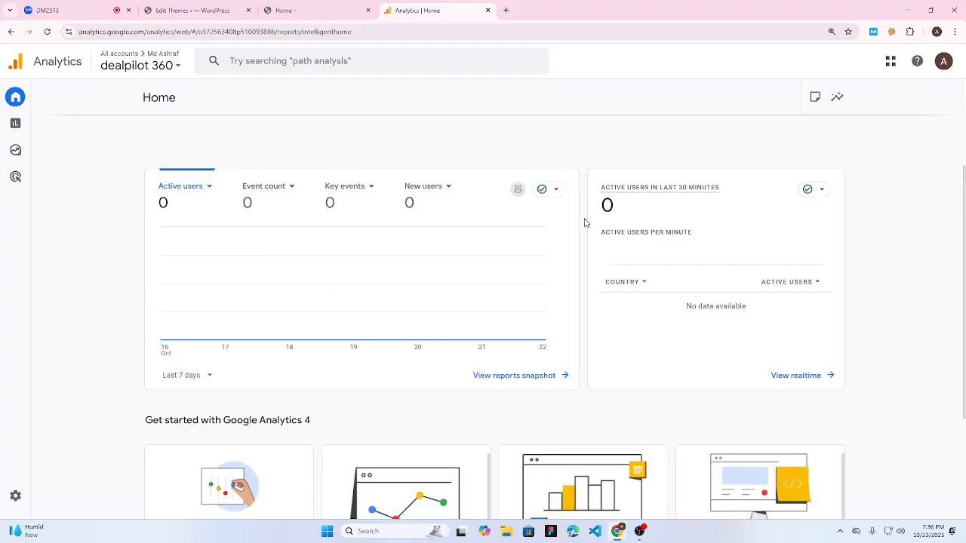
{"action": "left_click", "coordinate": [505, 10]}
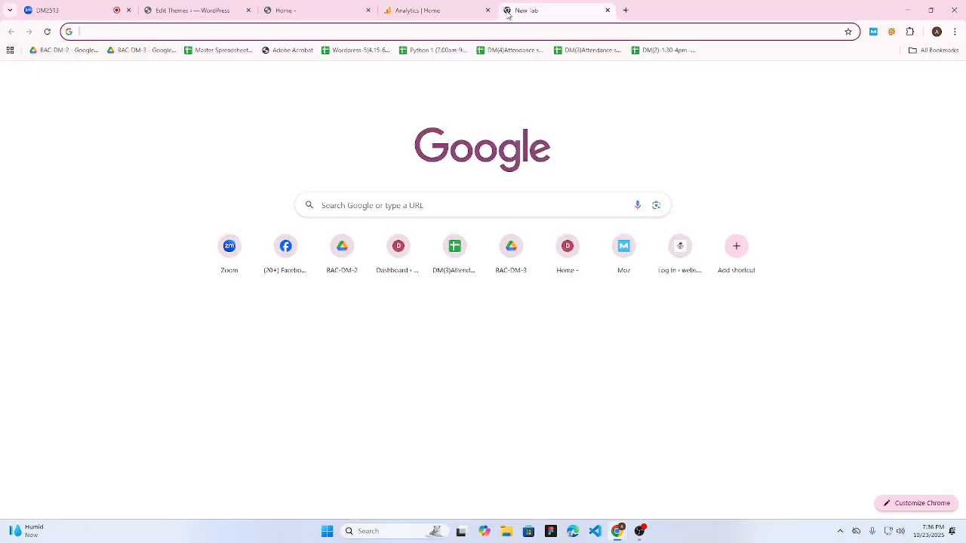
Search Google for 'google demo website'
{"action": "left_click", "coordinate": [414, 196]}
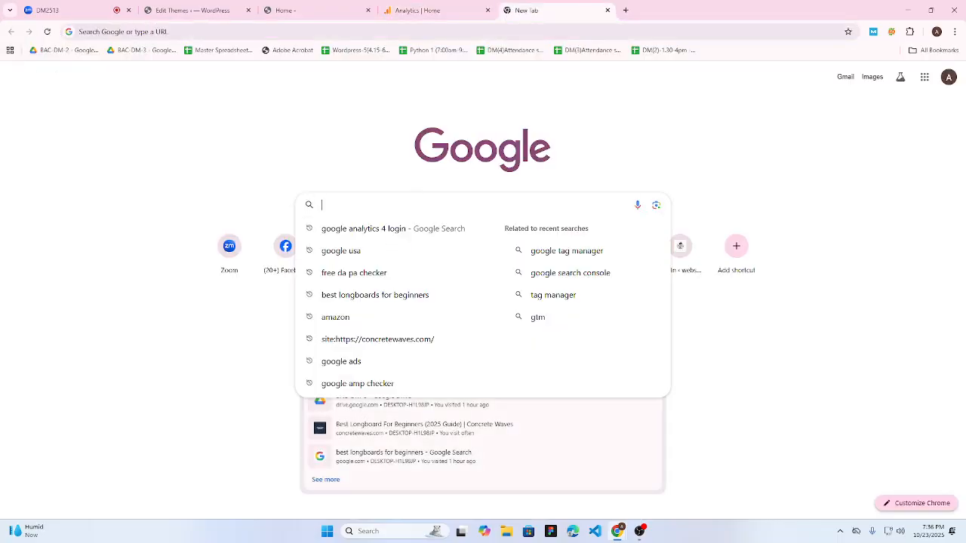
{"action": "type", "text": "google demo"}
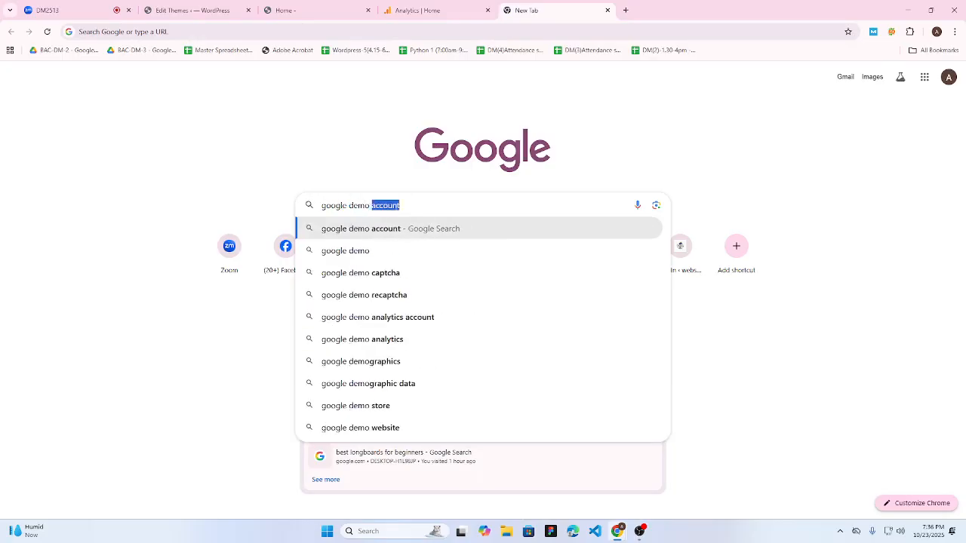
{"action": "type", "text": " website"}
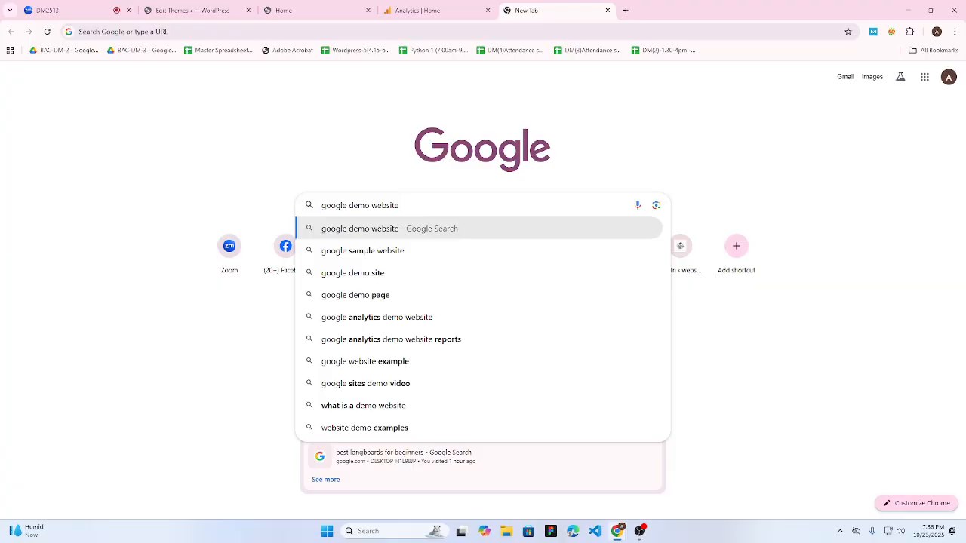
{"action": "key", "text": "Return"}
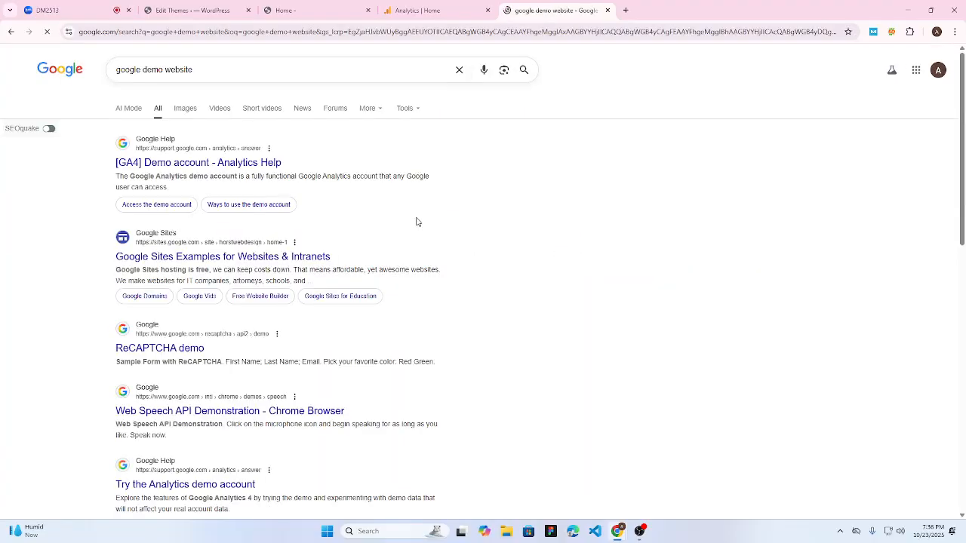
{"action": "key", "text": "super+plus"}
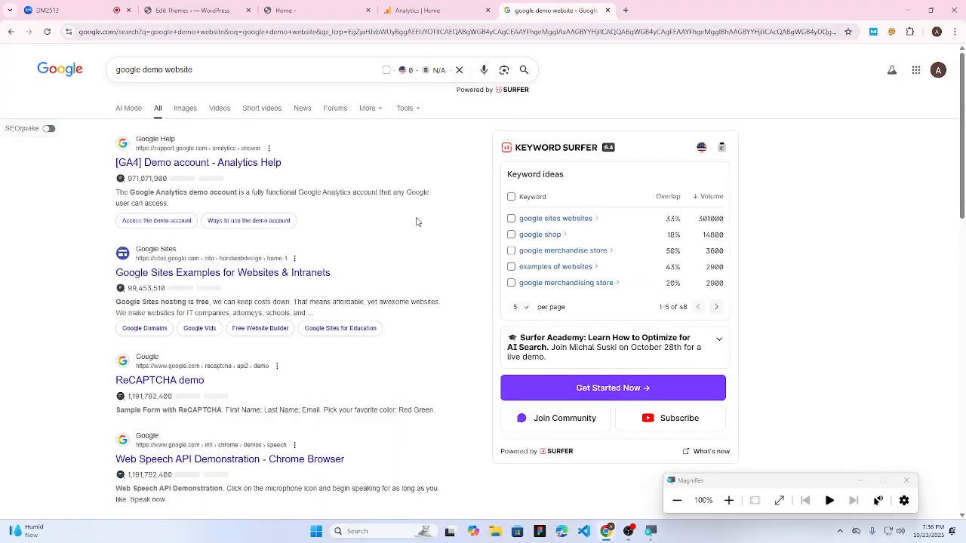
{"action": "key", "text": "super+plus"}
{"action": "key", "text": "super"}
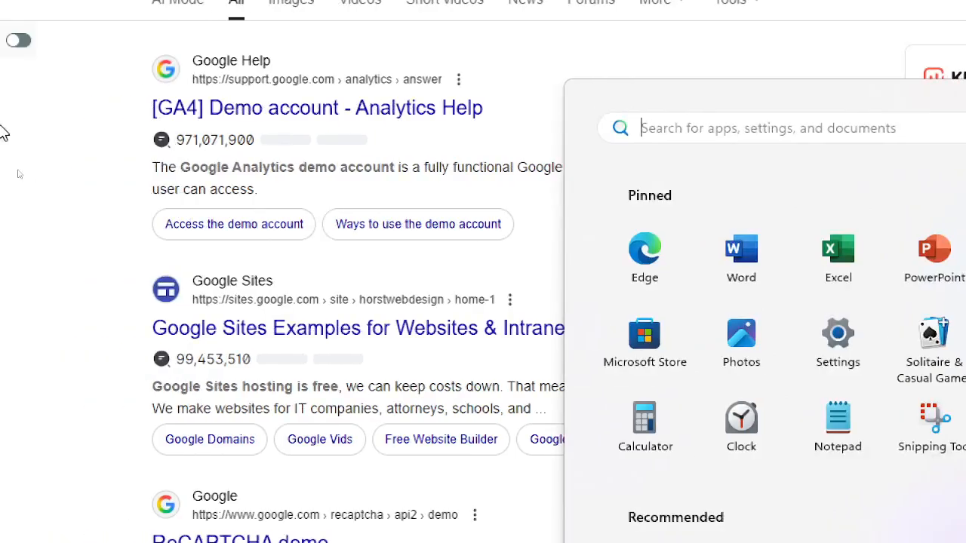
{"action": "left_click", "coordinate": [143, 137]}
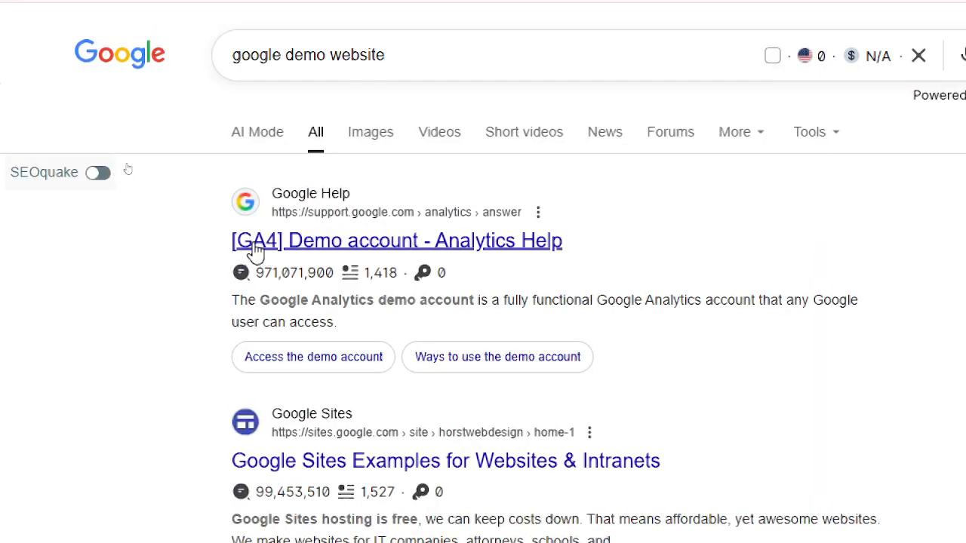
From the GA4 Demo account article, open the Google Merchandise Store (web data) property in a new tab
{"action": "left_click", "coordinate": [332, 361]}
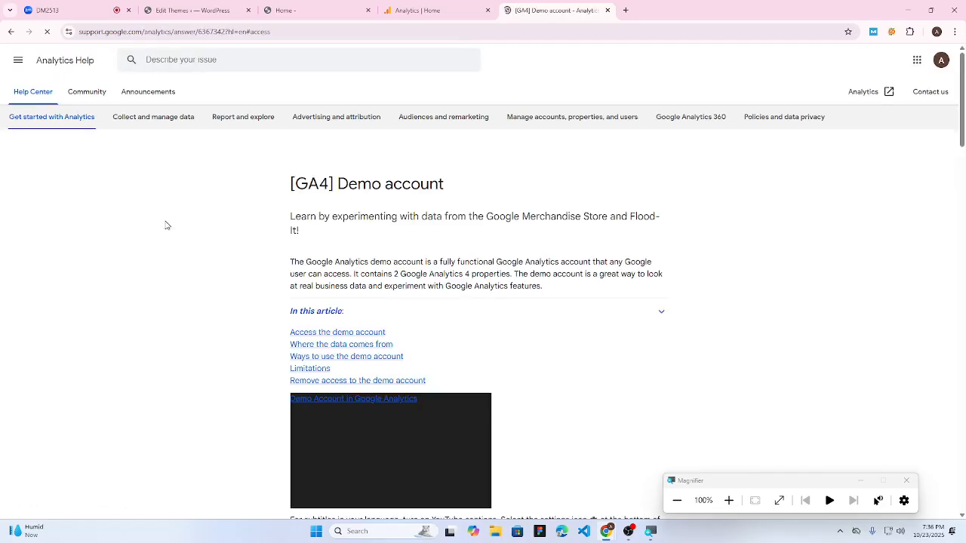
{"action": "scroll", "coordinate": [578, 268], "scroll_direction": "down", "scroll_amount": 2}
{"action": "scroll", "coordinate": [596, 301], "scroll_direction": "down", "scroll_amount": 5}
{"action": "scroll", "coordinate": [574, 319], "scroll_direction": "up", "scroll_amount": 1}
{"action": "key", "text": "super+plus"}
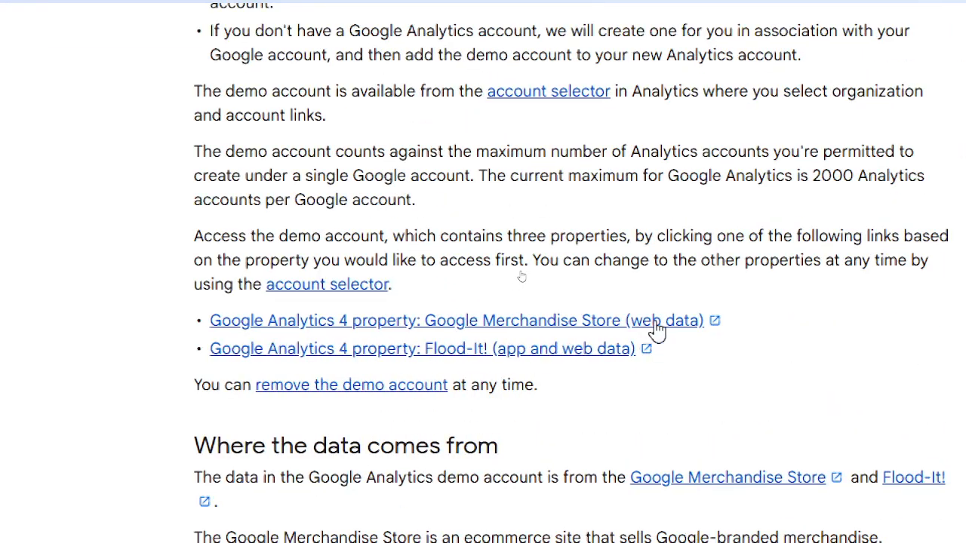
{"action": "left_click", "coordinate": [235, 325]}
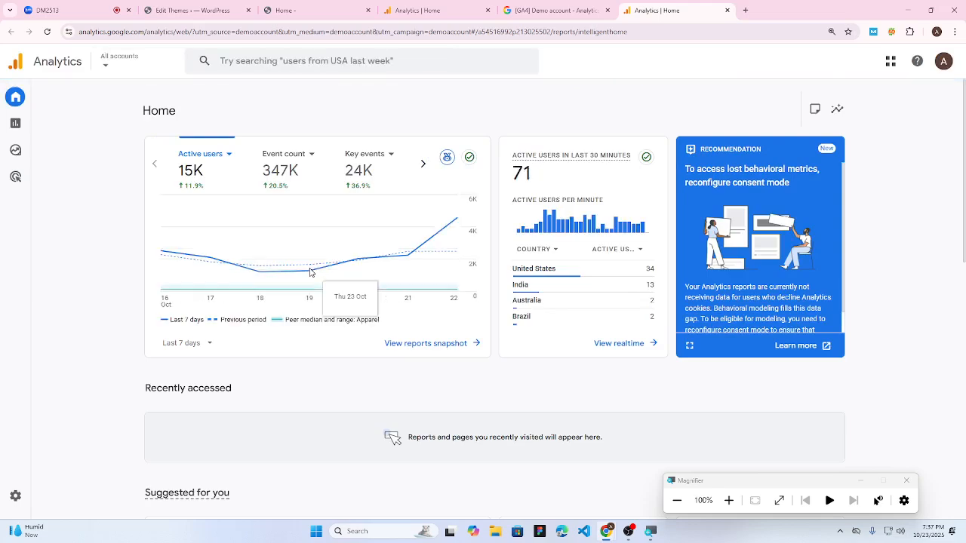
Compare with your own property's Home, highlighting its Bangladesh active-user row, then return to the demo
{"action": "left_click", "coordinate": [440, 6]}
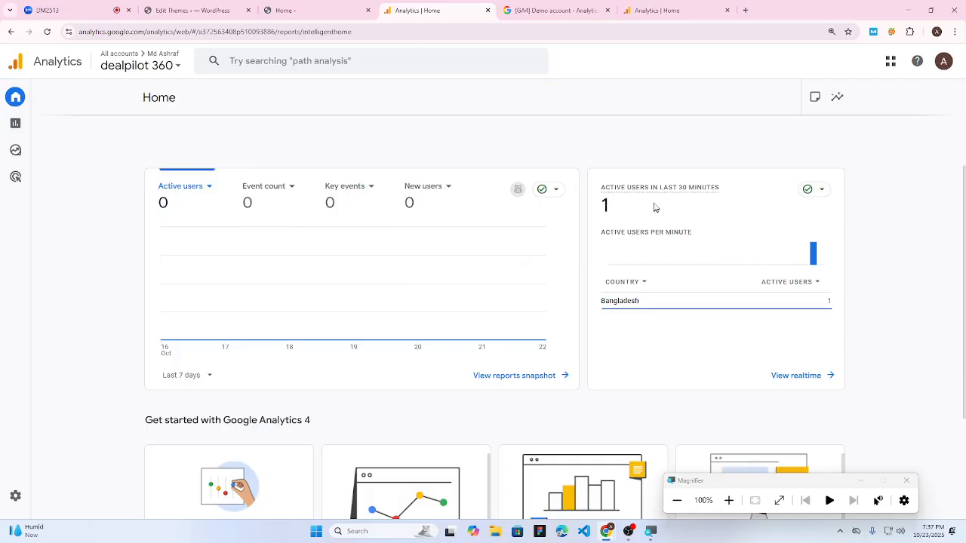
{"action": "left_click_drag", "start_coordinate": [643, 303], "coordinate": [602, 302]}
{"action": "left_click", "coordinate": [640, 9]}
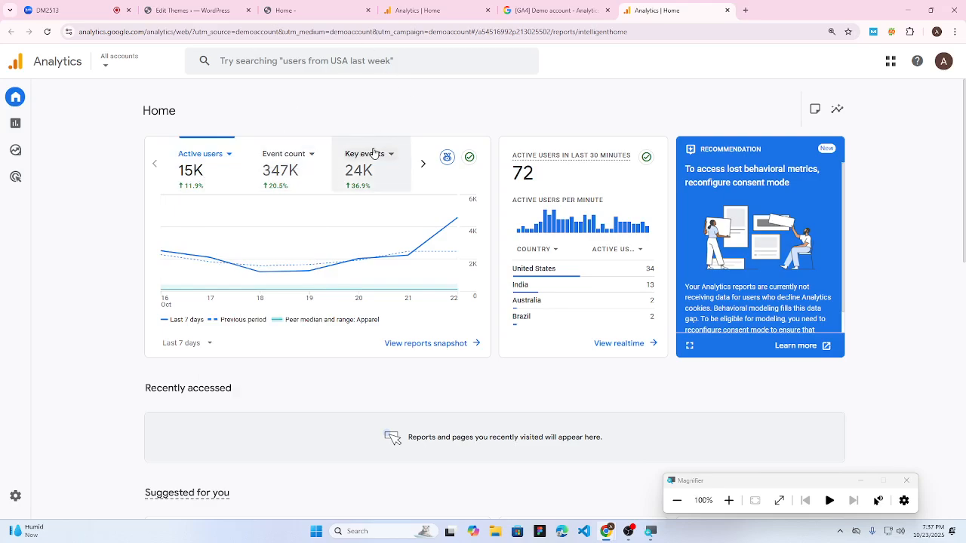
Shift the demo's metric cards to show 364 Purchases and highlight the 72 active users figure
{"action": "left_click", "coordinate": [422, 163]}
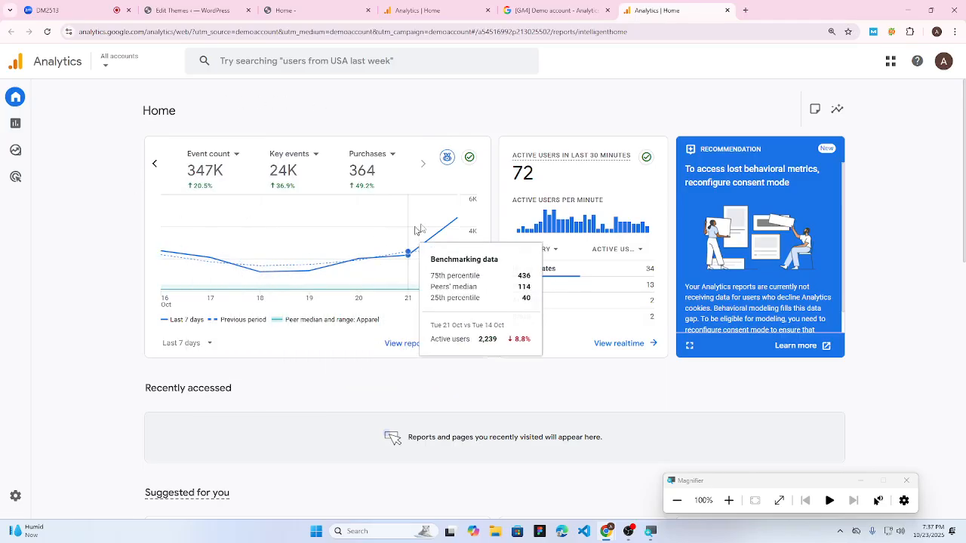
{"action": "double_click", "coordinate": [521, 173]}
{"action": "left_click", "coordinate": [914, 191]}
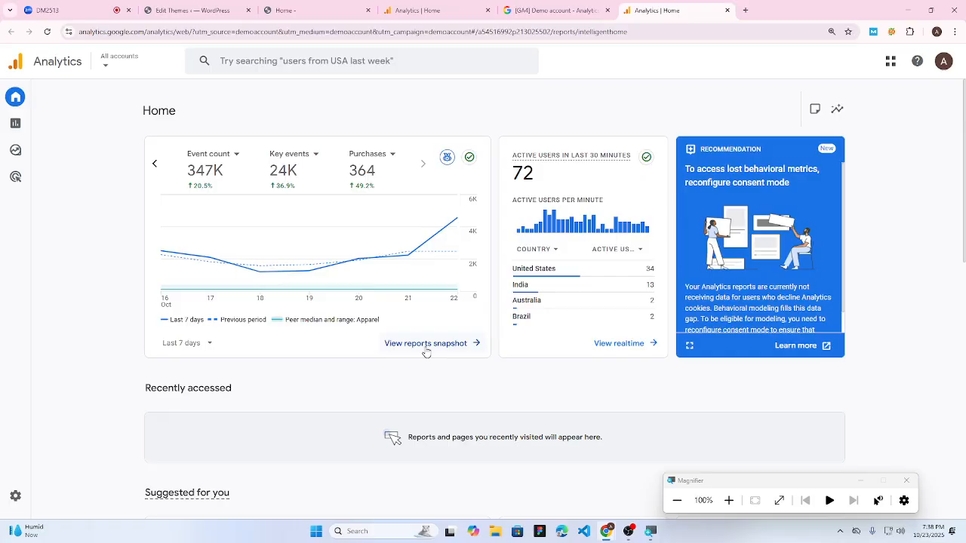
Open the demo's Realtime overview from the Home page
{"action": "right_click", "coordinate": [627, 346]}
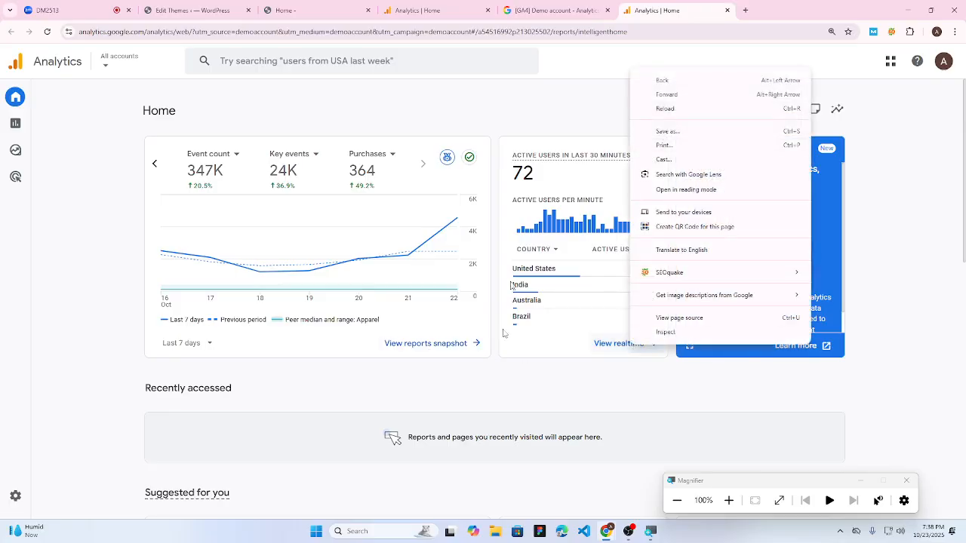
{"action": "left_click", "coordinate": [573, 370]}
{"action": "left_click", "coordinate": [607, 349]}
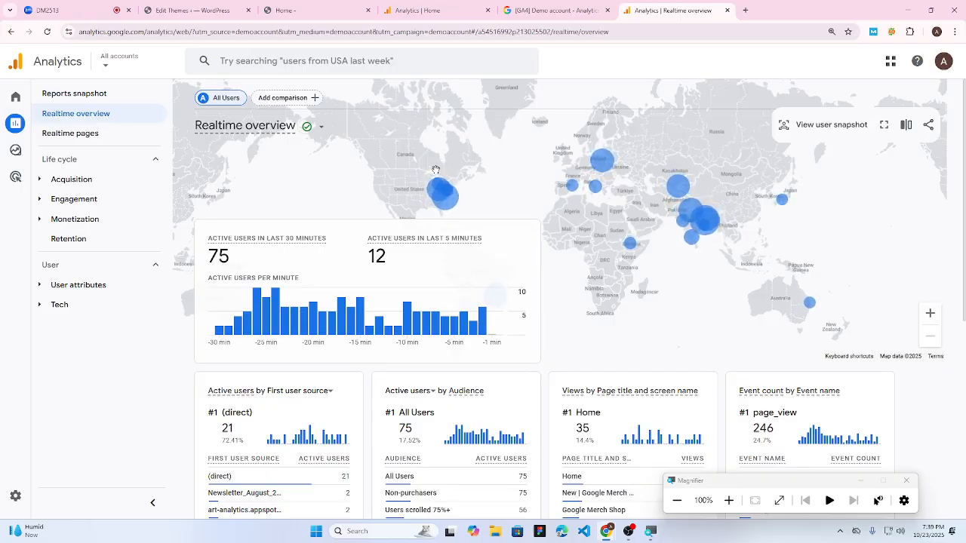
Pan the Realtime world map of active users across to South America and further right
{"action": "mouse_move", "coordinate": [438, 182]}
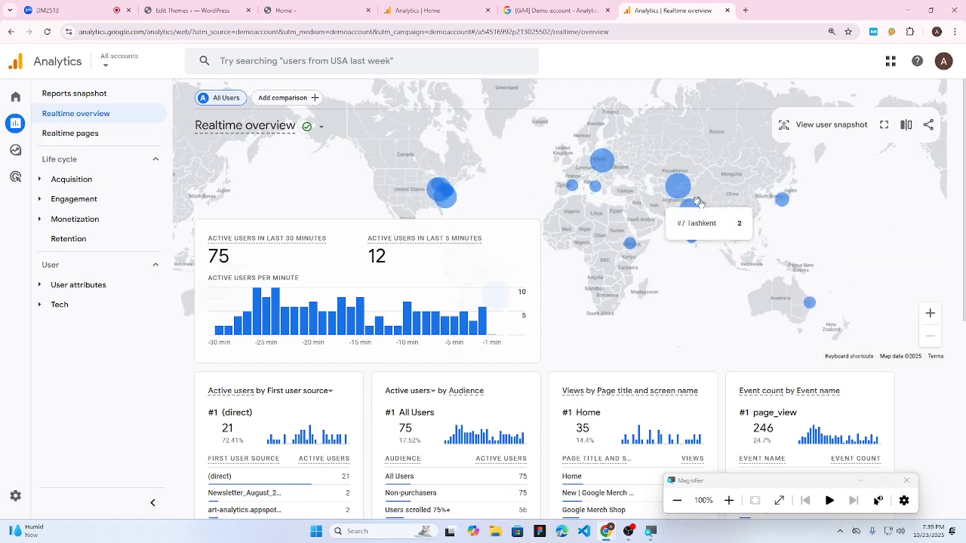
{"action": "left_click_drag", "start_coordinate": [560, 312], "coordinate": [744, 225]}
{"action": "left_click_drag", "start_coordinate": [580, 216], "coordinate": [720, 218]}
{"action": "scroll", "coordinate": [721, 221], "scroll_direction": "down", "scroll_amount": 3}
{"action": "scroll", "coordinate": [722, 224], "scroll_direction": "up", "scroll_amount": 3}
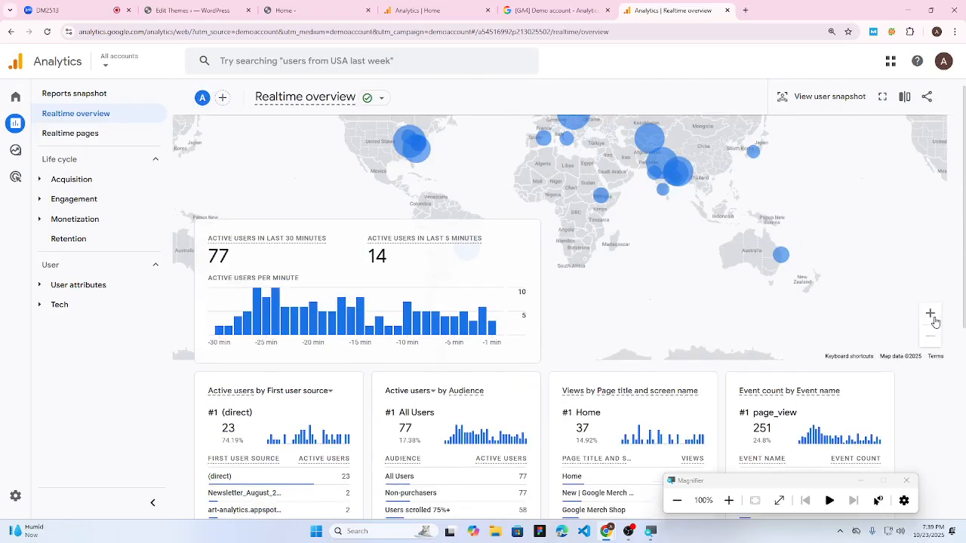
{"action": "left_click_drag", "start_coordinate": [663, 207], "coordinate": [732, 252]}
{"action": "left_click_drag", "start_coordinate": [575, 227], "coordinate": [753, 183]}
{"action": "left_click_drag", "start_coordinate": [580, 175], "coordinate": [633, 157]}
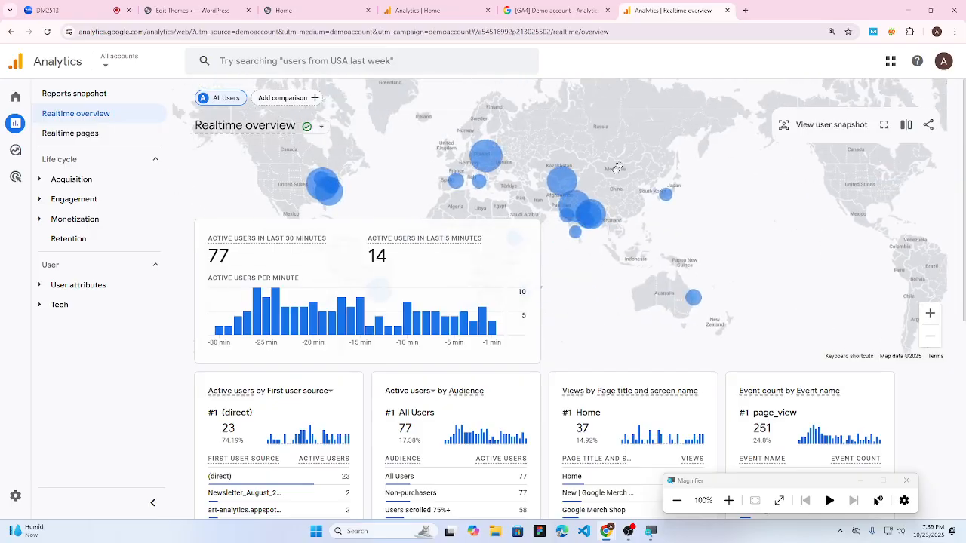
{"action": "scroll", "coordinate": [941, 268], "scroll_direction": "down", "scroll_amount": 2}
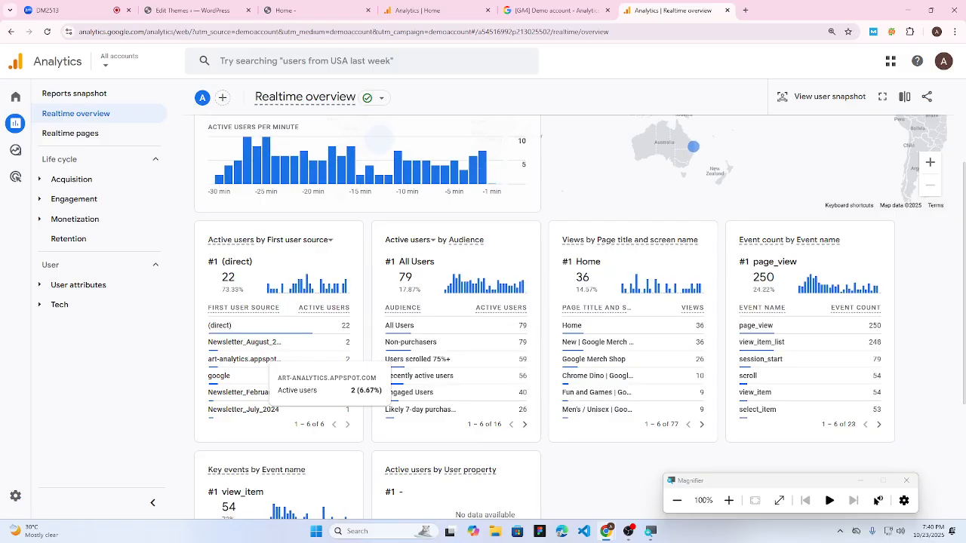
Scroll to the Active users by Audience card and highlight the All Users count of 81
{"action": "scroll", "coordinate": [492, 312], "scroll_direction": "down", "scroll_amount": 1}
{"action": "mouse_move", "coordinate": [410, 300]}
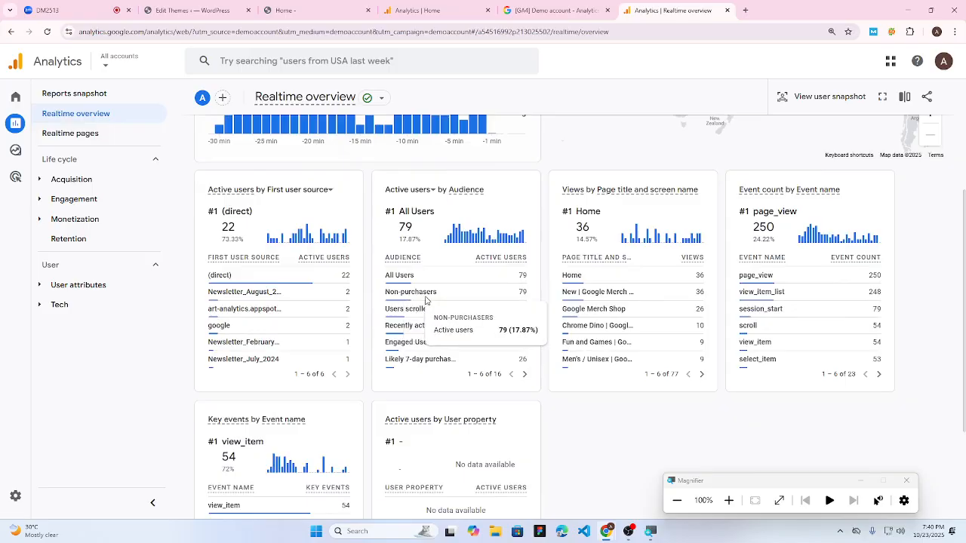
{"action": "key", "text": "super+plus"}
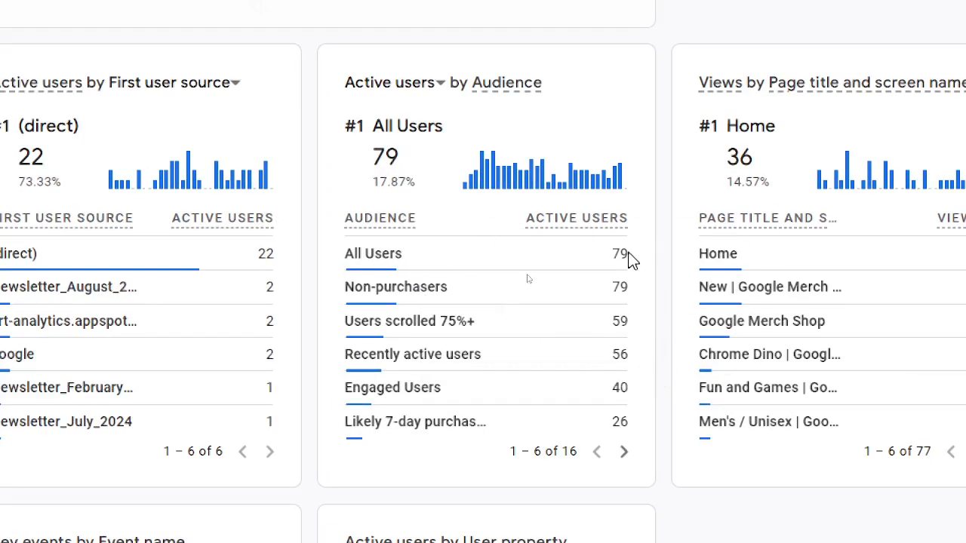
{"action": "left_click_drag", "start_coordinate": [632, 259], "coordinate": [614, 252]}
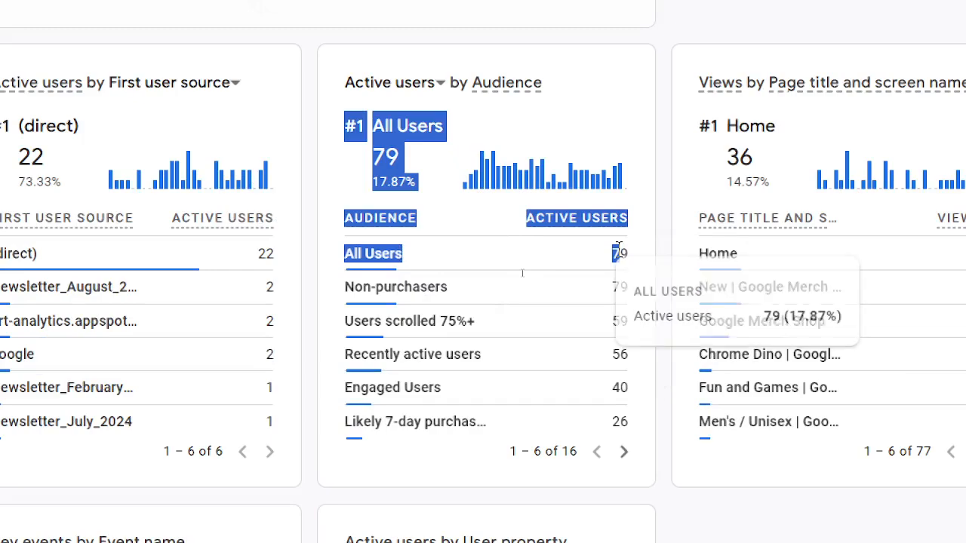
{"action": "left_click", "coordinate": [393, 290]}
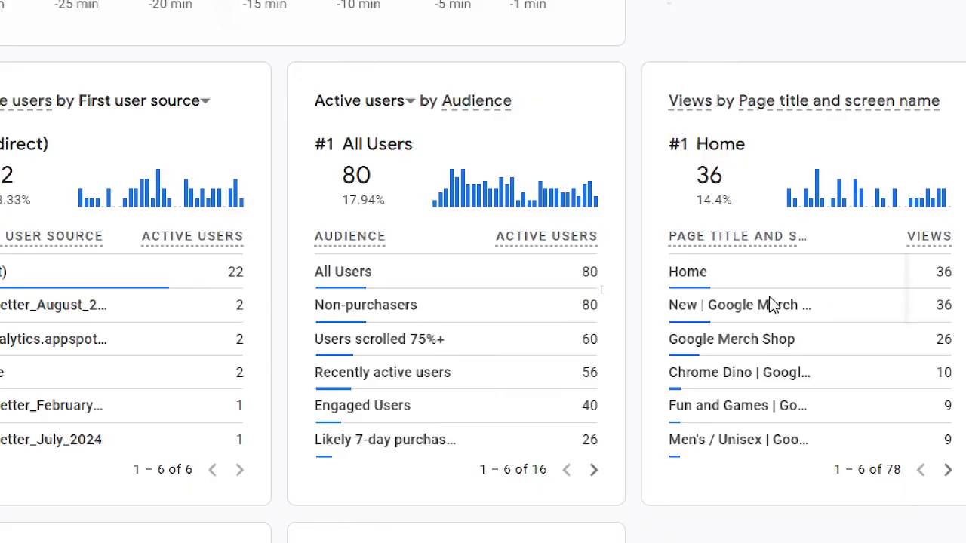
{"action": "mouse_move", "coordinate": [354, 343]}
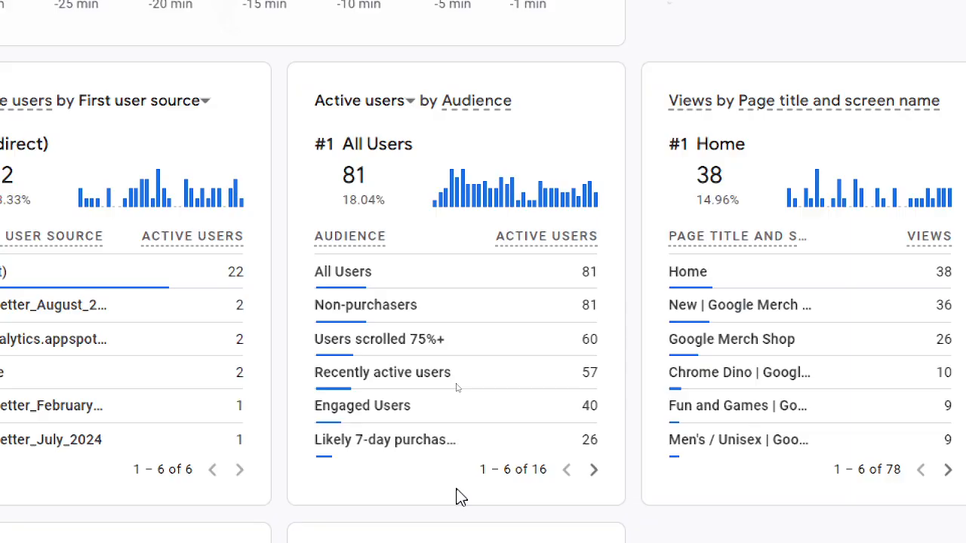
{"action": "double_click", "coordinate": [588, 271]}
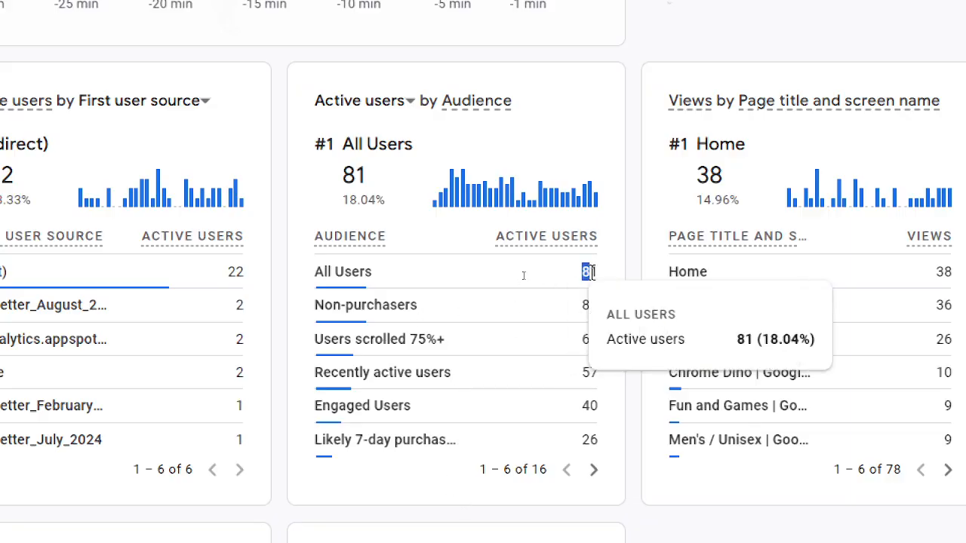
{"action": "left_click_drag", "start_coordinate": [455, 439], "coordinate": [327, 431]}
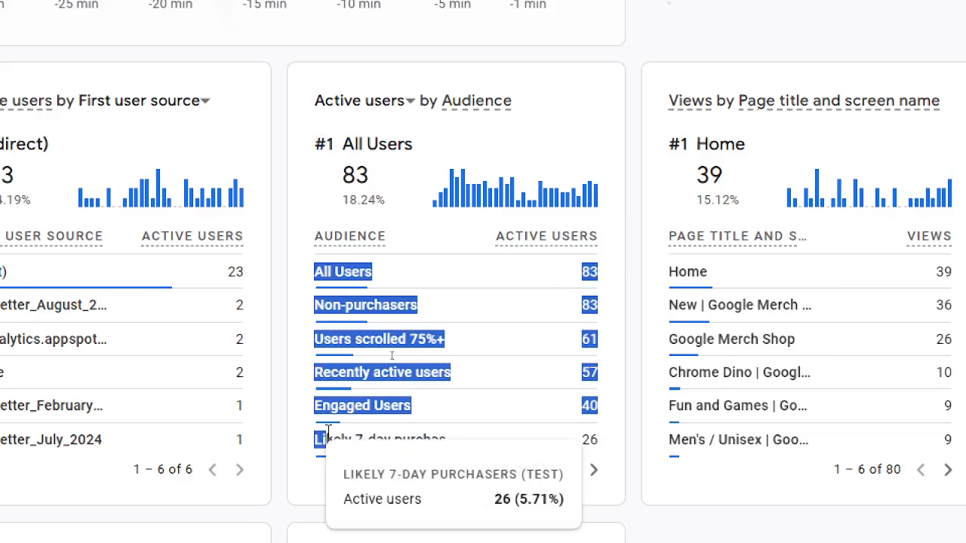
{"action": "left_click", "coordinate": [328, 433]}
Page the Audience table to rows 7–12 of 16 and select the Added to cart and first-time row labels
{"action": "left_click", "coordinate": [597, 477]}
{"action": "left_click", "coordinate": [595, 471]}
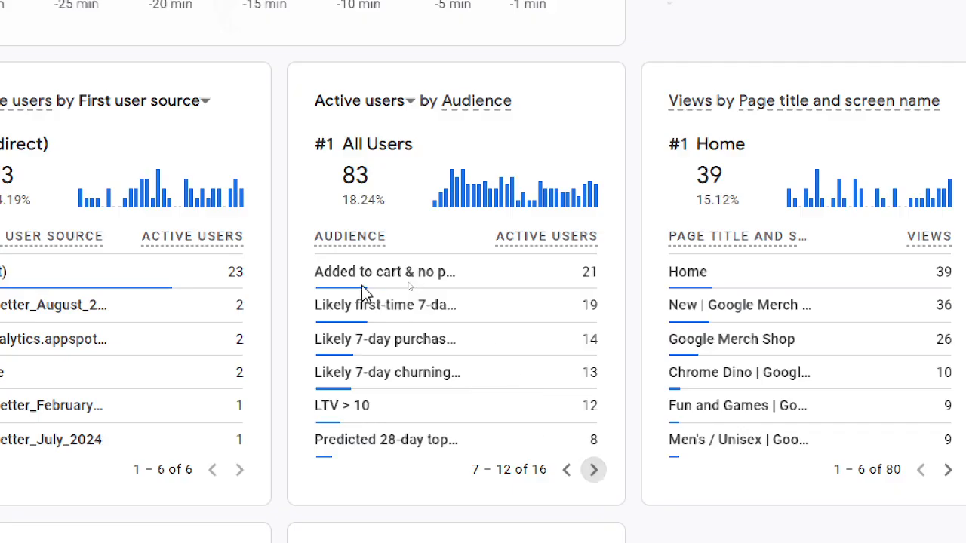
{"action": "mouse_move", "coordinate": [344, 270]}
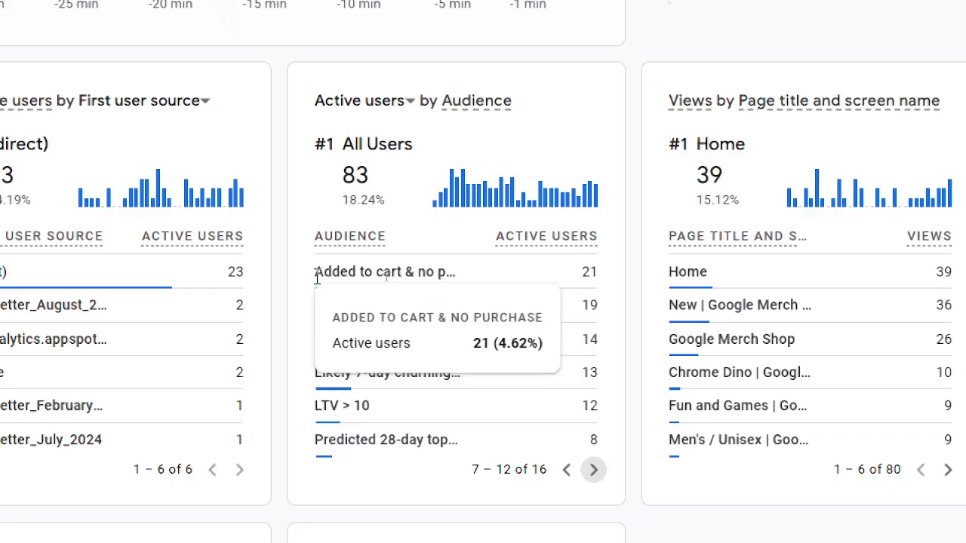
{"action": "left_click_drag", "start_coordinate": [317, 272], "coordinate": [417, 270]}
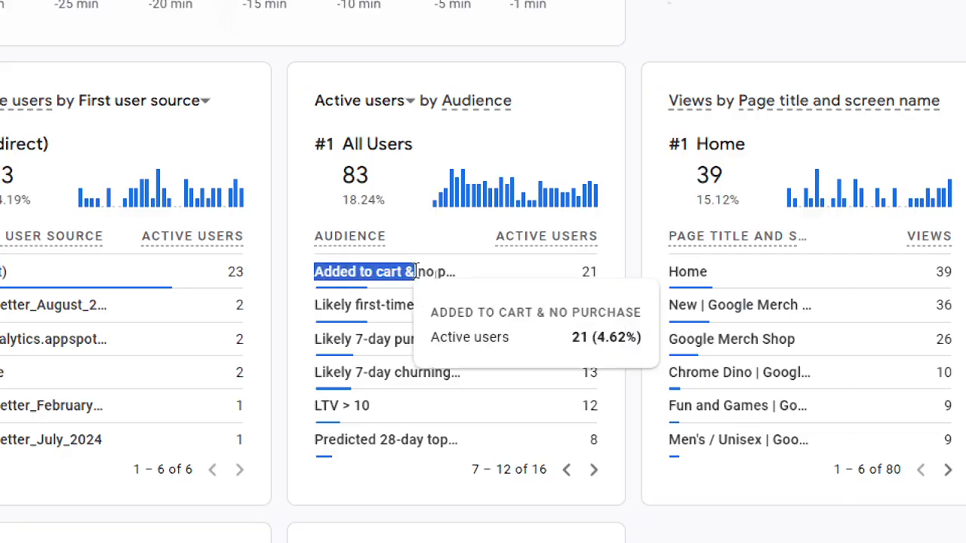
{"action": "left_click", "coordinate": [316, 306]}
{"action": "left_click_drag", "start_coordinate": [315, 306], "coordinate": [335, 300]}
{"action": "left_click_drag", "start_coordinate": [498, 300], "coordinate": [614, 303]}
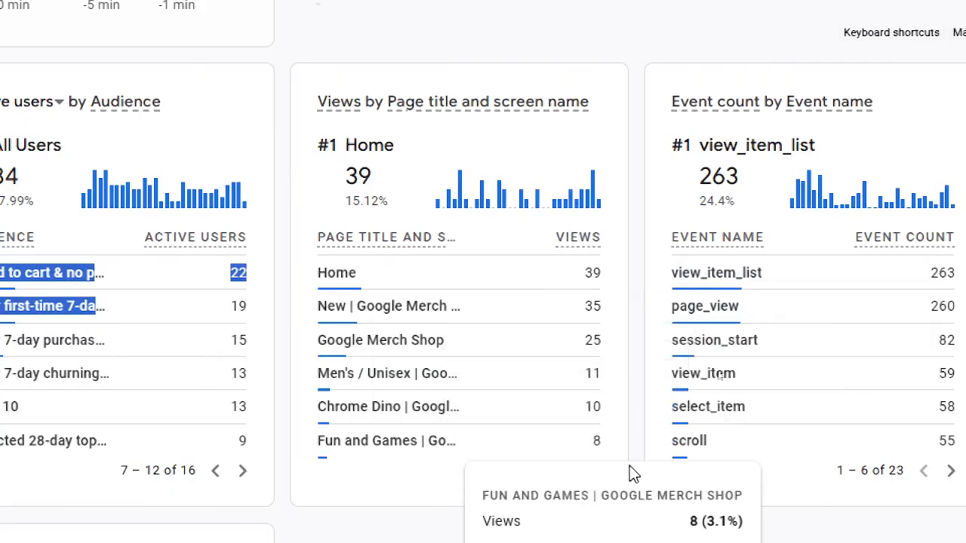
Page the Views table forward to rows 49–54
{"action": "left_click", "coordinate": [597, 477]}
{"action": "left_click", "coordinate": [597, 477]}
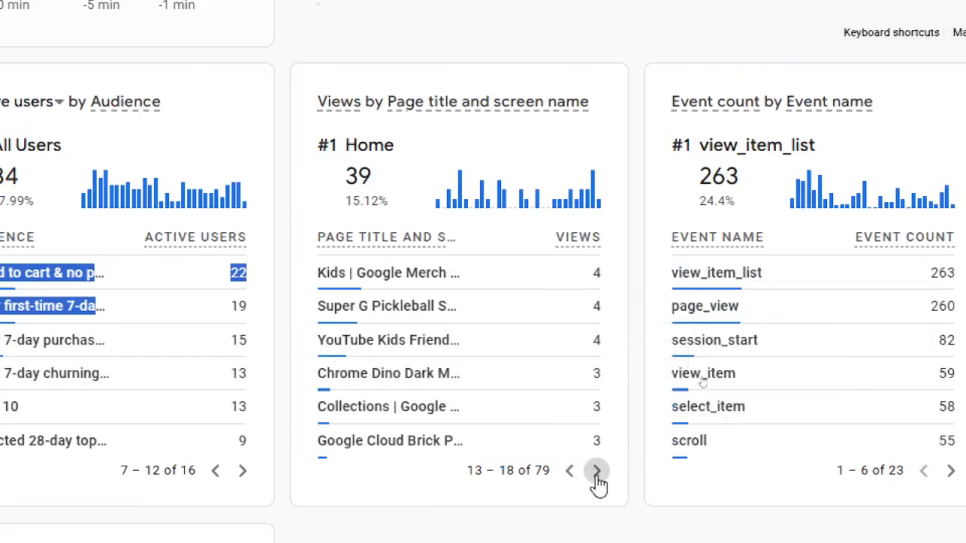
{"action": "left_click", "coordinate": [597, 477]}
{"action": "left_click", "coordinate": [597, 477]}
{"action": "left_click", "coordinate": [597, 477]}
{"action": "left_click", "coordinate": [596, 477]}
{"action": "left_click", "coordinate": [597, 477]}
{"action": "left_click", "coordinate": [597, 477]}
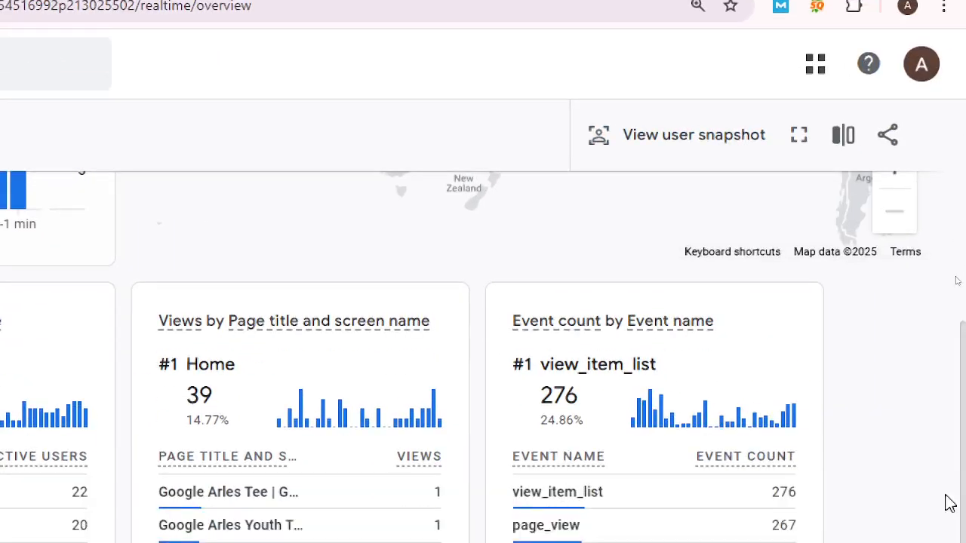
Page the Event count card to its last page, 19–23 of 23
{"action": "mouse_move", "coordinate": [605, 299]}
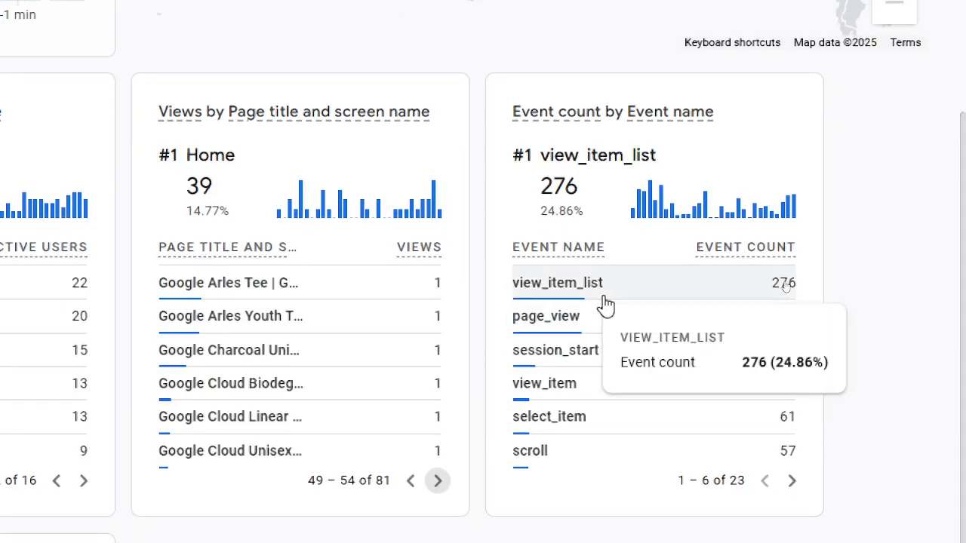
{"action": "mouse_move", "coordinate": [576, 332]}
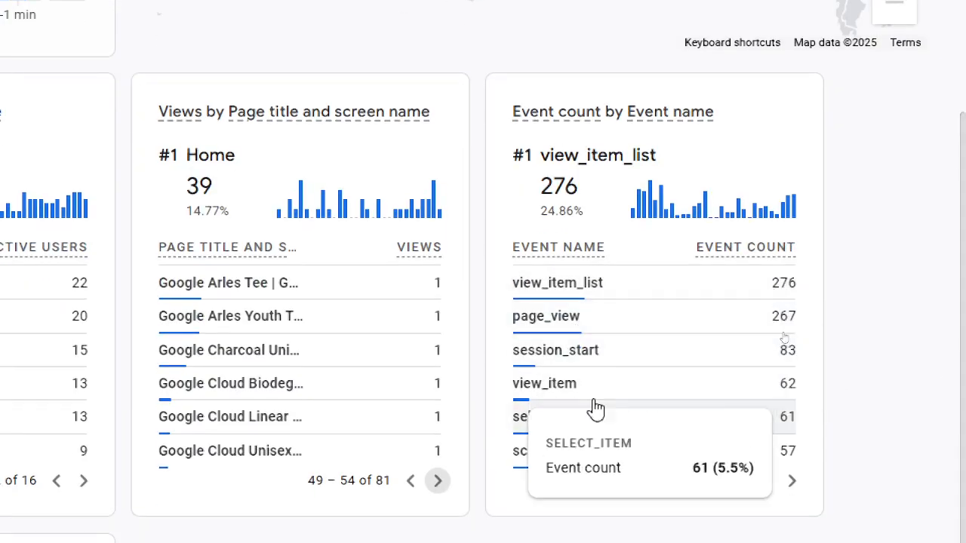
{"action": "mouse_move", "coordinate": [606, 351]}
{"action": "scroll", "coordinate": [600, 355], "scroll_direction": "down", "scroll_amount": 1}
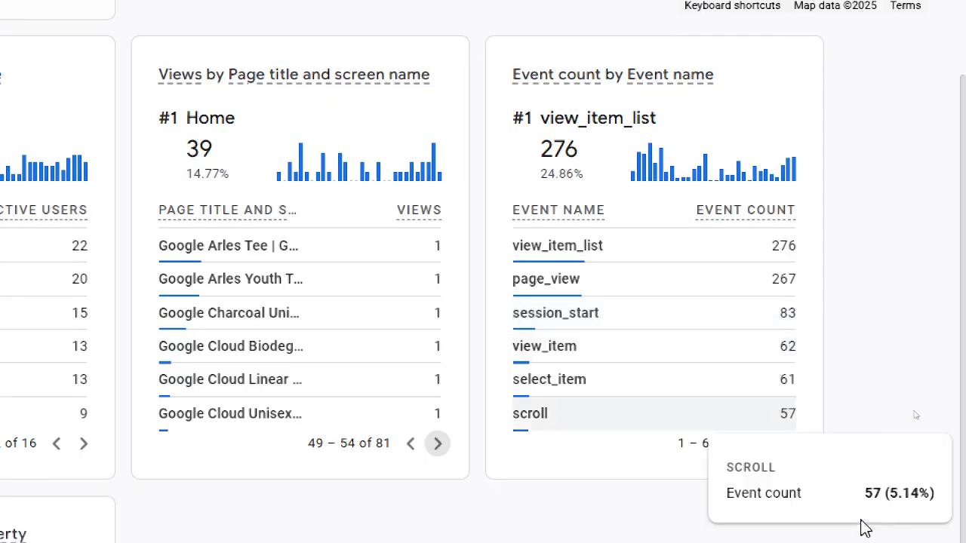
{"action": "left_click", "coordinate": [791, 445]}
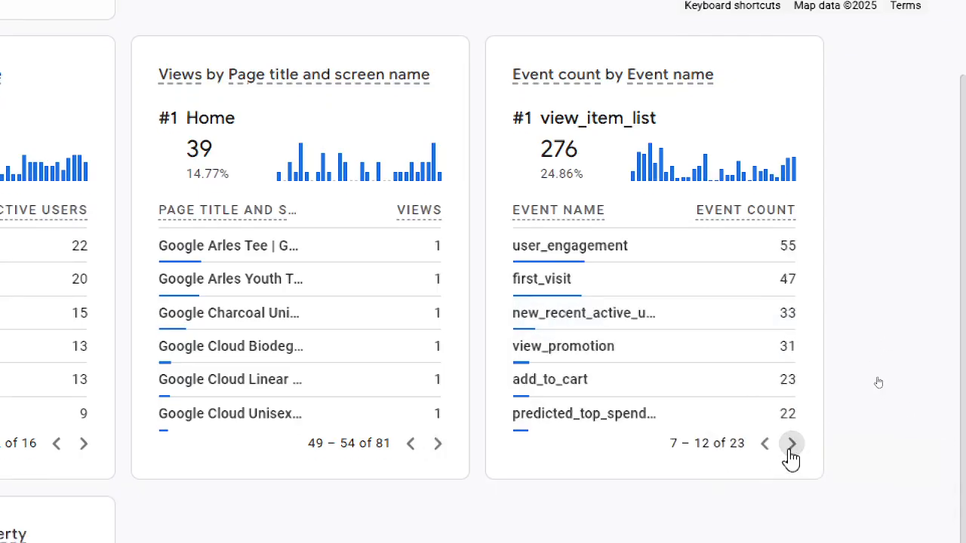
{"action": "left_click", "coordinate": [791, 446]}
{"action": "left_click", "coordinate": [791, 447]}
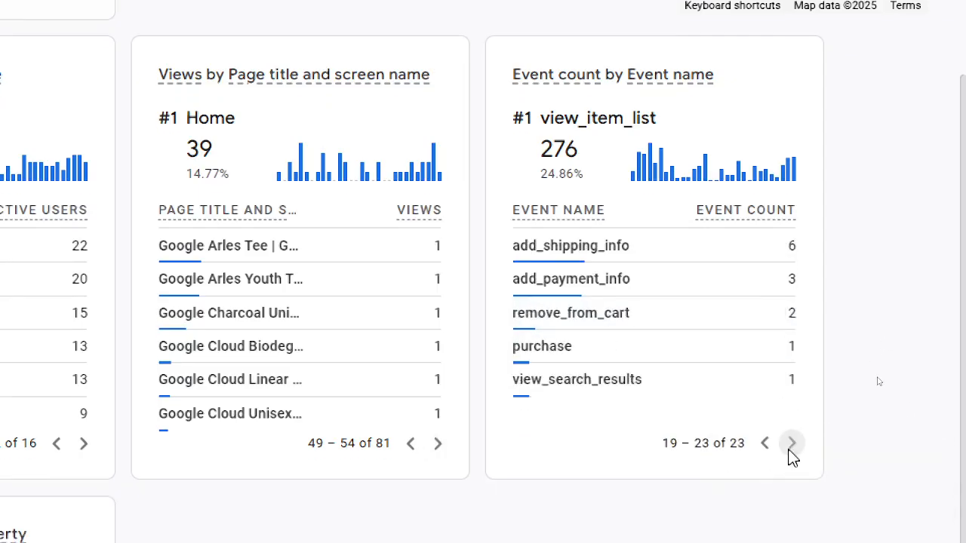
Zoom out, highlight the All Users audience figures, and go back to the Analytics Home page
{"action": "key", "text": "super+minus"}
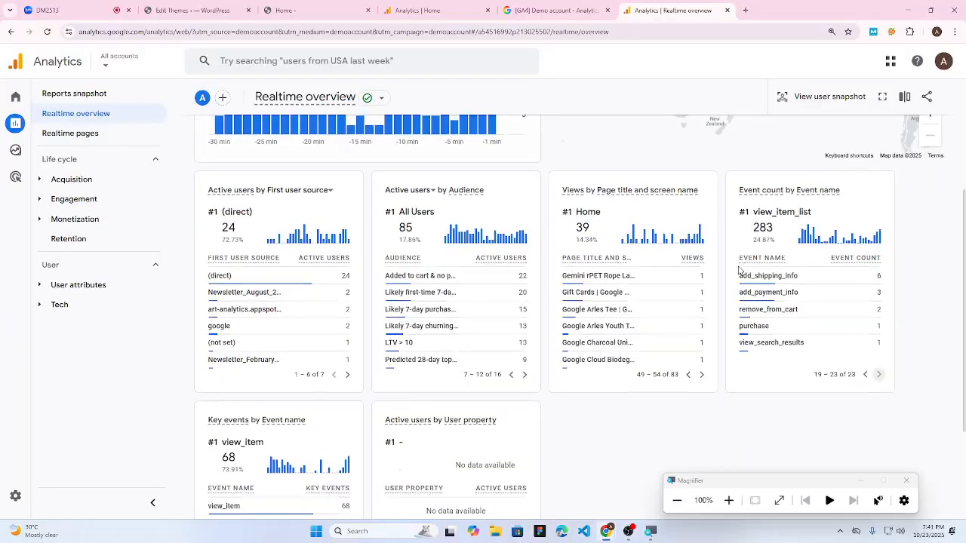
{"action": "scroll", "coordinate": [738, 265], "scroll_direction": "up", "scroll_amount": 4}
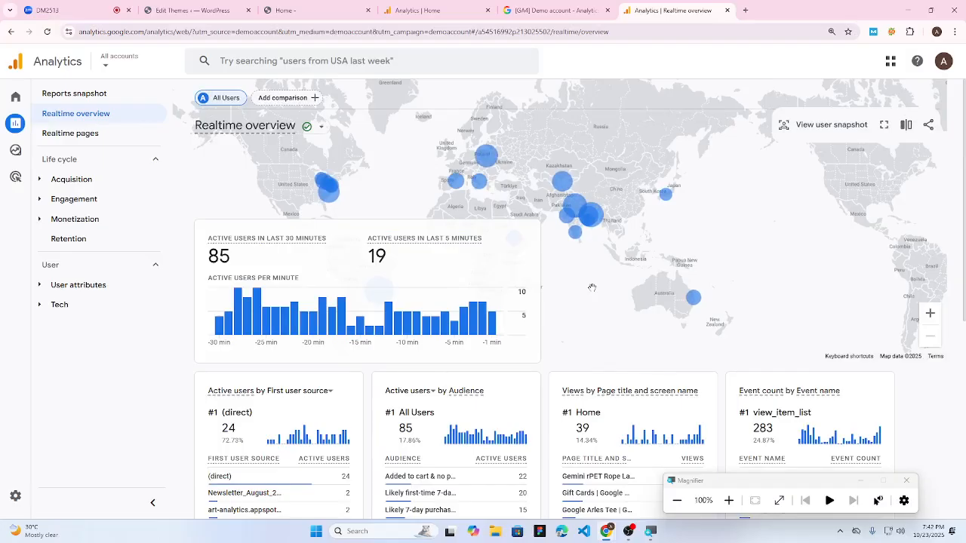
{"action": "scroll", "coordinate": [831, 321], "scroll_direction": "down", "scroll_amount": 2}
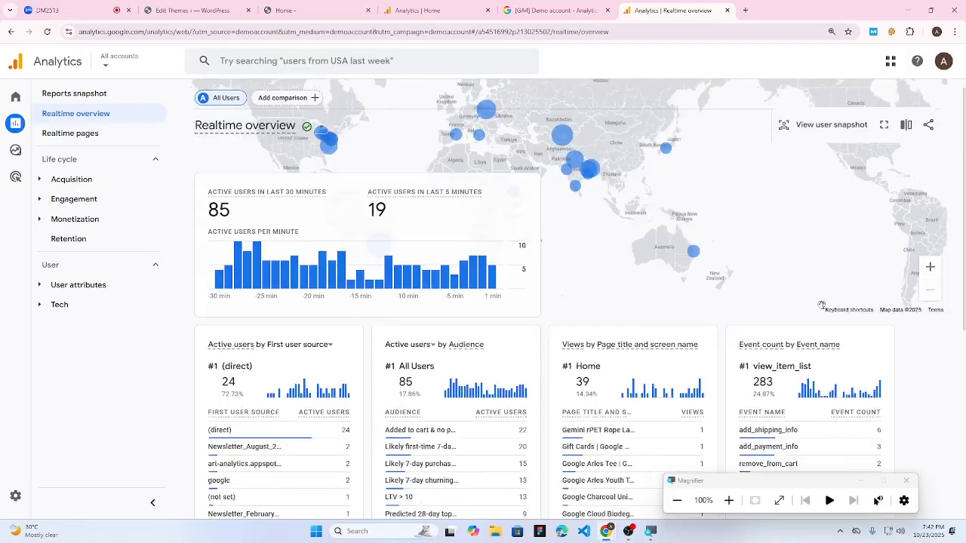
{"action": "scroll", "coordinate": [483, 347], "scroll_direction": "down", "scroll_amount": 2}
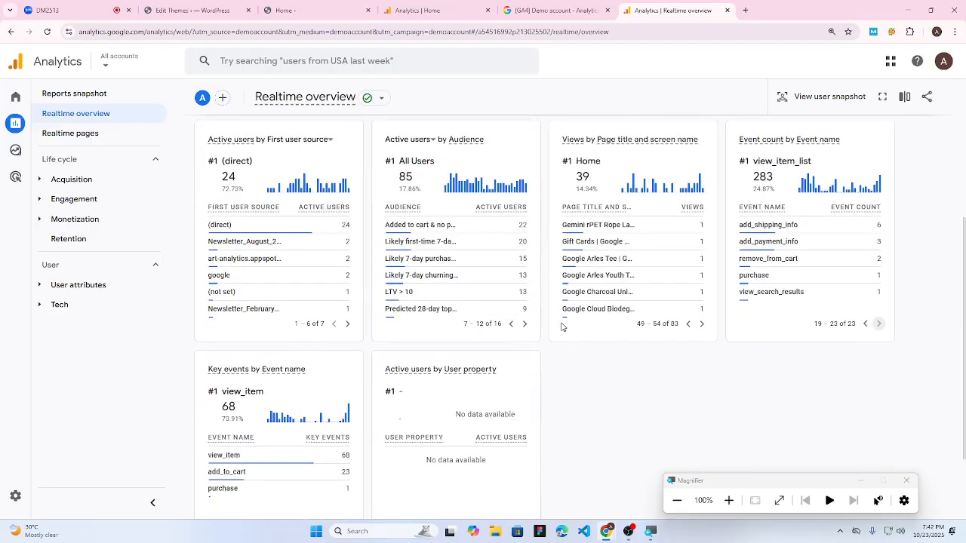
{"action": "scroll", "coordinate": [398, 321], "scroll_direction": "down", "scroll_amount": 1}
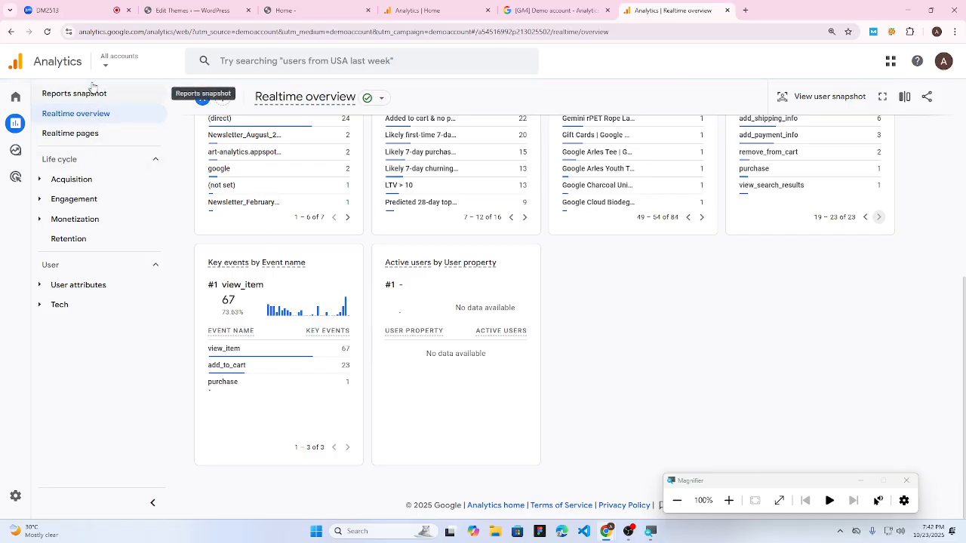
{"action": "scroll", "coordinate": [285, 255], "scroll_direction": "up", "scroll_amount": 5}
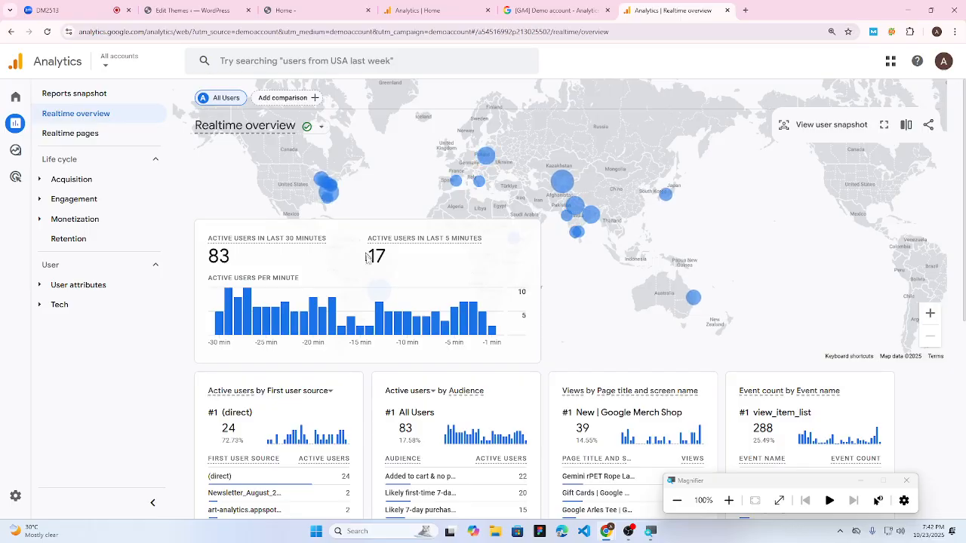
{"action": "left_click_drag", "start_coordinate": [400, 412], "coordinate": [413, 432]}
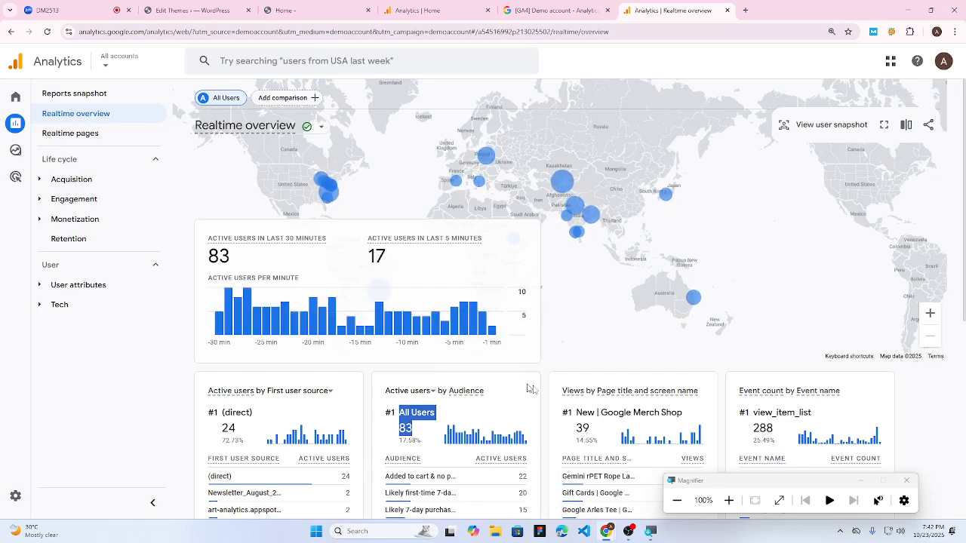
{"action": "left_click", "coordinate": [11, 32]}
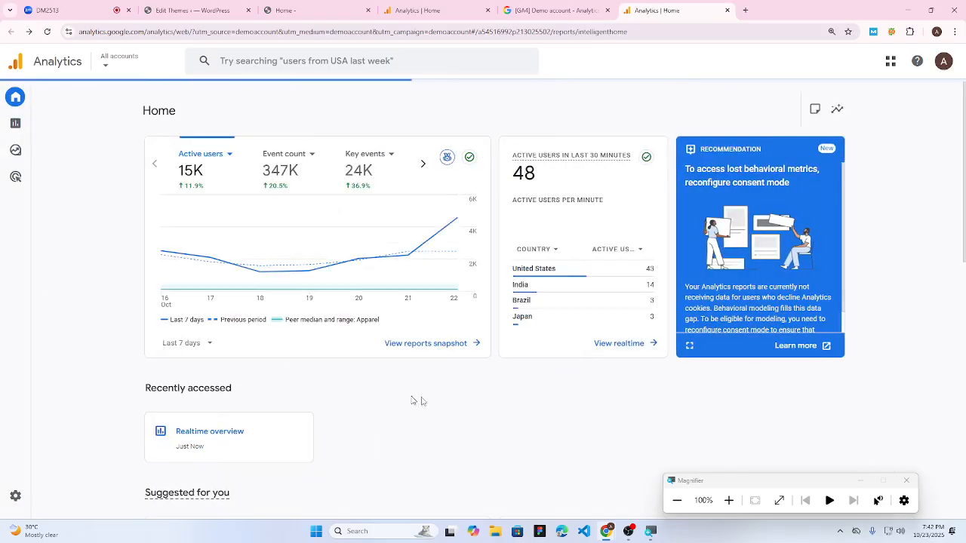
Open the Reports snapshot showing 60K active users and 45K new users over 28 days
{"action": "left_click", "coordinate": [448, 349]}
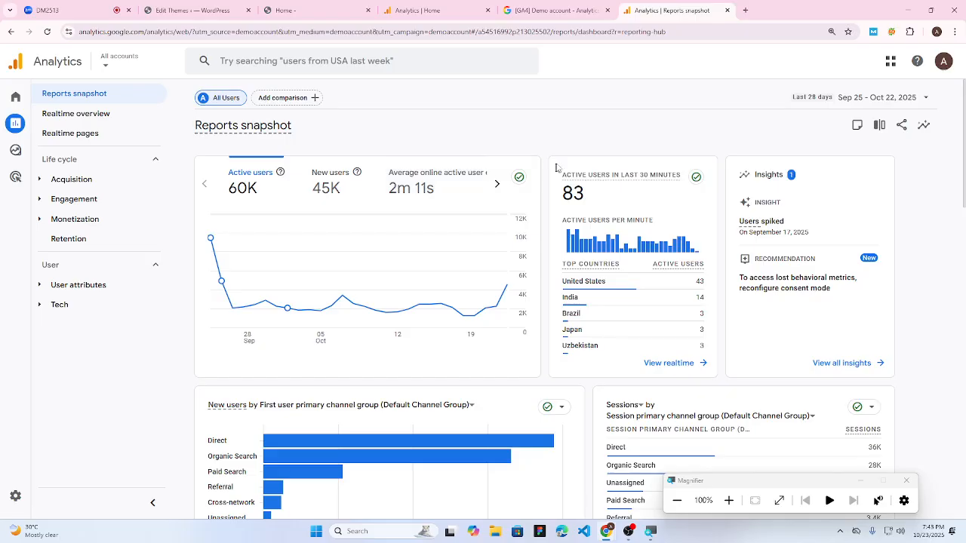
{"action": "left_click_drag", "start_coordinate": [610, 286], "coordinate": [566, 282]}
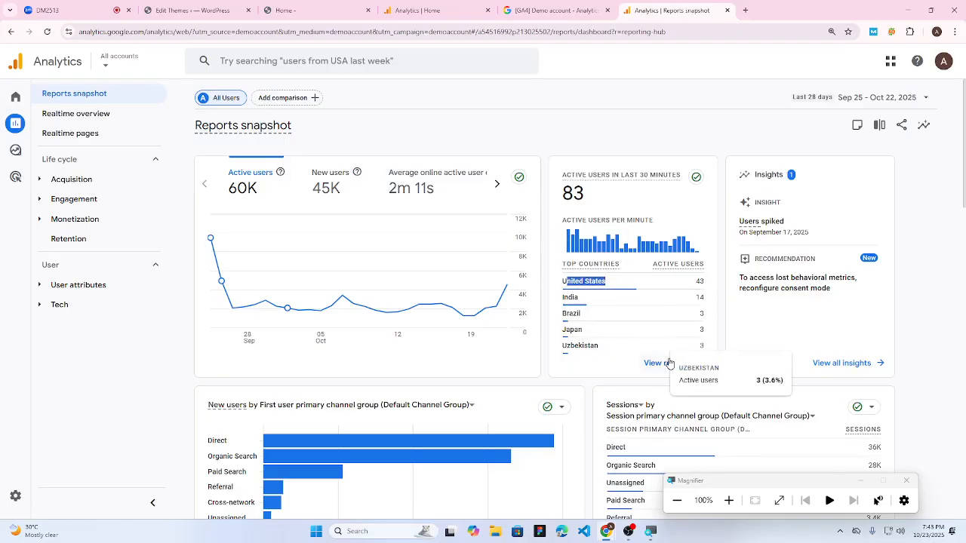
{"action": "scroll", "coordinate": [663, 365], "scroll_direction": "down", "scroll_amount": 2}
{"action": "scroll", "coordinate": [664, 365], "scroll_direction": "up", "scroll_amount": 2}
{"action": "scroll", "coordinate": [591, 312], "scroll_direction": "down", "scroll_amount": 3}
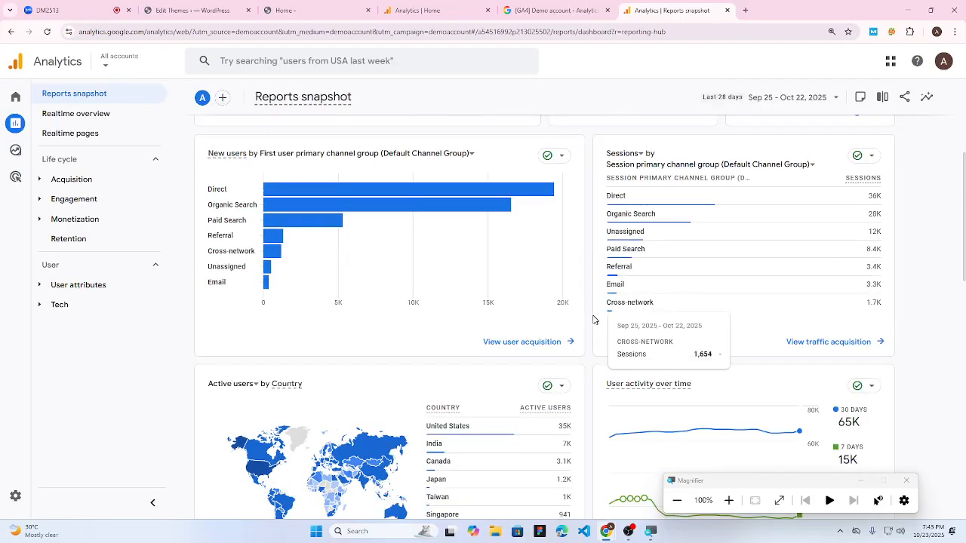
{"action": "mouse_move", "coordinate": [268, 255]}
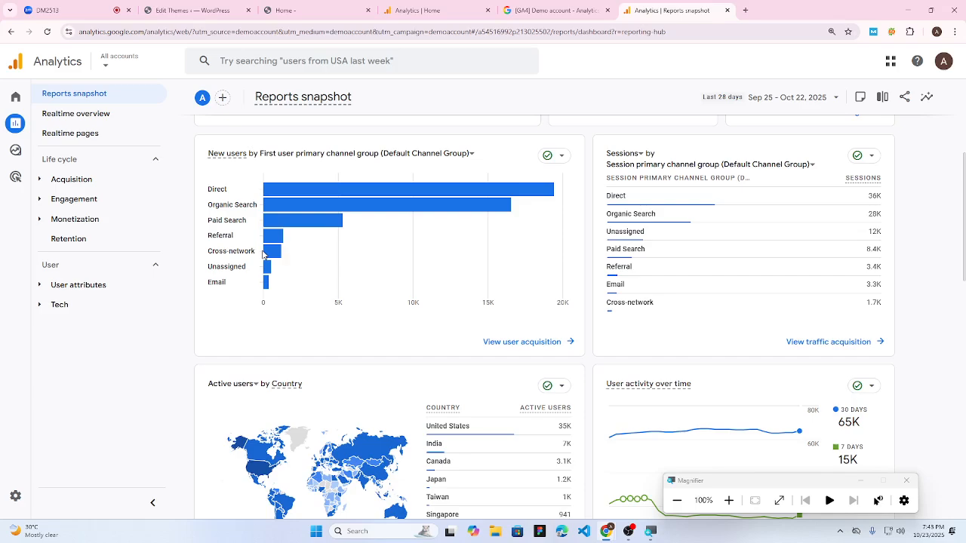
{"action": "left_click_drag", "start_coordinate": [225, 189], "coordinate": [243, 220]}
{"action": "left_click_drag", "start_coordinate": [231, 235], "coordinate": [207, 237]}
{"action": "left_click", "coordinate": [226, 254]}
{"action": "triple_click", "coordinate": [211, 286]}
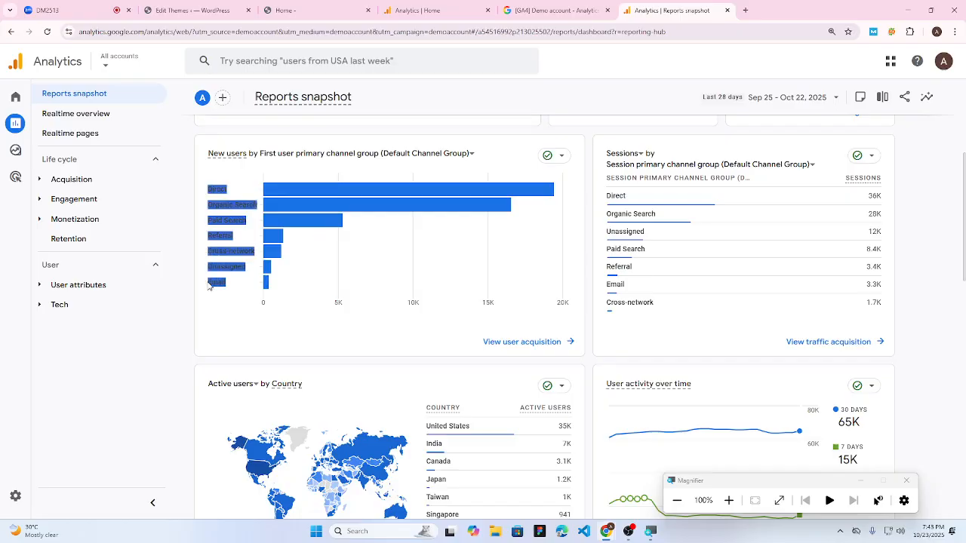
{"action": "double_click", "coordinate": [215, 282]}
{"action": "left_click", "coordinate": [212, 283]}
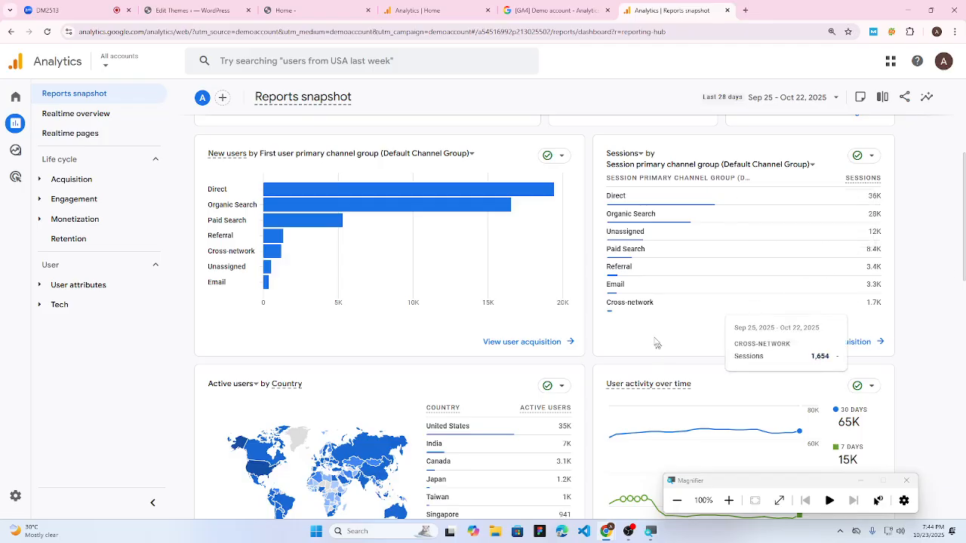
{"action": "scroll", "coordinate": [751, 296], "scroll_direction": "down", "scroll_amount": 2}
{"action": "scroll", "coordinate": [752, 297], "scroll_direction": "down", "scroll_amount": 3}
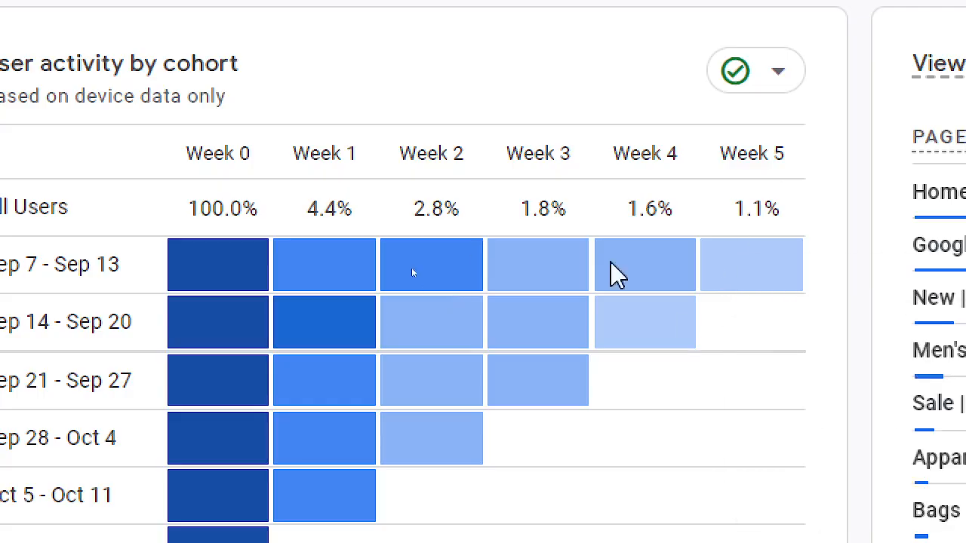
{"action": "mouse_move", "coordinate": [616, 312]}
{"action": "mouse_move", "coordinate": [536, 393]}
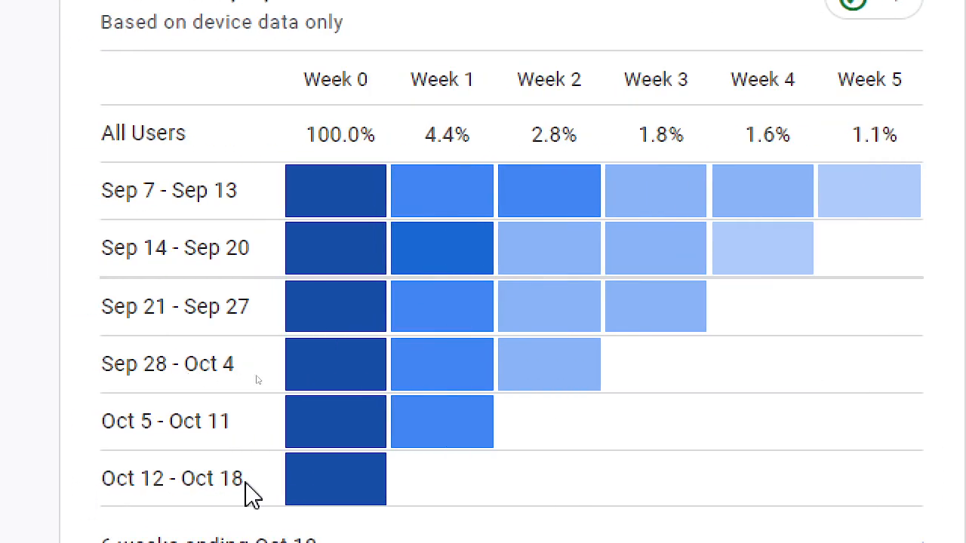
{"action": "mouse_move", "coordinate": [324, 481]}
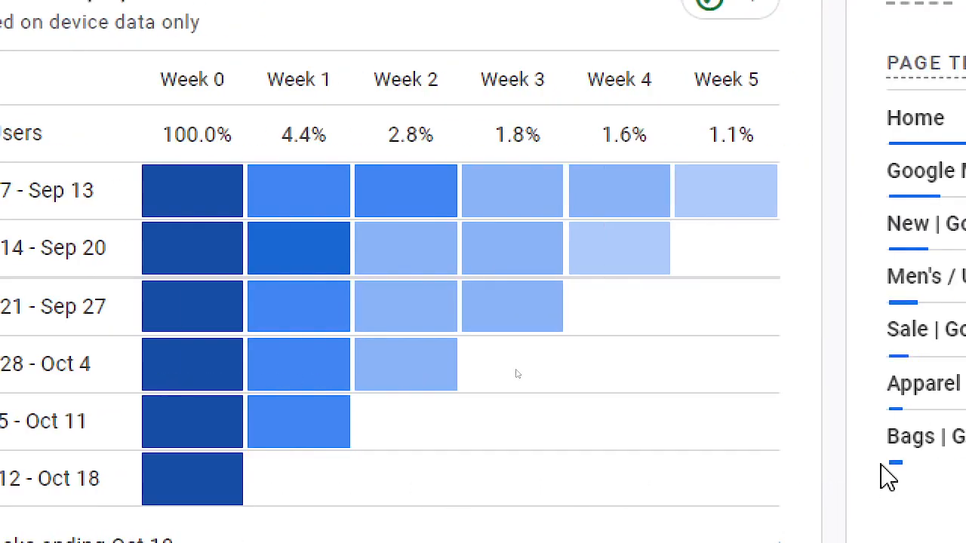
{"action": "mouse_move", "coordinate": [357, 391]}
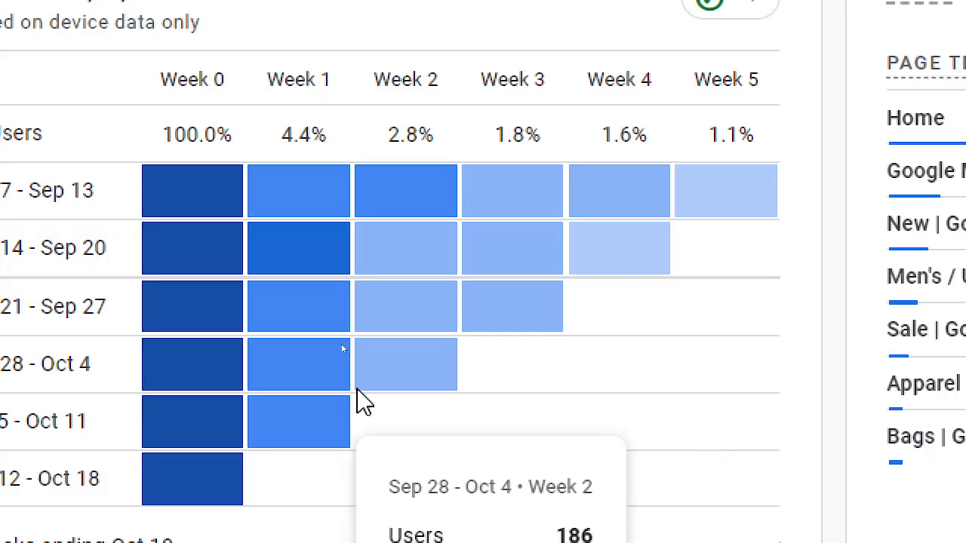
{"action": "mouse_move", "coordinate": [349, 353]}
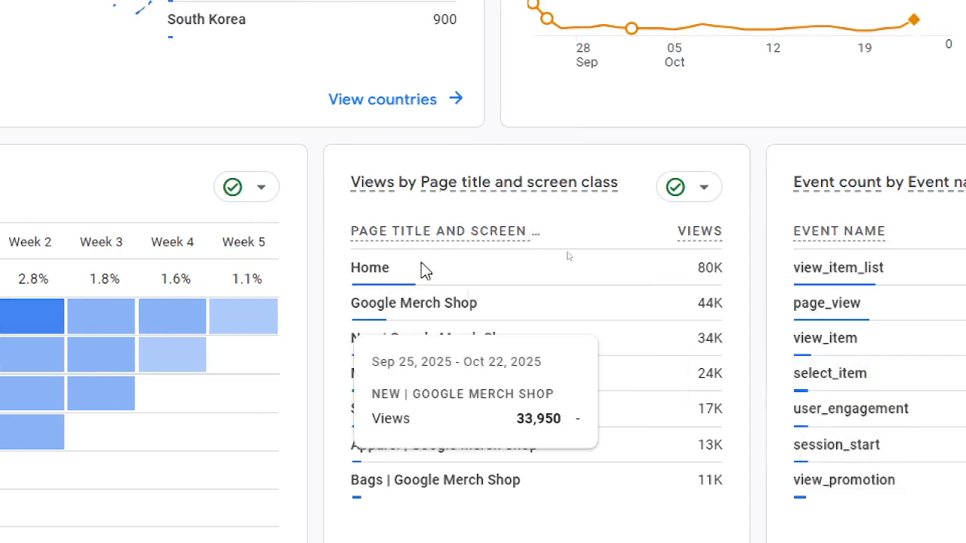
{"action": "mouse_move", "coordinate": [404, 265]}
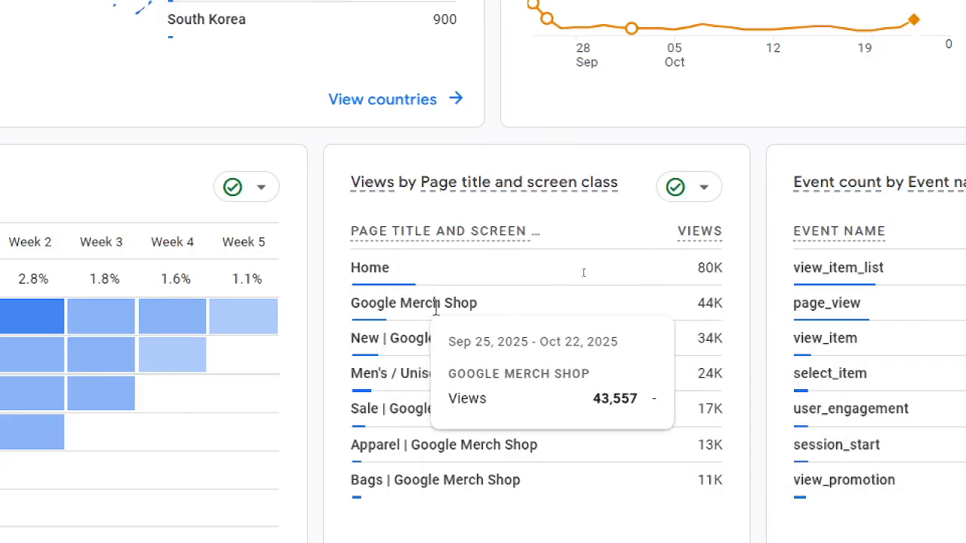
{"action": "left_click_drag", "start_coordinate": [351, 460], "coordinate": [532, 447]}
{"action": "left_click", "coordinate": [532, 446]}
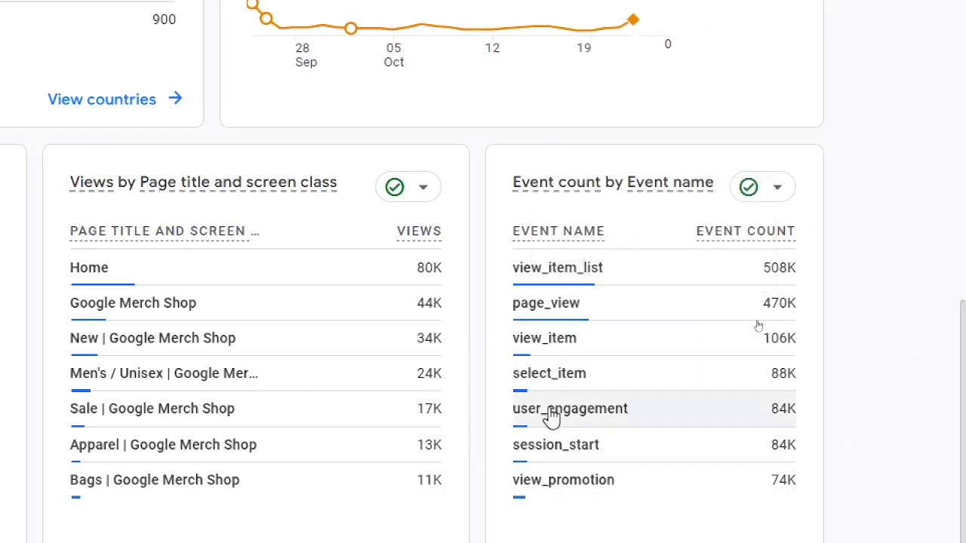
{"action": "mouse_move", "coordinate": [556, 388]}
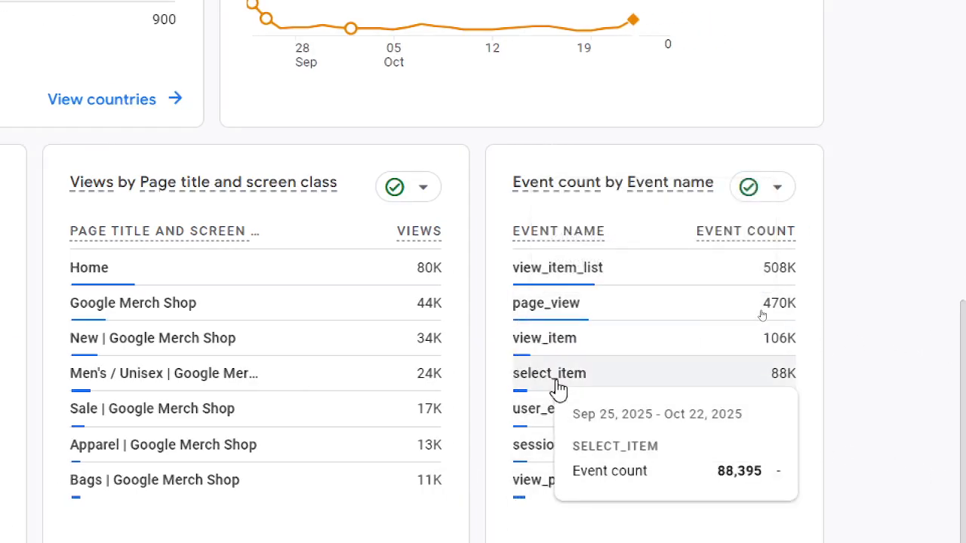
{"action": "scroll", "coordinate": [886, 410], "scroll_direction": "down", "scroll_amount": 3}
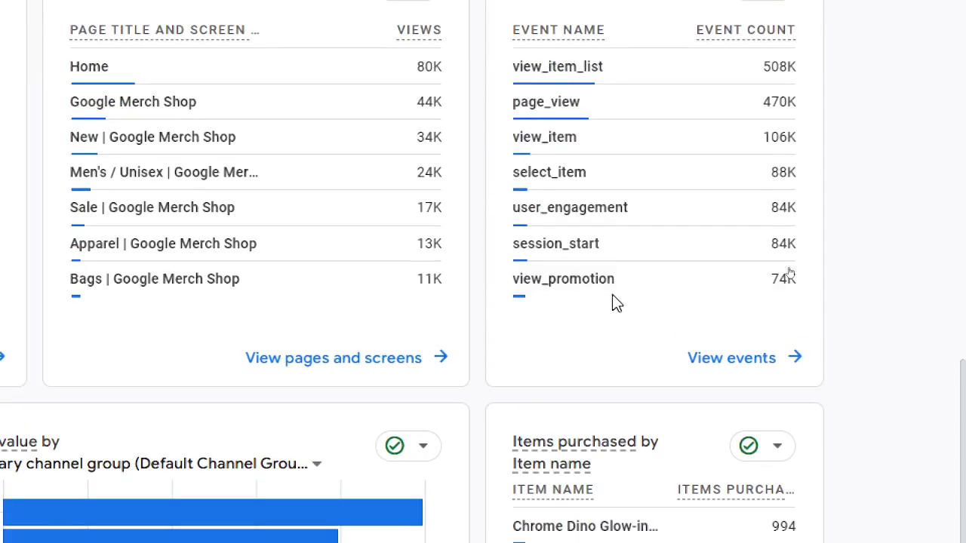
{"action": "mouse_move", "coordinate": [571, 293]}
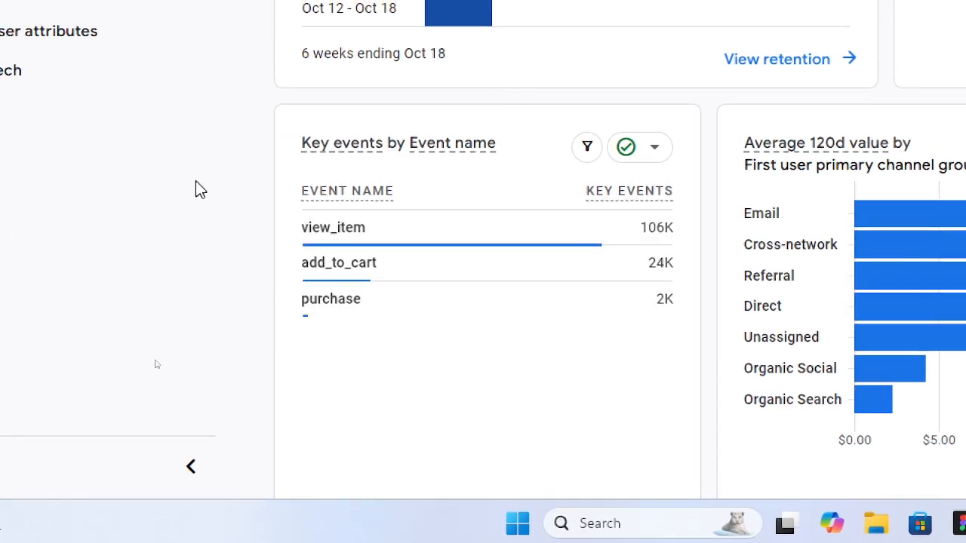
{"action": "key", "text": "super+Escape"}
{"action": "scroll", "coordinate": [793, 395], "scroll_direction": "down", "scroll_amount": 5}
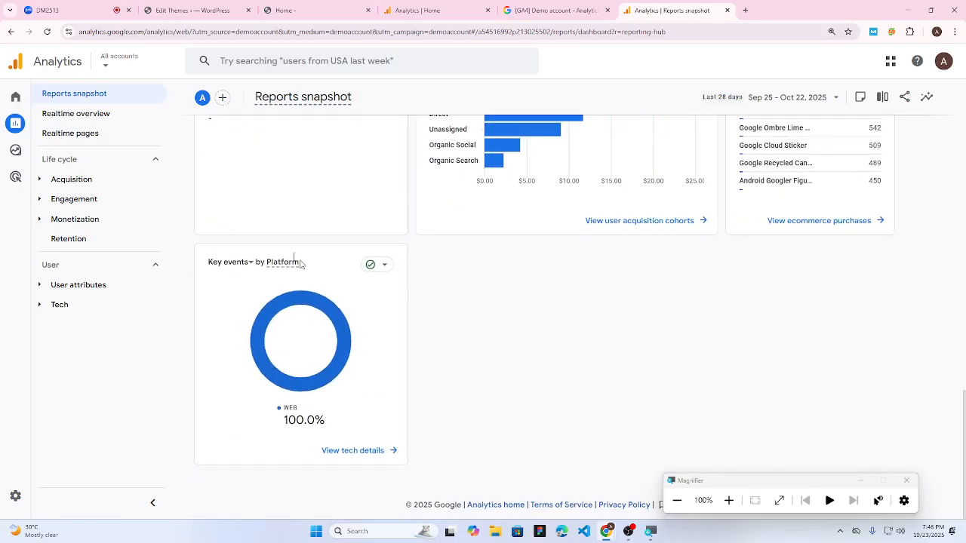
{"action": "mouse_move", "coordinate": [17, 150]}
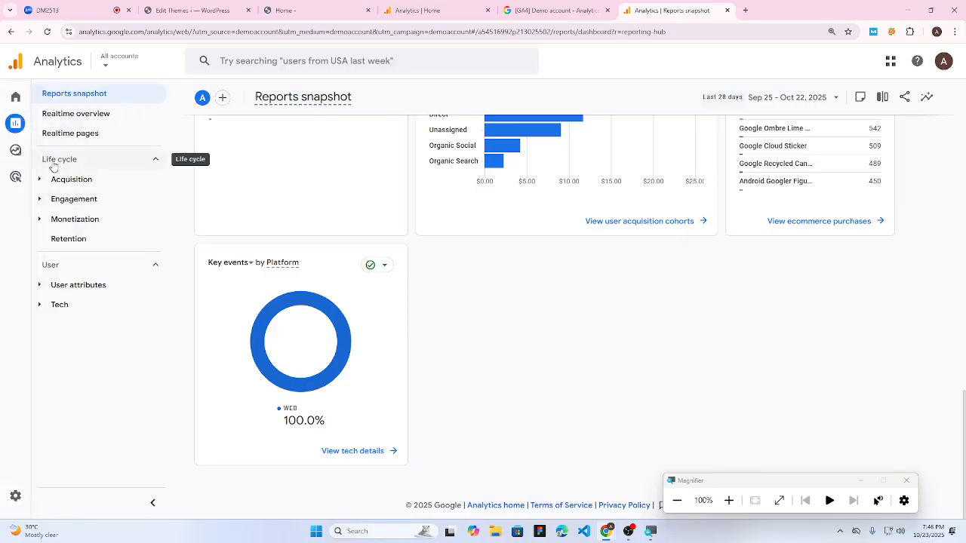
Expand Acquisition and open the Overview, then the User acquisition report
{"action": "left_click", "coordinate": [39, 181]}
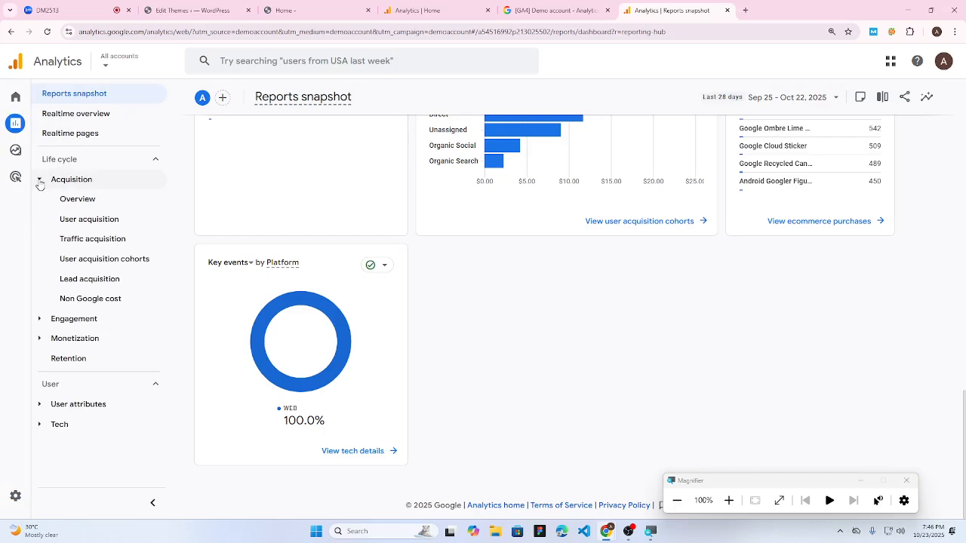
{"action": "left_click", "coordinate": [89, 205]}
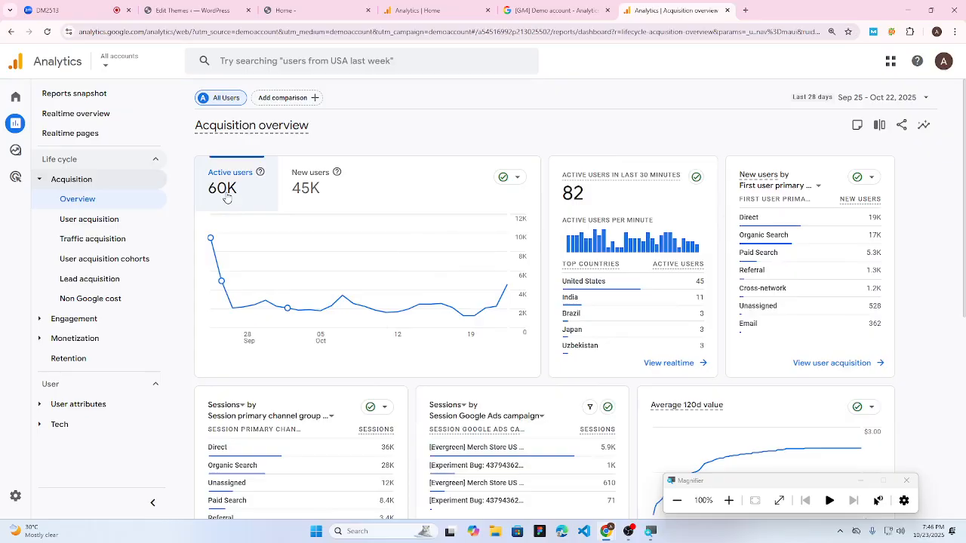
{"action": "left_click", "coordinate": [96, 219]}
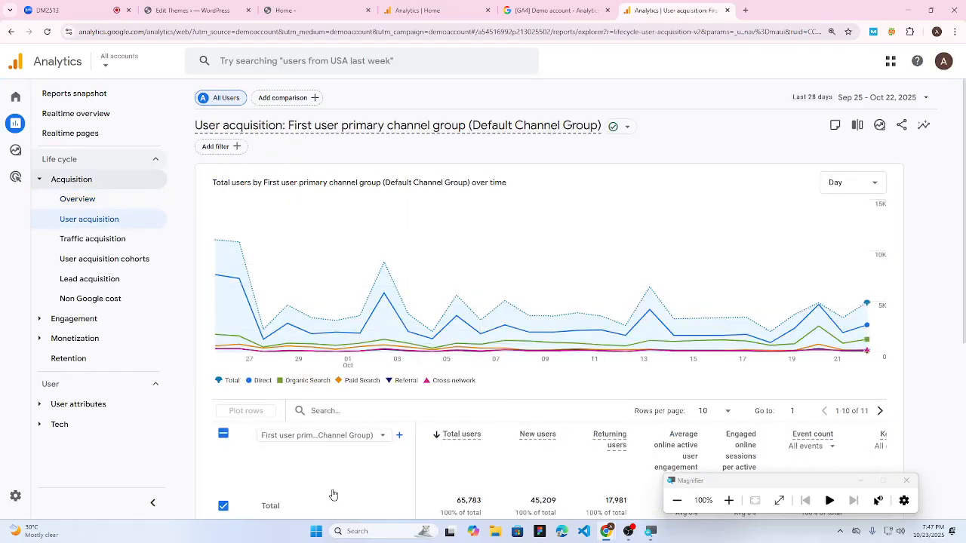
Highlight Direct's engagement time and engaged sessions per user values, then dismiss the update notice
{"action": "scroll", "coordinate": [224, 390], "scroll_direction": "down", "scroll_amount": 4}
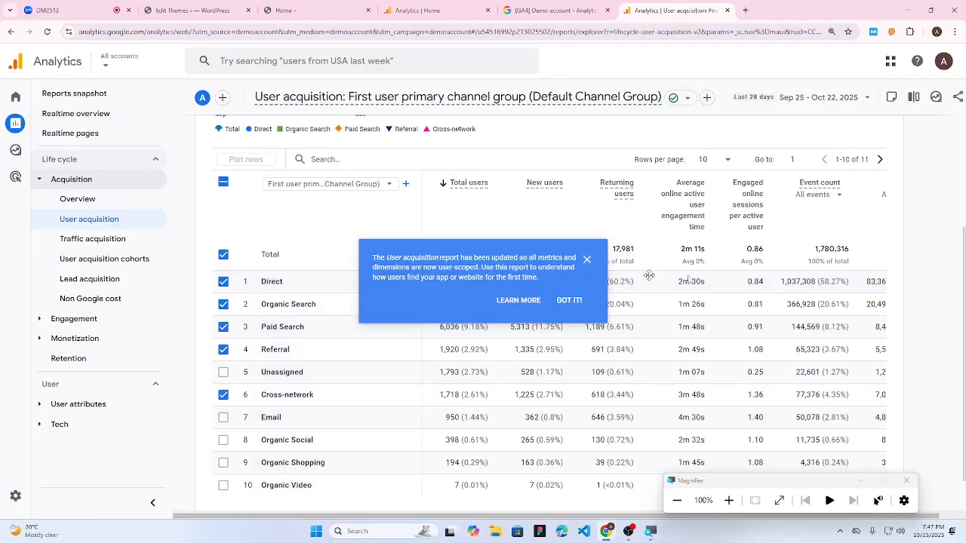
{"action": "left_click_drag", "start_coordinate": [699, 282], "coordinate": [675, 282]}
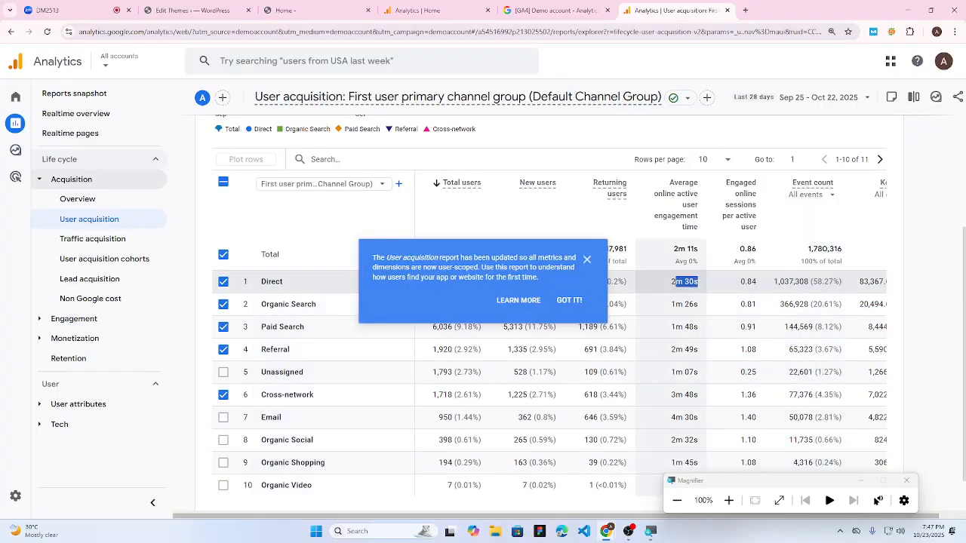
{"action": "left_click", "coordinate": [741, 286]}
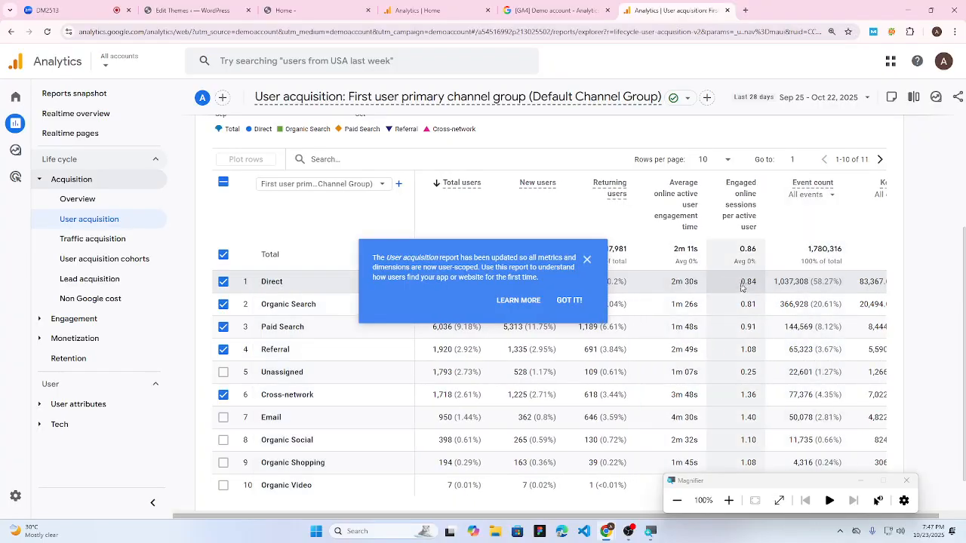
{"action": "left_click_drag", "start_coordinate": [752, 283], "coordinate": [758, 282]}
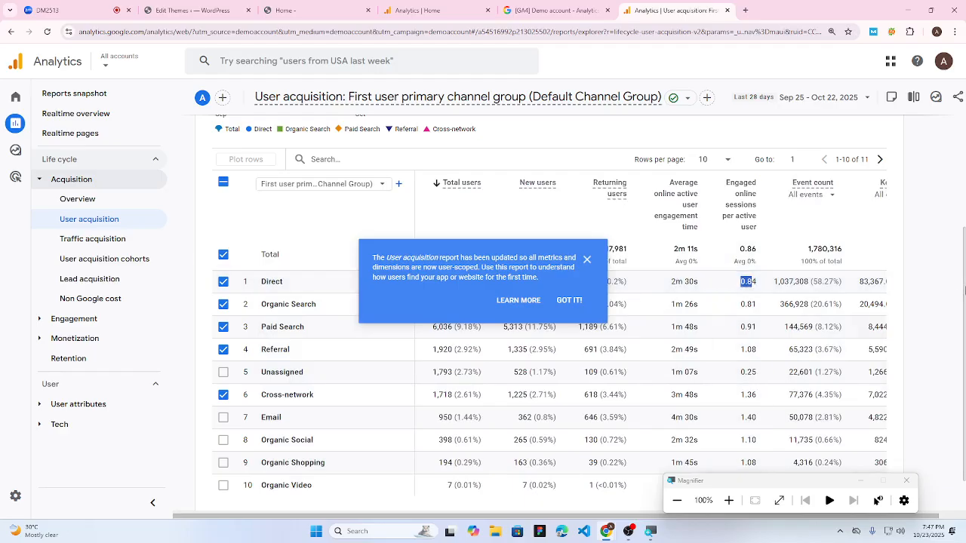
{"action": "left_click", "coordinate": [930, 302]}
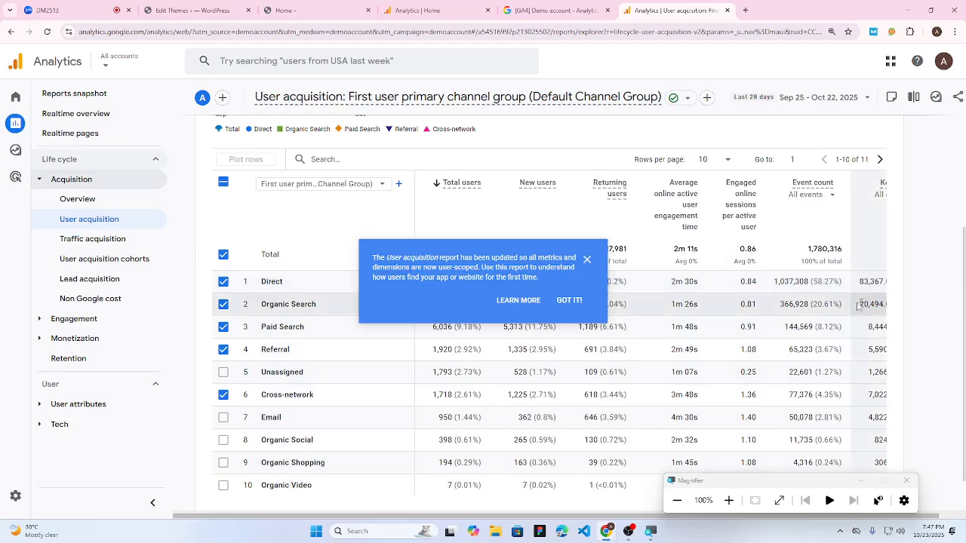
{"action": "left_click", "coordinate": [587, 259]}
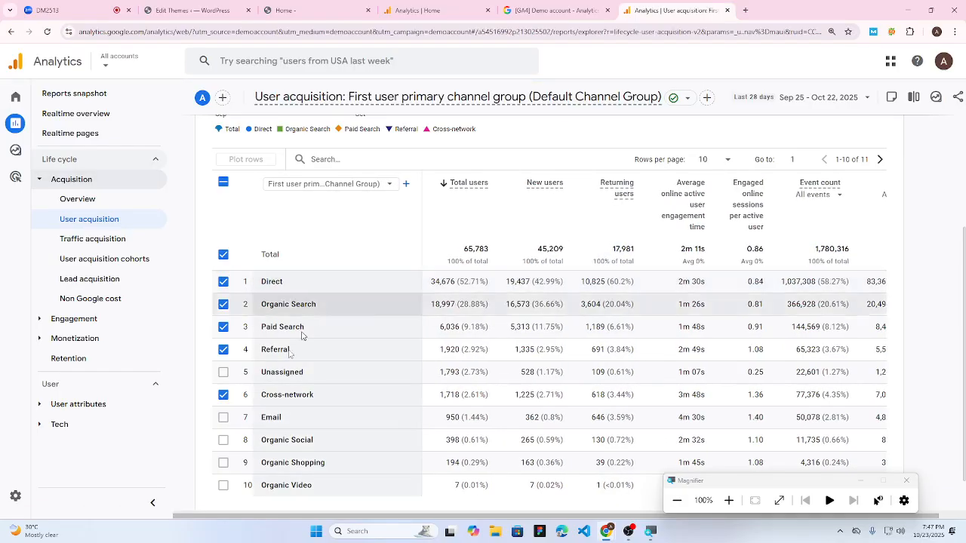
{"action": "left_click", "coordinate": [224, 394]}
{"action": "left_click", "coordinate": [224, 350]}
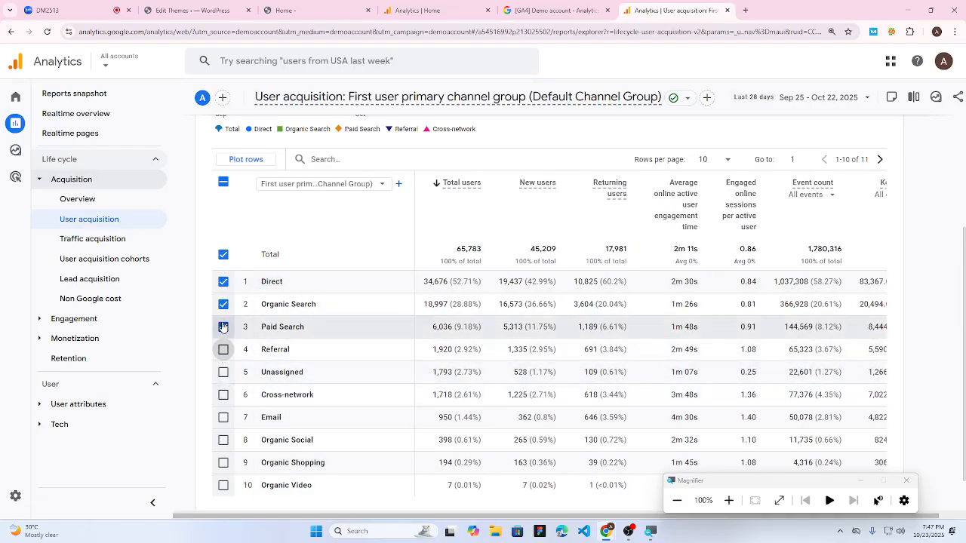
{"action": "left_click", "coordinate": [223, 327]}
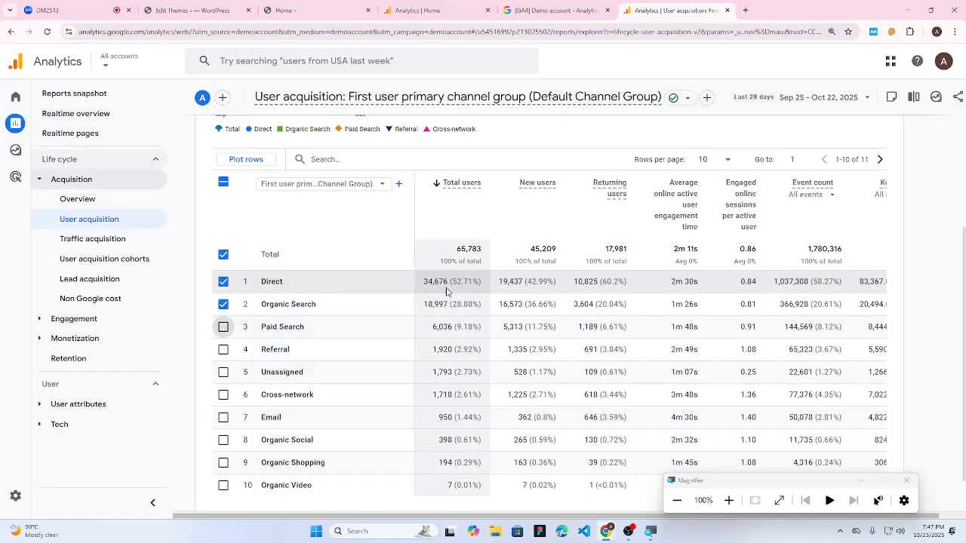
{"action": "double_click", "coordinate": [462, 281]}
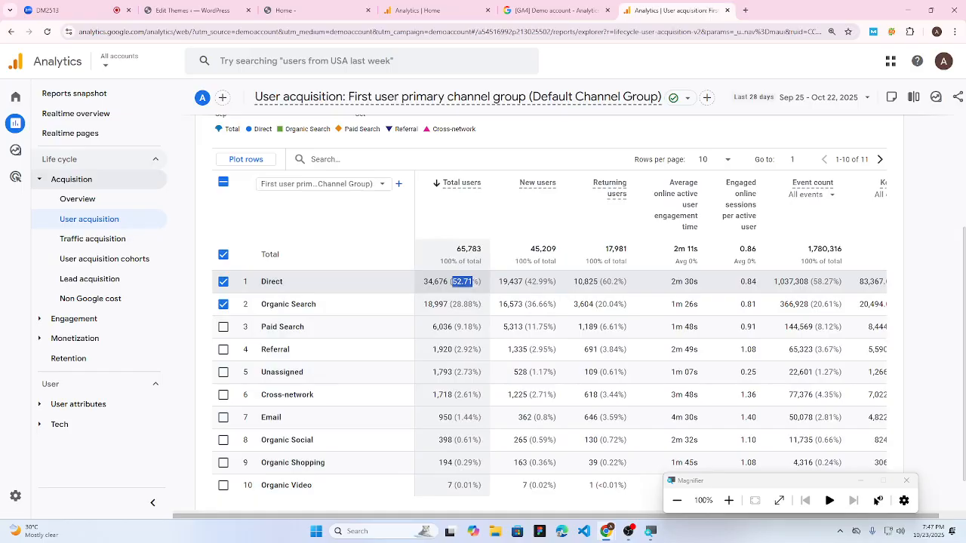
{"action": "left_click_drag", "start_coordinate": [459, 304], "coordinate": [480, 304]}
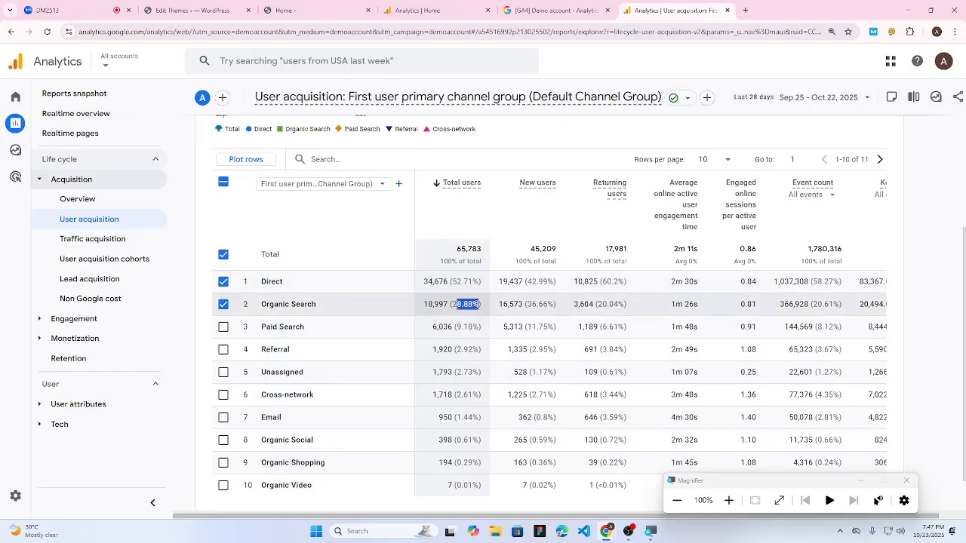
{"action": "left_click", "coordinate": [474, 304]}
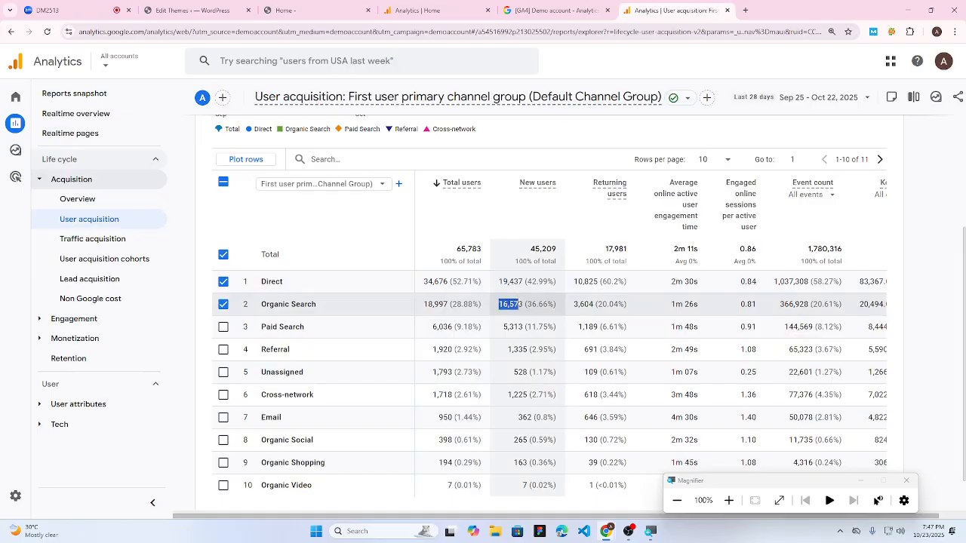
{"action": "left_click_drag", "start_coordinate": [598, 281], "coordinate": [573, 282]}
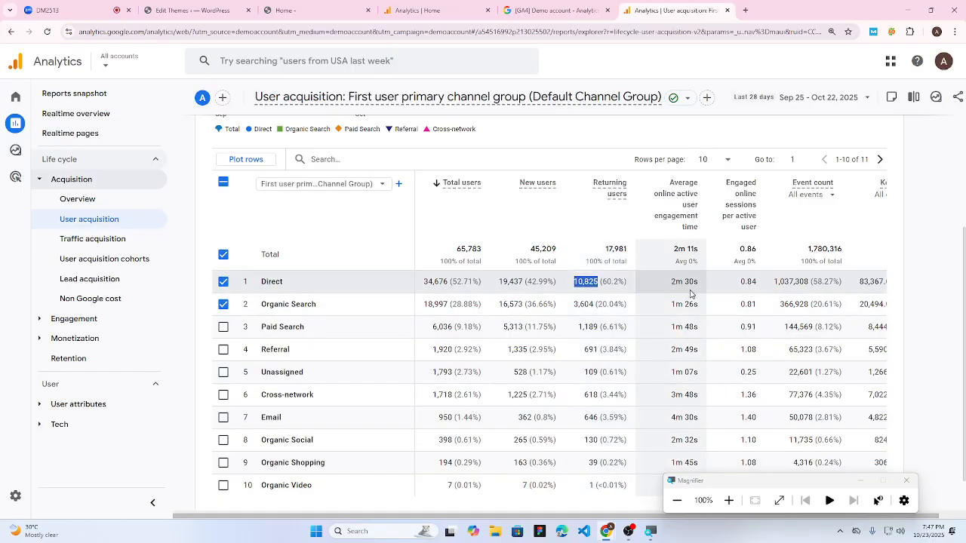
{"action": "left_click", "coordinate": [880, 160]}
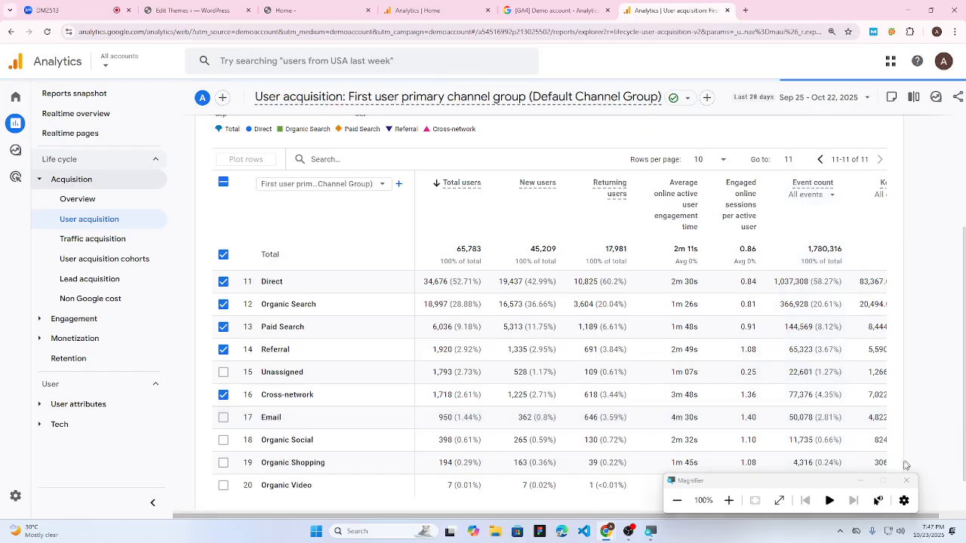
{"action": "left_click", "coordinate": [907, 481]}
{"action": "left_click_drag", "start_coordinate": [754, 518], "coordinate": [789, 518]}
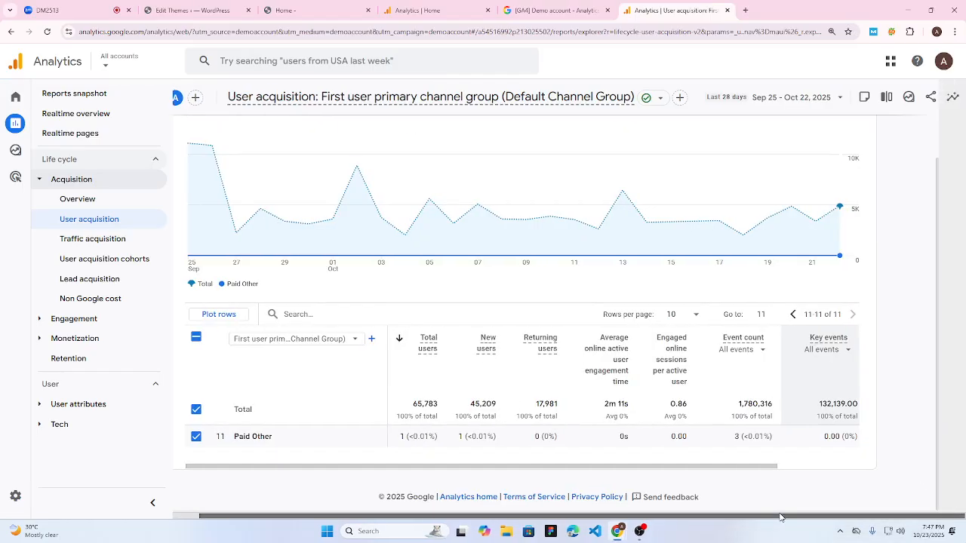
{"action": "left_click", "coordinate": [792, 314]}
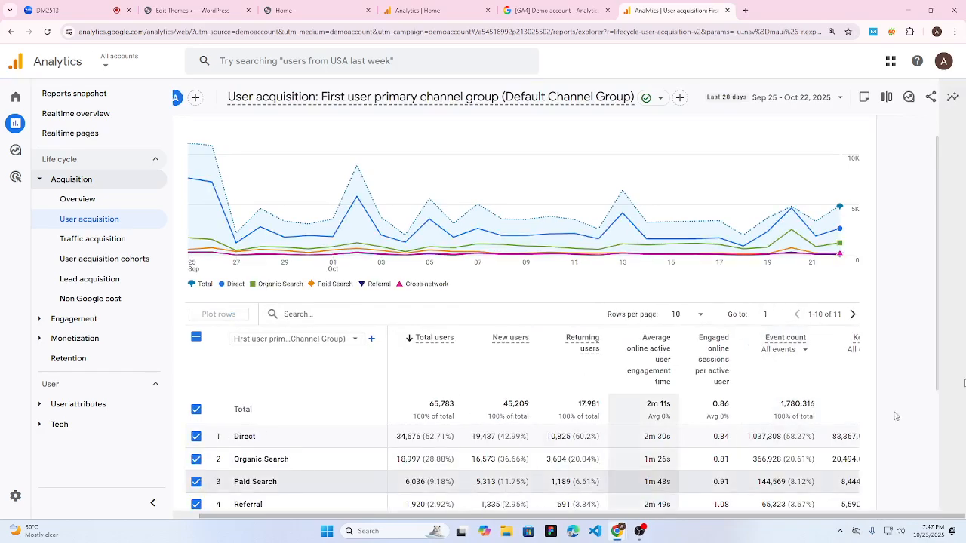
{"action": "scroll", "coordinate": [902, 343], "scroll_direction": "down", "scroll_amount": 1}
{"action": "scroll", "coordinate": [902, 343], "scroll_direction": "down", "scroll_amount": 1}
{"action": "left_click", "coordinate": [853, 214]}
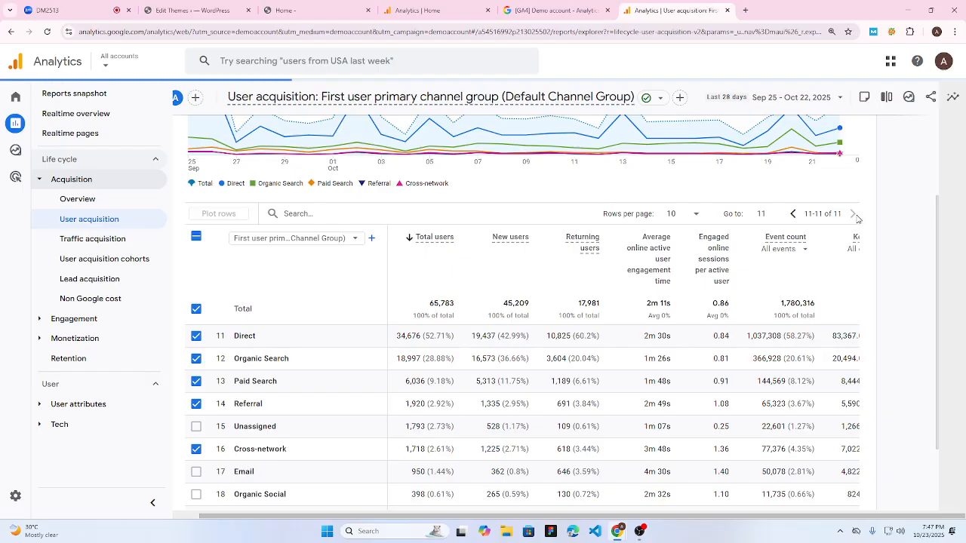
{"action": "left_click", "coordinate": [792, 313]}
Scroll the channel table right to Key events and set browser zoom to 100%
{"action": "scroll", "coordinate": [913, 381], "scroll_direction": "down", "scroll_amount": 5}
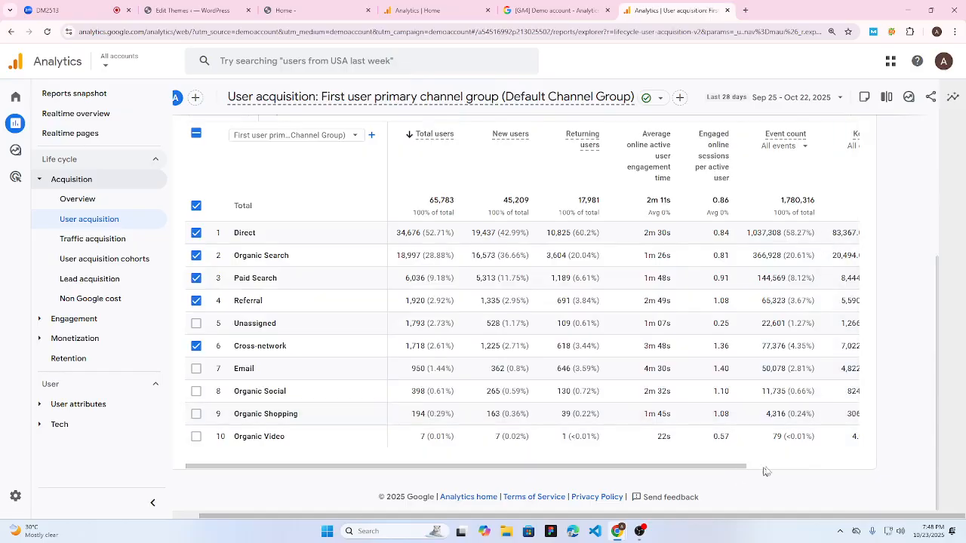
{"action": "left_click_drag", "start_coordinate": [732, 467], "coordinate": [857, 461]}
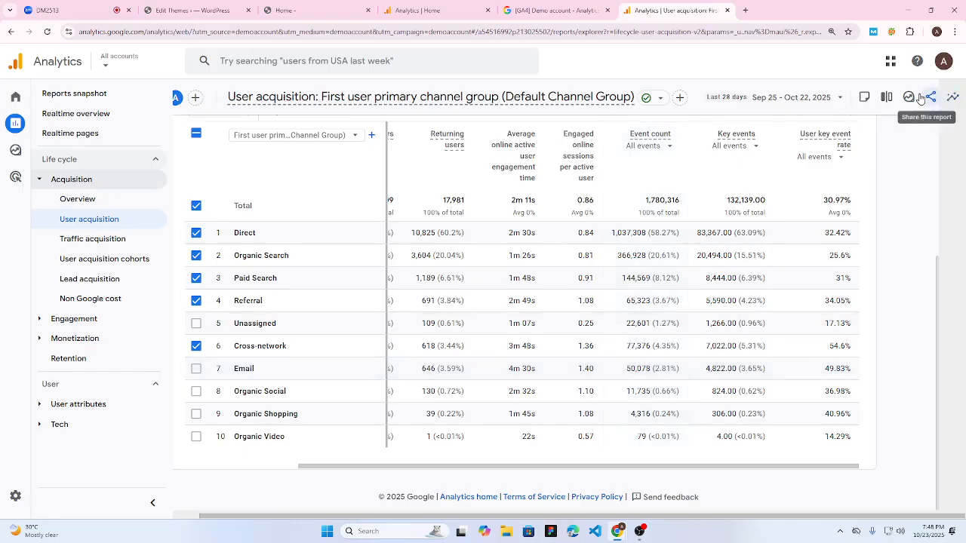
{"action": "key", "text": "ctrl+minus"}
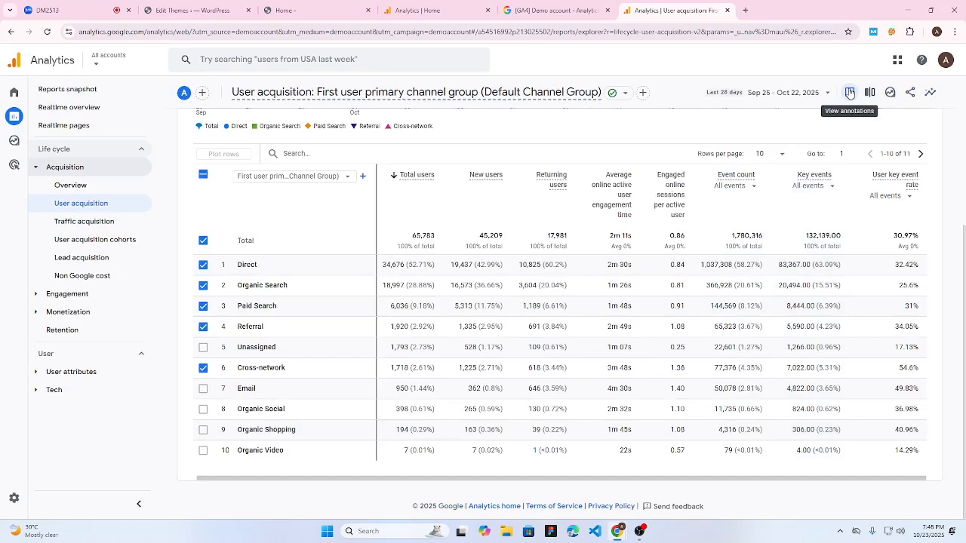
{"action": "left_click", "coordinate": [645, 93]}
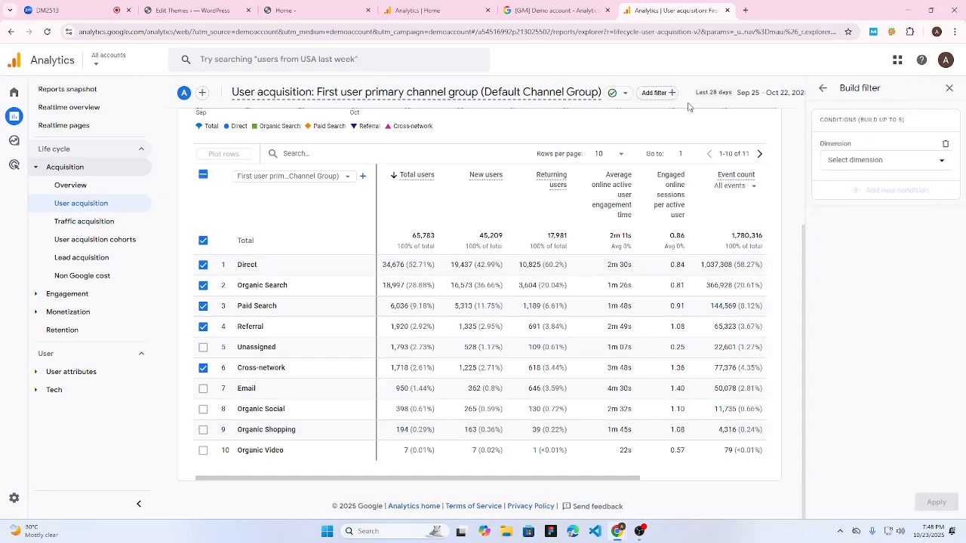
{"action": "left_click", "coordinate": [879, 159]}
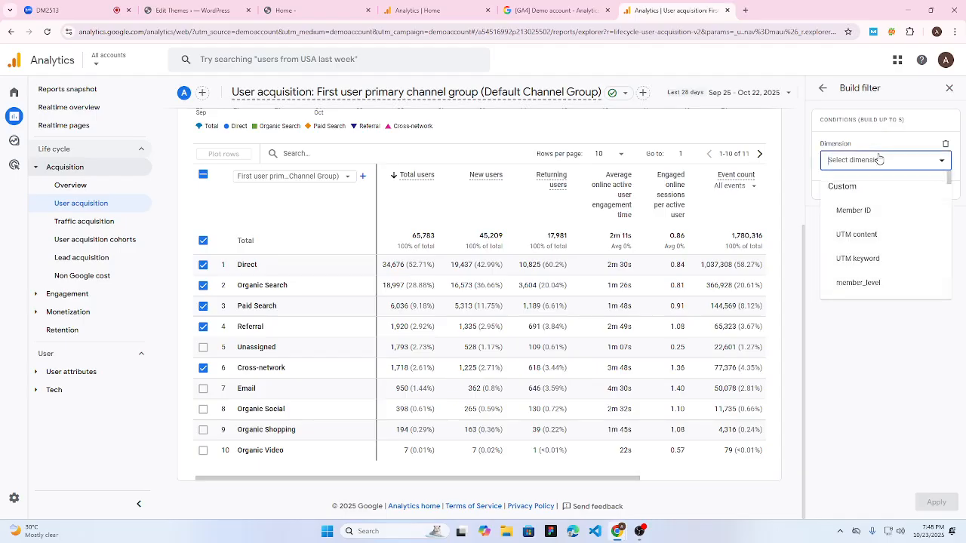
{"action": "left_click", "coordinate": [883, 368]}
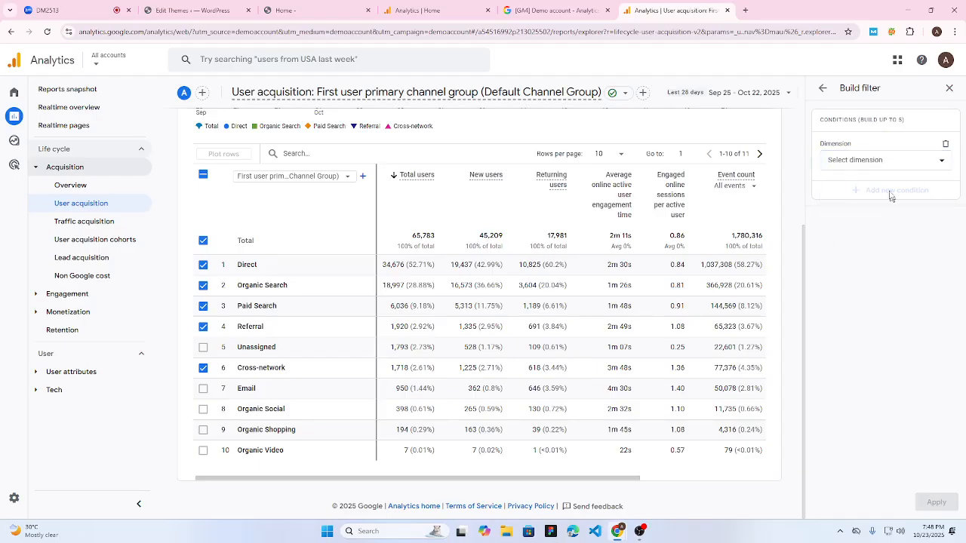
{"action": "left_click", "coordinate": [951, 89]}
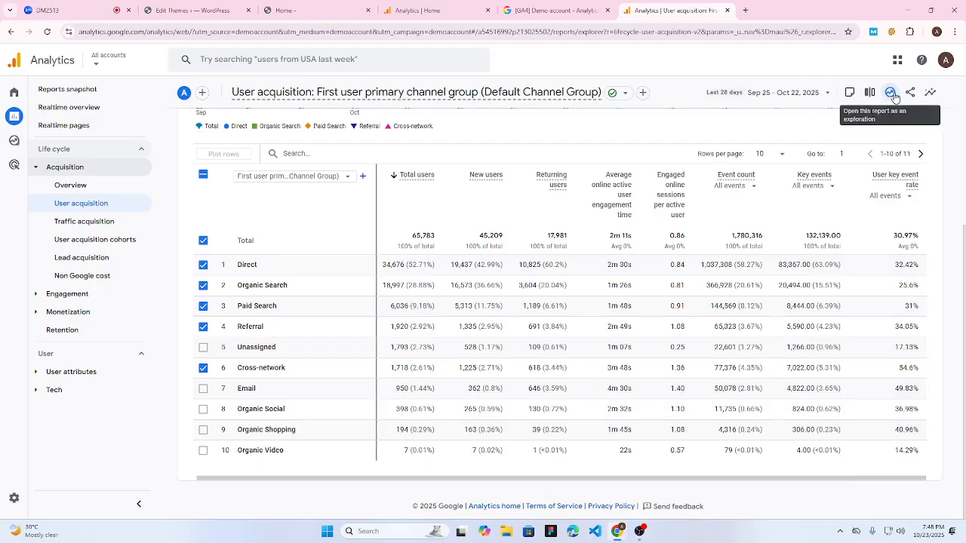
{"action": "left_click", "coordinate": [929, 92]}
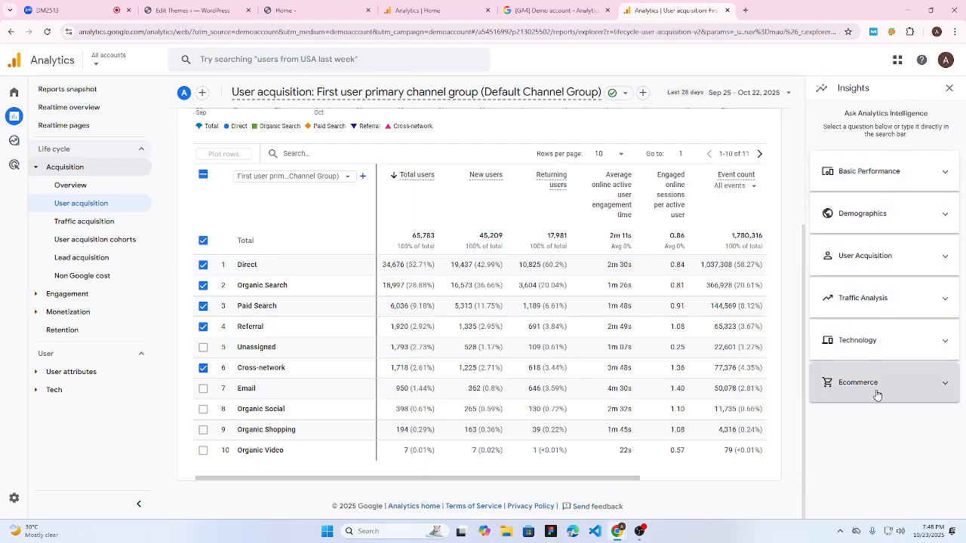
{"action": "left_click", "coordinate": [882, 173]}
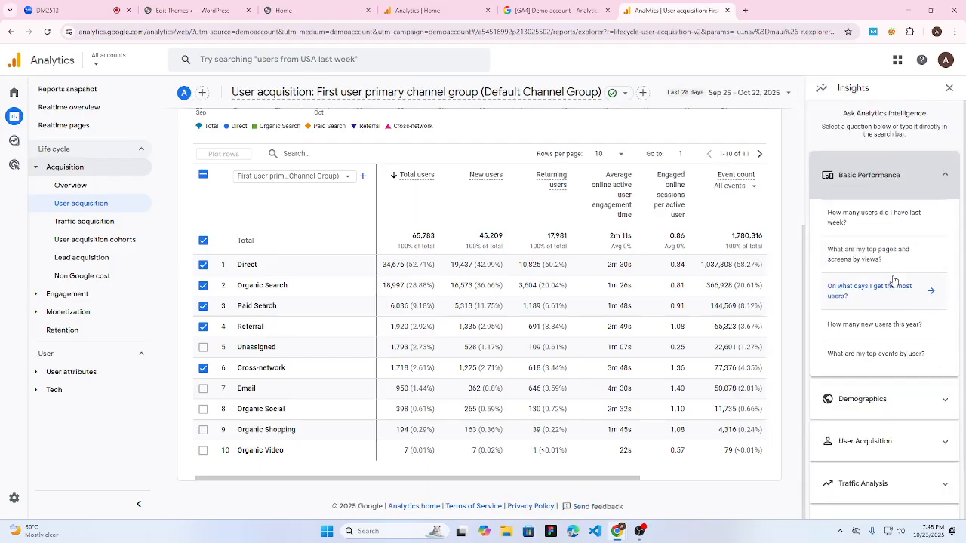
{"action": "left_click", "coordinate": [950, 88]}
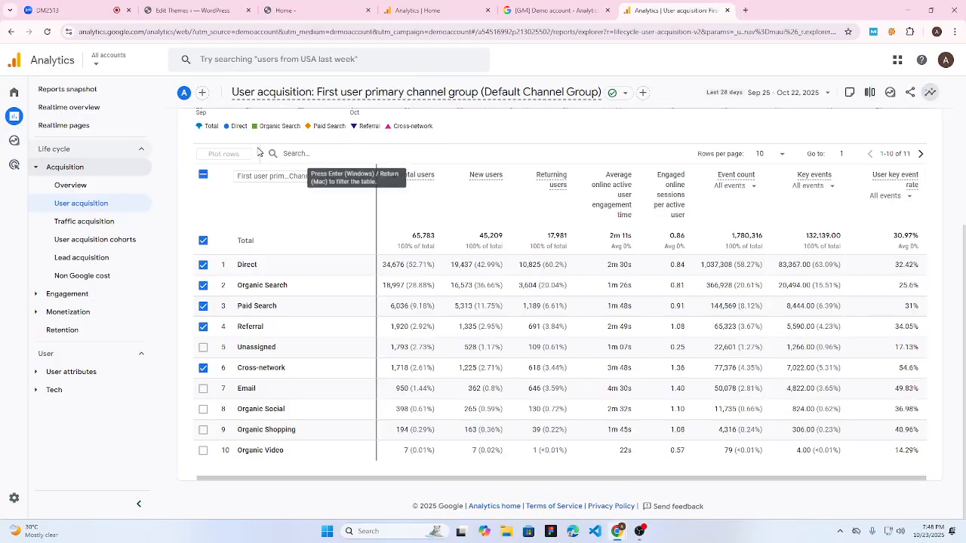
{"action": "scroll", "coordinate": [388, 205], "scroll_direction": "up", "scroll_amount": 3}
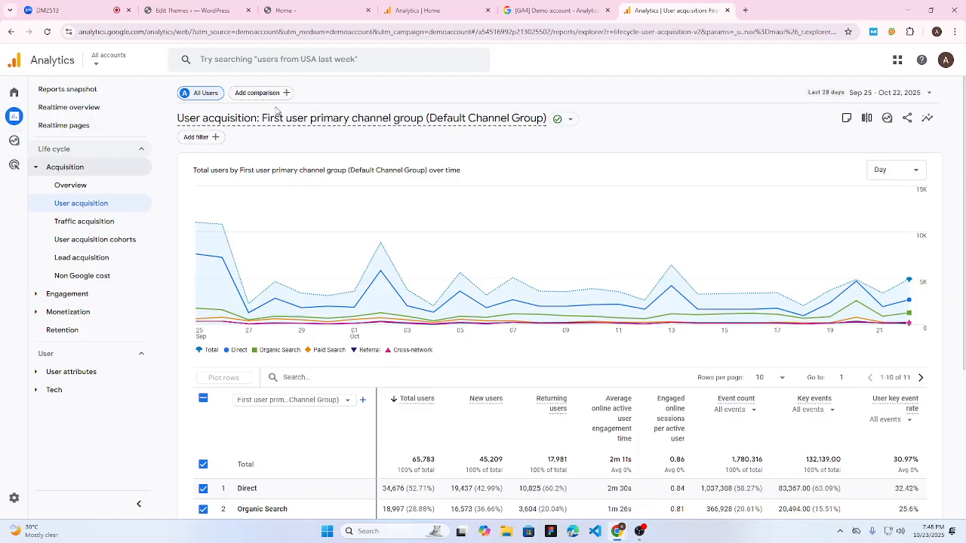
Open the User acquisition report as an exploration, accepting the unsupported-metrics notice
{"action": "left_click", "coordinate": [928, 93]}
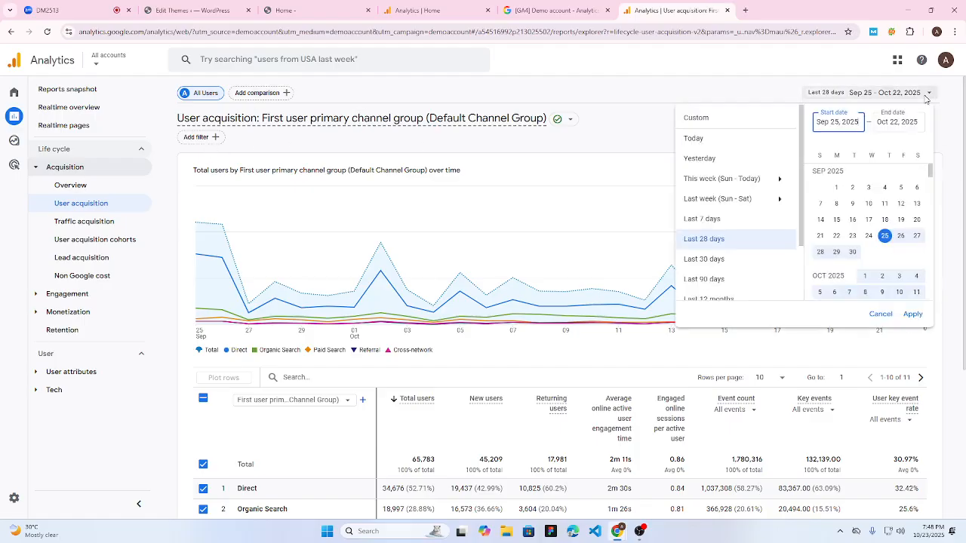
{"action": "left_click", "coordinate": [934, 96]}
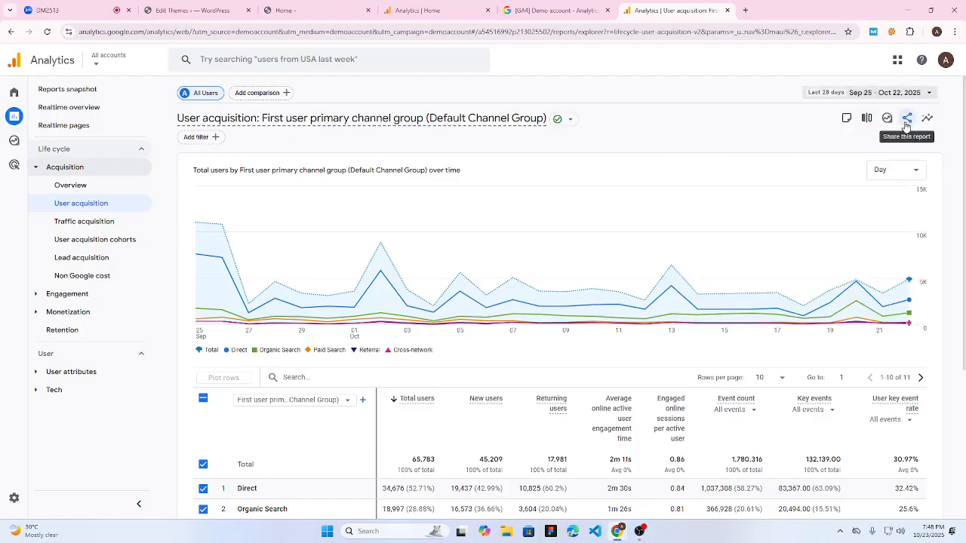
{"action": "left_click", "coordinate": [891, 123]}
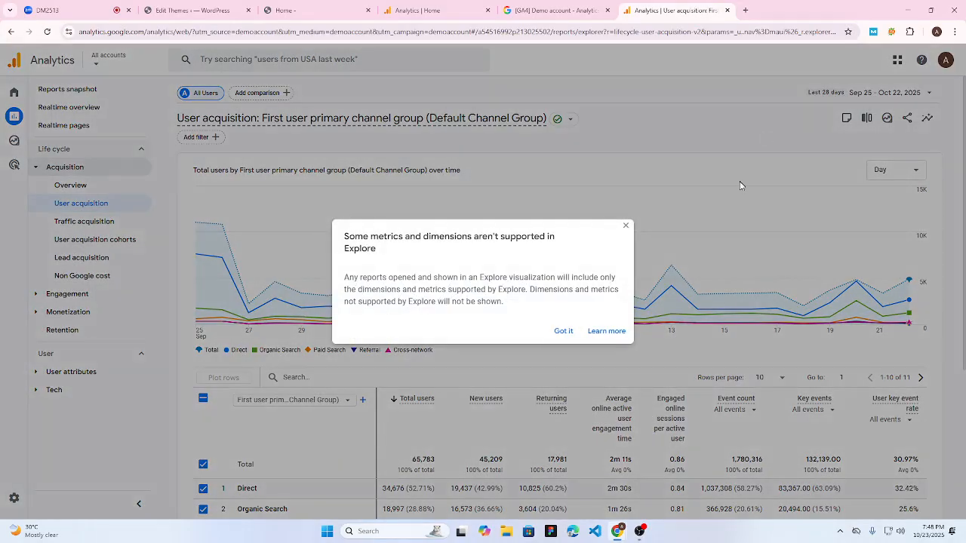
{"action": "left_click_drag", "start_coordinate": [382, 248], "coordinate": [363, 236]}
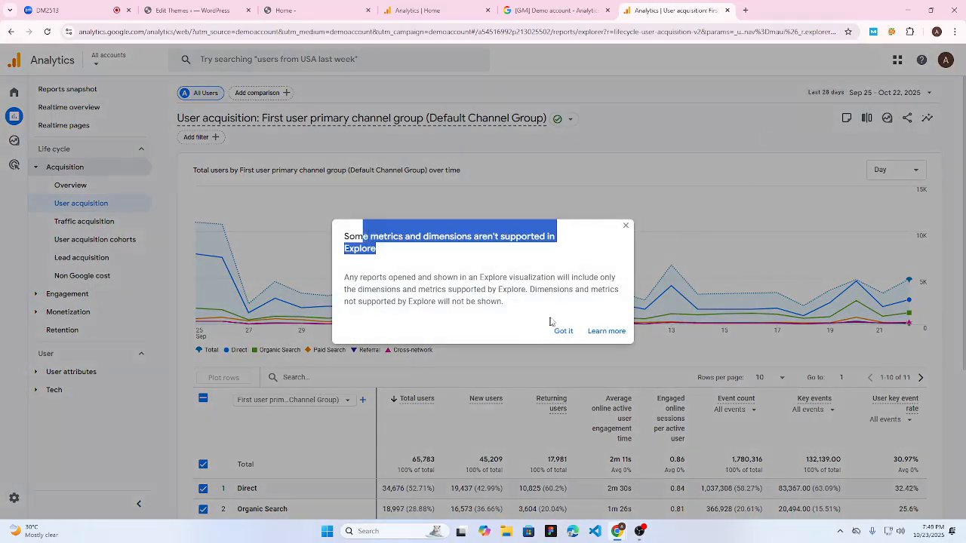
{"action": "left_click", "coordinate": [562, 333]}
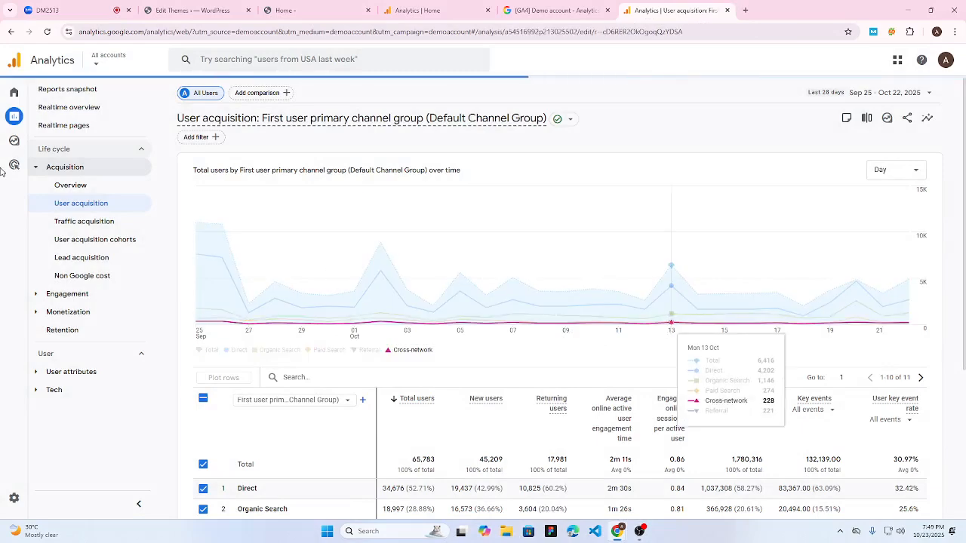
Collapse the Variables and Settings panels to widen the table, then go to the Explorations list
{"action": "mouse_move", "coordinate": [12, 141]}
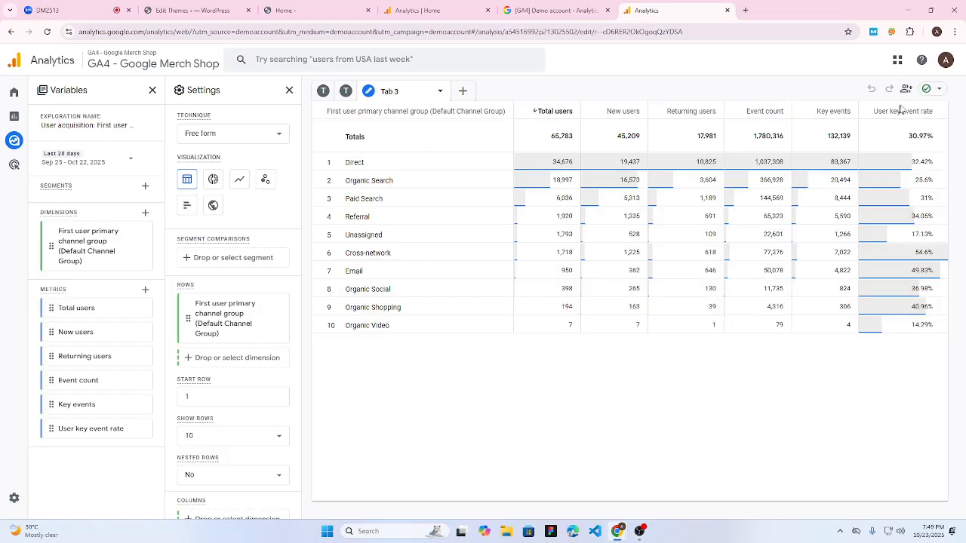
{"action": "mouse_move", "coordinate": [932, 92]}
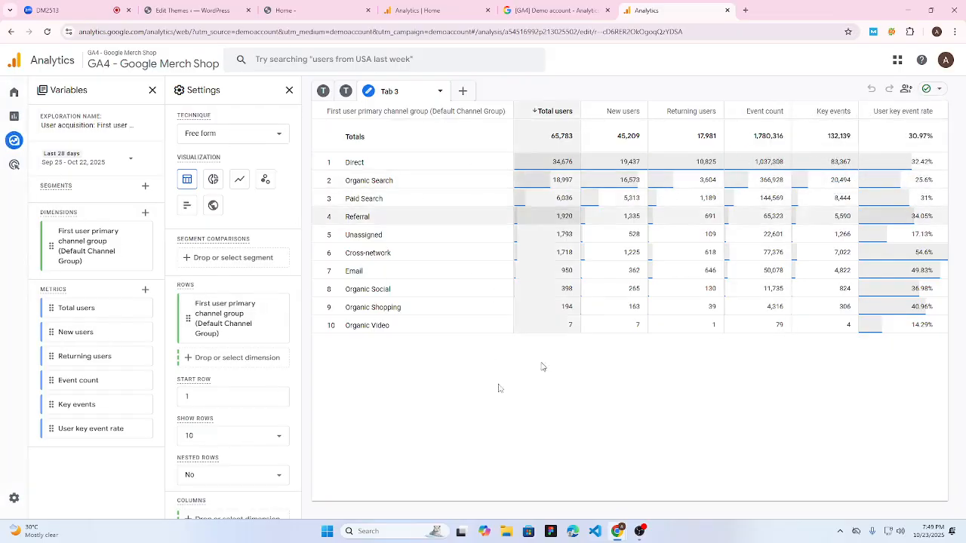
{"action": "scroll", "coordinate": [276, 366], "scroll_direction": "down", "scroll_amount": 3}
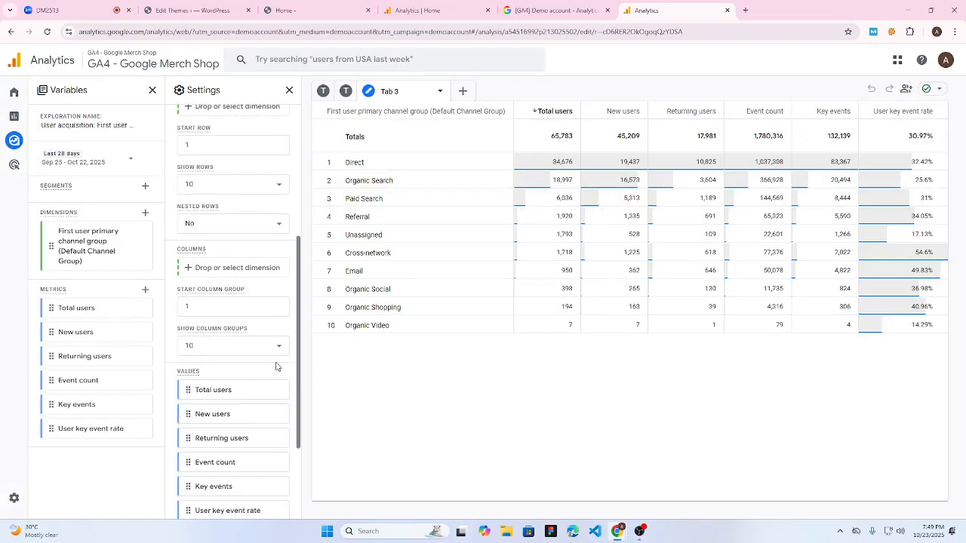
{"action": "scroll", "coordinate": [274, 368], "scroll_direction": "down", "scroll_amount": 2}
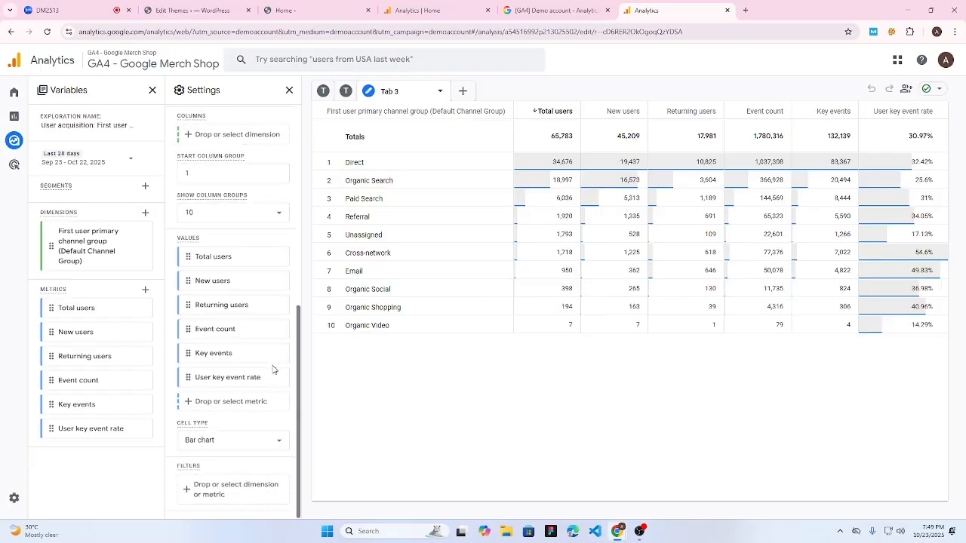
{"action": "scroll", "coordinate": [274, 369], "scroll_direction": "up", "scroll_amount": 5}
{"action": "left_click", "coordinate": [153, 90]}
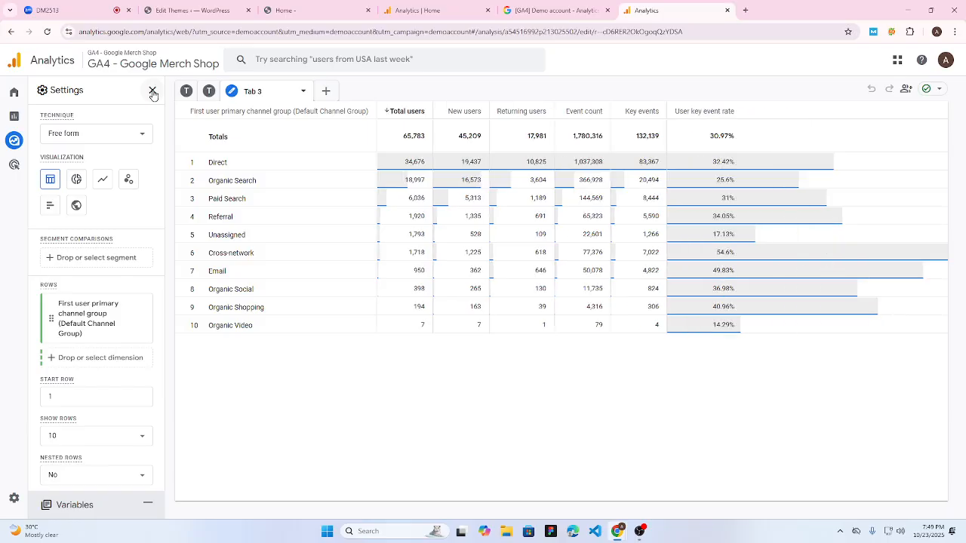
{"action": "left_click", "coordinate": [153, 91]}
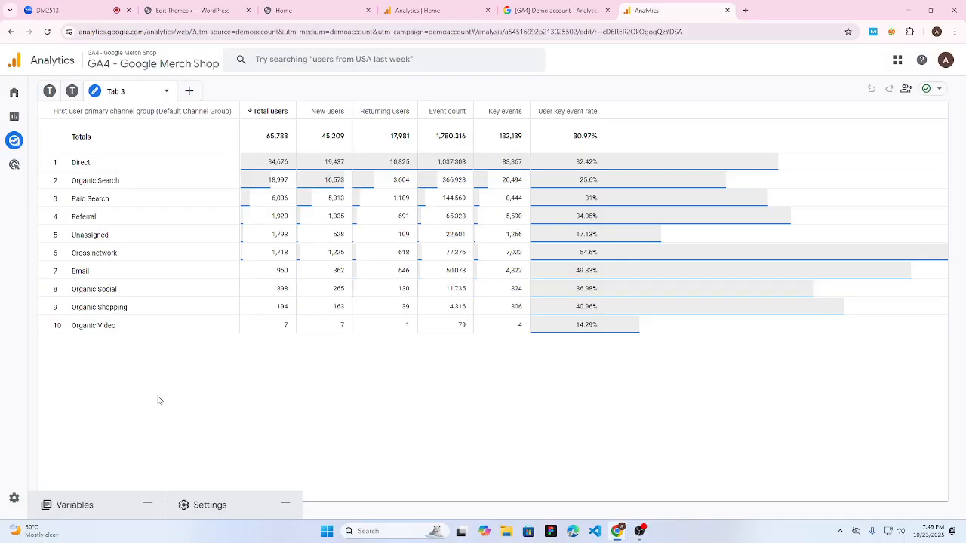
{"action": "mouse_move", "coordinate": [47, 105]}
{"action": "left_click", "coordinate": [46, 141]}
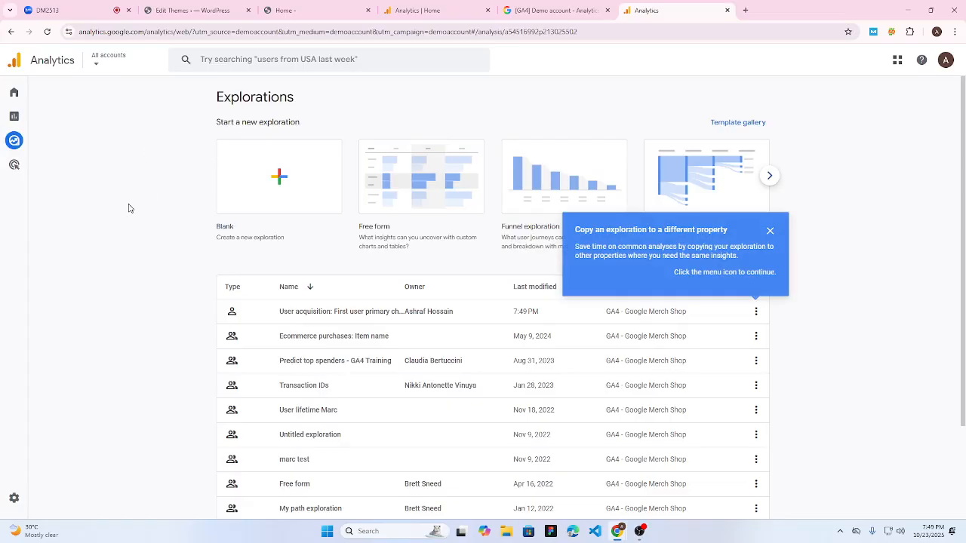
Close the 'Copy an exploration' tip and return to the Reports snapshot showing 60K active users
{"action": "left_click", "coordinate": [771, 231]}
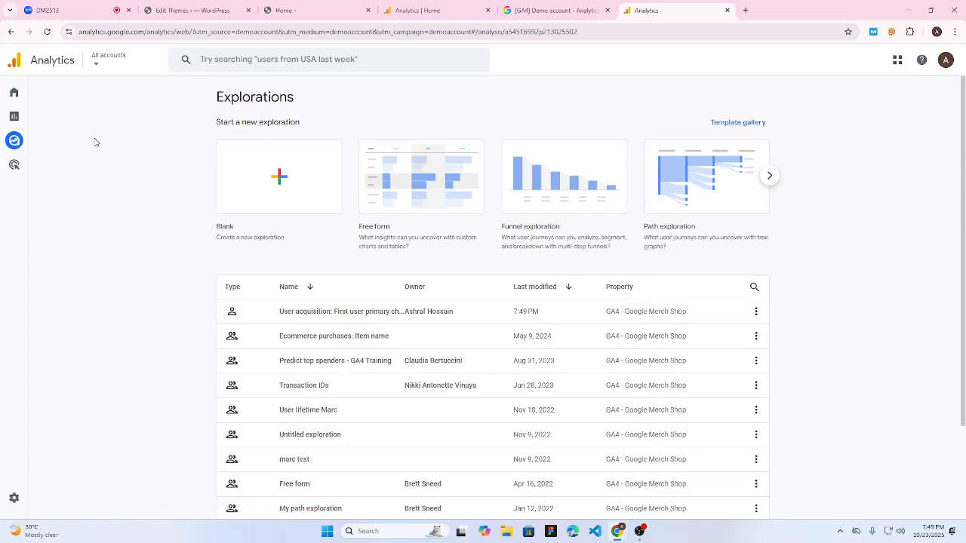
{"action": "left_click", "coordinate": [15, 119]}
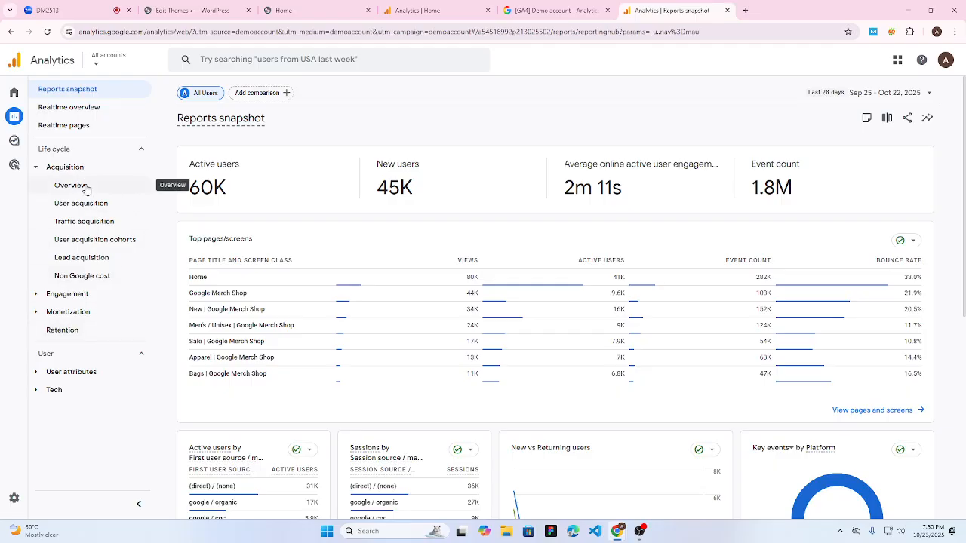
Open Engagement > Overview to see 2m 11s average engagement time, 470K views and 1.8M events
{"action": "left_click", "coordinate": [82, 296]}
{"action": "left_click", "coordinate": [94, 312]}
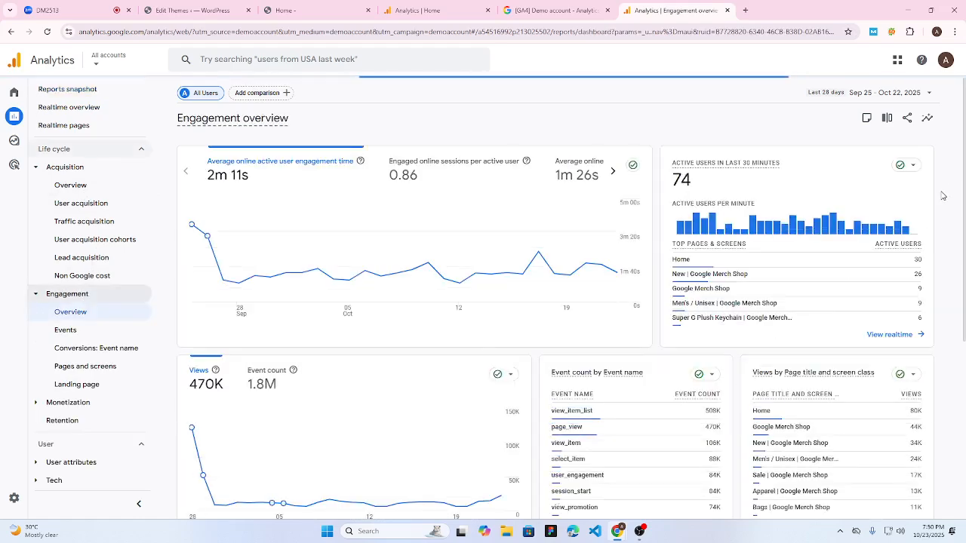
{"action": "scroll", "coordinate": [942, 196], "scroll_direction": "down", "scroll_amount": 4}
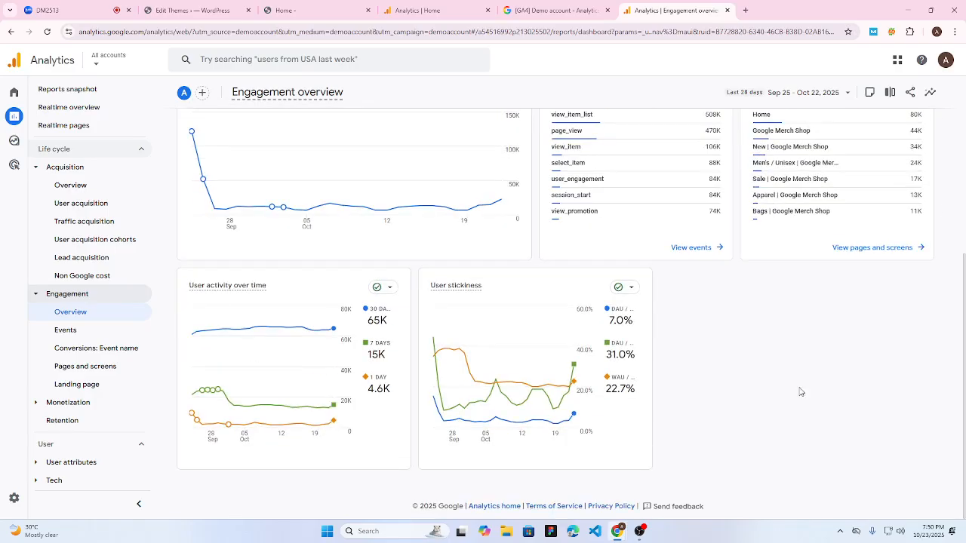
{"action": "scroll", "coordinate": [839, 325], "scroll_direction": "up", "scroll_amount": 5}
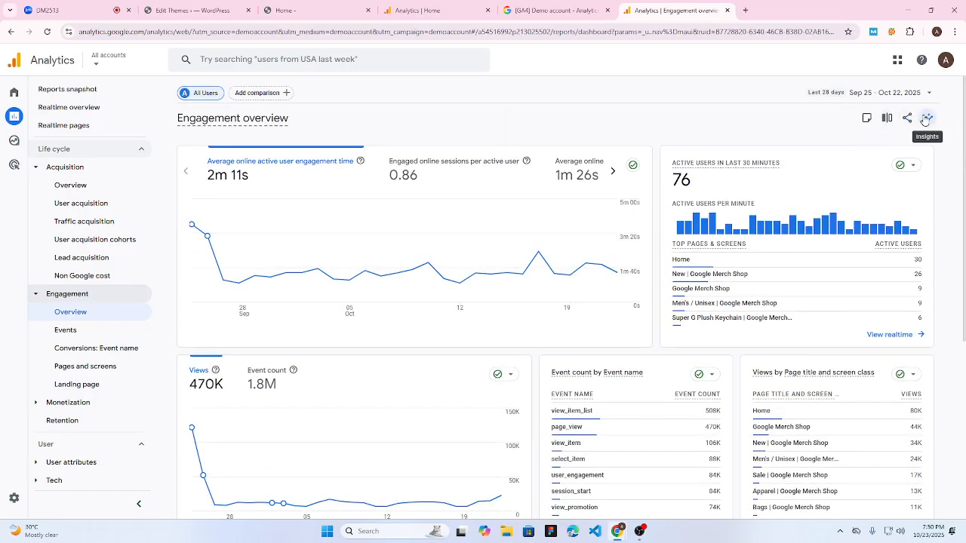
{"action": "left_click", "coordinate": [867, 118]}
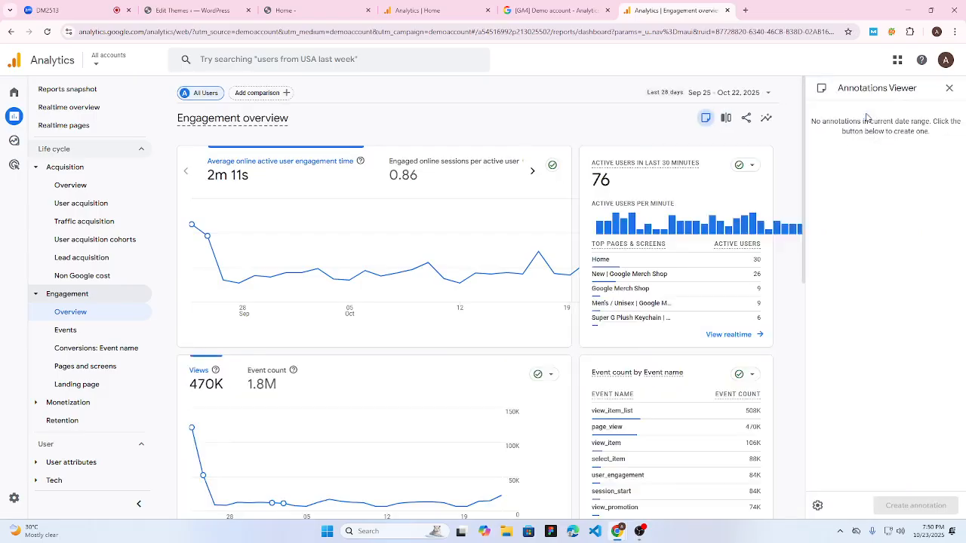
{"action": "left_click", "coordinate": [949, 100]}
{"action": "left_click", "coordinate": [929, 119]}
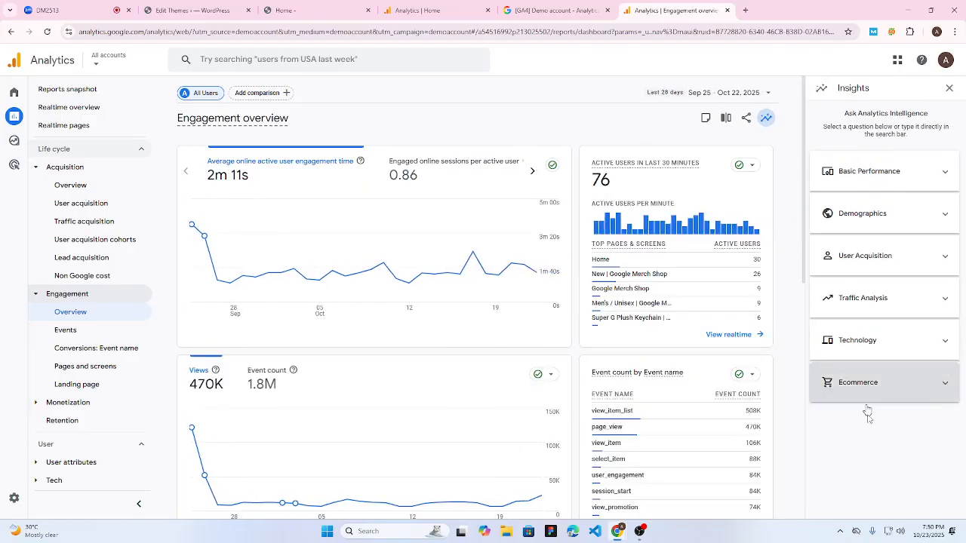
{"action": "left_click", "coordinate": [905, 271]}
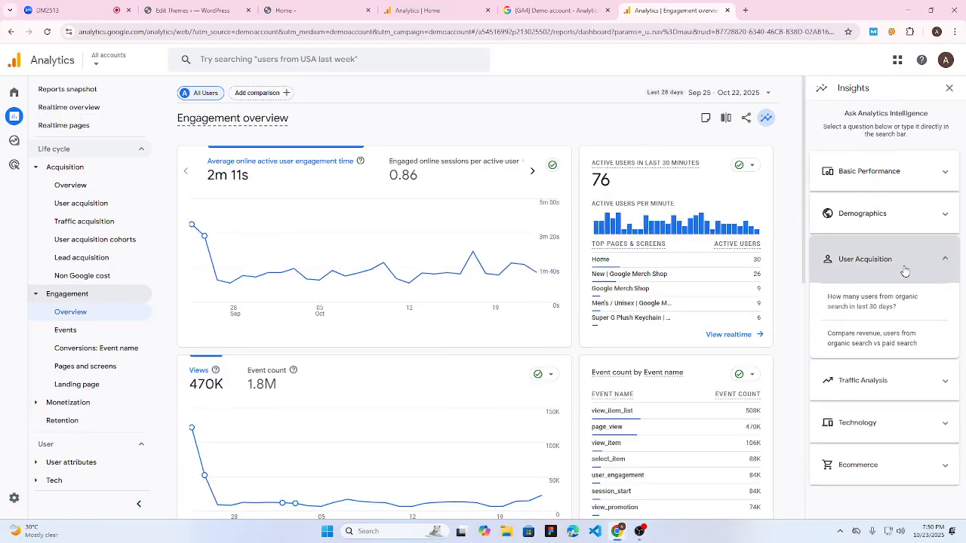
{"action": "left_click", "coordinate": [891, 379]}
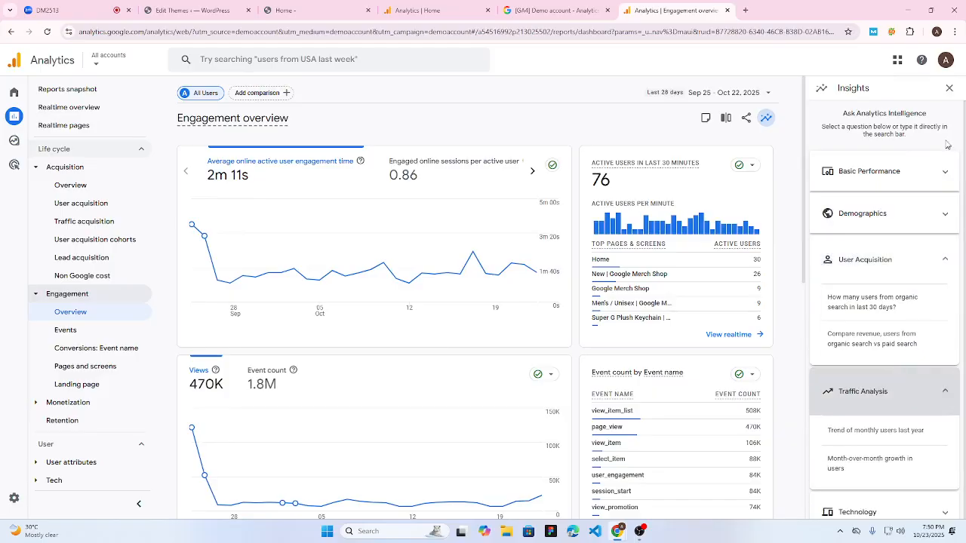
{"action": "left_click", "coordinate": [949, 89]}
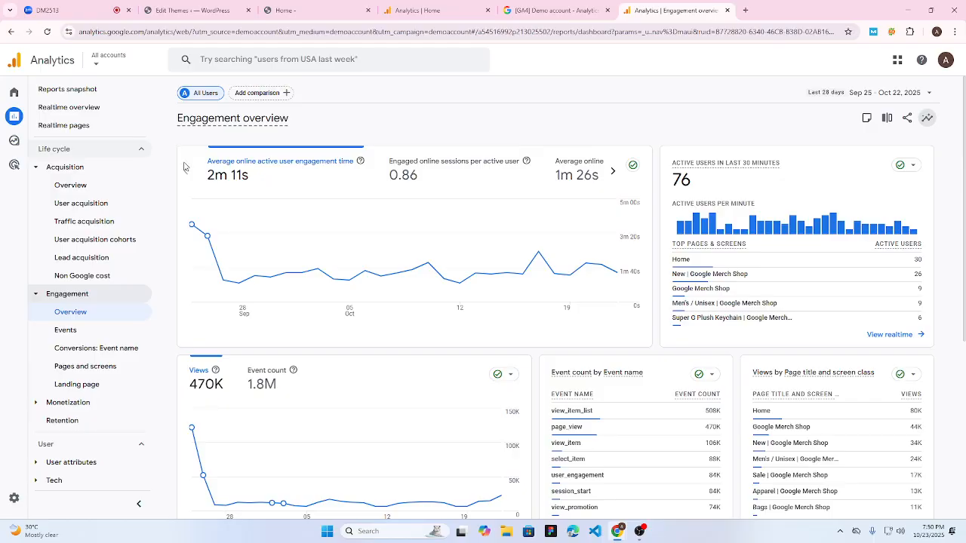
Collapse Acquisition and Engagement, then open Monetization > Overview showing $337K total revenue
{"action": "left_click", "coordinate": [36, 166]}
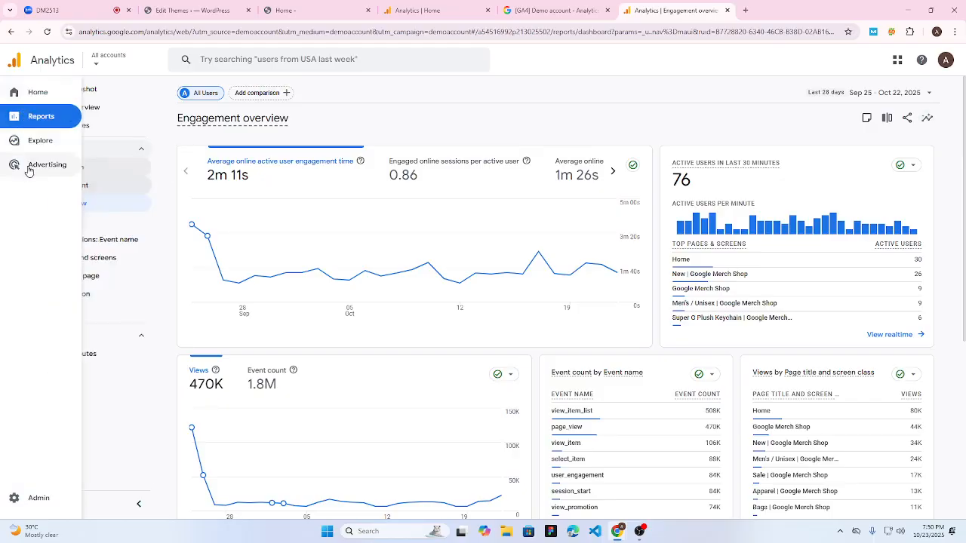
{"action": "left_click", "coordinate": [38, 186]}
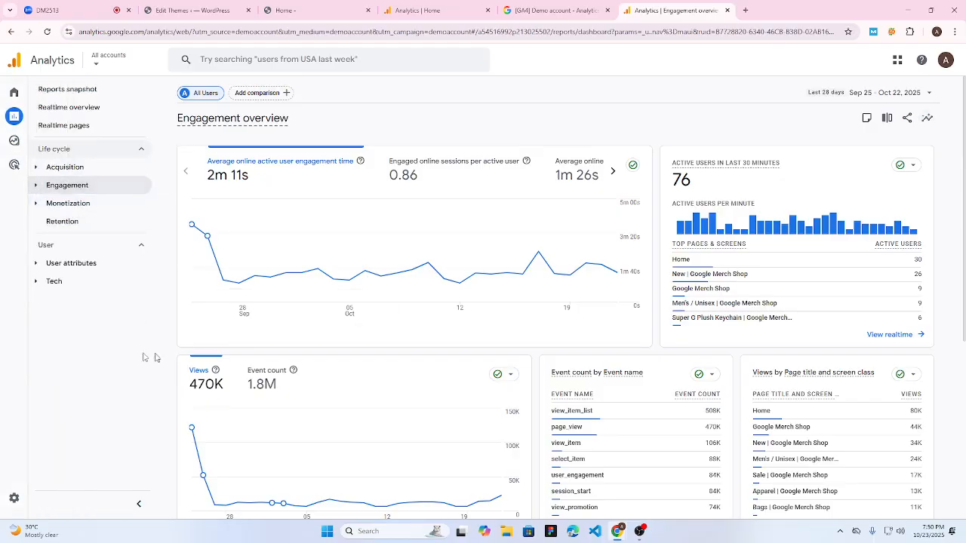
{"action": "left_click", "coordinate": [37, 204]}
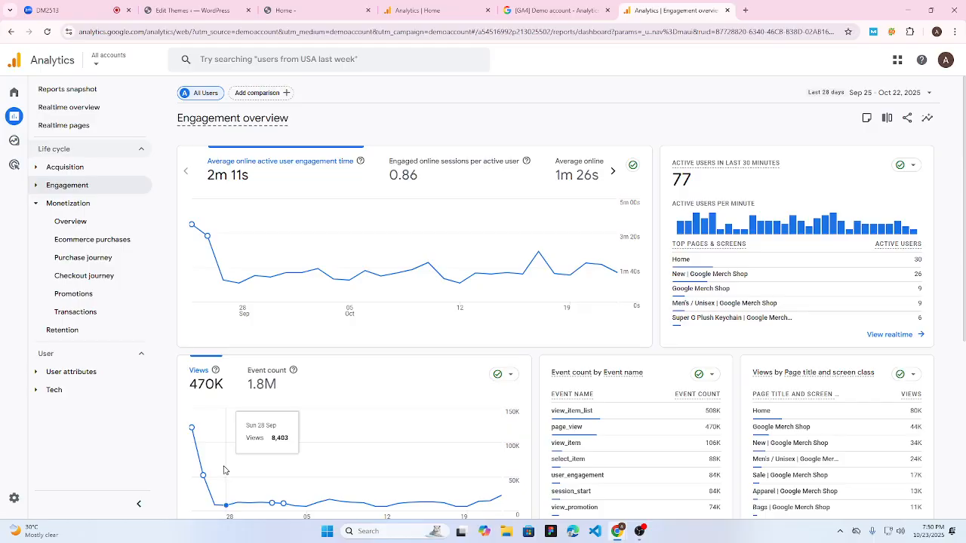
{"action": "mouse_move", "coordinate": [111, 219]}
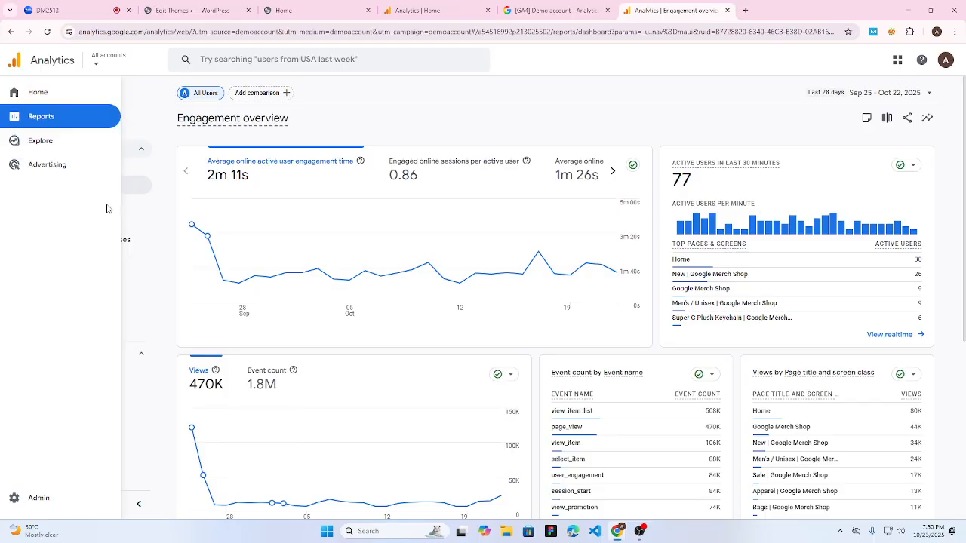
{"action": "left_click", "coordinate": [95, 203]}
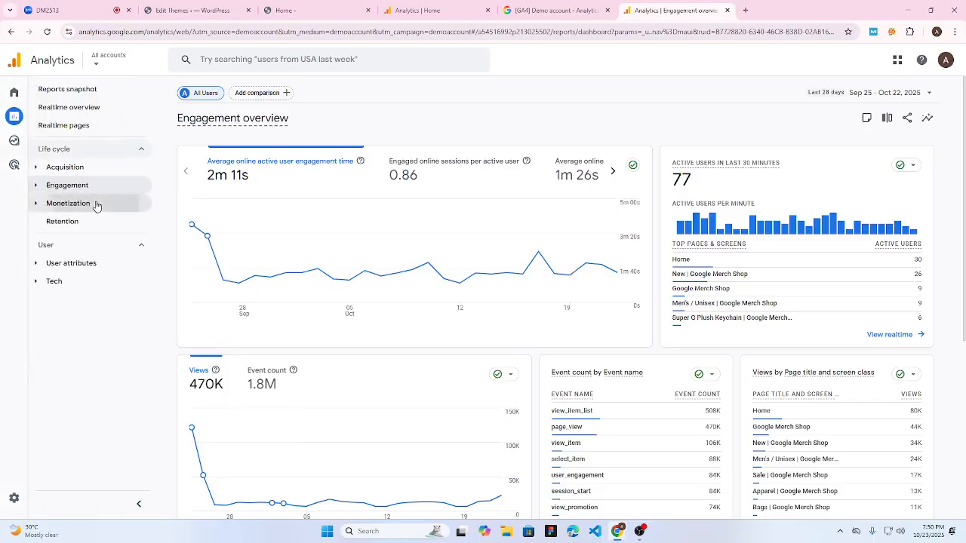
{"action": "left_click", "coordinate": [96, 203]}
{"action": "left_click", "coordinate": [91, 222]}
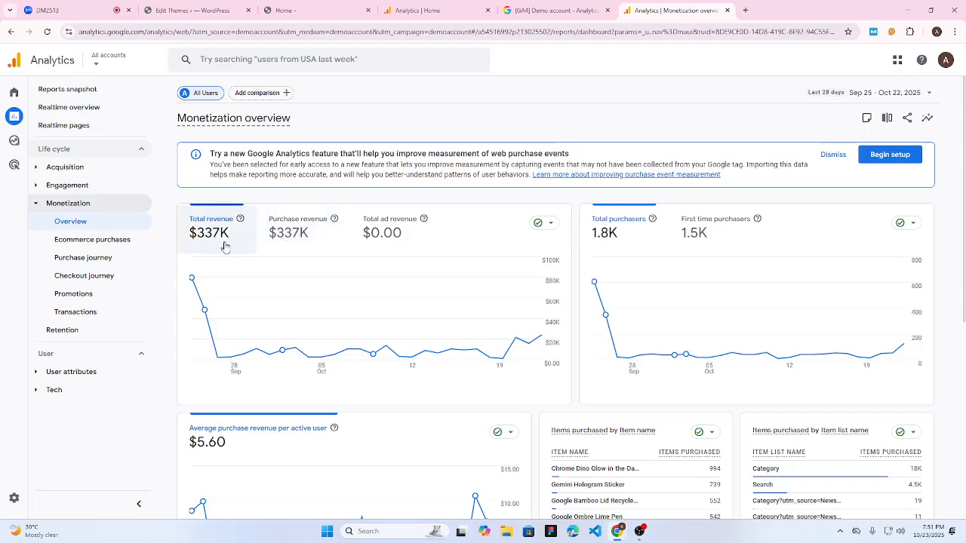
{"action": "scroll", "coordinate": [338, 244], "scroll_direction": "down", "scroll_amount": 5}
{"action": "scroll", "coordinate": [339, 244], "scroll_direction": "up", "scroll_amount": 2}
{"action": "mouse_move", "coordinate": [202, 250]}
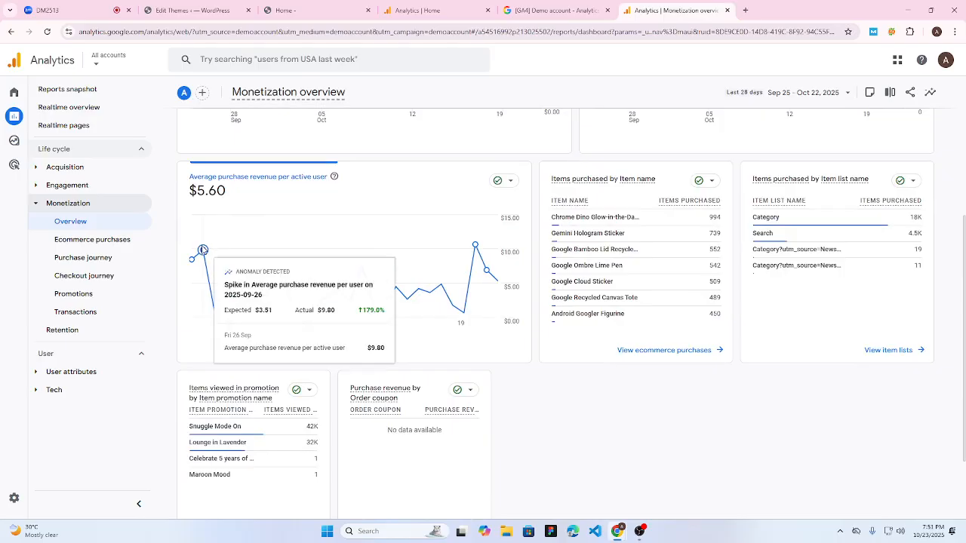
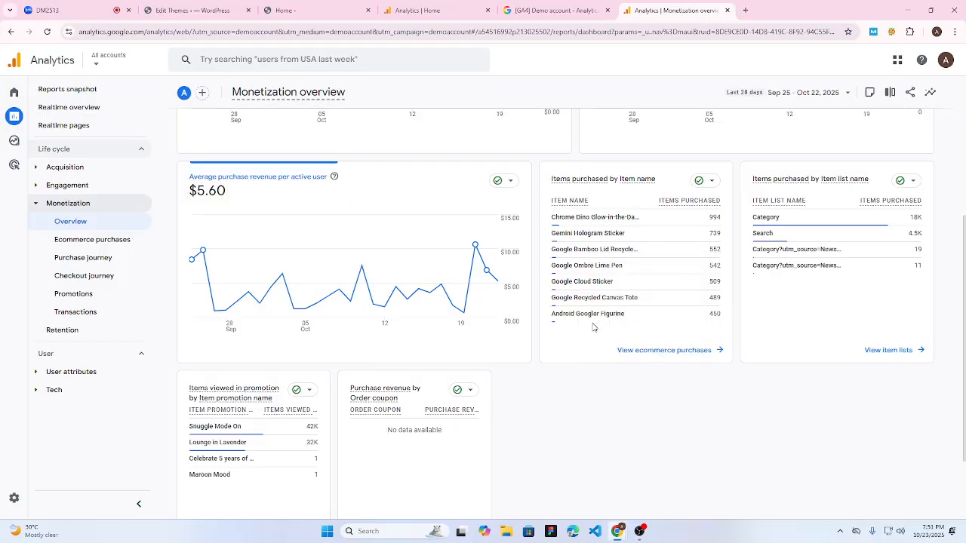
Open the demo's Advertising snapshot, dismiss the filters tip, and view Conversion performance (21,689.25 conversions)
{"action": "scroll", "coordinate": [559, 483], "scroll_direction": "up", "scroll_amount": 5}
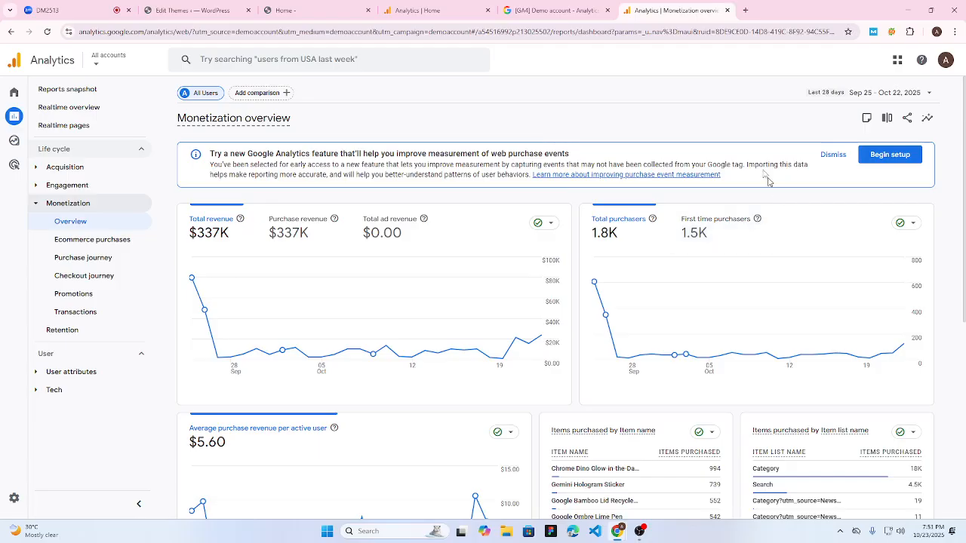
{"action": "mouse_move", "coordinate": [20, 167]}
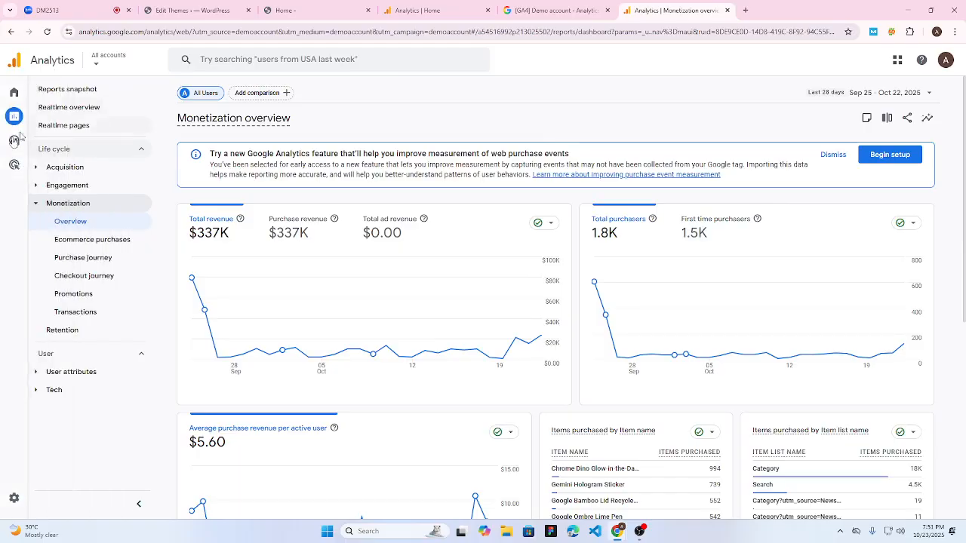
{"action": "left_click", "coordinate": [47, 165]}
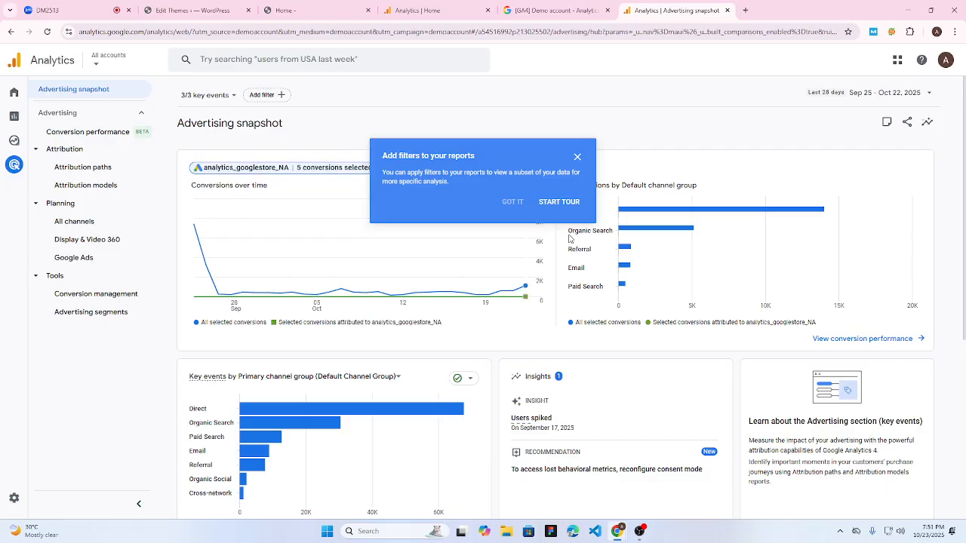
{"action": "left_click", "coordinate": [577, 157]}
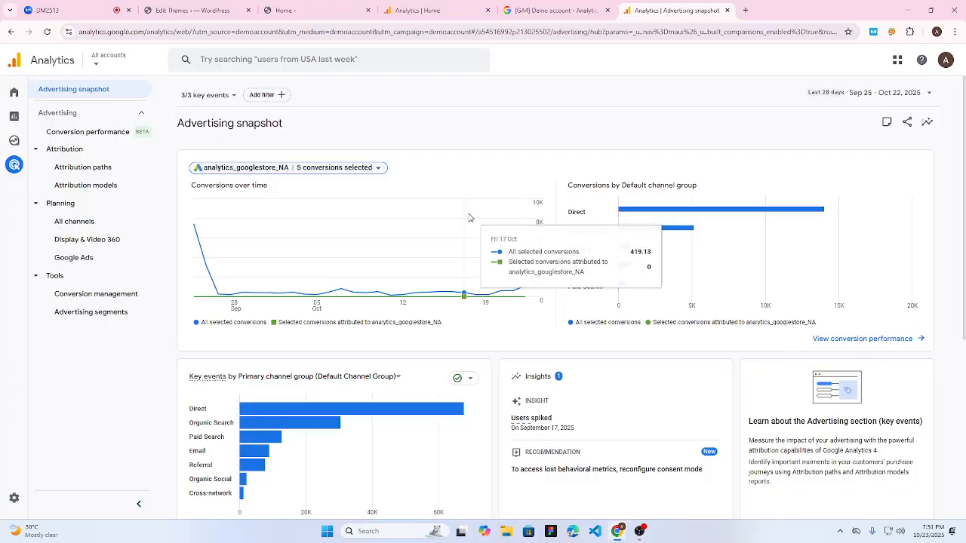
{"action": "scroll", "coordinate": [603, 301], "scroll_direction": "down", "scroll_amount": 3}
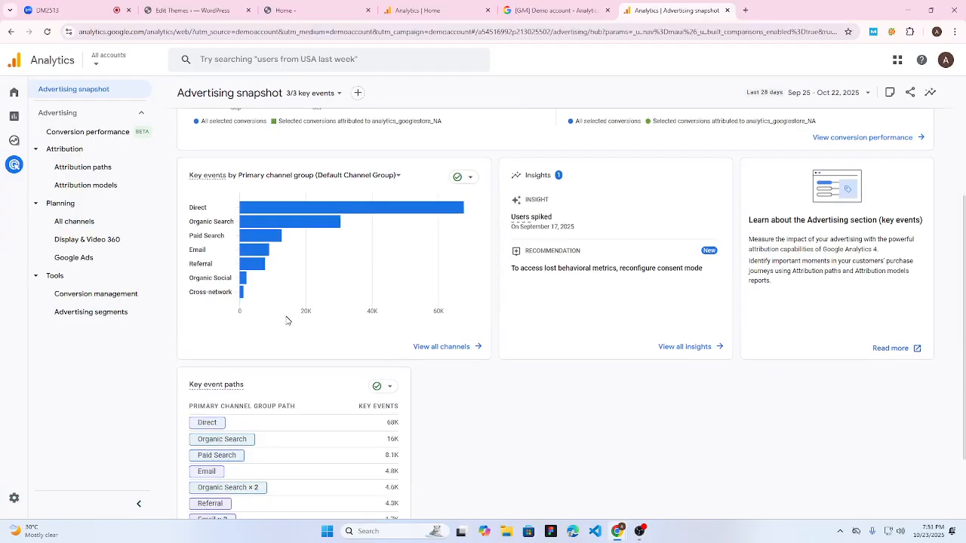
{"action": "mouse_move", "coordinate": [261, 239]}
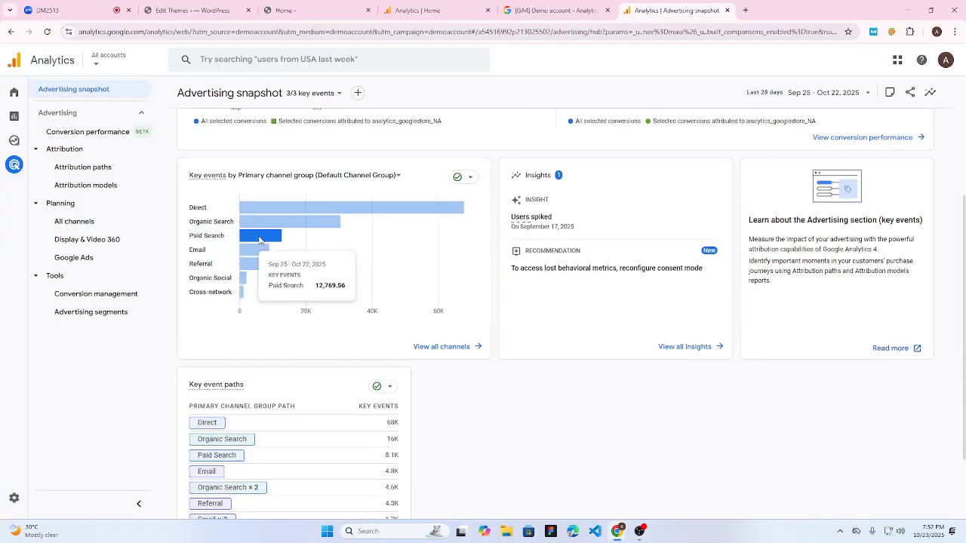
{"action": "scroll", "coordinate": [261, 239], "scroll_direction": "down", "scroll_amount": 2}
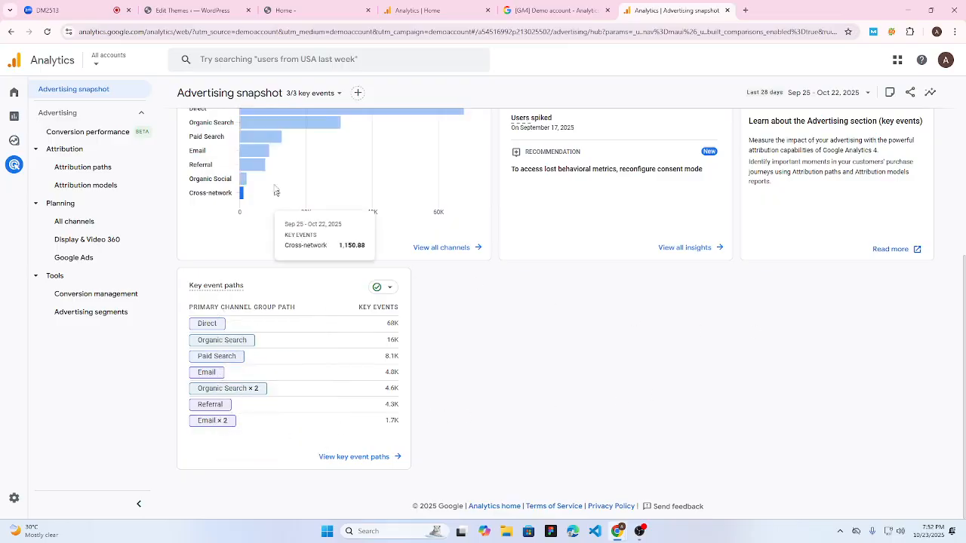
{"action": "left_click", "coordinate": [97, 134]}
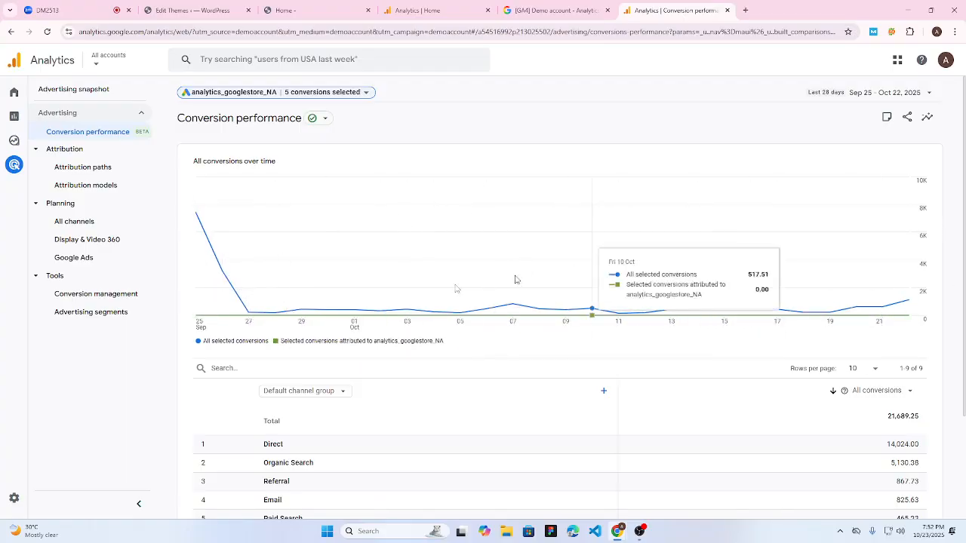
Review the demo's conversion actions: purchase, Add to cart, Begin checkout and Page view
{"action": "scroll", "coordinate": [434, 228], "scroll_direction": "down", "scroll_amount": 2}
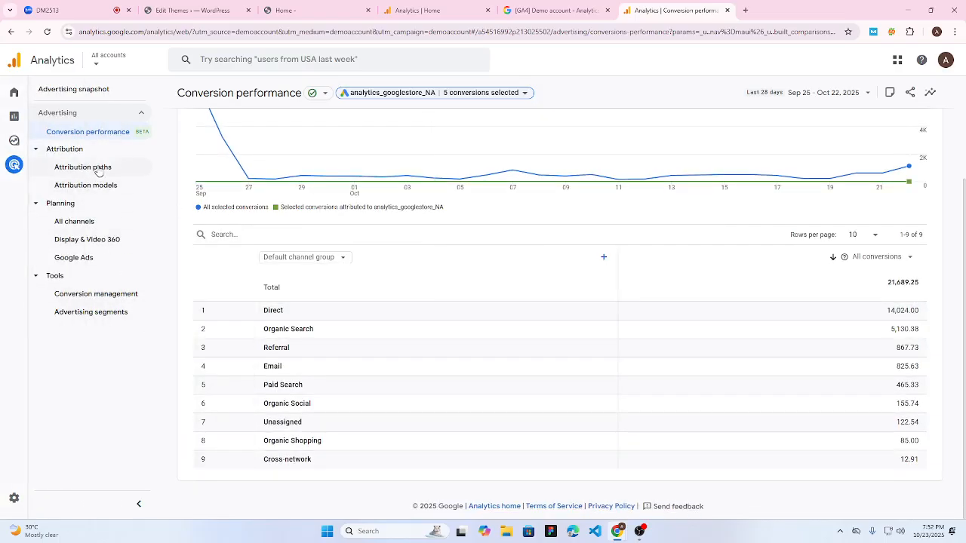
{"action": "left_click", "coordinate": [95, 295]}
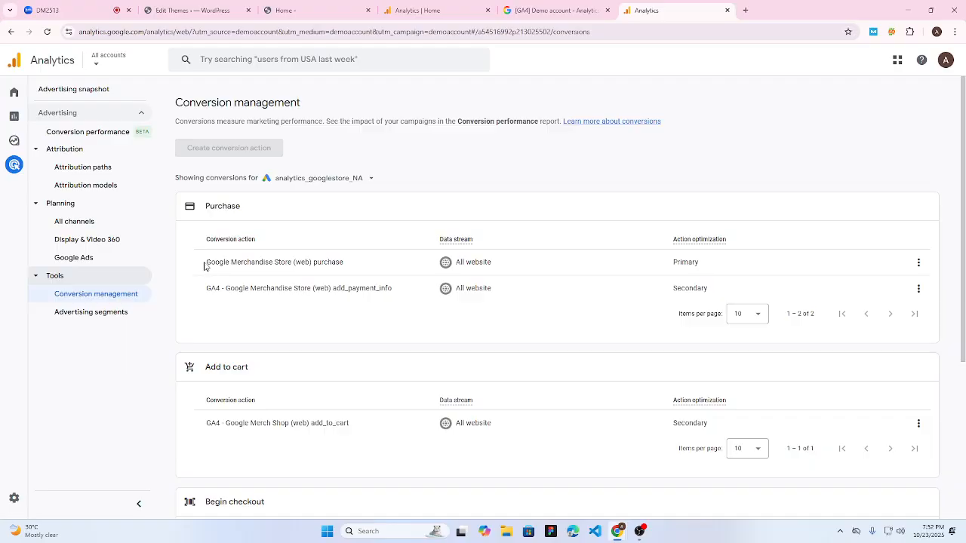
{"action": "left_click_drag", "start_coordinate": [204, 265], "coordinate": [337, 263]}
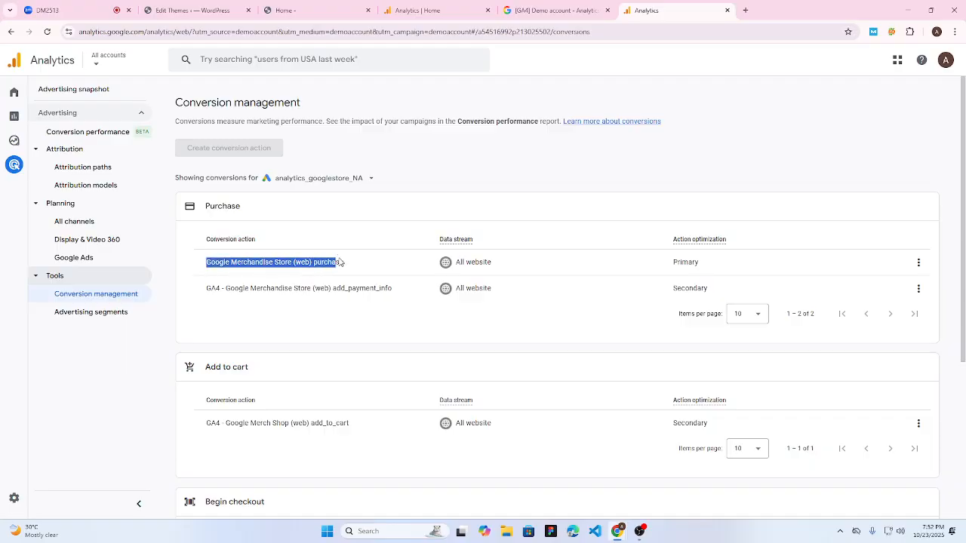
{"action": "scroll", "coordinate": [316, 354], "scroll_direction": "down", "scroll_amount": 2}
{"action": "left_click_drag", "start_coordinate": [209, 251], "coordinate": [263, 239]}
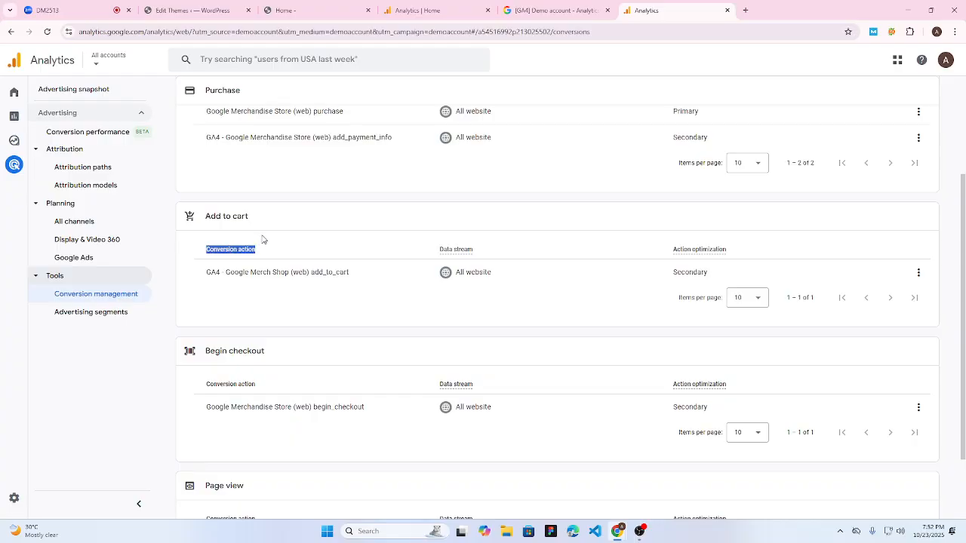
{"action": "scroll", "coordinate": [299, 368], "scroll_direction": "down", "scroll_amount": 2}
{"action": "left_click_drag", "start_coordinate": [191, 298], "coordinate": [266, 295]}
{"action": "left_click_drag", "start_coordinate": [273, 435], "coordinate": [203, 432]}
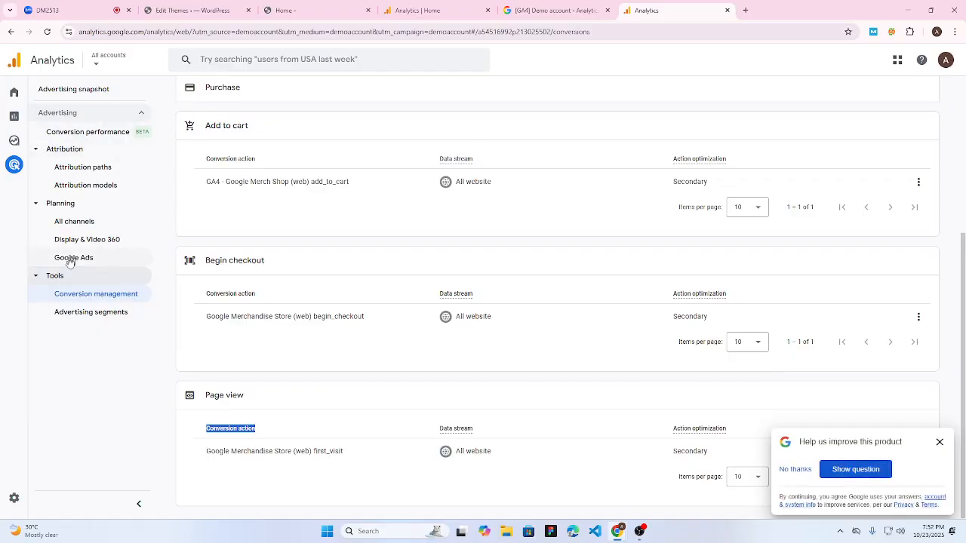
Return to the Conversion performance report and switch to the dealpilot 360 Analytics Home tab
{"action": "left_click", "coordinate": [83, 149]}
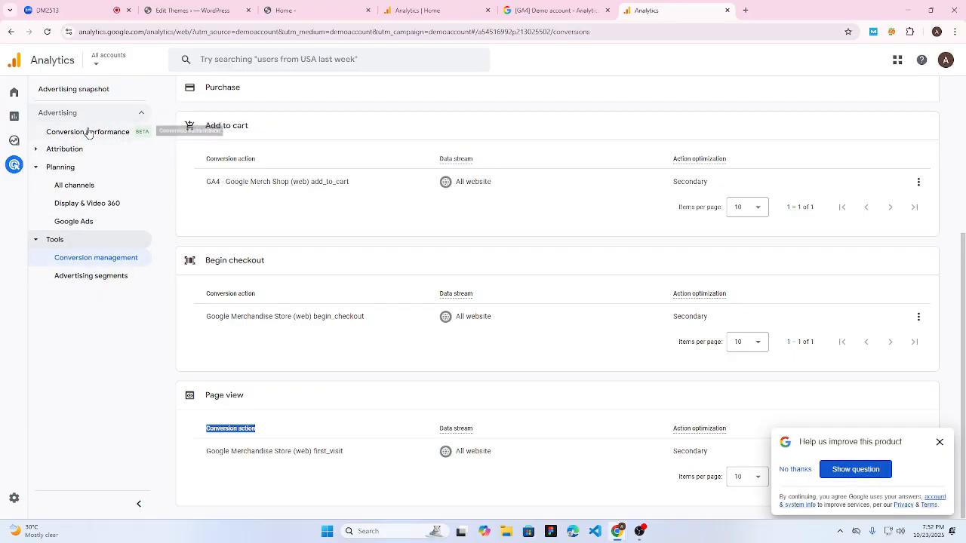
{"action": "left_click", "coordinate": [87, 133]}
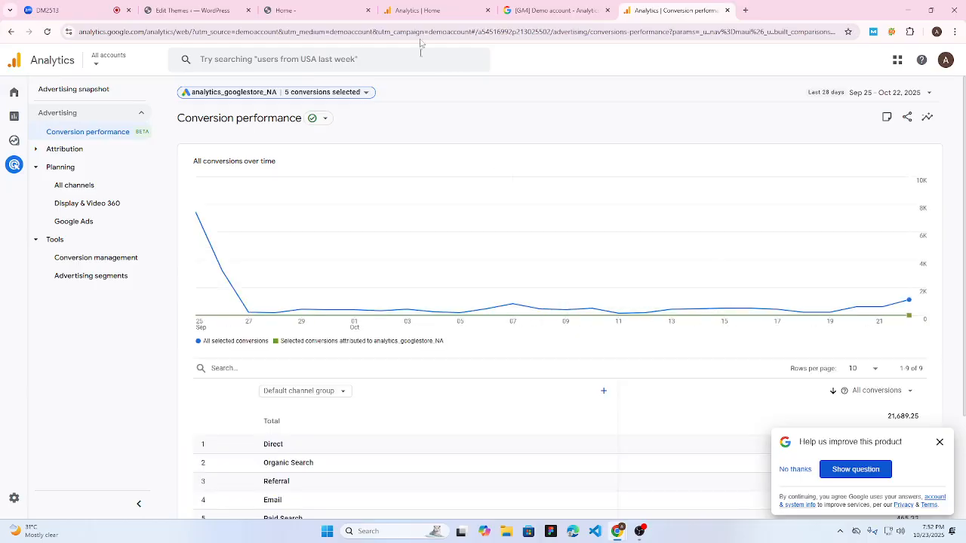
{"action": "left_click", "coordinate": [397, 5]}
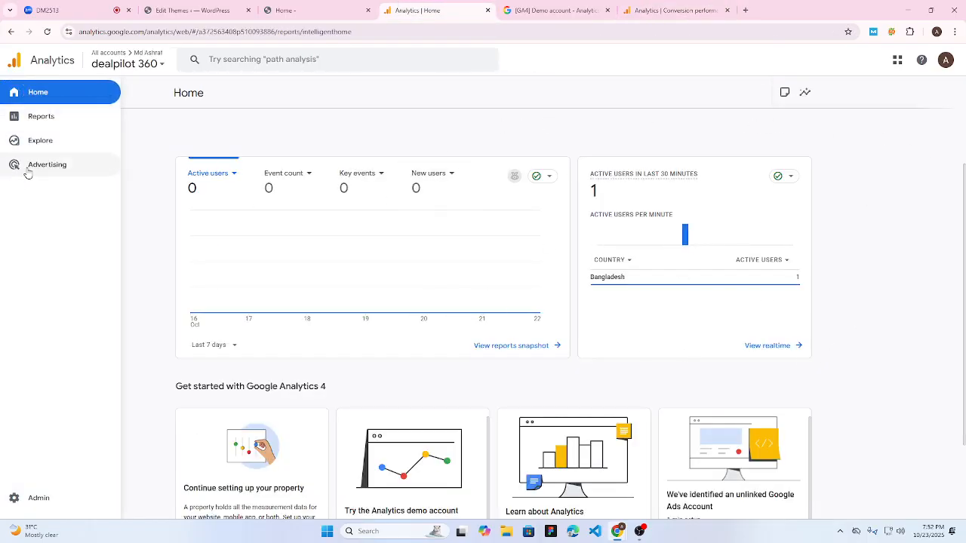
In dealpilot 360's Advertising section, start setting up a Google Ads link
{"action": "left_click", "coordinate": [28, 166]}
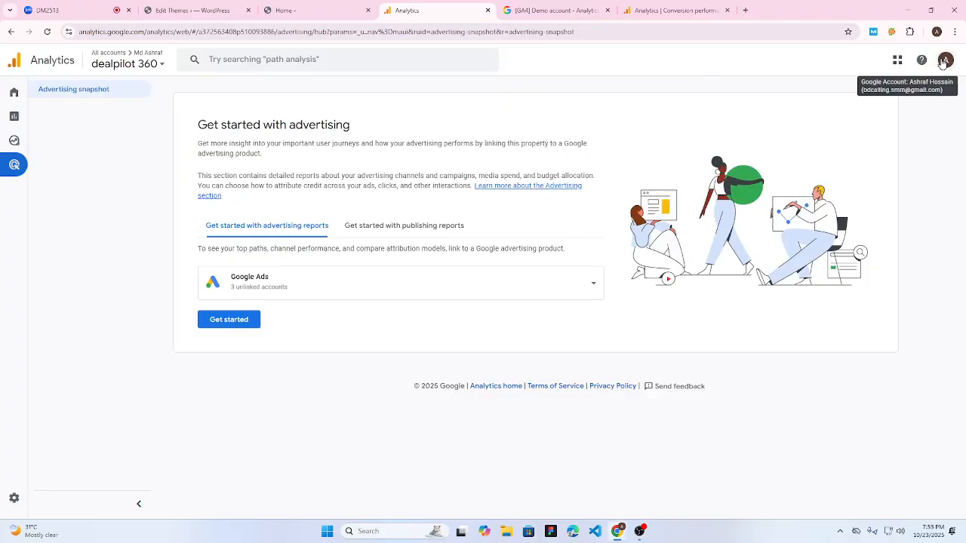
{"action": "left_click", "coordinate": [590, 283]}
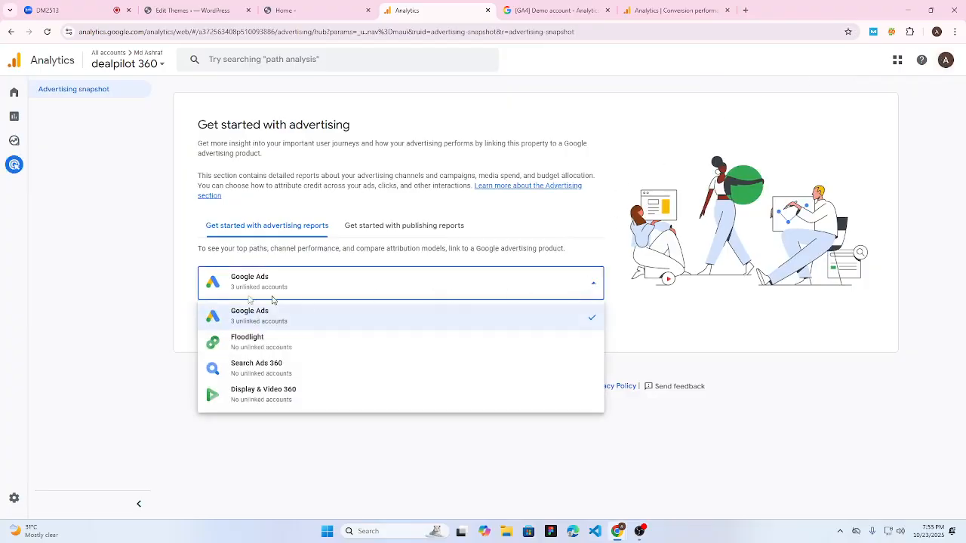
{"action": "left_click", "coordinate": [254, 323]}
{"action": "left_click", "coordinate": [245, 325]}
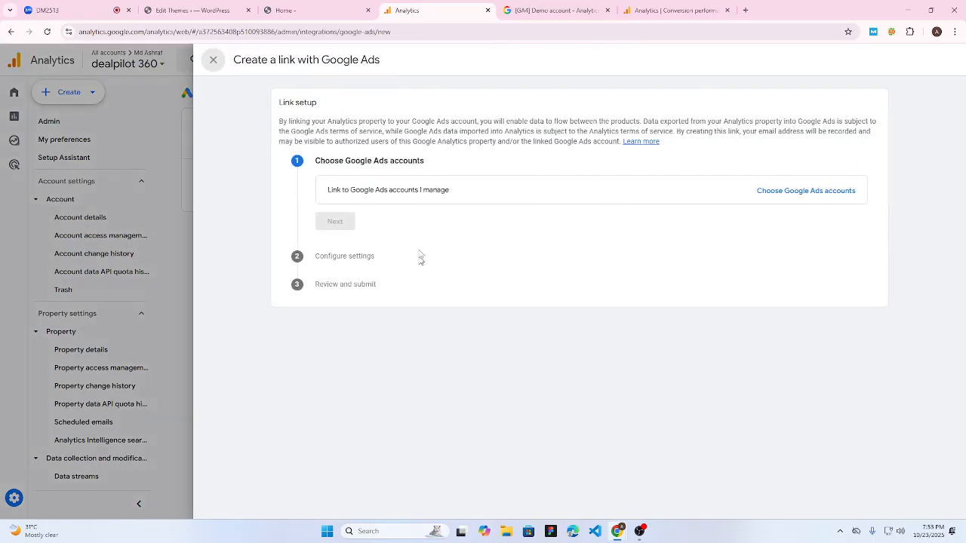
{"action": "left_click_drag", "start_coordinate": [450, 191], "coordinate": [338, 190]}
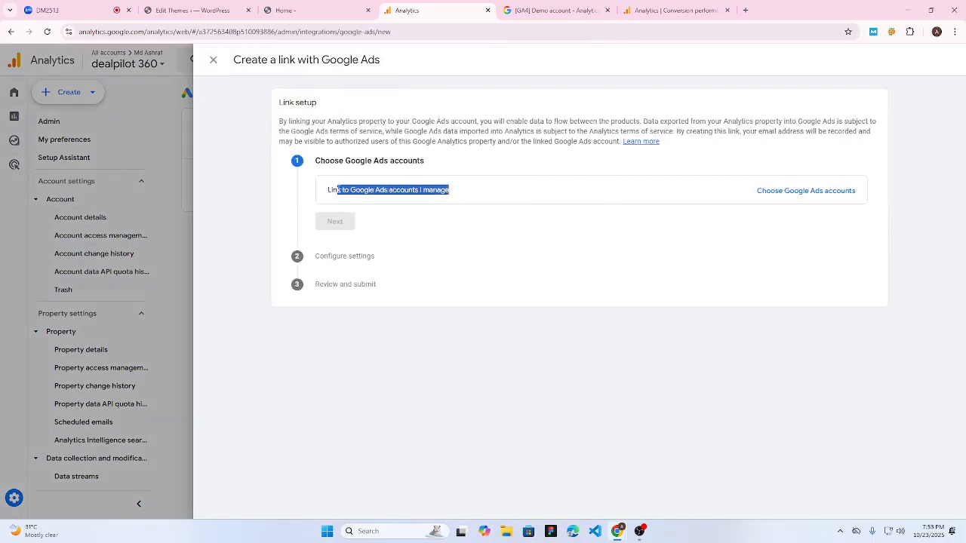
{"action": "left_click", "coordinate": [452, 277]}
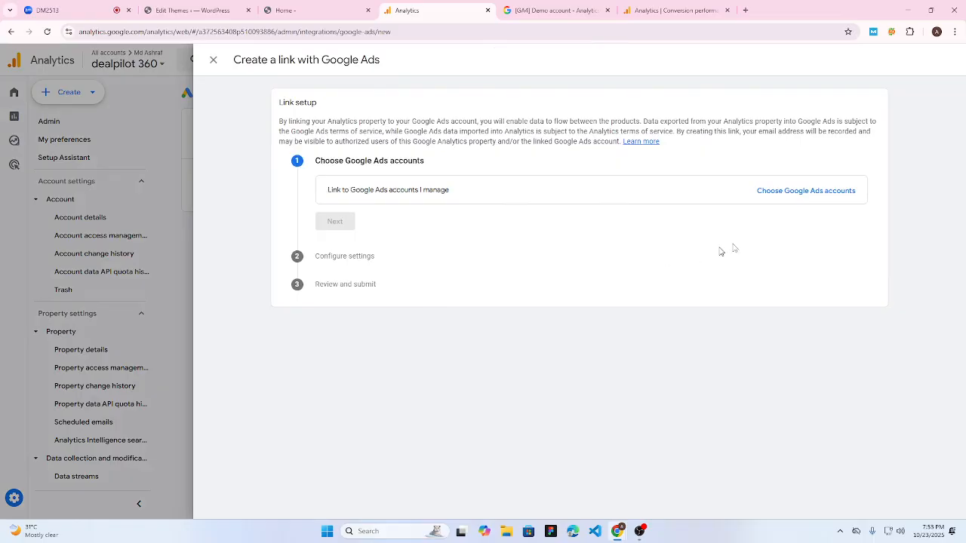
Choose the Google Ads account to link and confirm the selection
{"action": "left_click", "coordinate": [830, 192]}
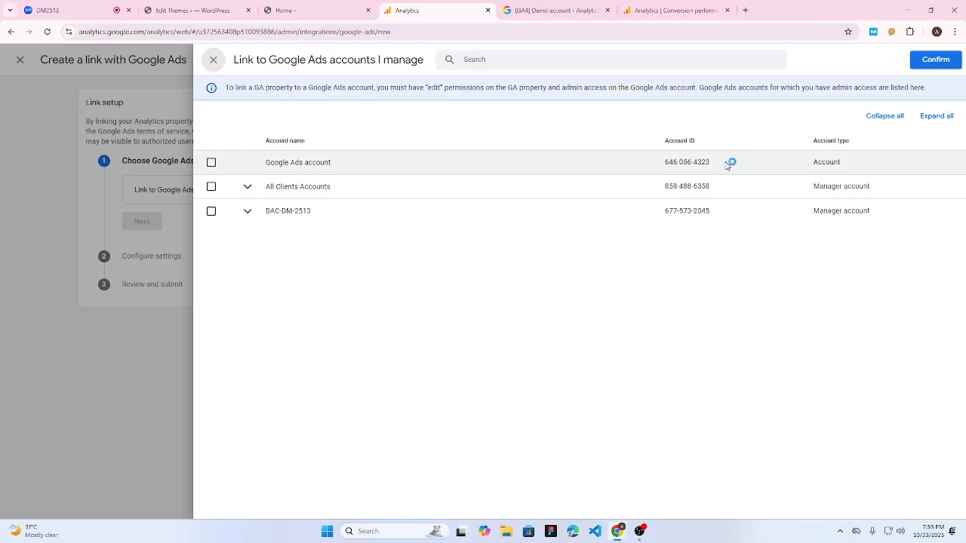
{"action": "key", "text": "super+plus"}
{"action": "key", "text": "super+plus"}
{"action": "key", "text": "super+plus"}
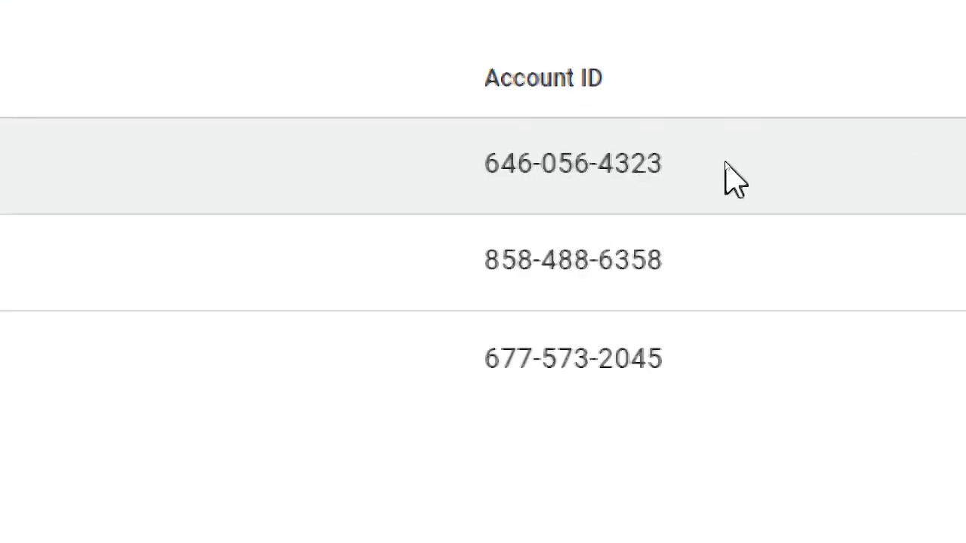
{"action": "key", "text": "super+minus"}
{"action": "key", "text": "super+minus"}
{"action": "key", "text": "super+minus"}
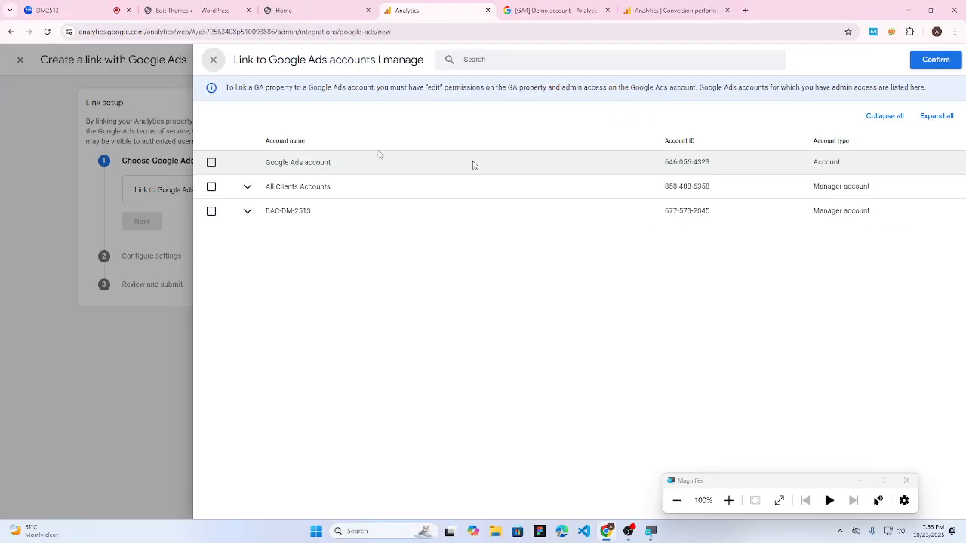
{"action": "left_click", "coordinate": [212, 162]}
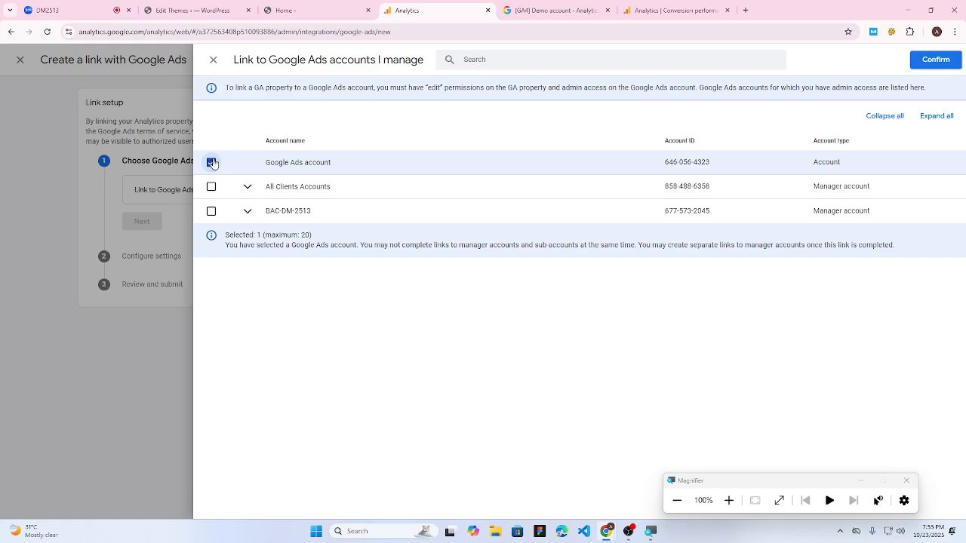
{"action": "left_click", "coordinate": [906, 480]}
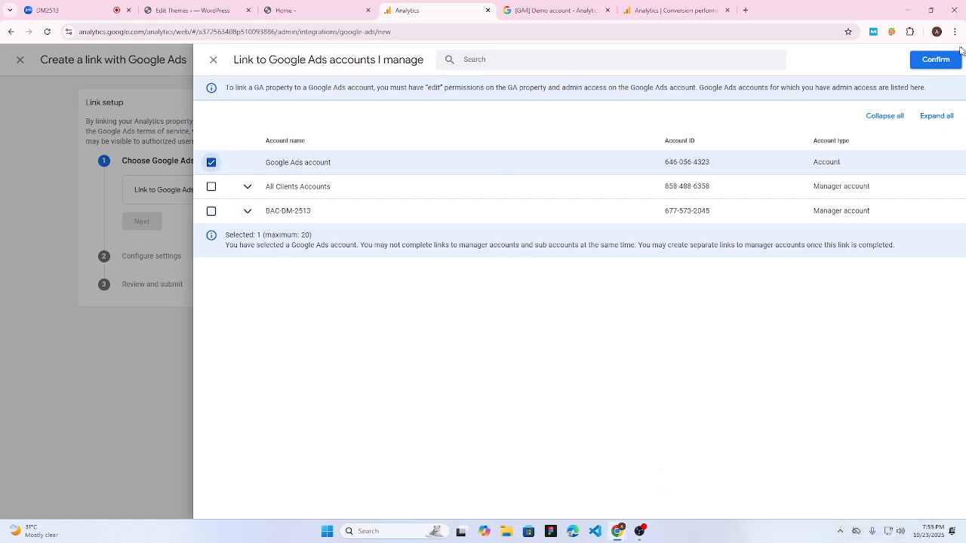
{"action": "left_click", "coordinate": [936, 60]}
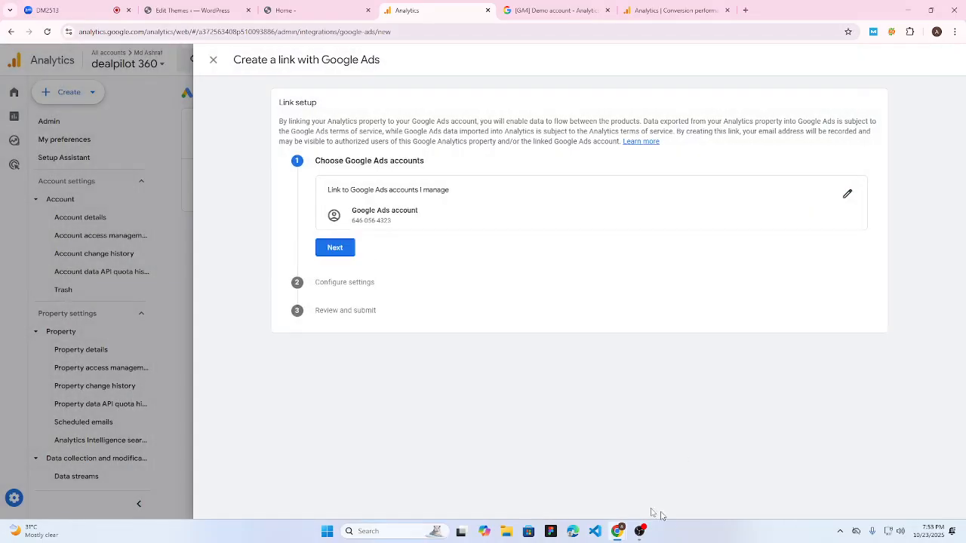
Search the web for 'google ads' in a new tab and open the Google Ads start page
{"action": "left_click", "coordinate": [679, 11]}
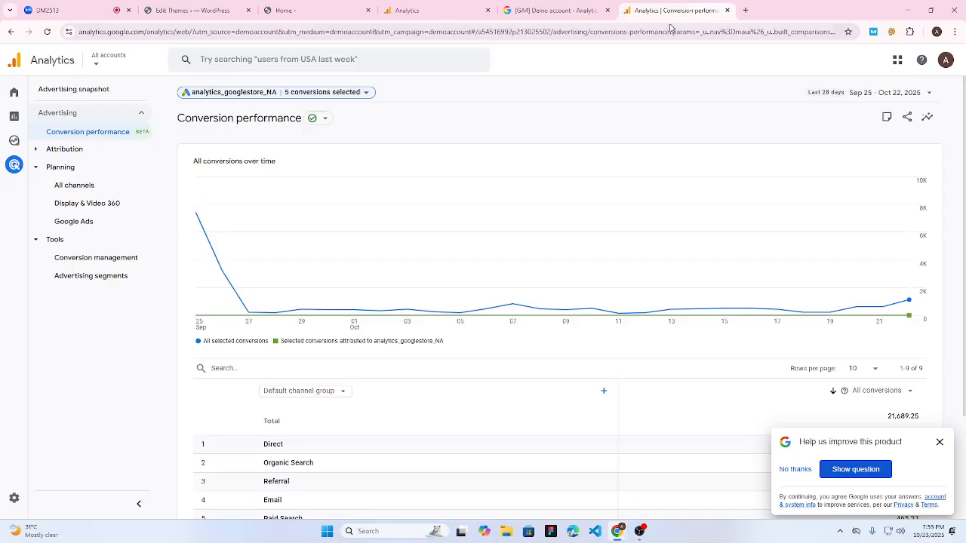
{"action": "left_click", "coordinate": [669, 32]}
{"action": "left_click", "coordinate": [746, 10]}
{"action": "type", "text": "g"}
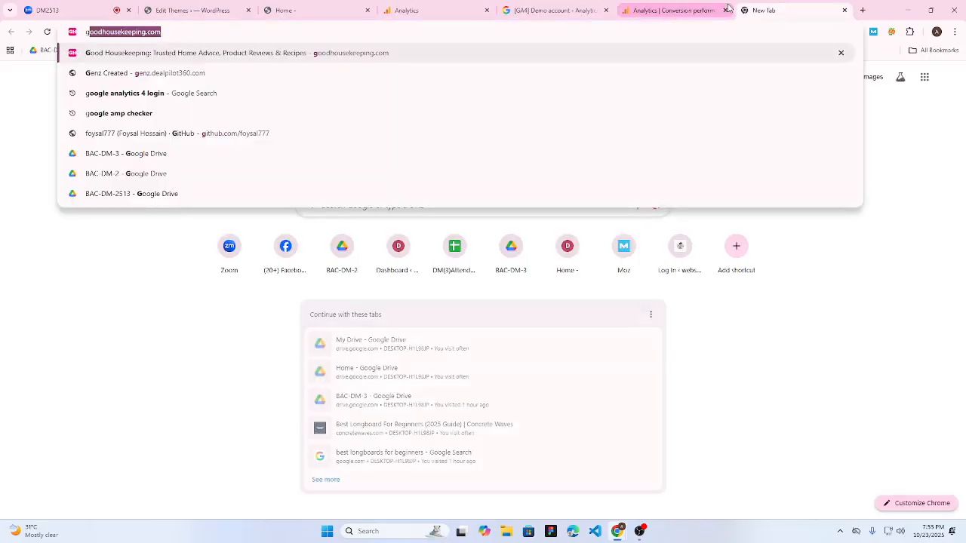
{"action": "type", "text": "oogle ads"}
{"action": "key", "text": "Return"}
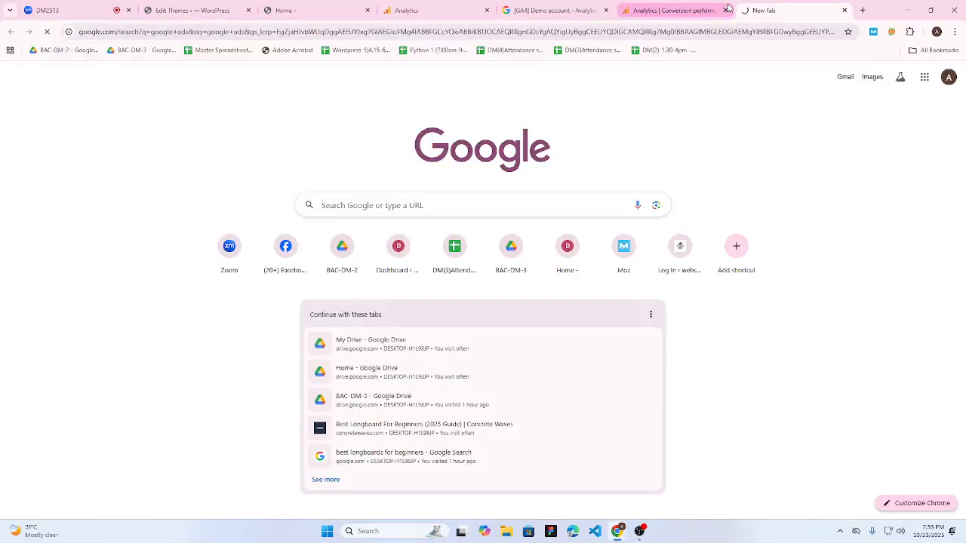
{"action": "scroll", "coordinate": [185, 293], "scroll_direction": "down", "scroll_amount": 10}
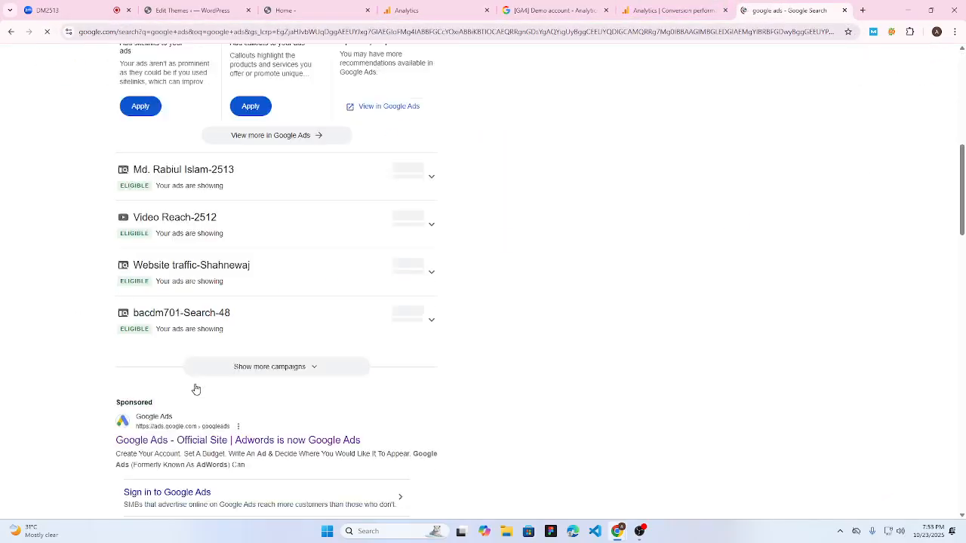
{"action": "left_click", "coordinate": [185, 293]}
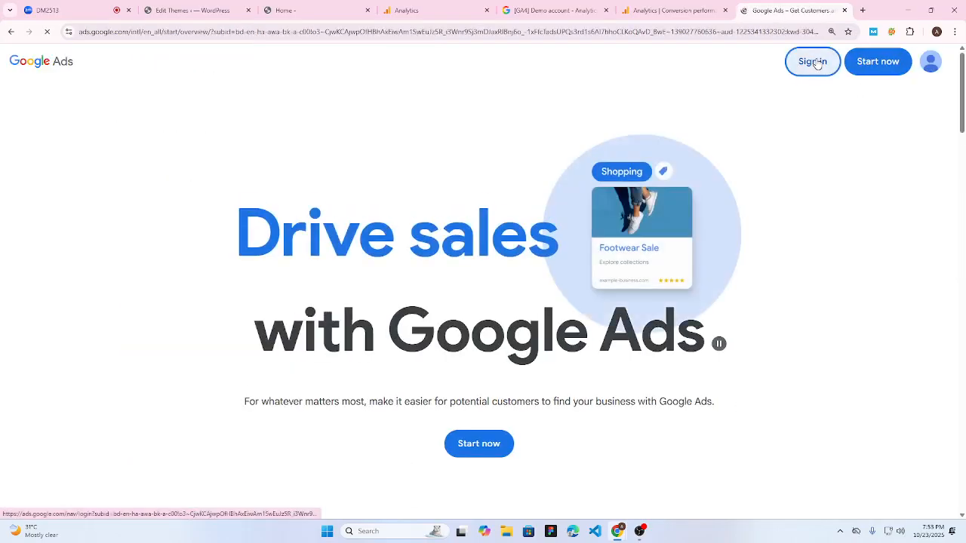
Sign in to Google Ads, open the account's Overview, then return to the Analytics link setup
{"action": "left_click", "coordinate": [815, 63]}
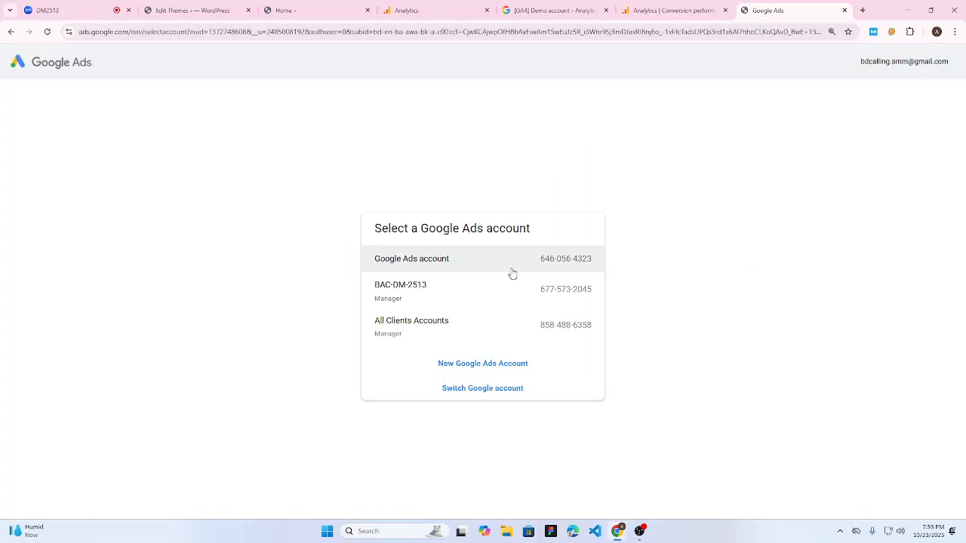
{"action": "left_click", "coordinate": [494, 264]}
{"action": "left_click_drag", "start_coordinate": [830, 6], "coordinate": [574, 6]}
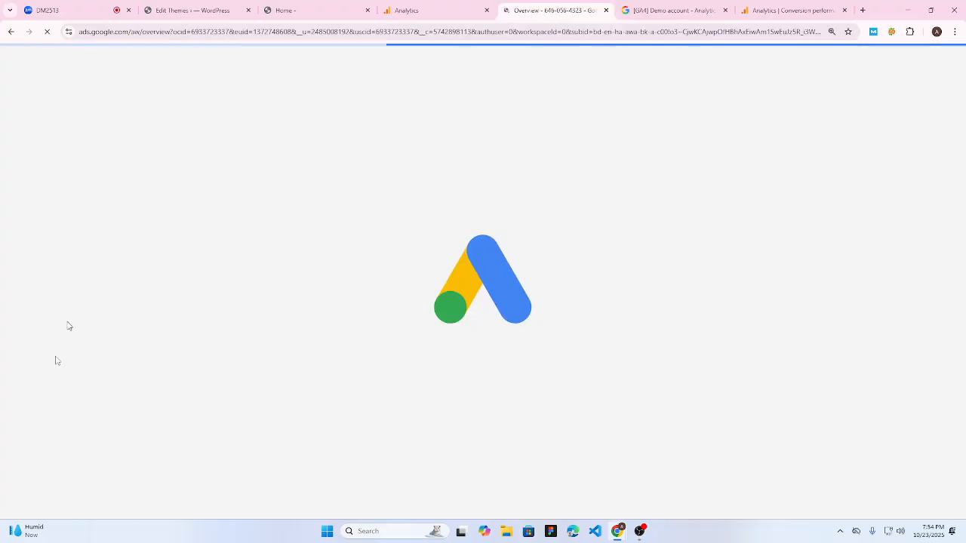
{"action": "left_click", "coordinate": [427, 12]}
{"action": "left_click", "coordinate": [555, 10]}
{"action": "left_click", "coordinate": [455, 5]}
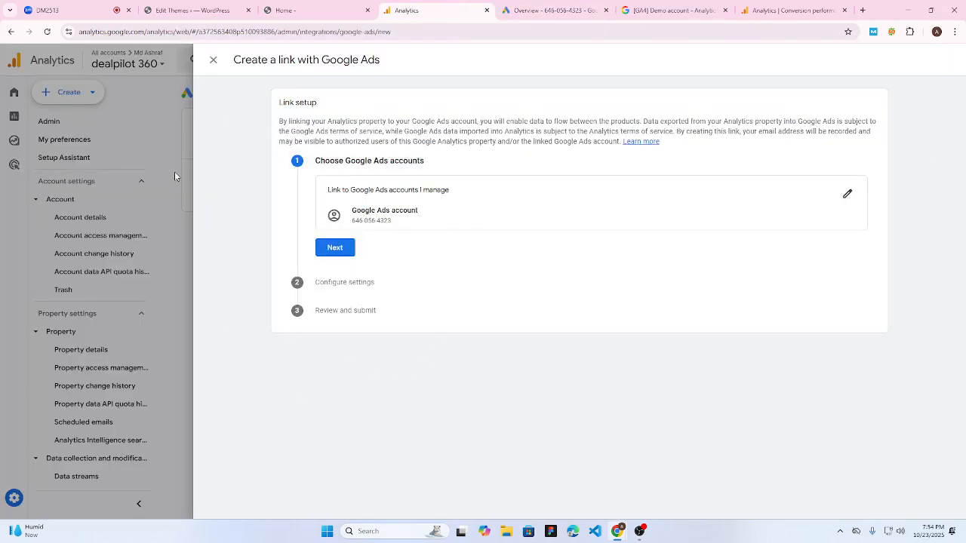
Confirm the account, keep default link settings, submit the link, then view the Google Ads Overview
{"action": "left_click", "coordinate": [335, 249]}
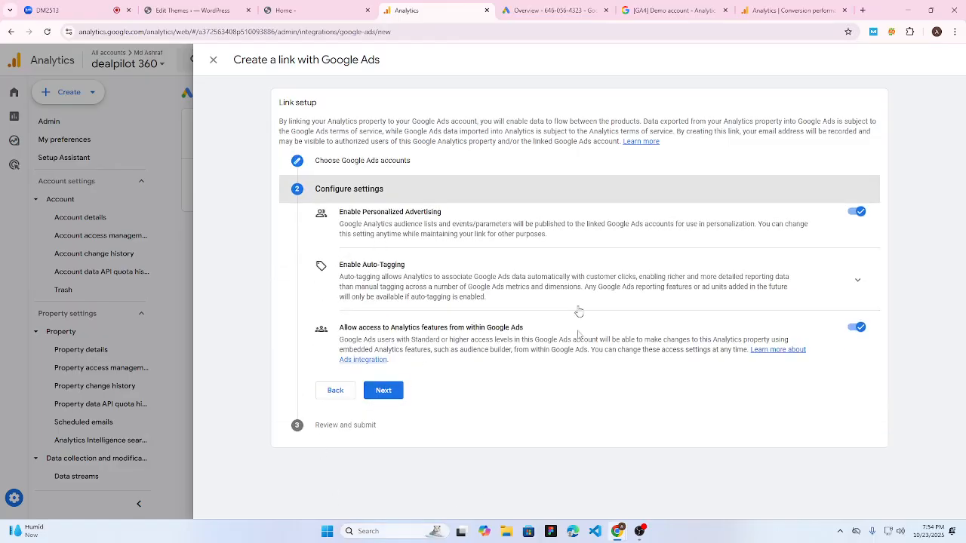
{"action": "left_click", "coordinate": [382, 392]}
{"action": "scroll", "coordinate": [491, 431], "scroll_direction": "down", "scroll_amount": 3}
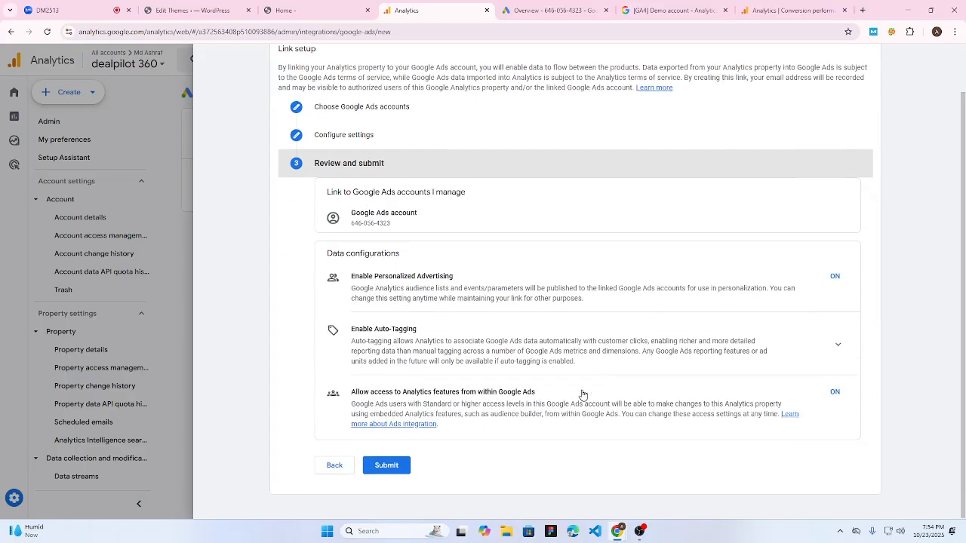
{"action": "left_click", "coordinate": [386, 466]}
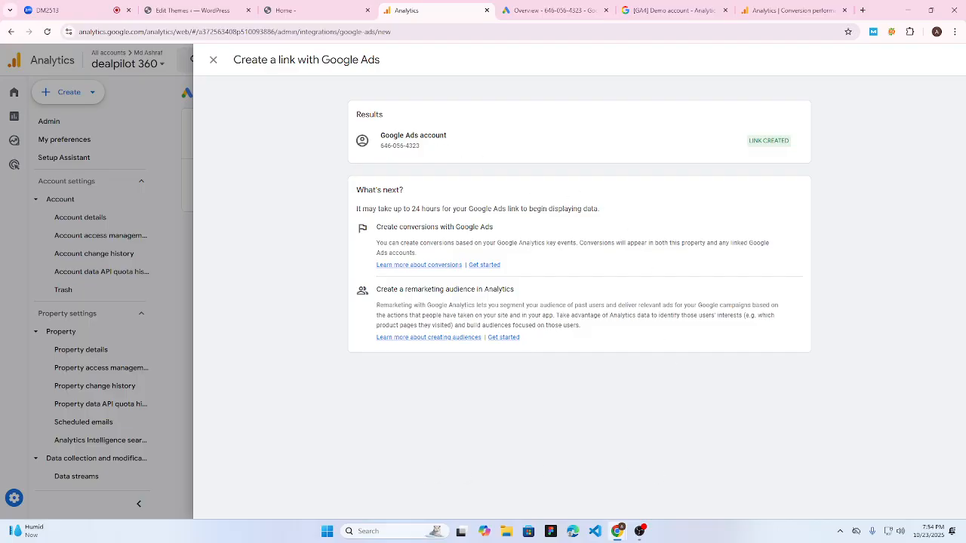
{"action": "left_click", "coordinate": [555, 10]}
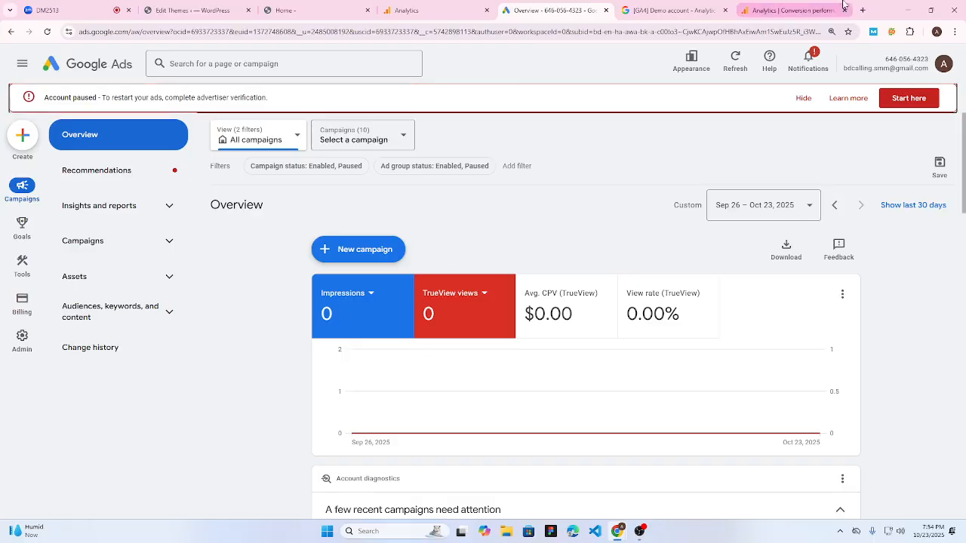
Open Gmail in a new tab and read the 'Link created' confirmation email
{"action": "left_click", "coordinate": [863, 10]}
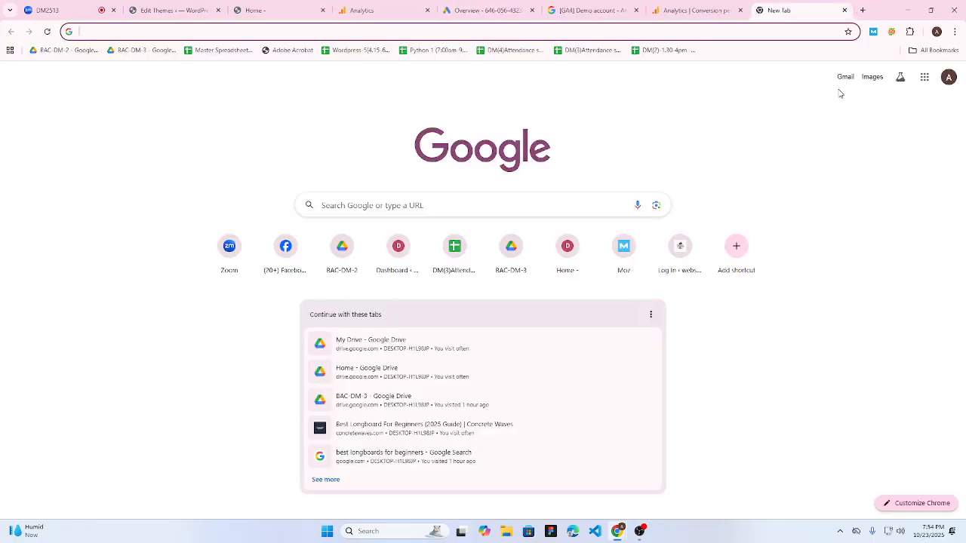
{"action": "left_click", "coordinate": [845, 78]}
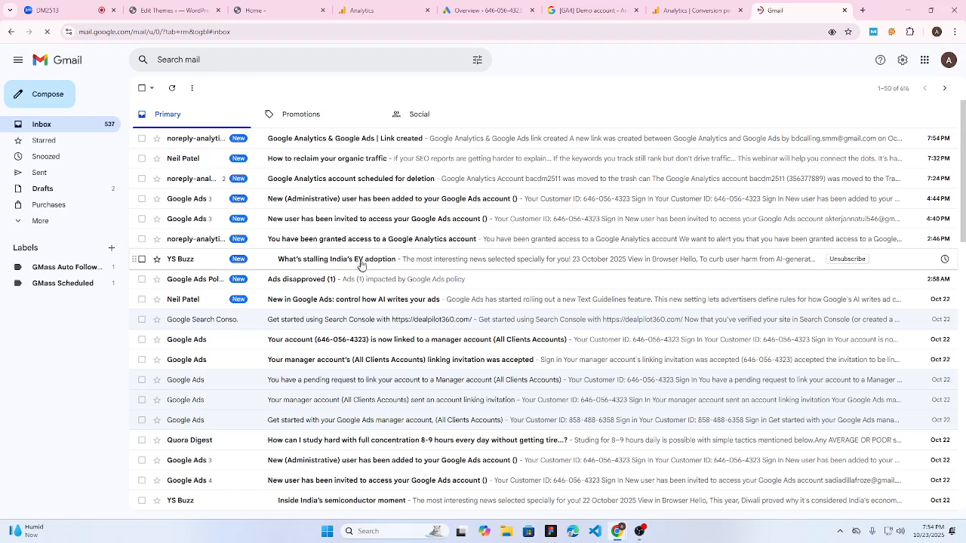
{"action": "left_click", "coordinate": [385, 140]}
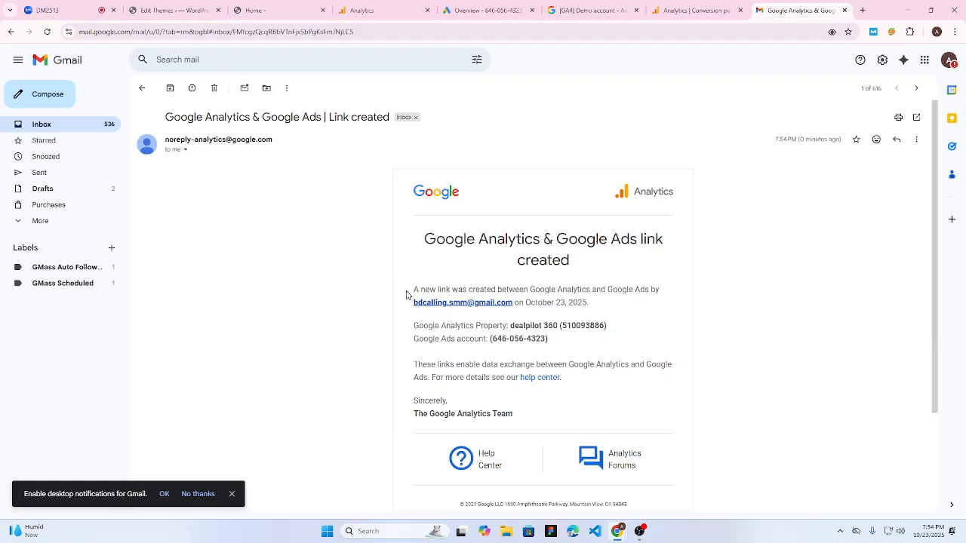
{"action": "left_click_drag", "start_coordinate": [408, 286], "coordinate": [535, 280]}
{"action": "left_click", "coordinate": [657, 299]}
{"action": "left_click_drag", "start_coordinate": [396, 306], "coordinate": [557, 326]}
{"action": "left_click", "coordinate": [544, 304]}
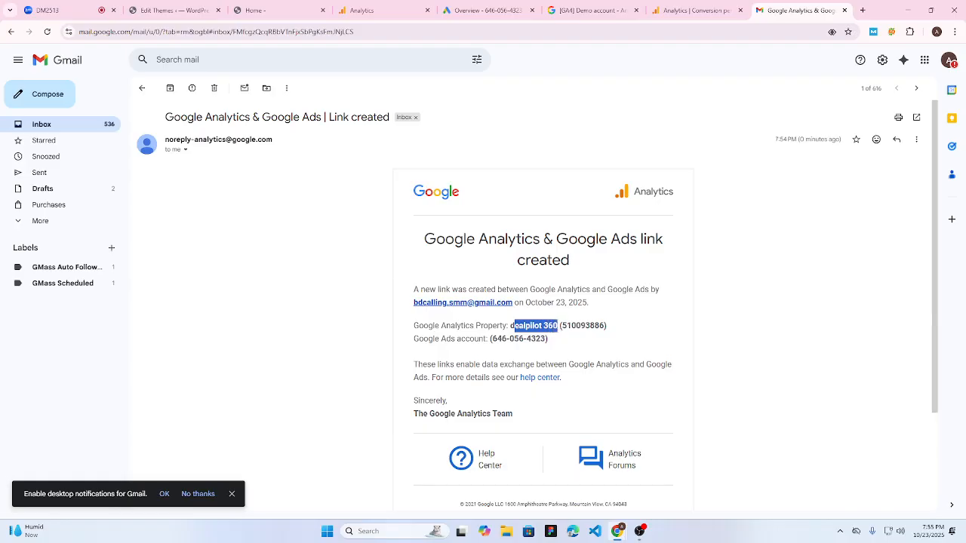
Scroll through the email, go back to the inbox, and reopen the 'Link created' email
{"action": "left_click_drag", "start_coordinate": [493, 340], "coordinate": [549, 340]}
{"action": "scroll", "coordinate": [549, 340], "scroll_direction": "down", "scroll_amount": 2}
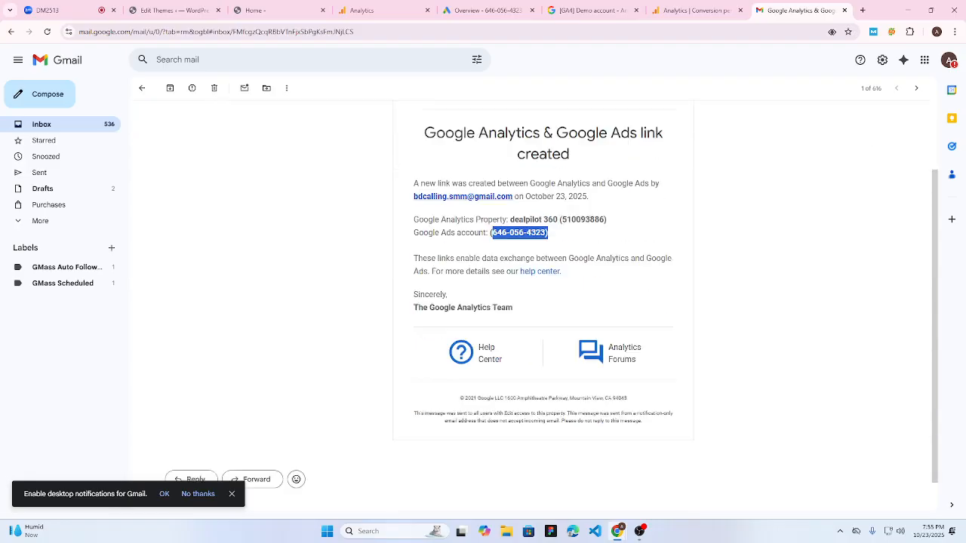
{"action": "scroll", "coordinate": [306, 400], "scroll_direction": "up", "scroll_amount": 1}
{"action": "scroll", "coordinate": [180, 158], "scroll_direction": "up", "scroll_amount": 1}
{"action": "left_click", "coordinate": [142, 89]}
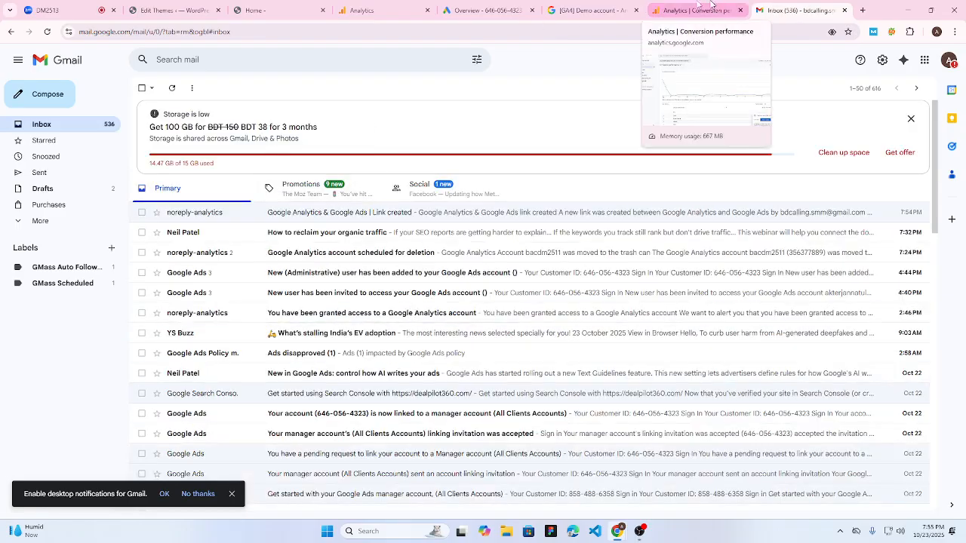
{"action": "left_click", "coordinate": [318, 215]}
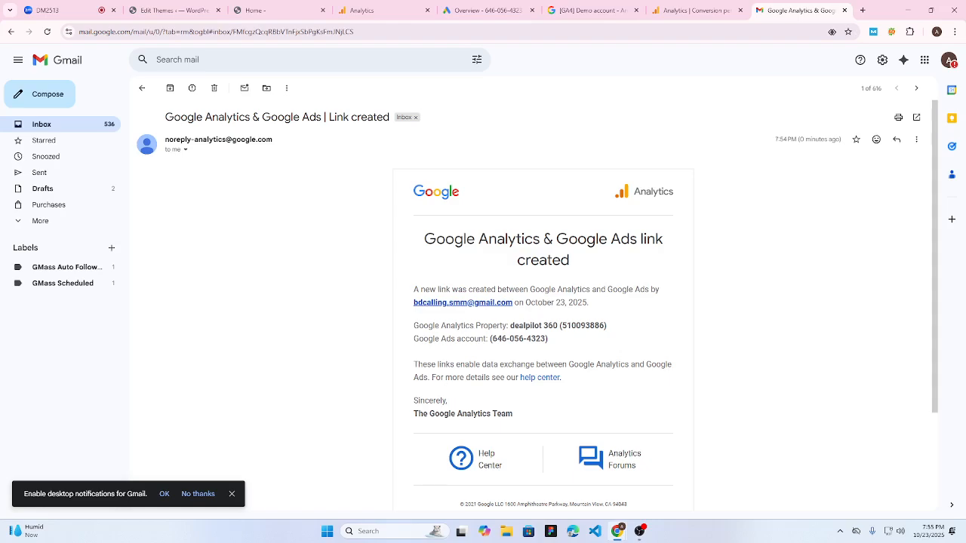
In Google Ads, view Recommendations and hide the Account paused banner, then return to Analytics
{"action": "left_click", "coordinate": [478, 6]}
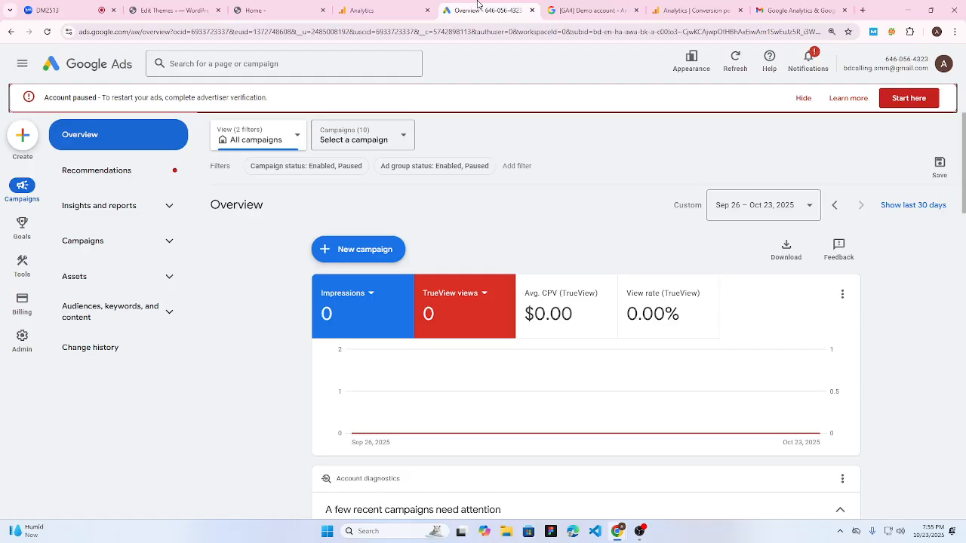
{"action": "left_click", "coordinate": [94, 184]}
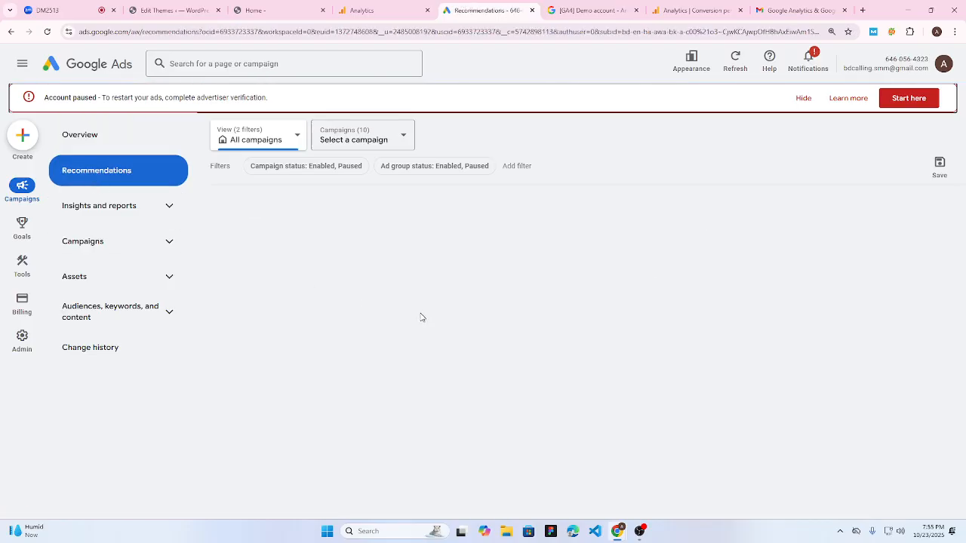
{"action": "left_click", "coordinate": [803, 99]}
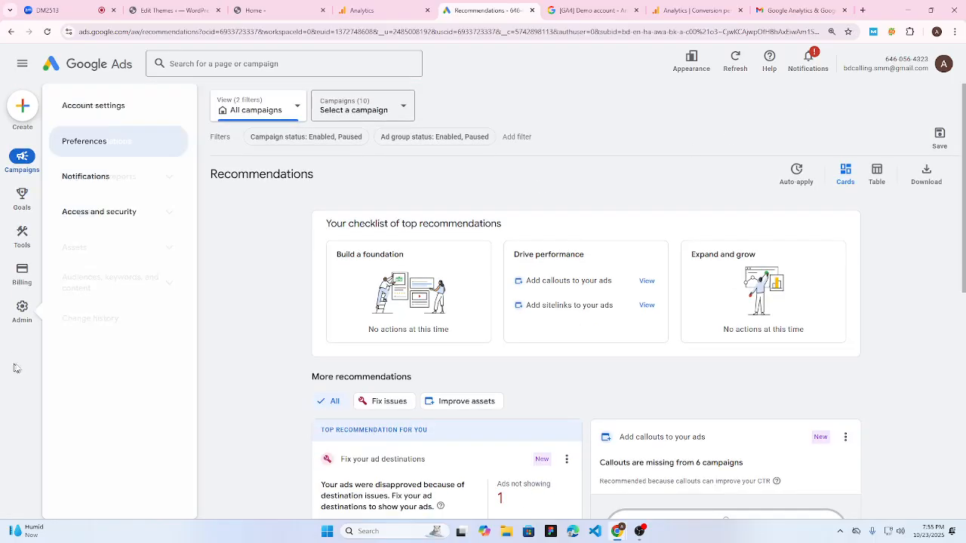
{"action": "left_click", "coordinate": [385, 9]}
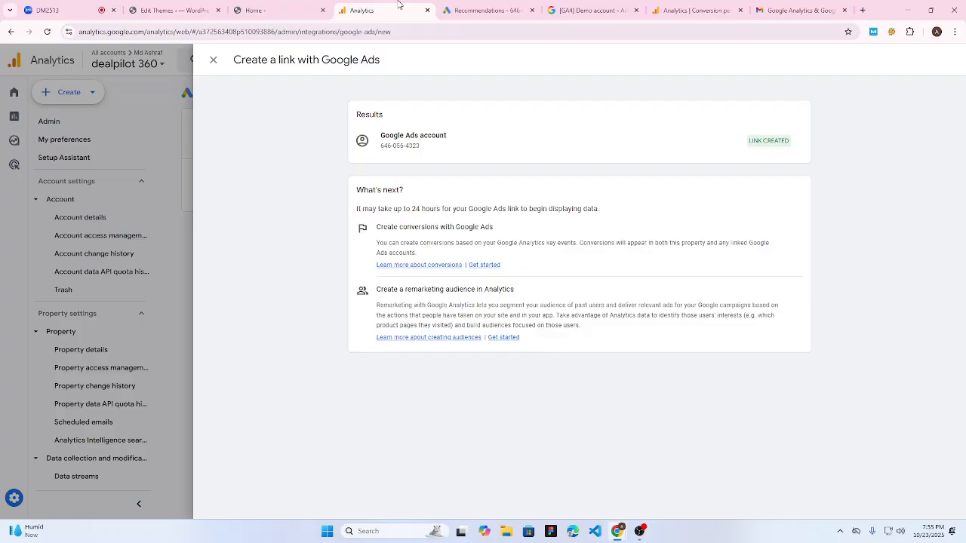
Close the link results and open the linked Google Ads account's details and user access list
{"action": "left_click", "coordinate": [213, 60]}
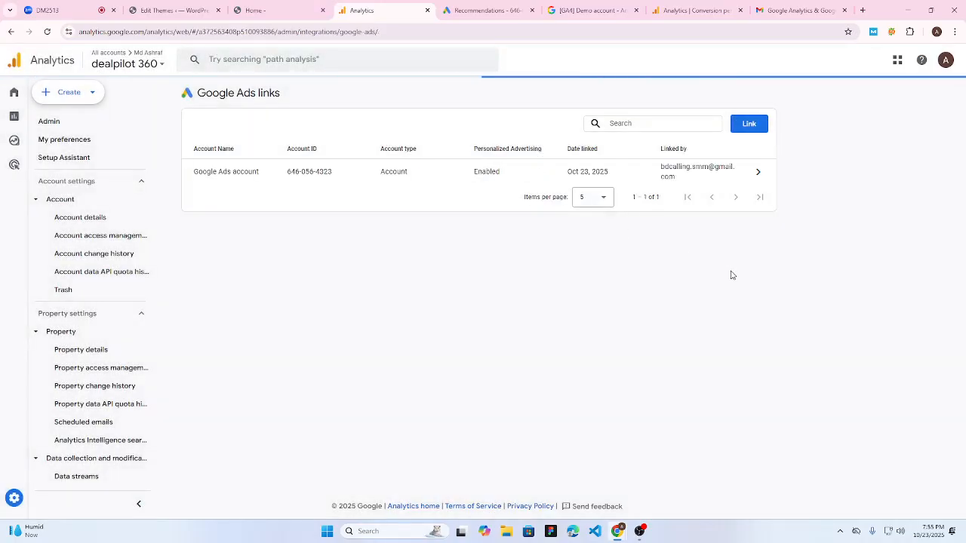
{"action": "left_click", "coordinate": [345, 181]}
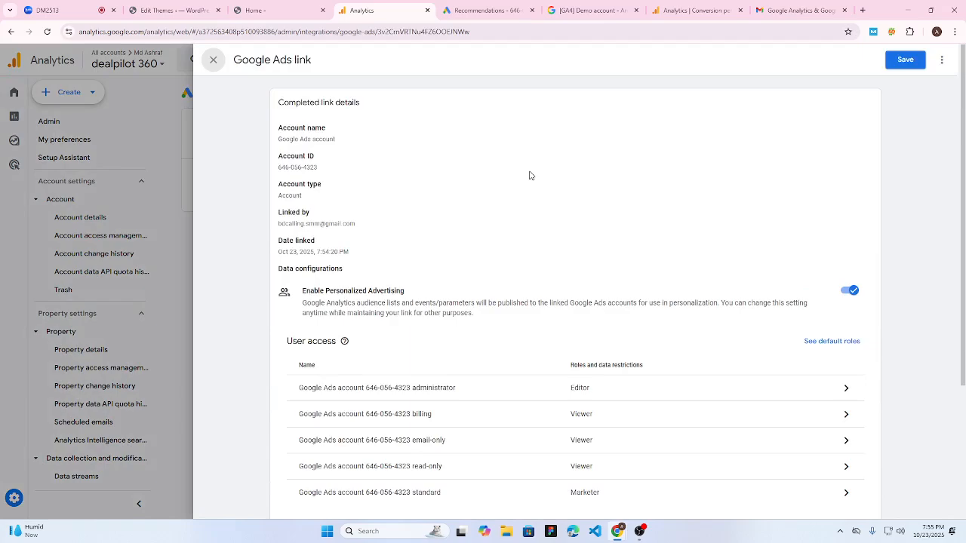
{"action": "scroll", "coordinate": [565, 214], "scroll_direction": "down", "scroll_amount": 3}
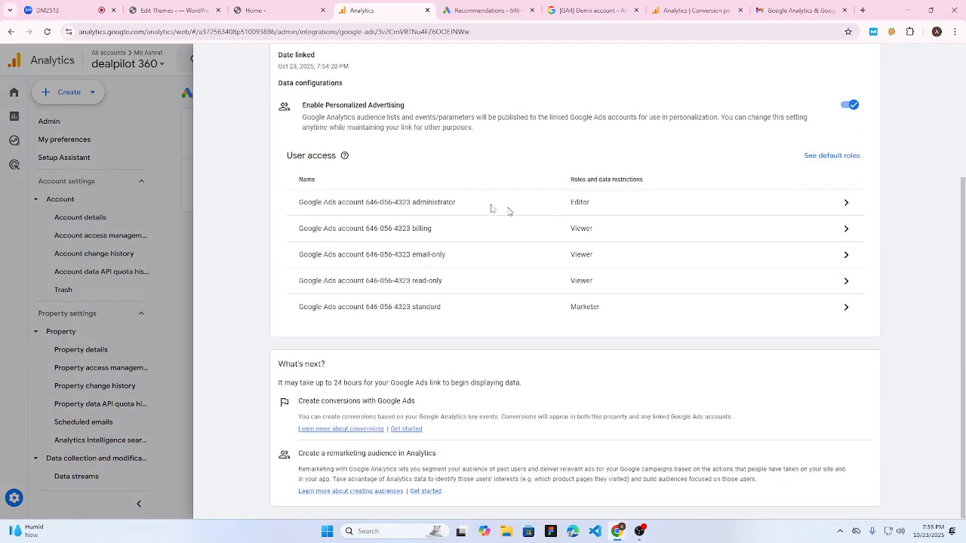
{"action": "left_click_drag", "start_coordinate": [296, 154], "coordinate": [346, 157]}
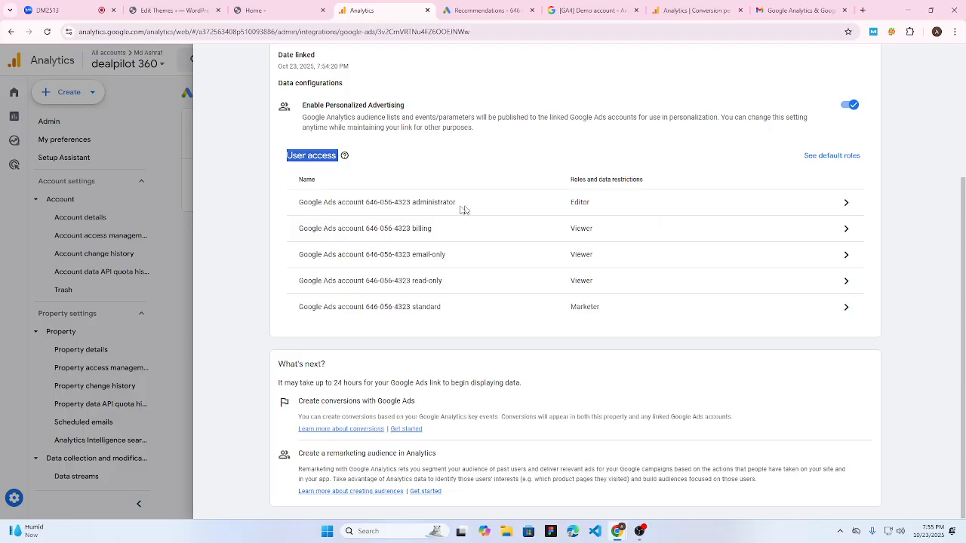
{"action": "left_click_drag", "start_coordinate": [412, 202], "coordinate": [486, 204]}
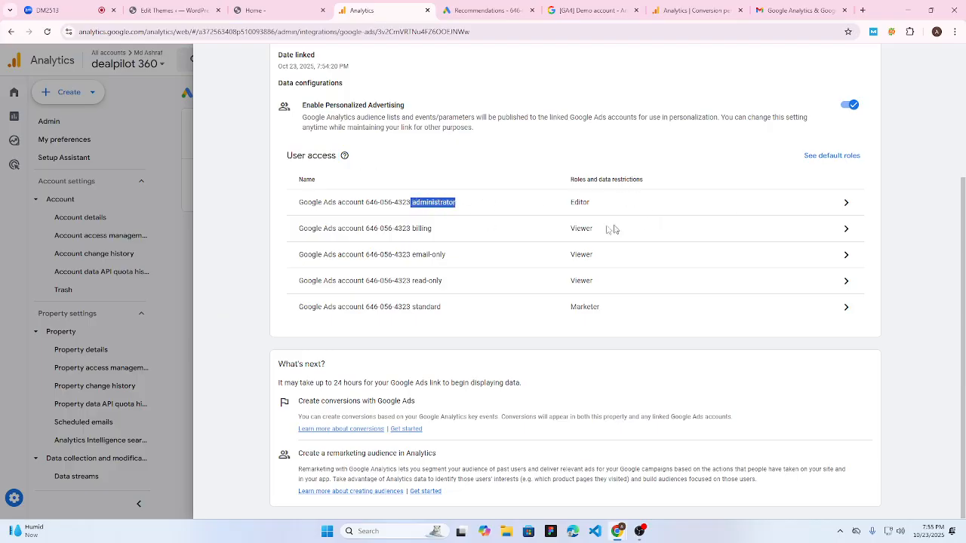
{"action": "left_click_drag", "start_coordinate": [570, 226], "coordinate": [593, 228]}
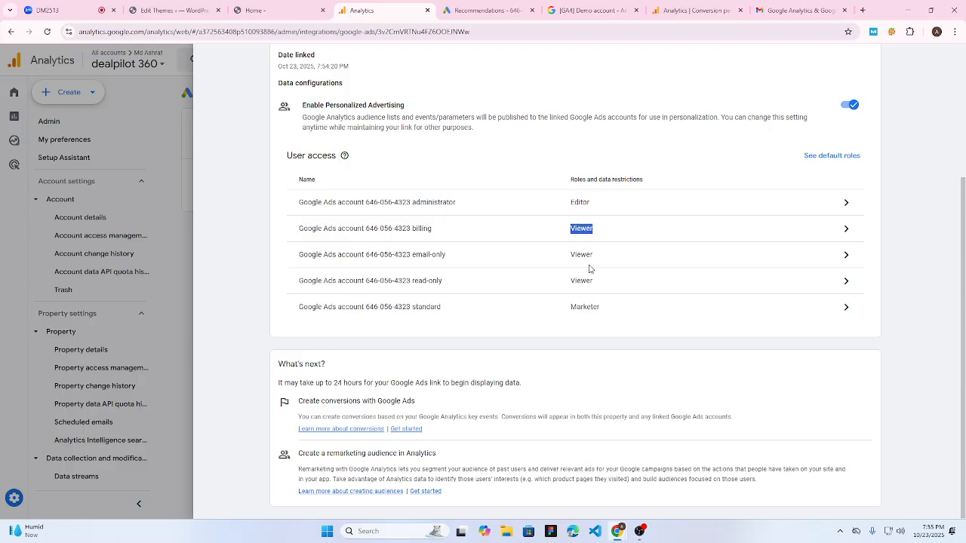
{"action": "left_click_drag", "start_coordinate": [406, 227], "coordinate": [448, 230]}
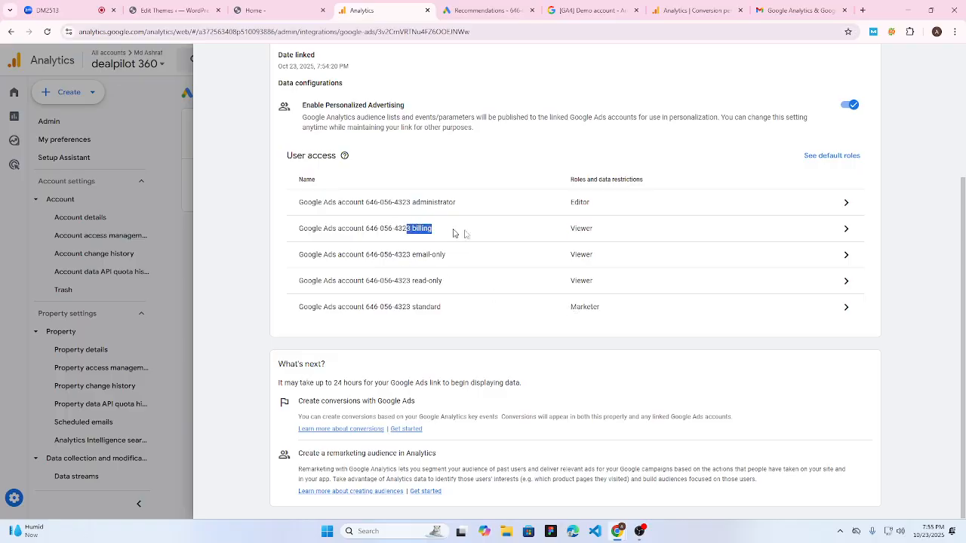
Change the billing user's role from Viewer to Administrator and save it
{"action": "left_click", "coordinate": [846, 229]}
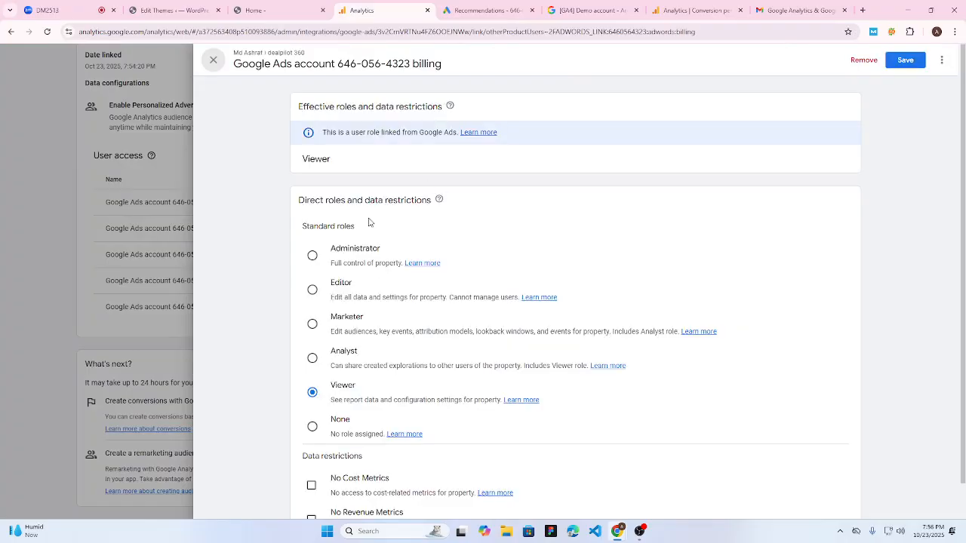
{"action": "left_click", "coordinate": [312, 256]}
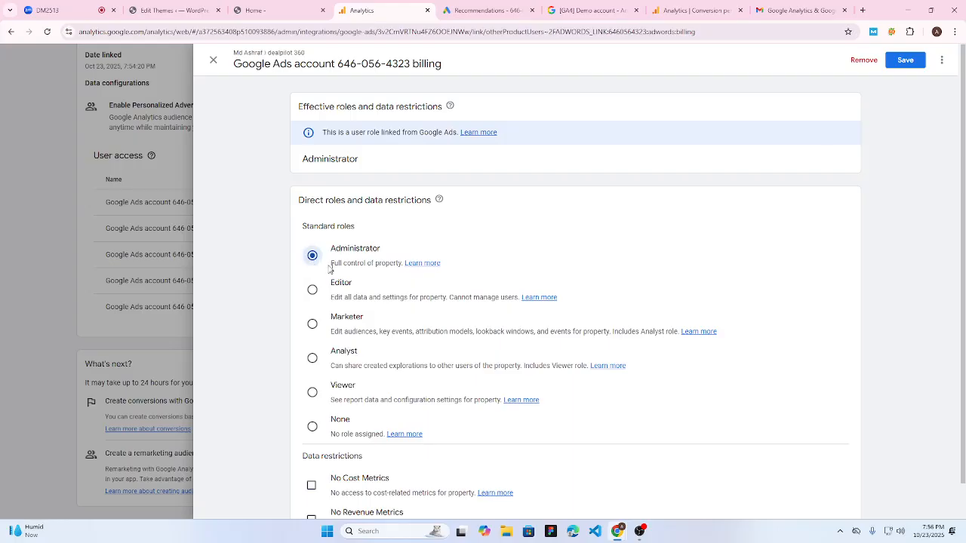
{"action": "left_click", "coordinate": [906, 59]}
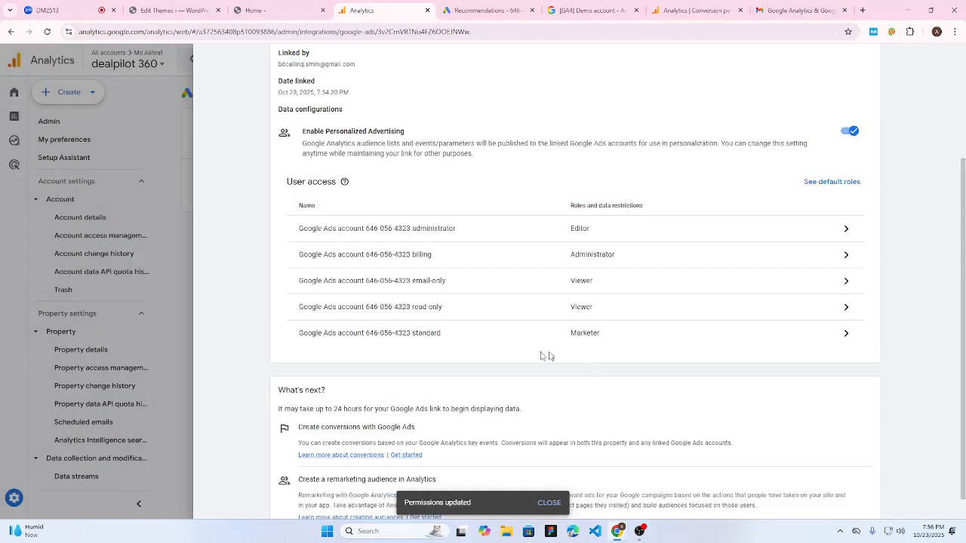
{"action": "left_click_drag", "start_coordinate": [621, 262], "coordinate": [574, 255]}
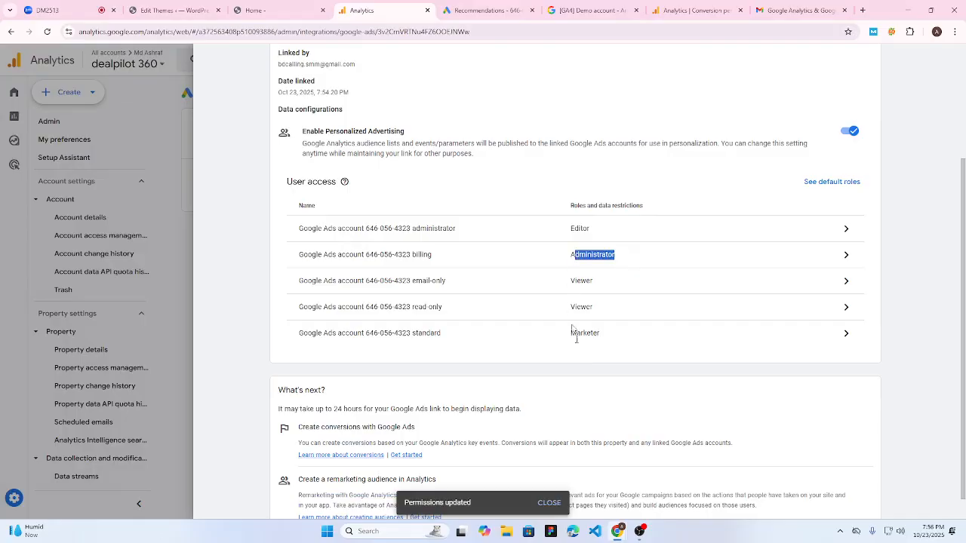
{"action": "scroll", "coordinate": [593, 349], "scroll_direction": "down", "scroll_amount": 1}
{"action": "scroll", "coordinate": [593, 349], "scroll_direction": "up", "scroll_amount": 3}
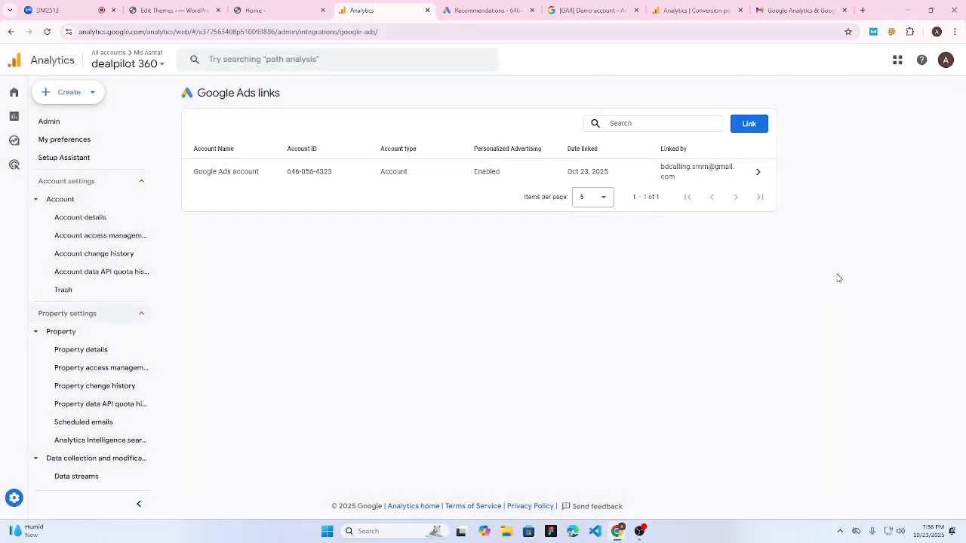
Reopen the linked account's details, review them, and close the panel
{"action": "left_click", "coordinate": [250, 171]}
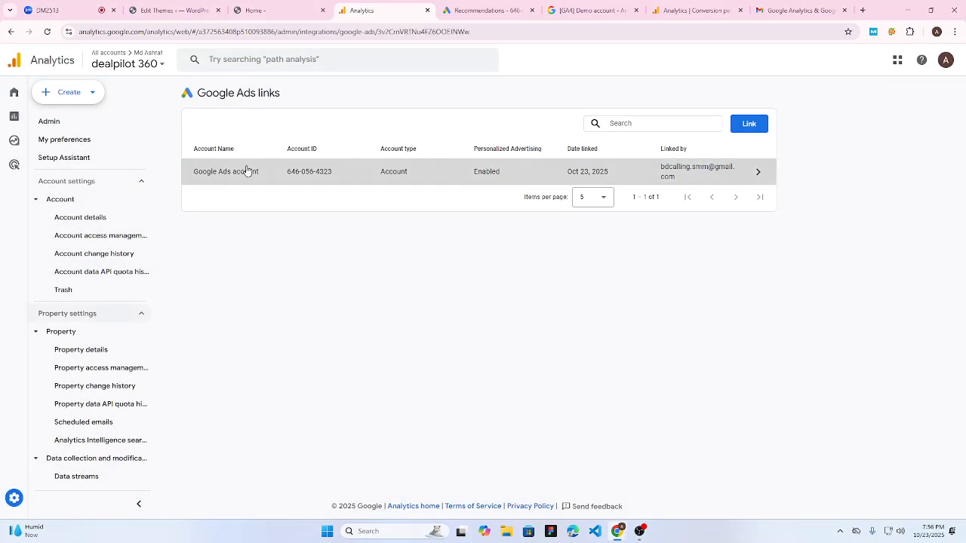
{"action": "scroll", "coordinate": [356, 351], "scroll_direction": "down", "scroll_amount": 3}
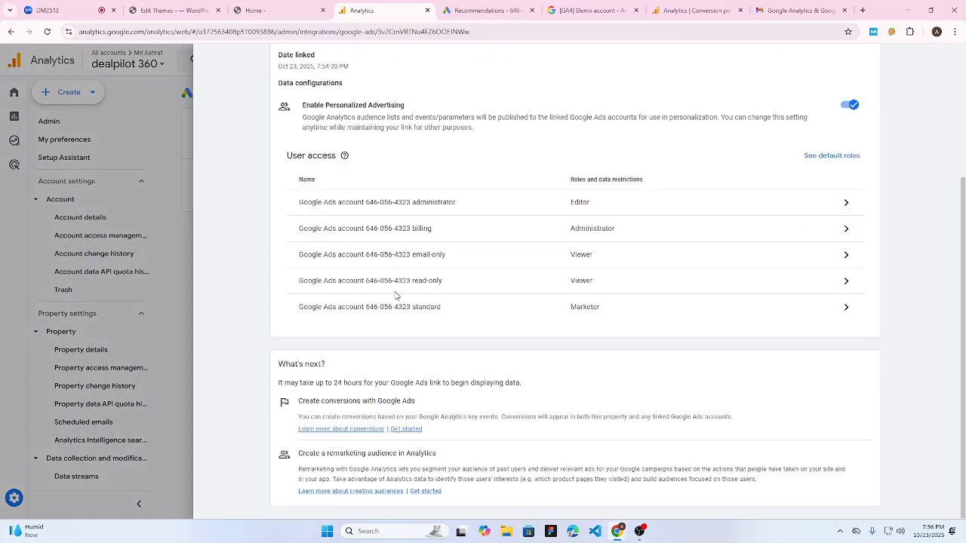
{"action": "scroll", "coordinate": [327, 266], "scroll_direction": "up", "scroll_amount": 5}
{"action": "left_click", "coordinate": [212, 60]}
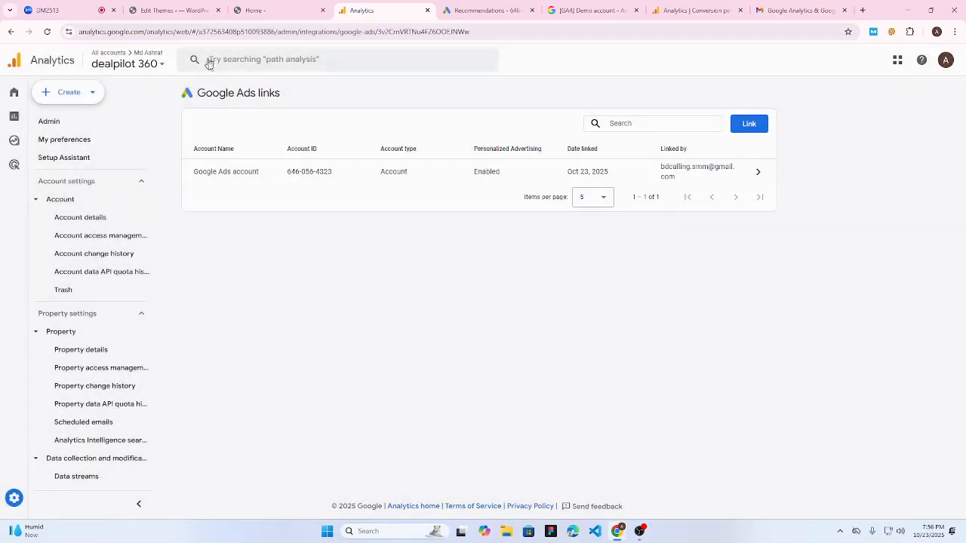
Open dealpilot 360's Advertising snapshot and compare it with the Google Ads recommendations tab
{"action": "mouse_move", "coordinate": [11, 167]}
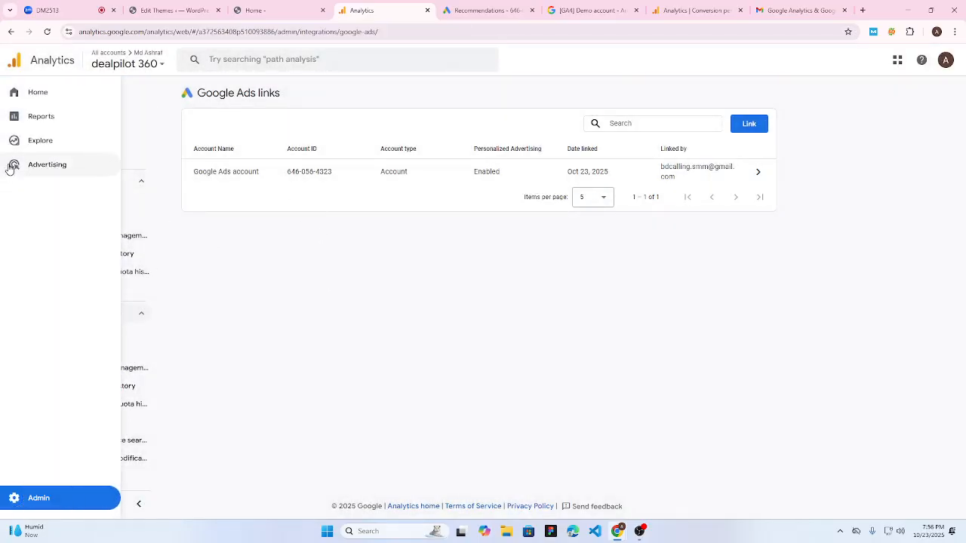
{"action": "left_click", "coordinate": [52, 172]}
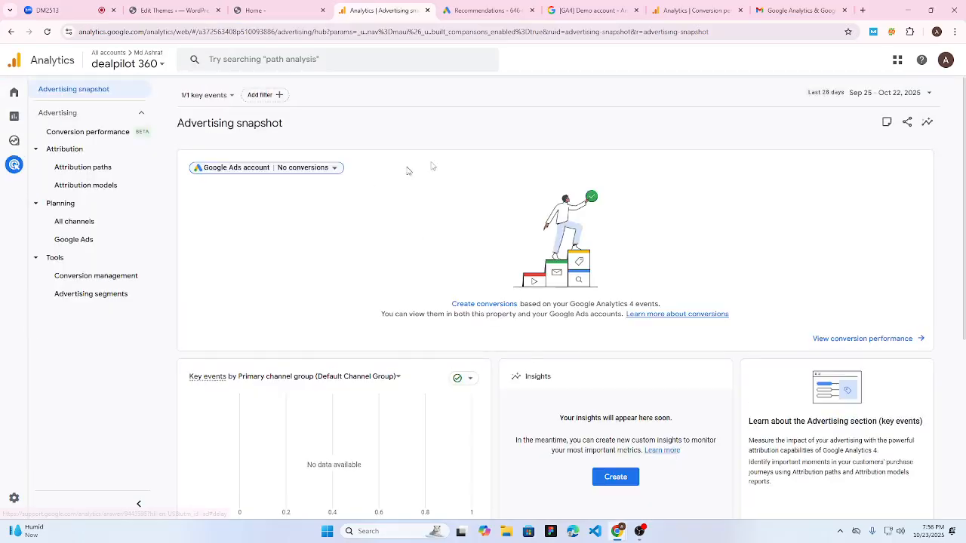
{"action": "left_click", "coordinate": [483, 10]}
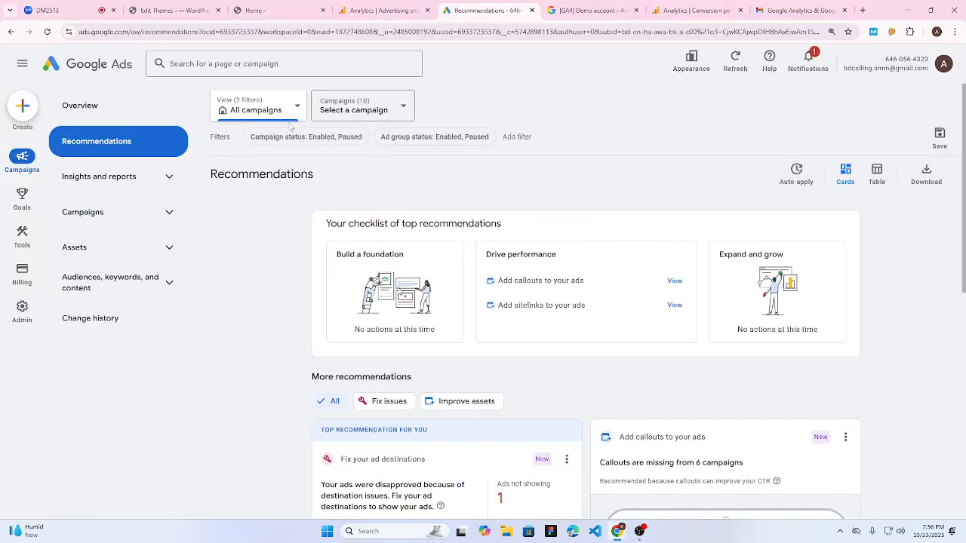
{"action": "left_click", "coordinate": [276, 10]}
{"action": "left_click", "coordinate": [381, 10]}
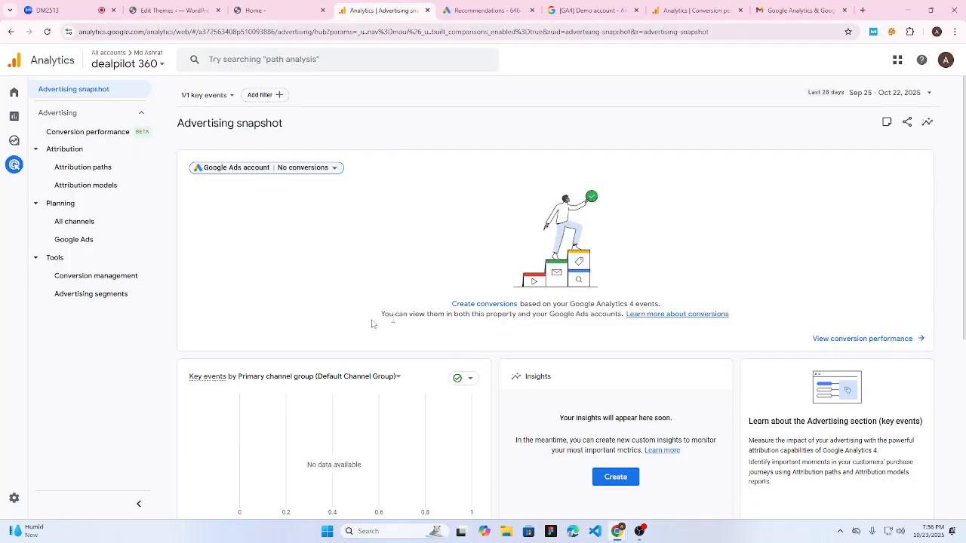
{"action": "scroll", "coordinate": [448, 287], "scroll_direction": "down", "scroll_amount": 2}
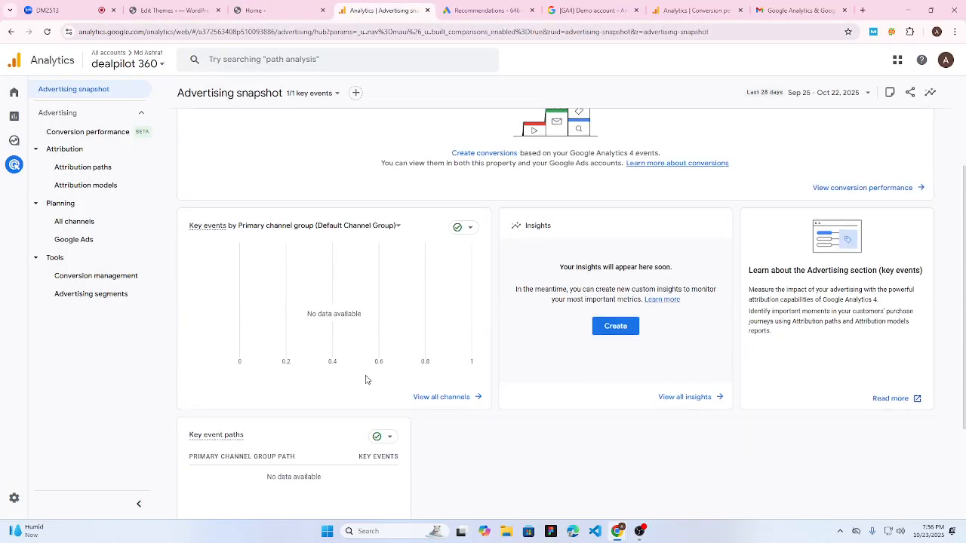
{"action": "scroll", "coordinate": [365, 379], "scroll_direction": "down", "scroll_amount": 2}
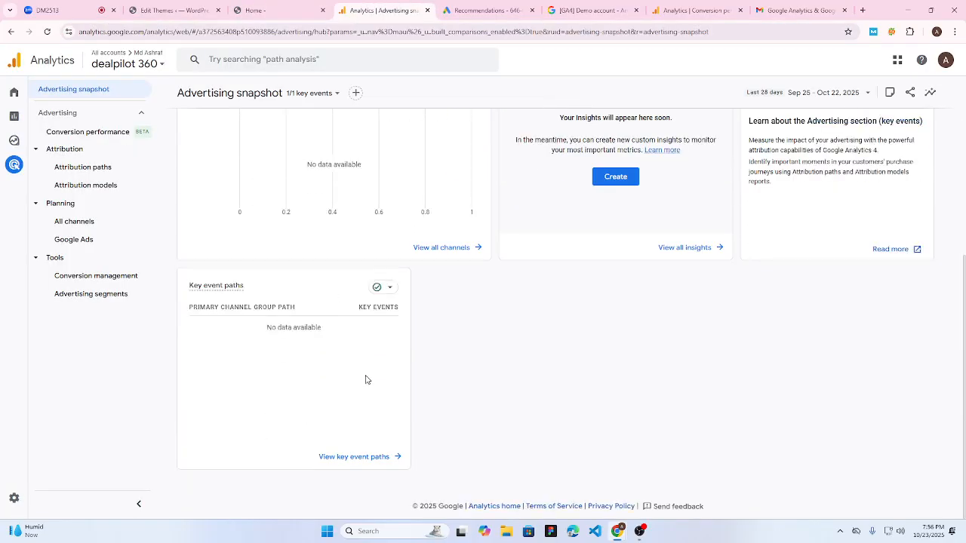
{"action": "left_click", "coordinate": [475, 9]}
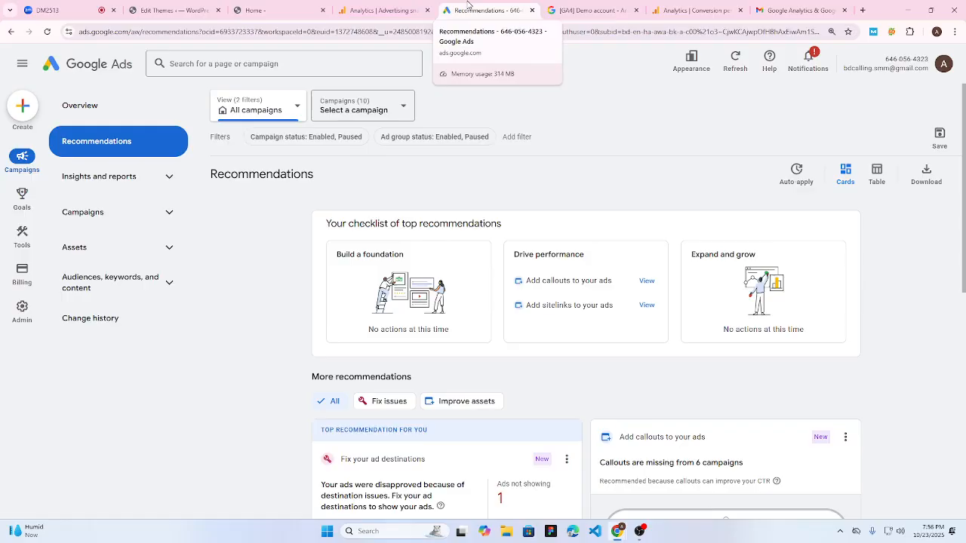
{"action": "left_click", "coordinate": [383, 11]}
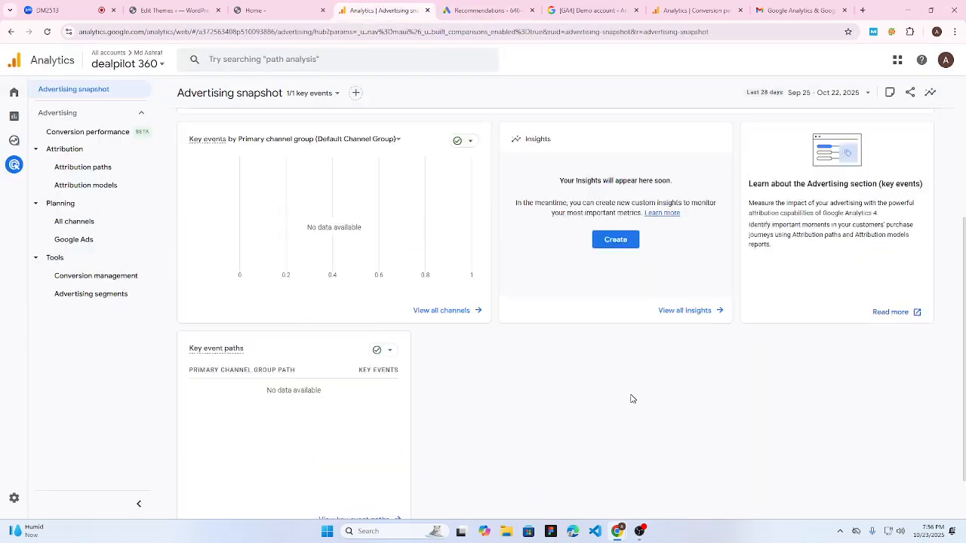
{"action": "scroll", "coordinate": [633, 399], "scroll_direction": "up", "scroll_amount": 4}
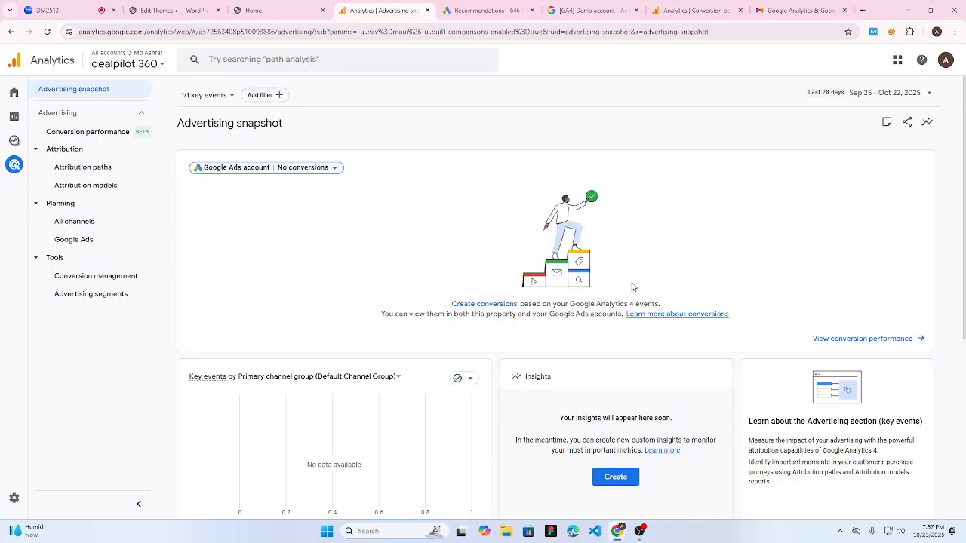
Close the other browser tabs and open a blank new tab
{"action": "mouse_move", "coordinate": [623, 532]}
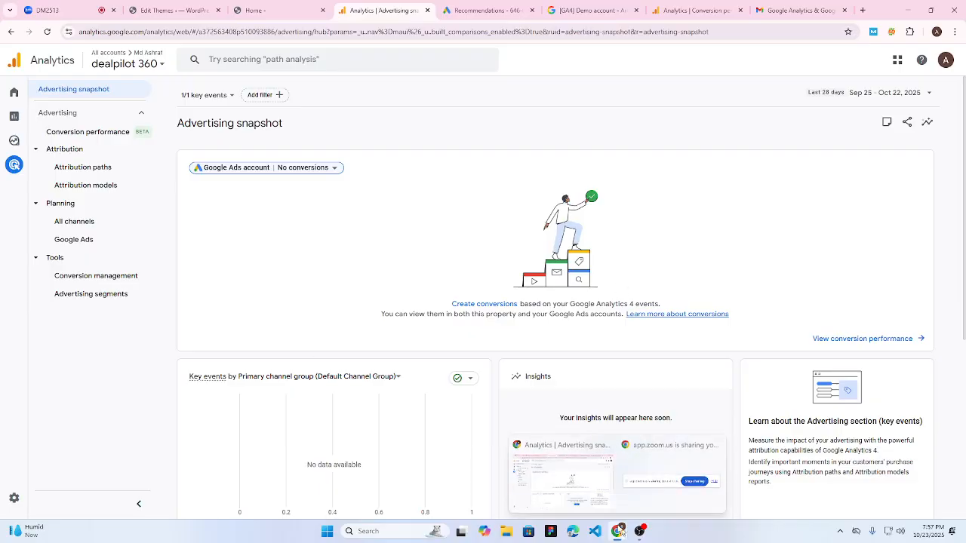
{"action": "left_click", "coordinate": [574, 489]}
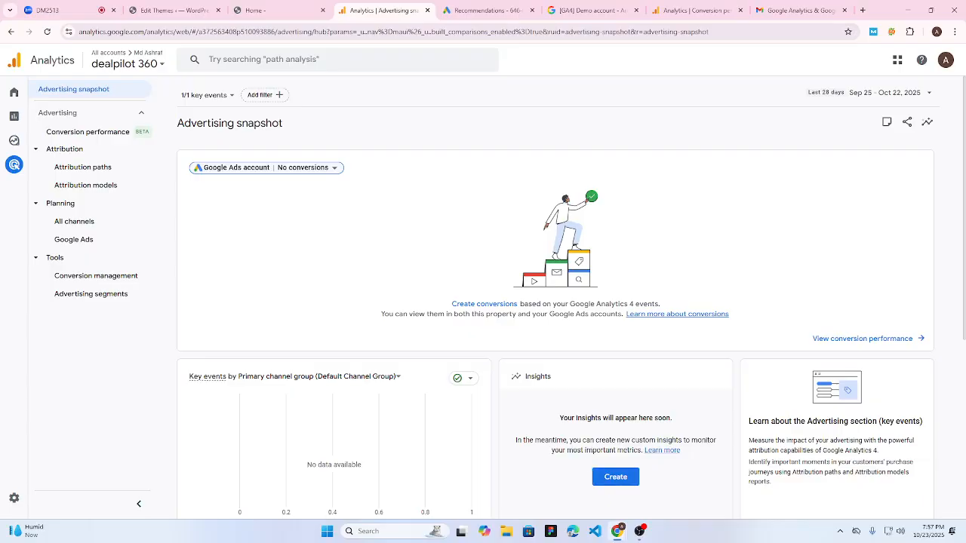
{"action": "left_click", "coordinate": [640, 531]}
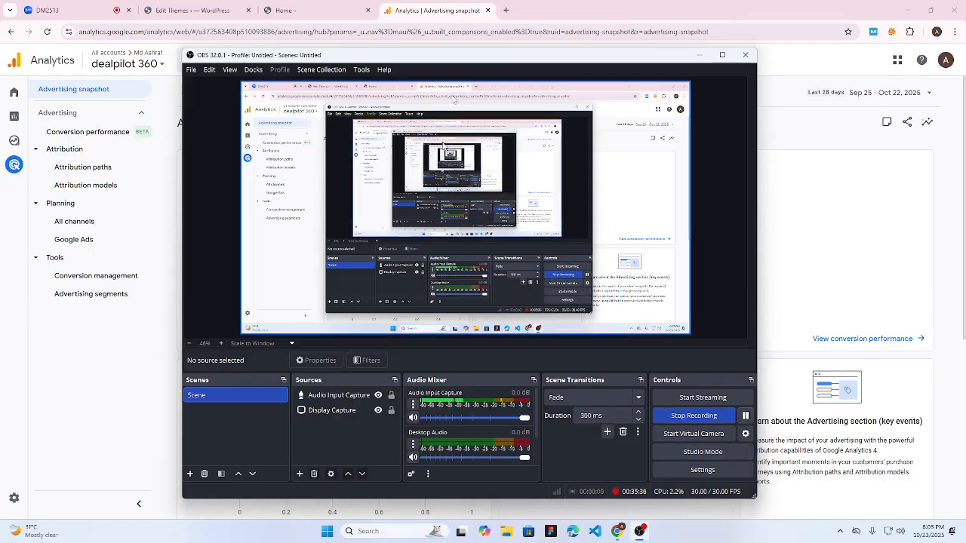
{"action": "left_click", "coordinate": [701, 58]}
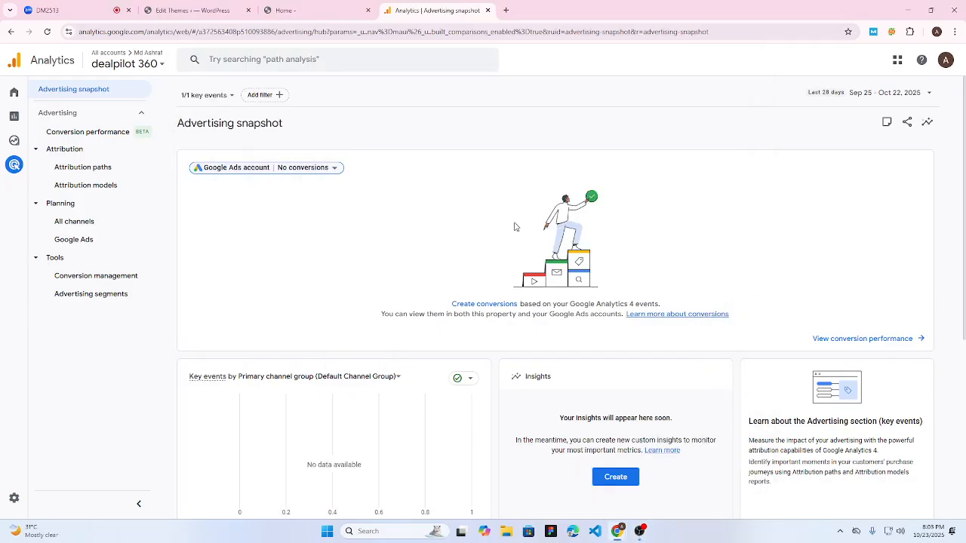
{"action": "left_click", "coordinate": [506, 10]}
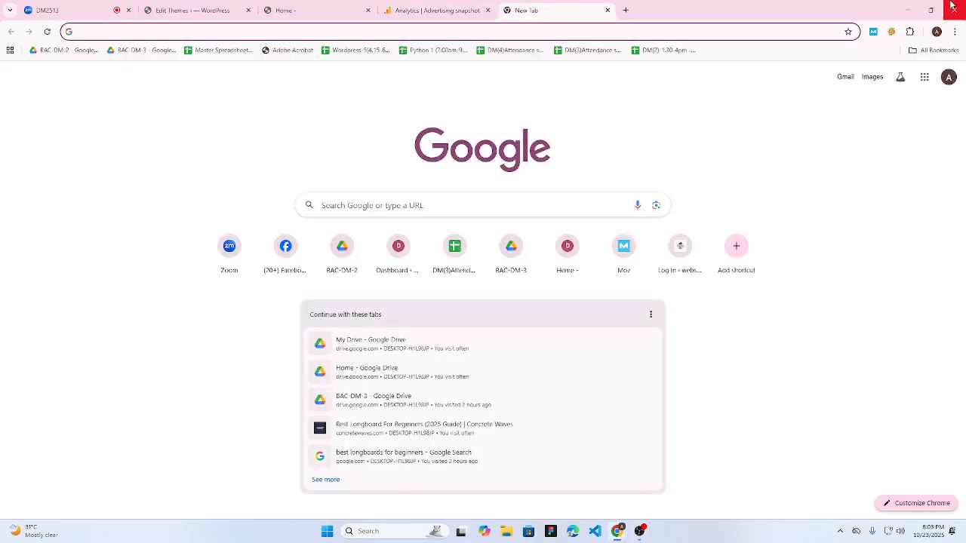
Search Google for 'google search console' using the autocomplete suggestion
{"action": "type", "text": "google sea"}
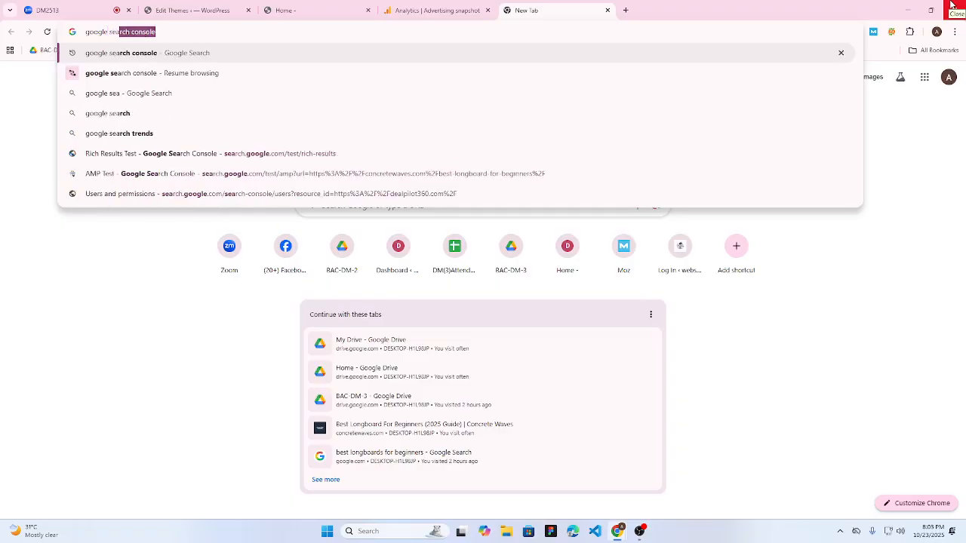
{"action": "key", "text": "Return"}
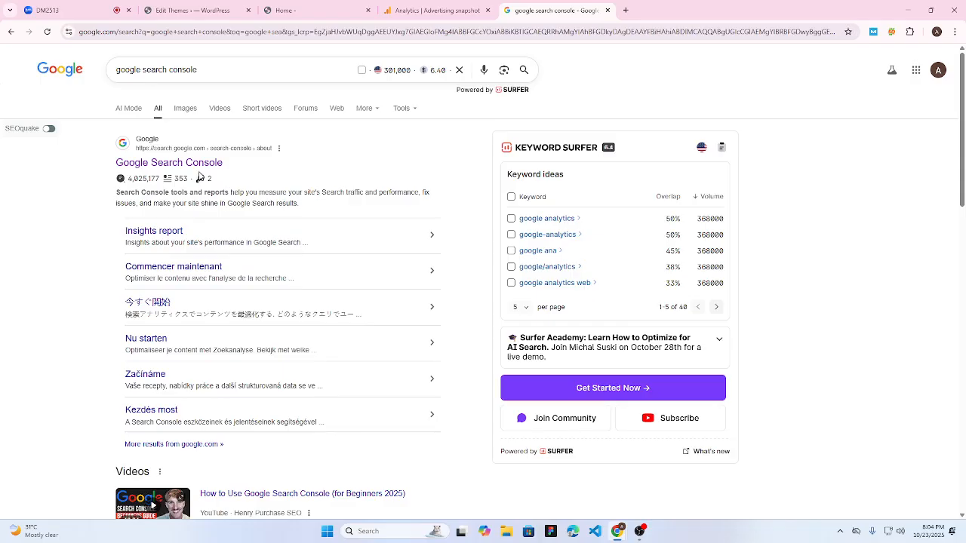
{"action": "left_click", "coordinate": [625, 10]}
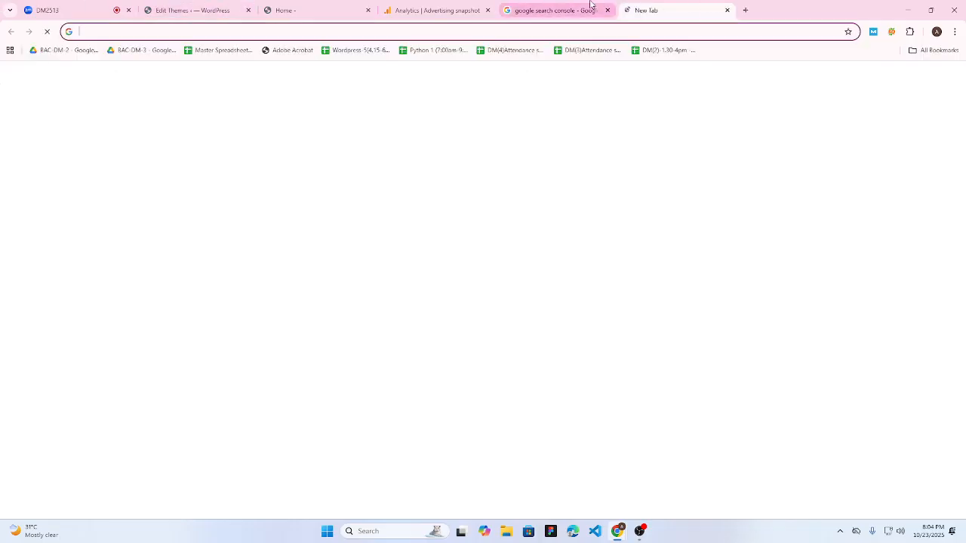
{"action": "type", "text": "site"}
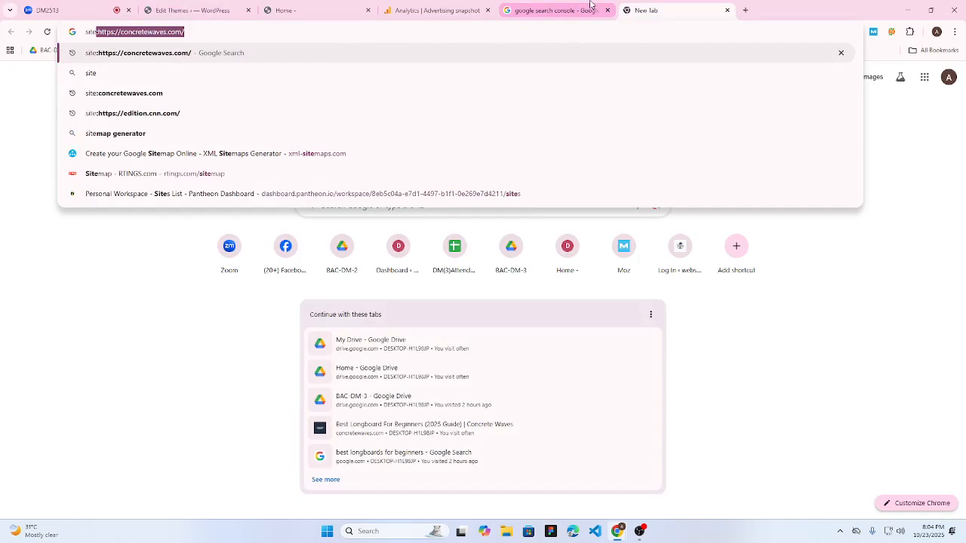
{"action": "key", "text": "Right"}
{"action": "key", "text": "Return"}
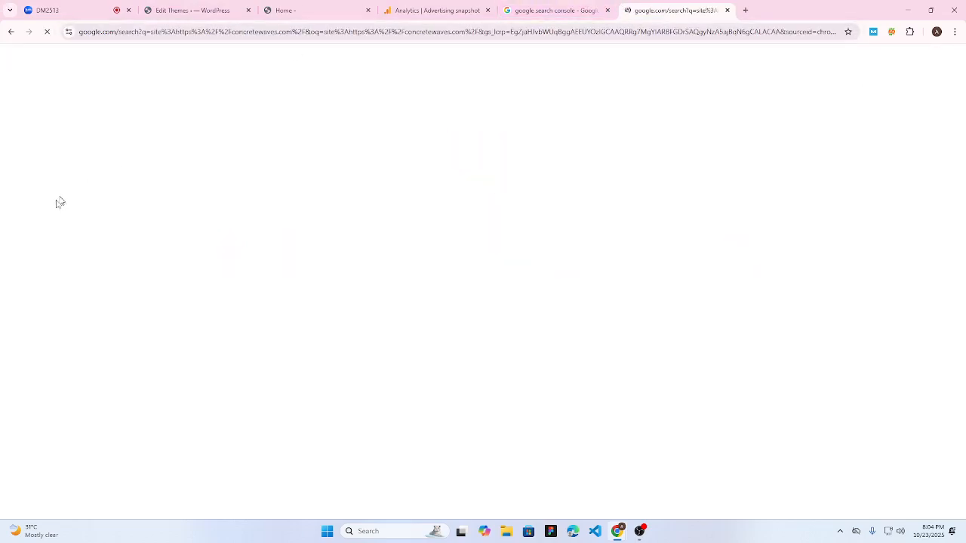
{"action": "left_click_drag", "start_coordinate": [109, 141], "coordinate": [255, 136]}
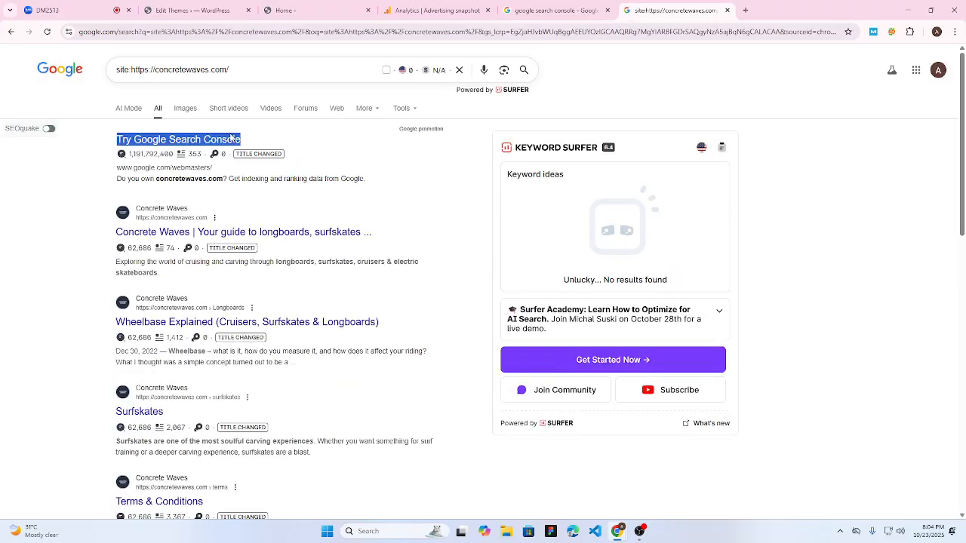
{"action": "key", "text": "super+plus"}
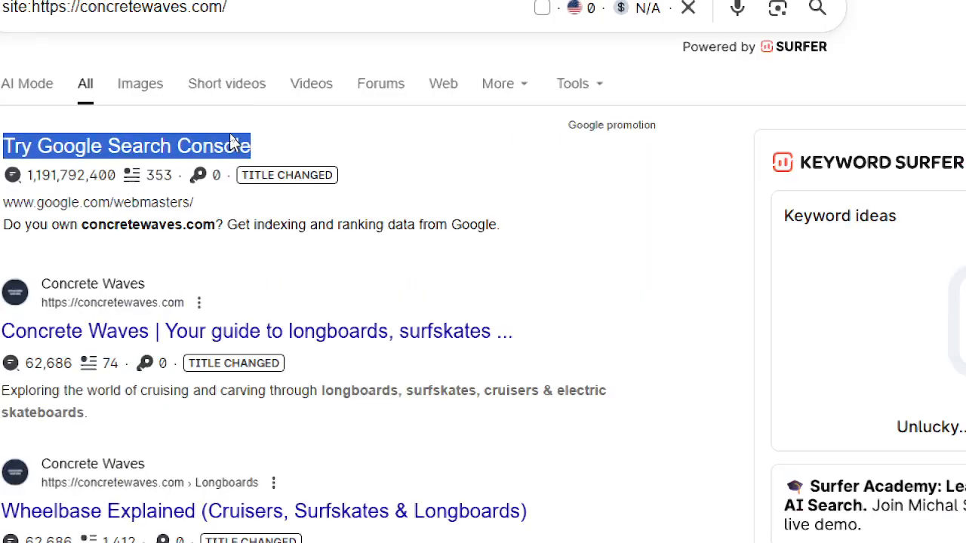
{"action": "left_click", "coordinate": [33, 253]}
{"action": "left_click_drag", "start_coordinate": [155, 224], "coordinate": [269, 224]}
{"action": "left_click_drag", "start_coordinate": [574, 231], "coordinate": [293, 225]}
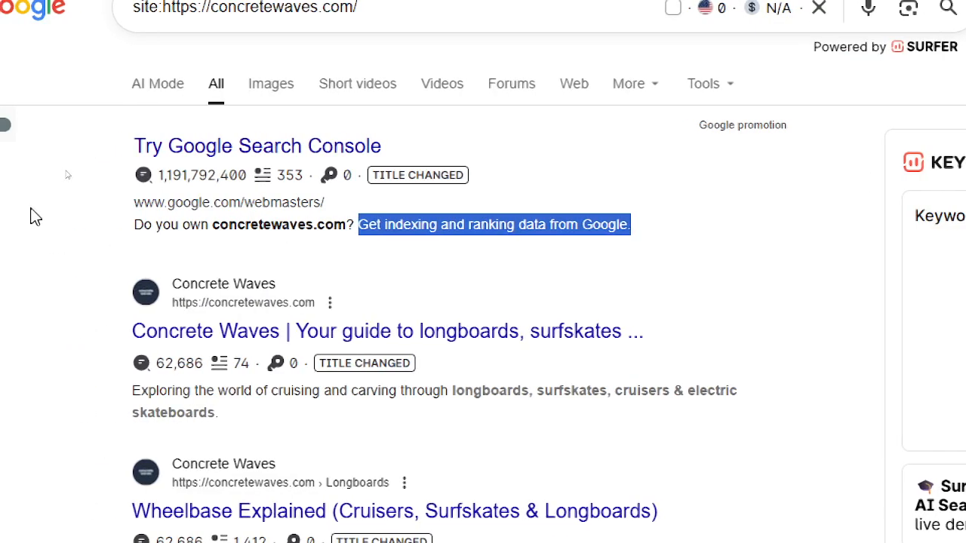
{"action": "left_click", "coordinate": [34, 216]}
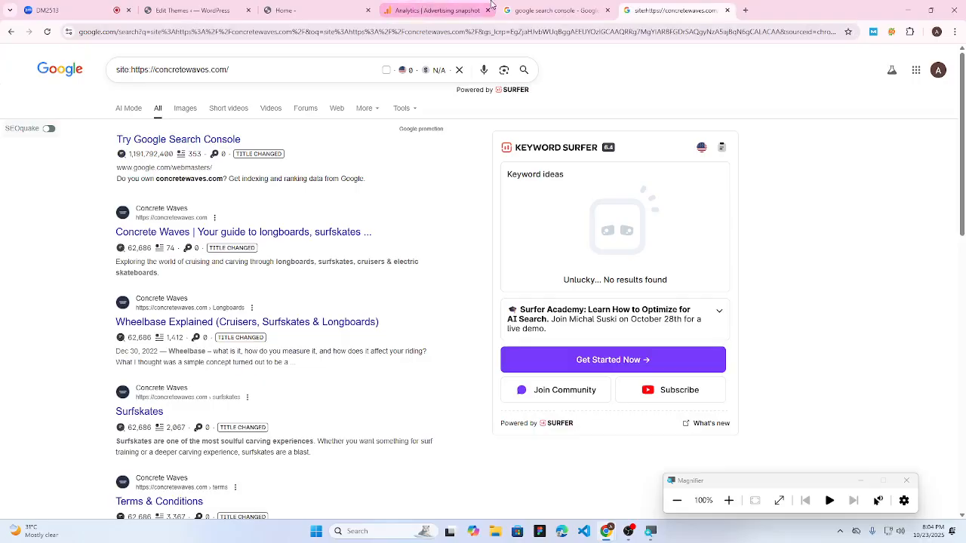
Open the dealpilot360.com Search Console overview, close that tab, and show the Chrome profiles
{"action": "left_click", "coordinate": [433, 10]}
{"action": "left_click", "coordinate": [551, 9]}
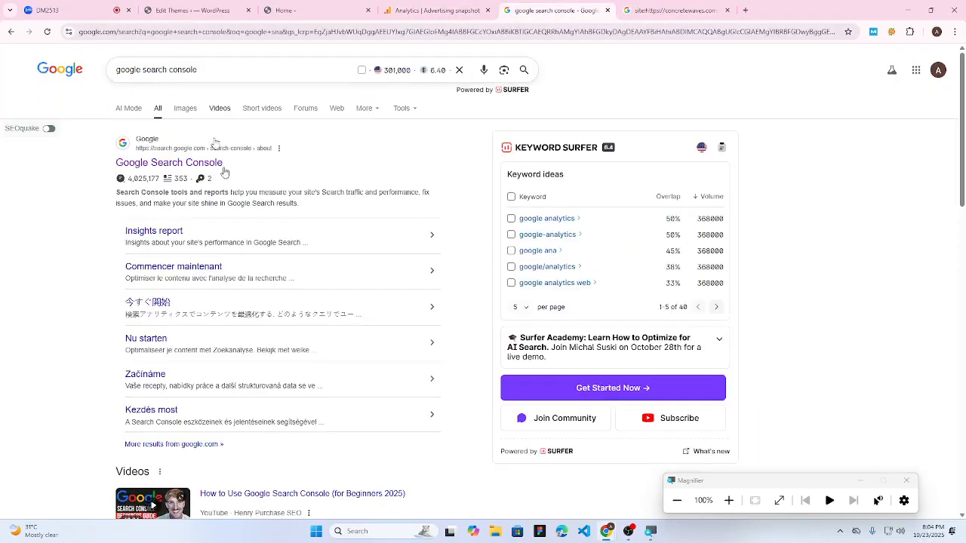
{"action": "left_click", "coordinate": [170, 163]}
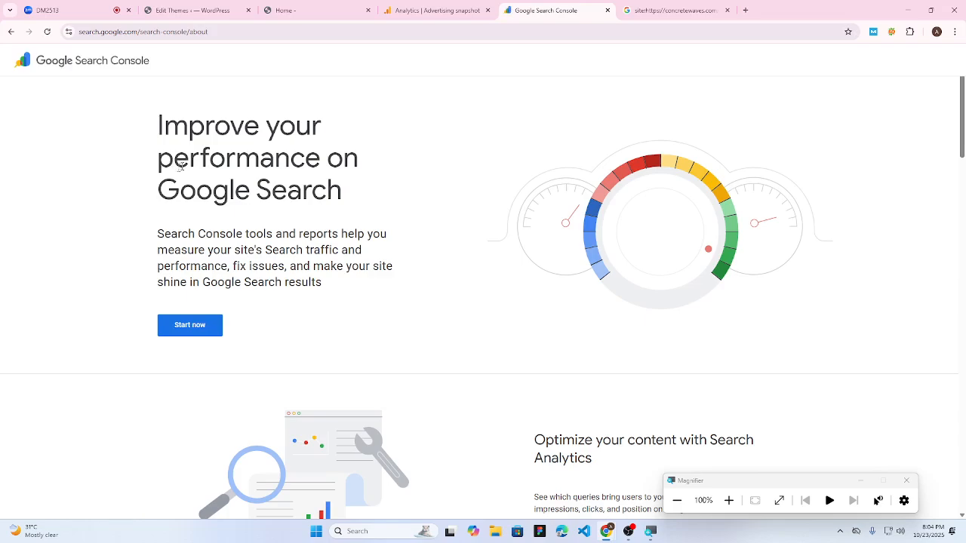
{"action": "left_click", "coordinate": [201, 11]}
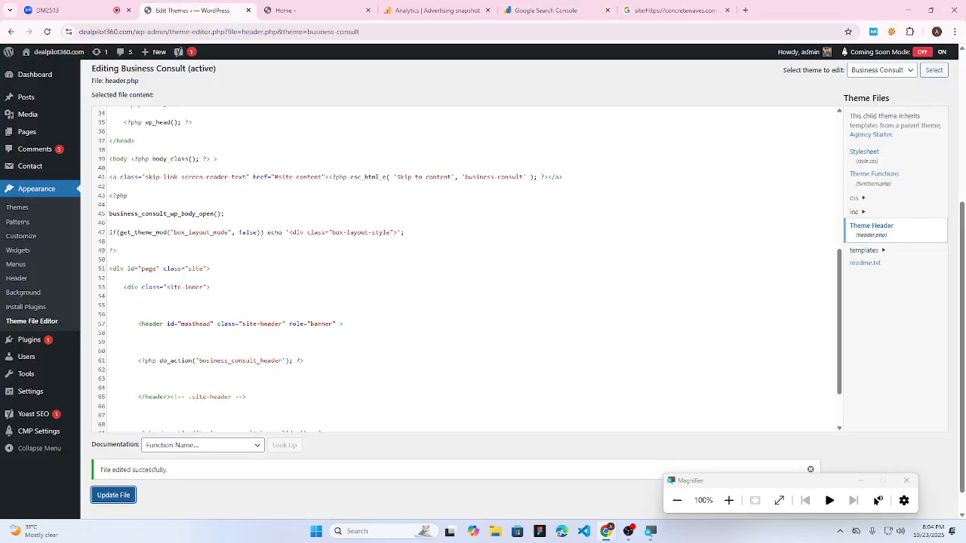
{"action": "left_click", "coordinate": [545, 10]}
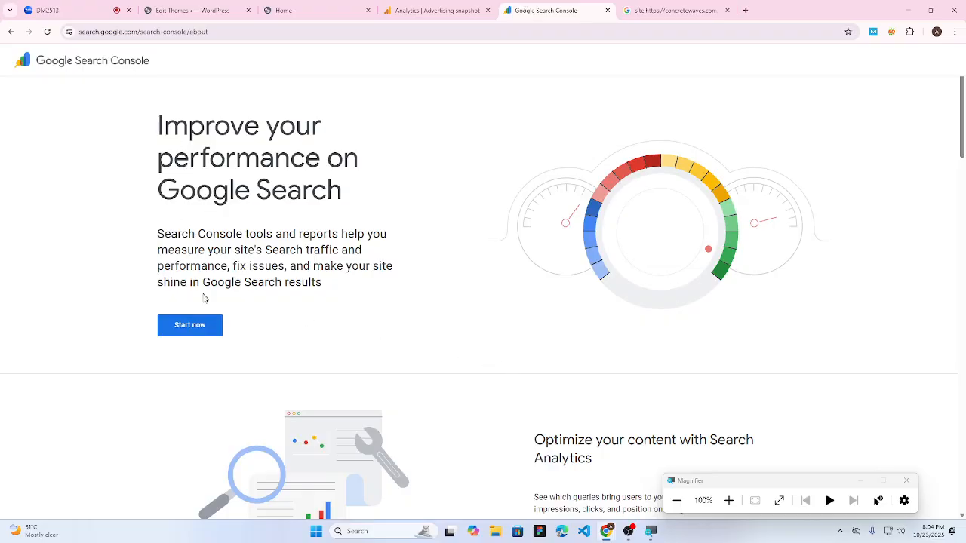
{"action": "left_click", "coordinate": [201, 325]}
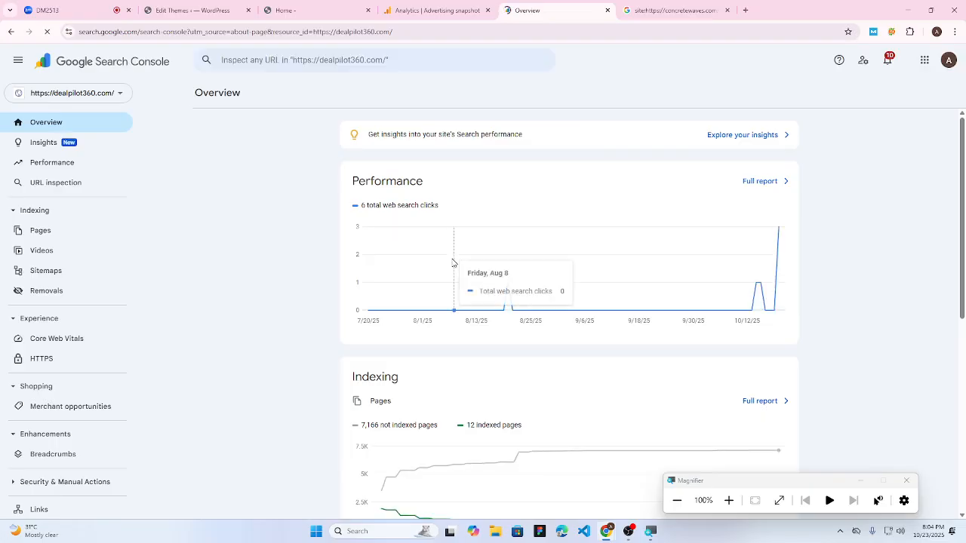
{"action": "left_click", "coordinate": [608, 11]}
{"action": "left_click", "coordinate": [937, 32]}
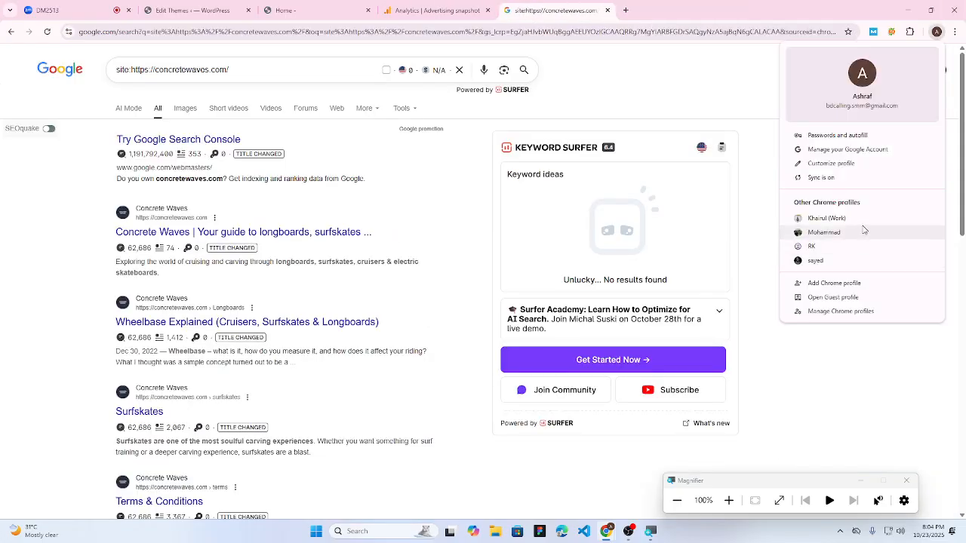
In another Chrome profile window, search 'google search console' and open the Search Console result
{"action": "left_click", "coordinate": [858, 259]}
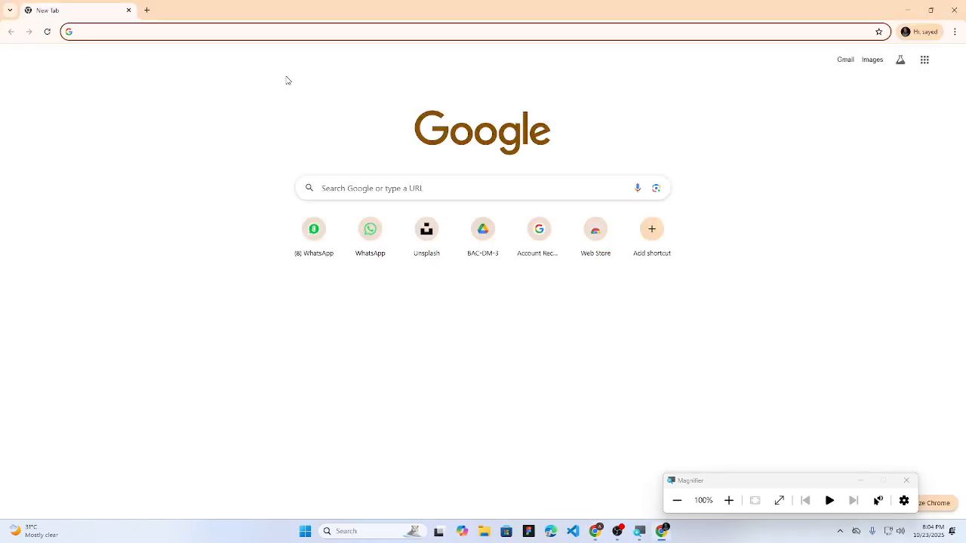
{"action": "type", "text": "google searc"}
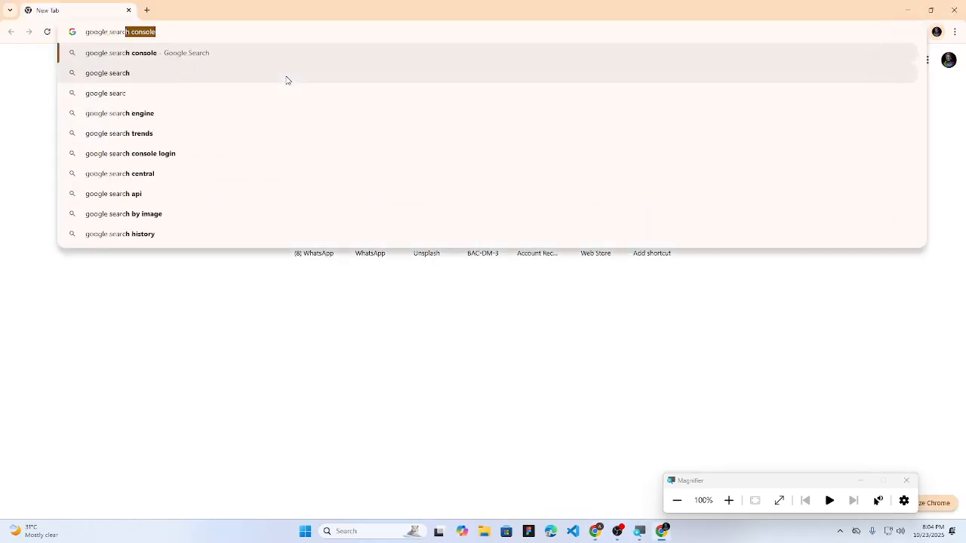
{"action": "key", "text": "Return"}
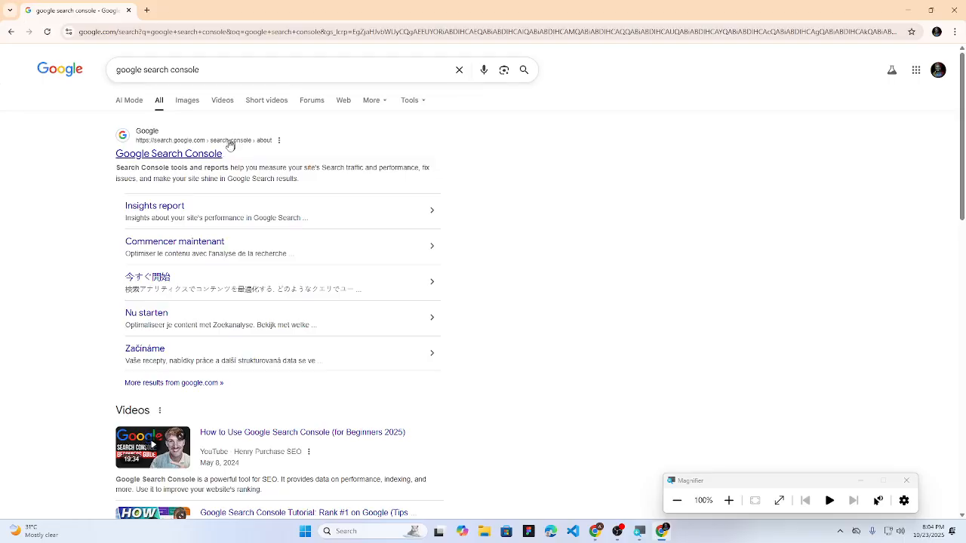
{"action": "left_click", "coordinate": [232, 145]}
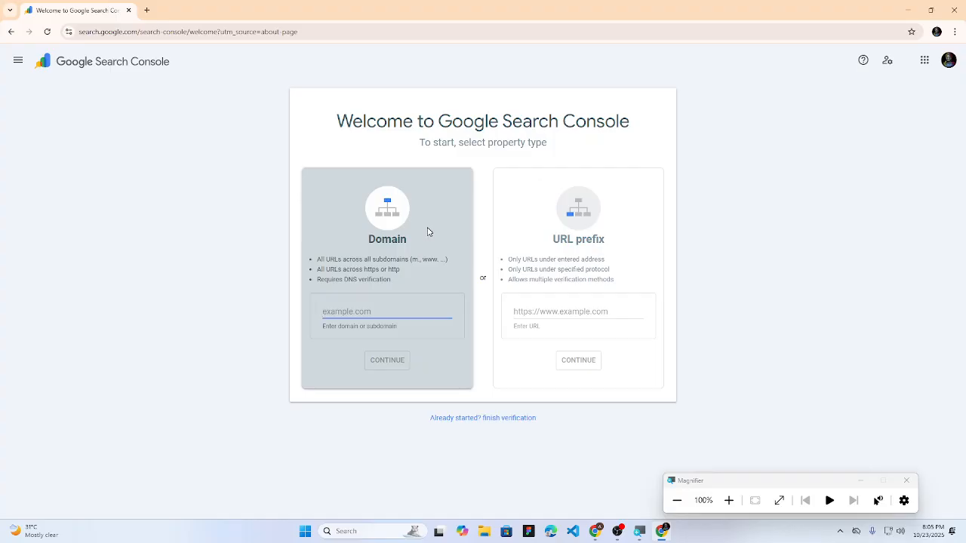
{"action": "left_click", "coordinate": [553, 309]}
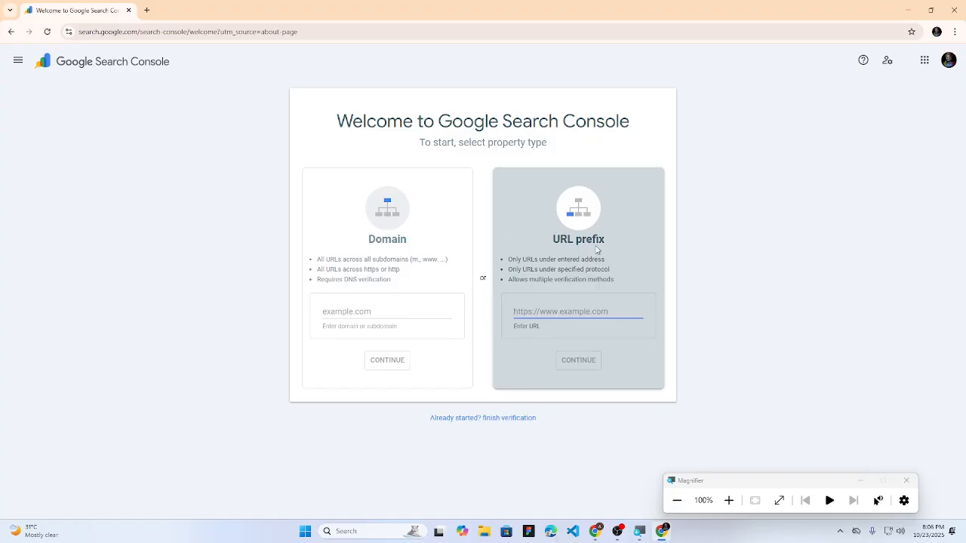
{"action": "mouse_move", "coordinate": [662, 531]}
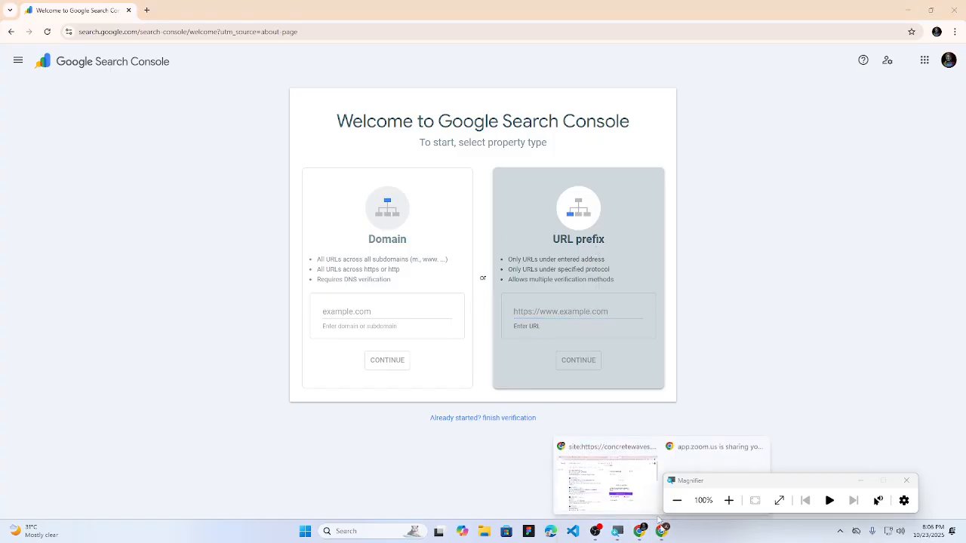
{"action": "left_click", "coordinate": [620, 474]}
{"action": "left_click", "coordinate": [196, 10]}
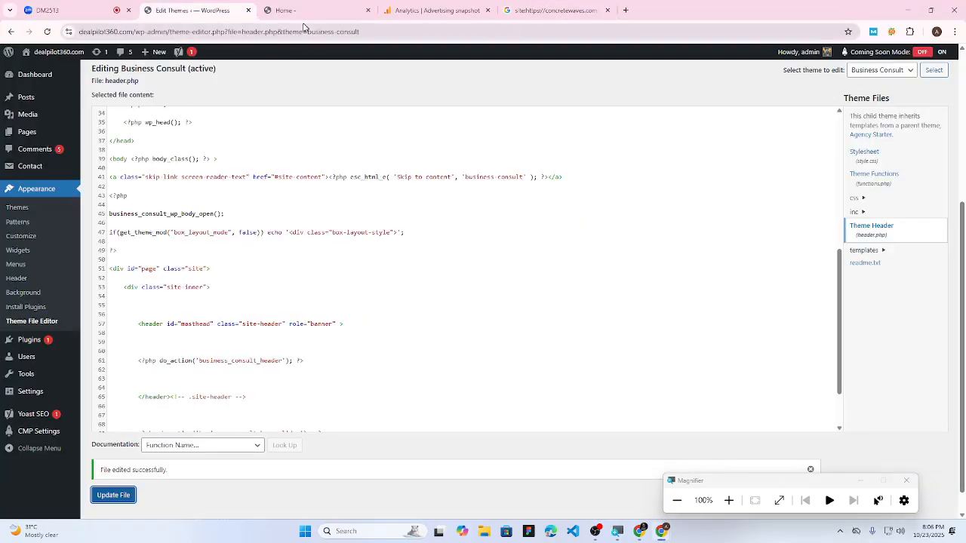
{"action": "left_click", "coordinate": [317, 9]}
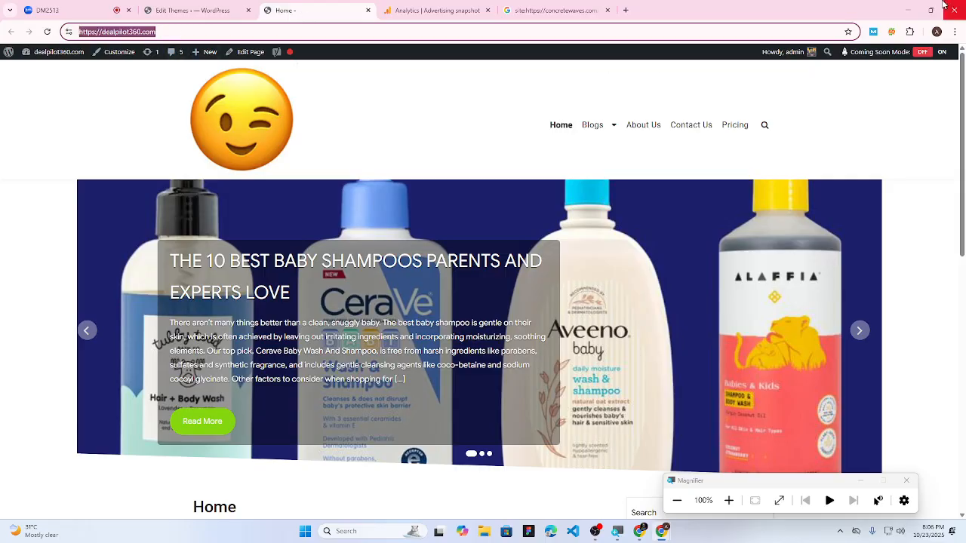
{"action": "left_click", "coordinate": [913, 5]}
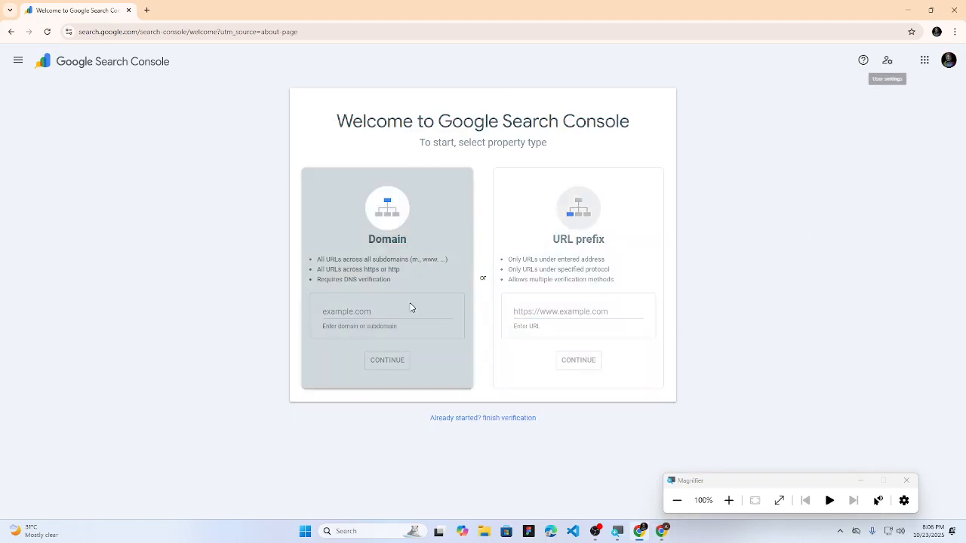
{"action": "left_click", "coordinate": [601, 310]}
{"action": "type", "text": "https://dealpilot360.com/"}
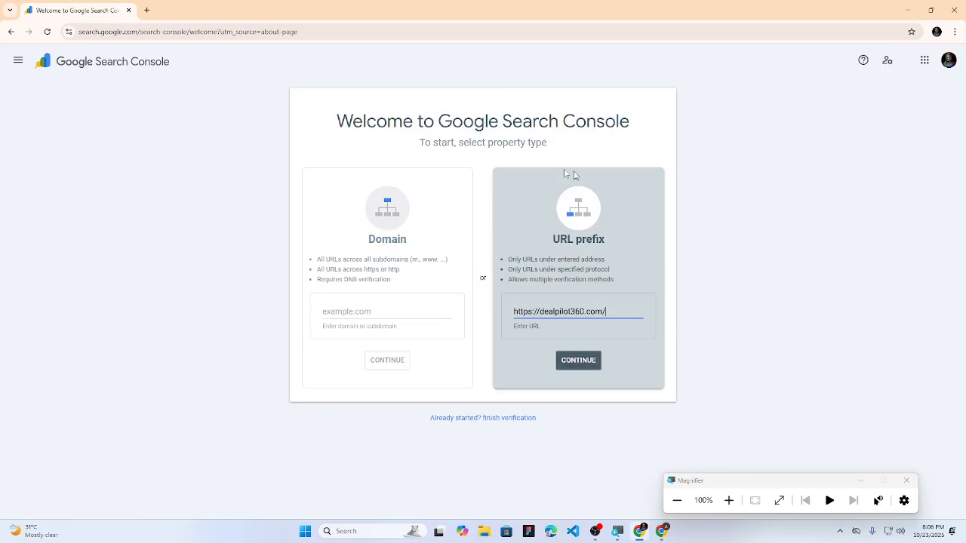
{"action": "left_click", "coordinate": [577, 366]}
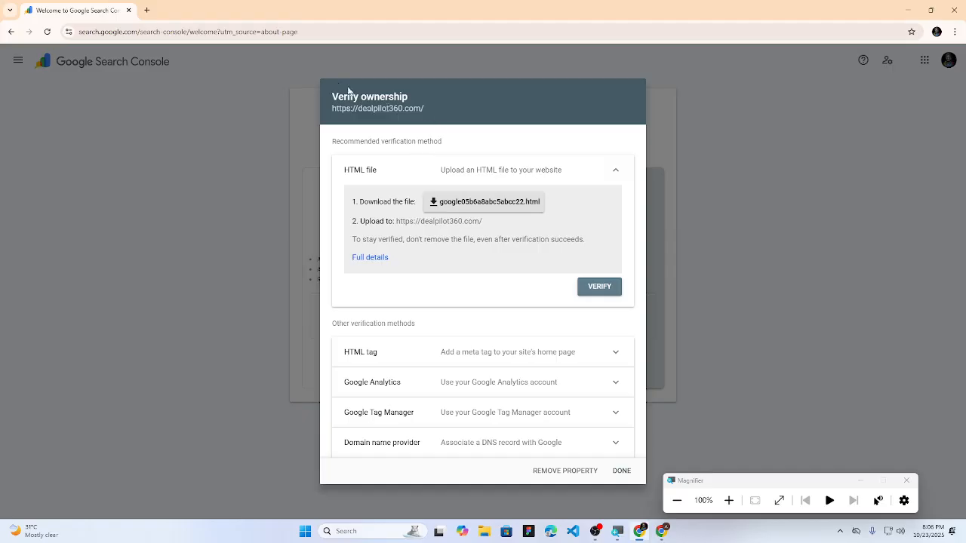
Expand the HTML tag verification method and copy its google-site-verification meta tag
{"action": "left_click_drag", "start_coordinate": [334, 94], "coordinate": [398, 91]}
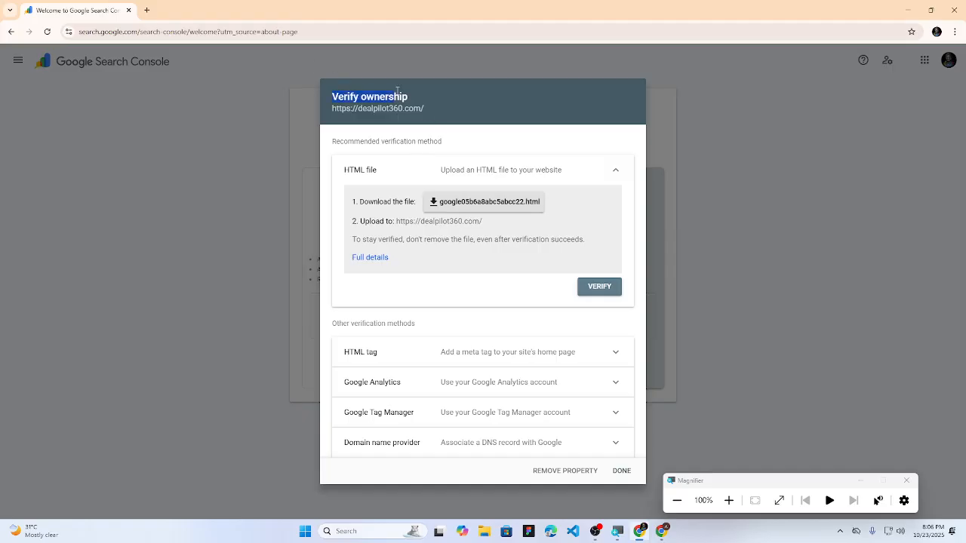
{"action": "left_click", "coordinate": [589, 174]}
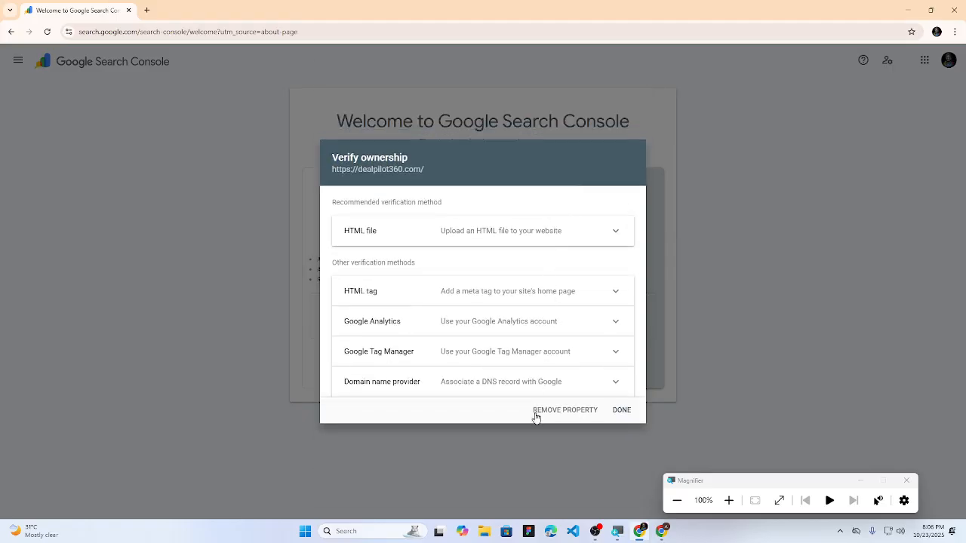
{"action": "left_click", "coordinate": [468, 299]}
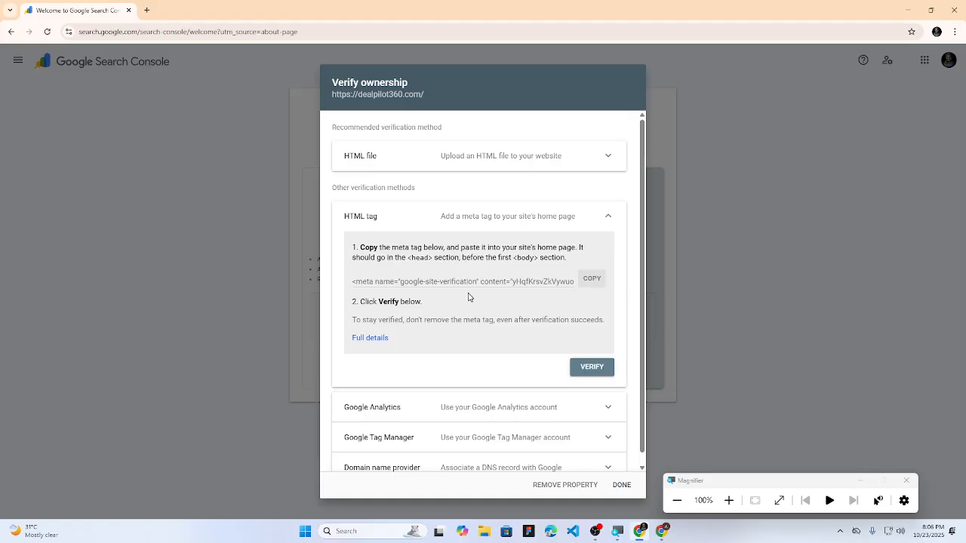
{"action": "left_click", "coordinate": [468, 228]}
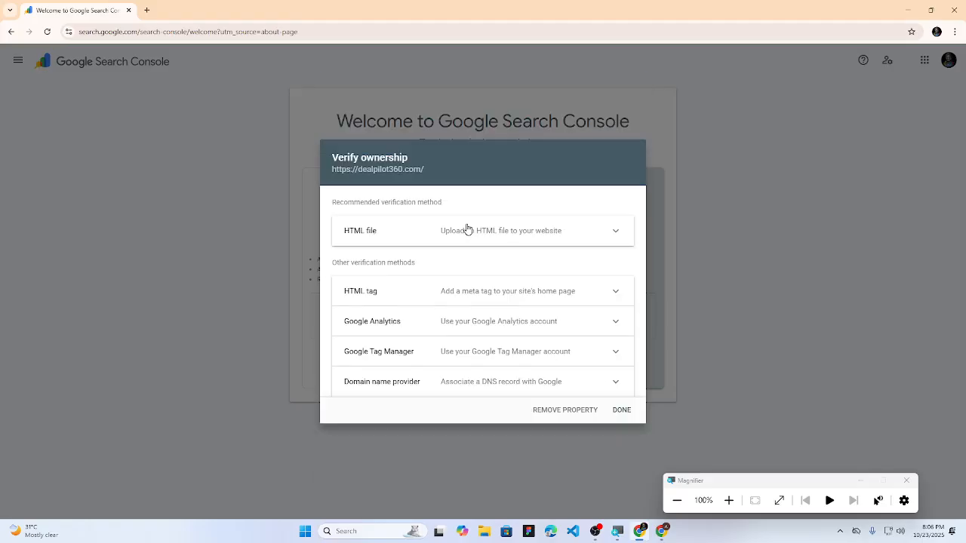
{"action": "left_click", "coordinate": [439, 332]}
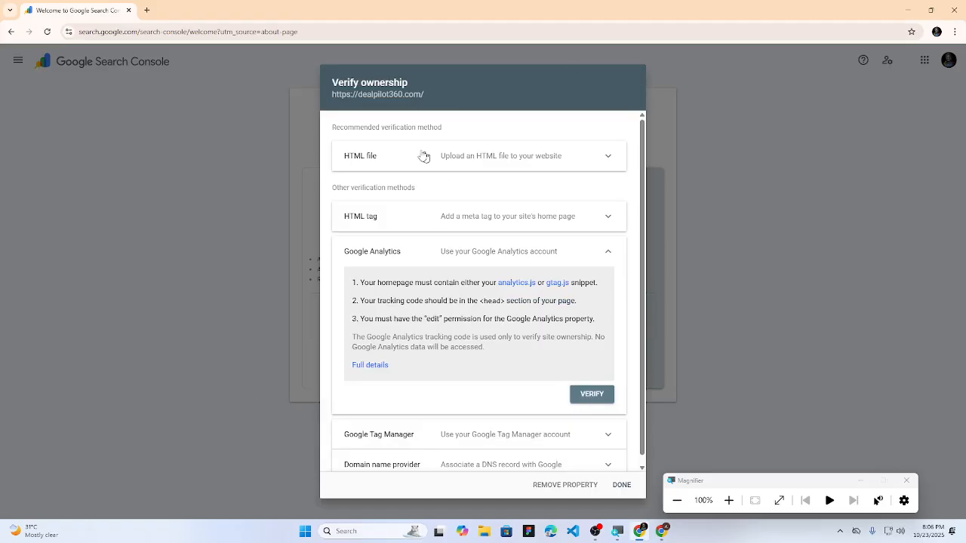
{"action": "left_click", "coordinate": [439, 219]}
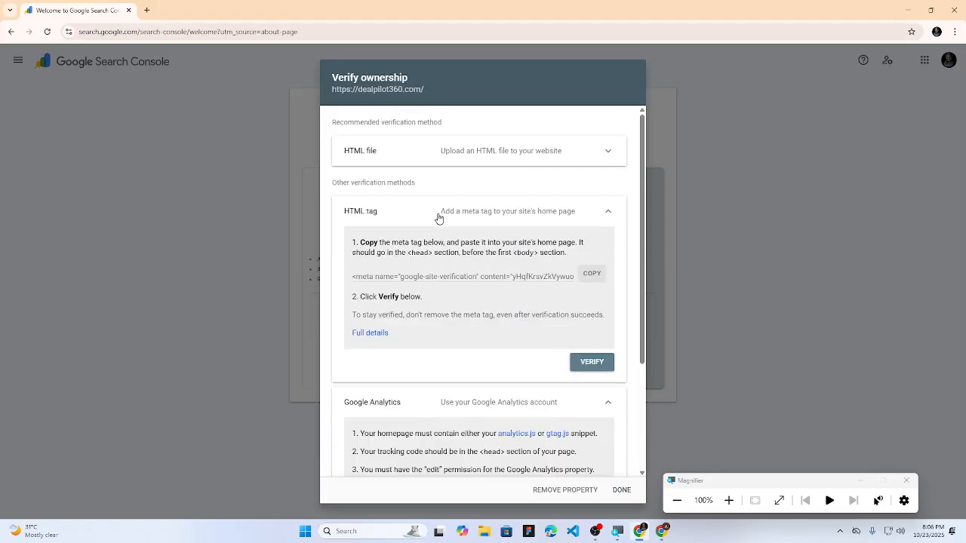
{"action": "left_click", "coordinate": [592, 274]}
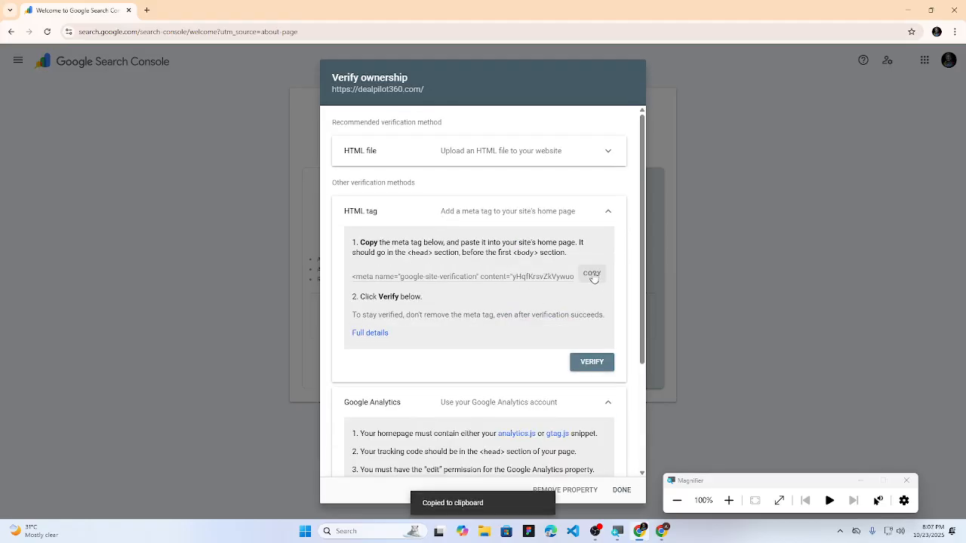
Paste the verification meta tag into header.php above </head> and update the file
{"action": "mouse_move", "coordinate": [662, 531]}
{"action": "left_click", "coordinate": [622, 501]}
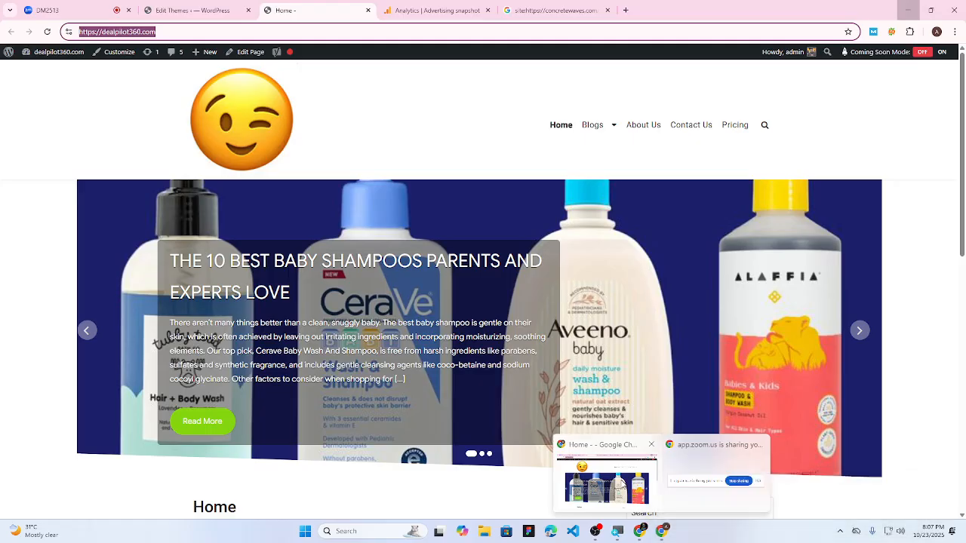
{"action": "left_click", "coordinate": [223, 11]}
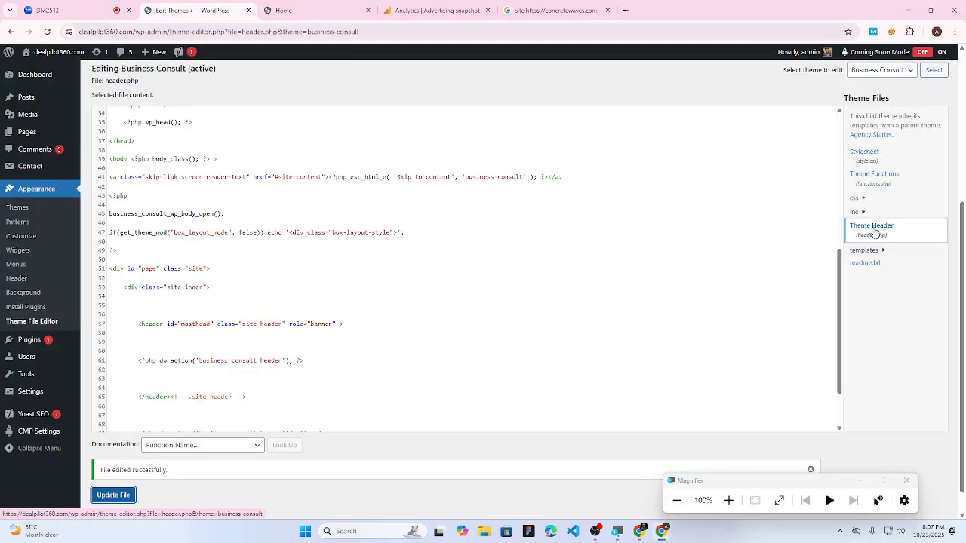
{"action": "scroll", "coordinate": [239, 336], "scroll_direction": "up", "scroll_amount": 4}
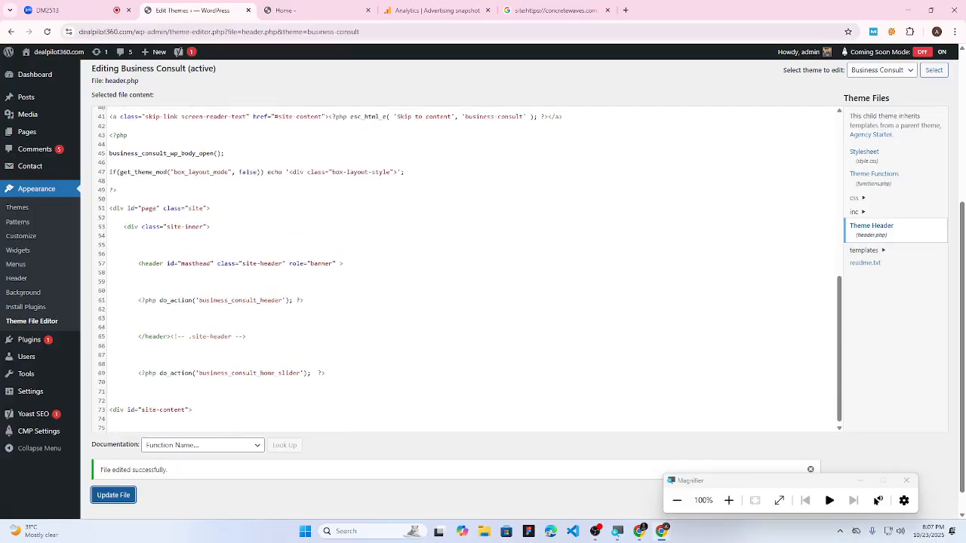
{"action": "scroll", "coordinate": [468, 269], "scroll_direction": "up", "scroll_amount": 5}
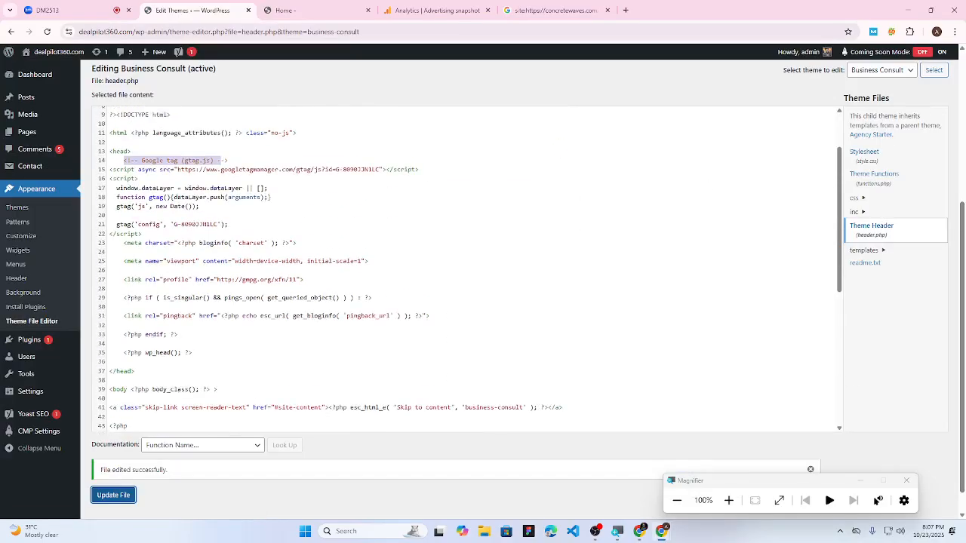
{"action": "scroll", "coordinate": [140, 227], "scroll_direction": "down", "scroll_amount": 3}
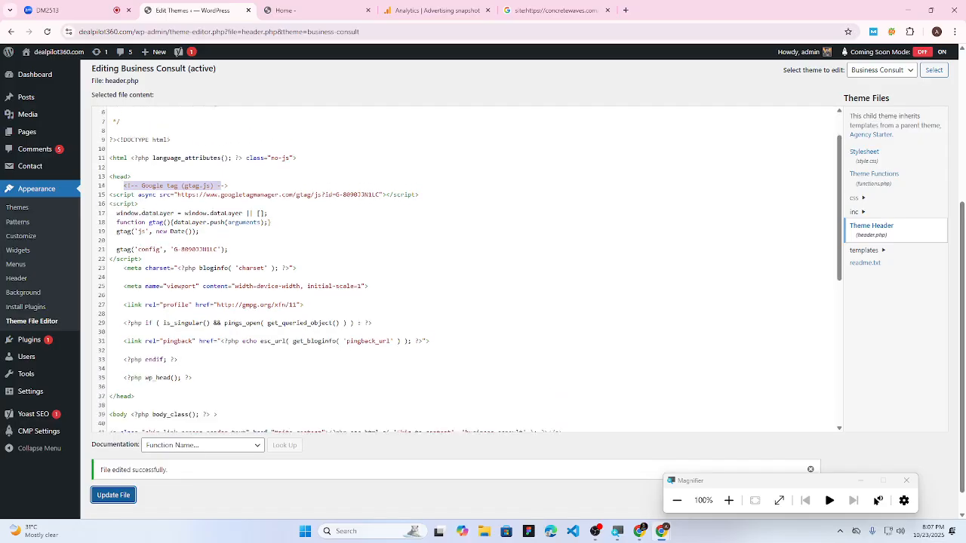
{"action": "left_click", "coordinate": [111, 320]}
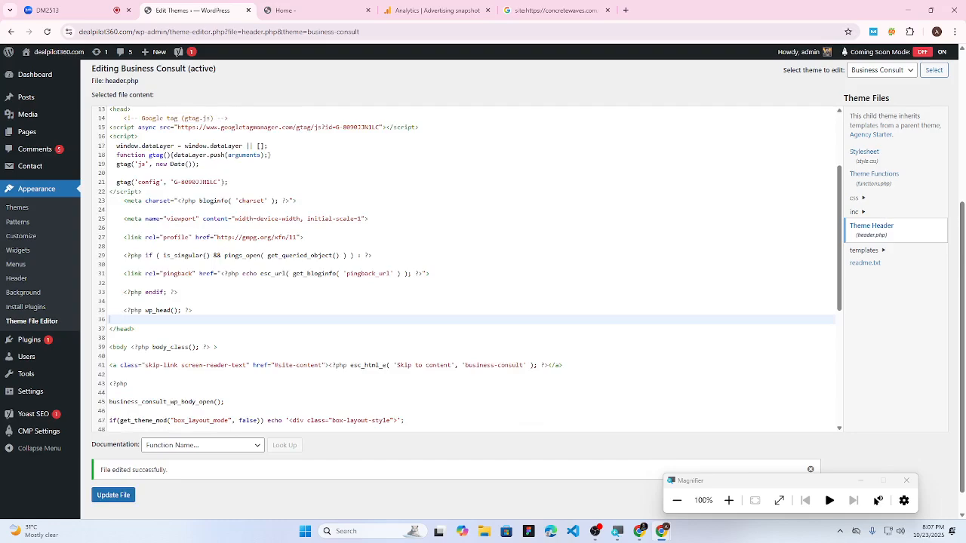
{"action": "key", "text": "ctrl+v"}
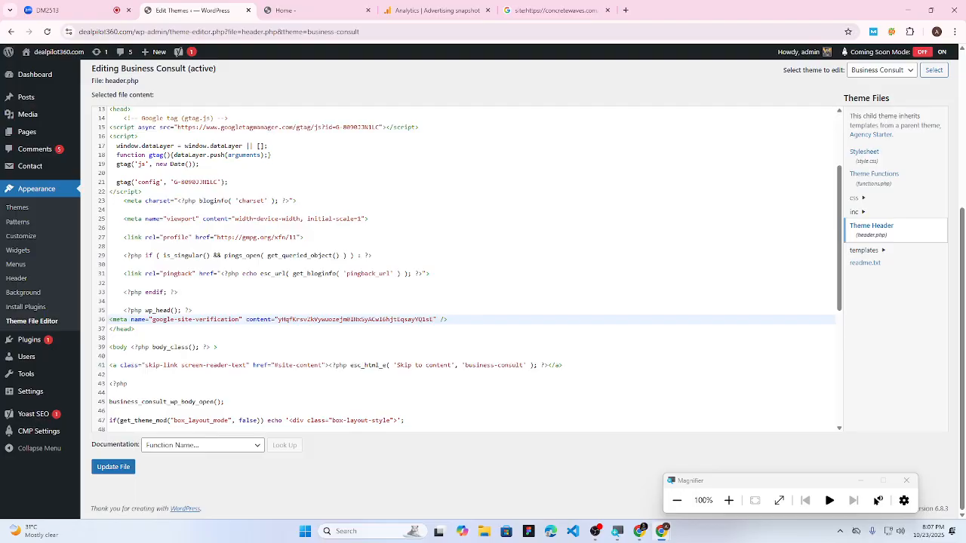
{"action": "scroll", "coordinate": [468, 268], "scroll_direction": "up", "scroll_amount": 5}
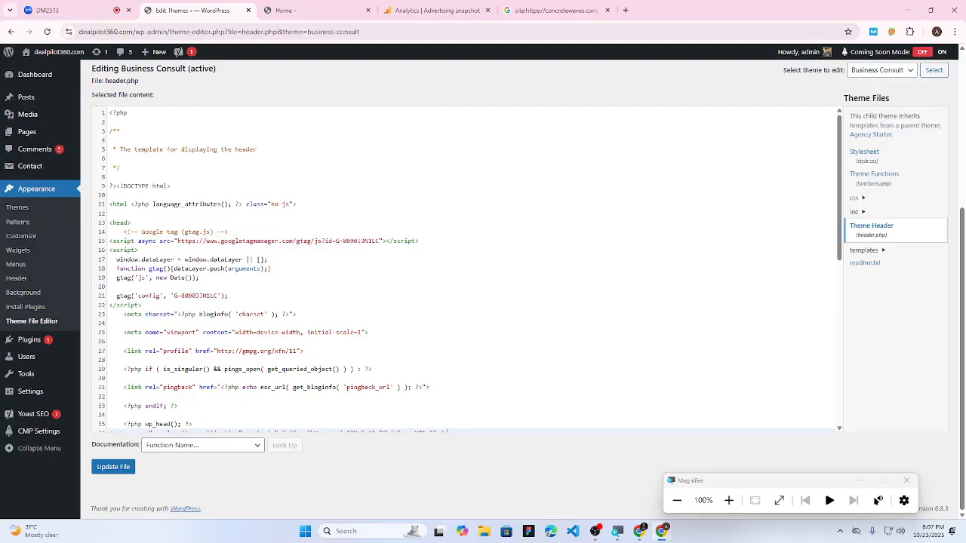
{"action": "left_click", "coordinate": [283, 271]}
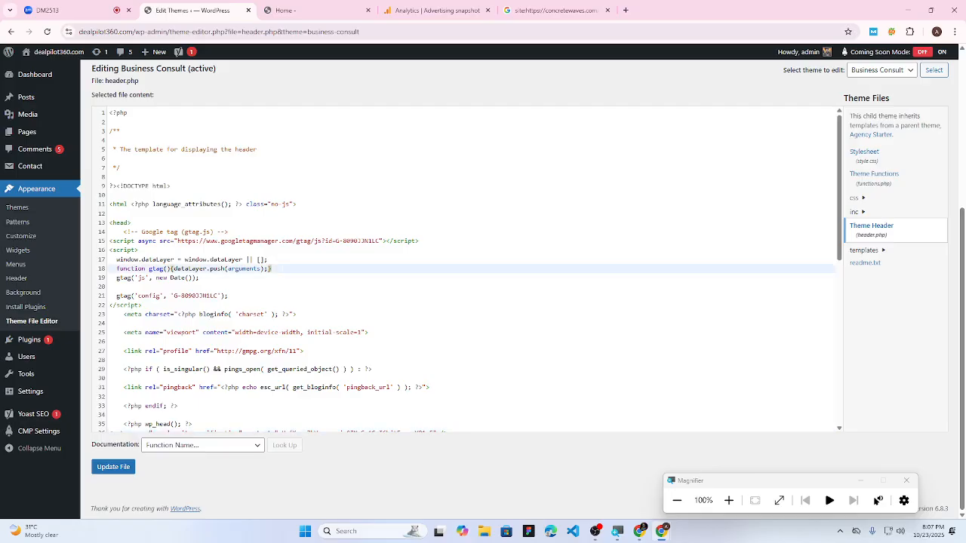
{"action": "scroll", "coordinate": [154, 237], "scroll_direction": "down", "scroll_amount": 3}
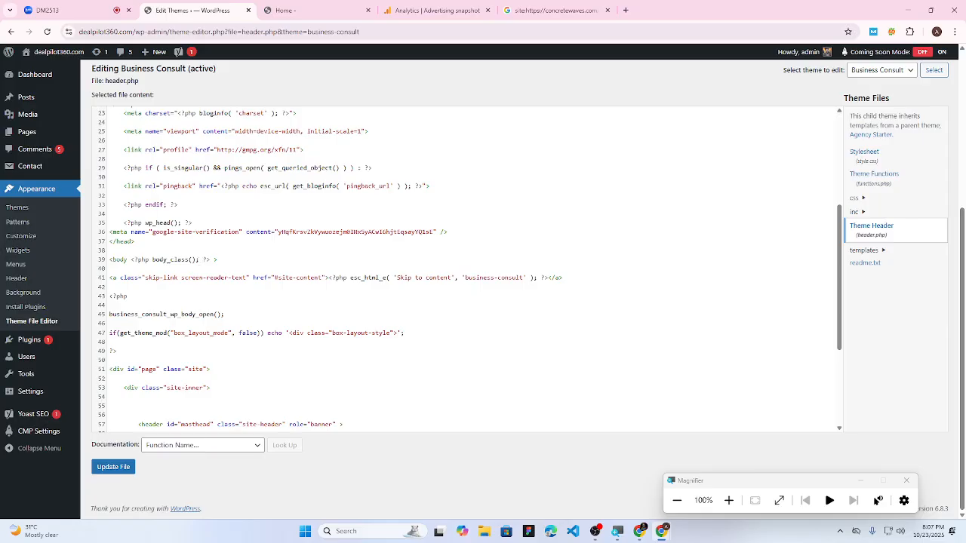
{"action": "left_click", "coordinate": [114, 467]}
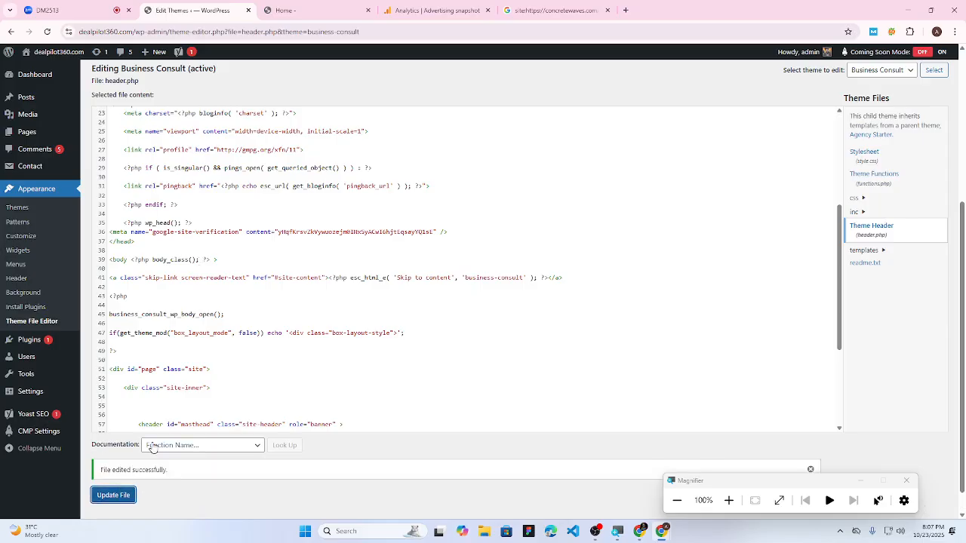
{"action": "left_click", "coordinate": [638, 534]}
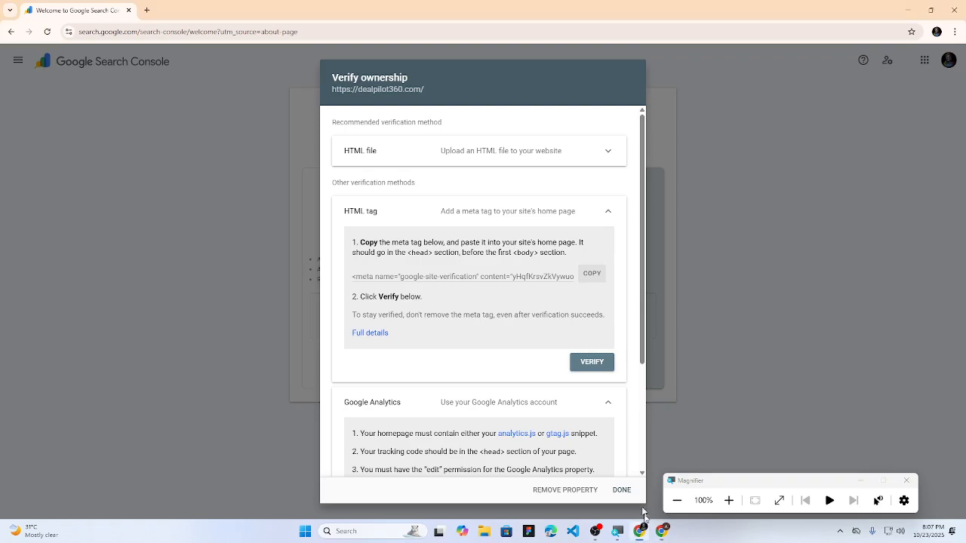
{"action": "left_click", "coordinate": [599, 366]}
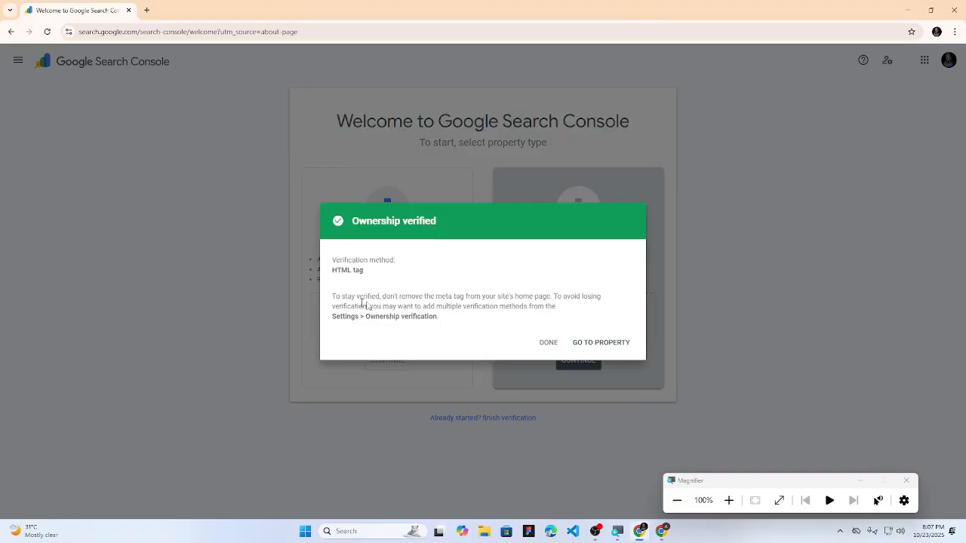
{"action": "left_click_drag", "start_coordinate": [380, 278], "coordinate": [329, 272]}
{"action": "left_click", "coordinate": [403, 233]}
{"action": "triple_click", "coordinate": [426, 226]}
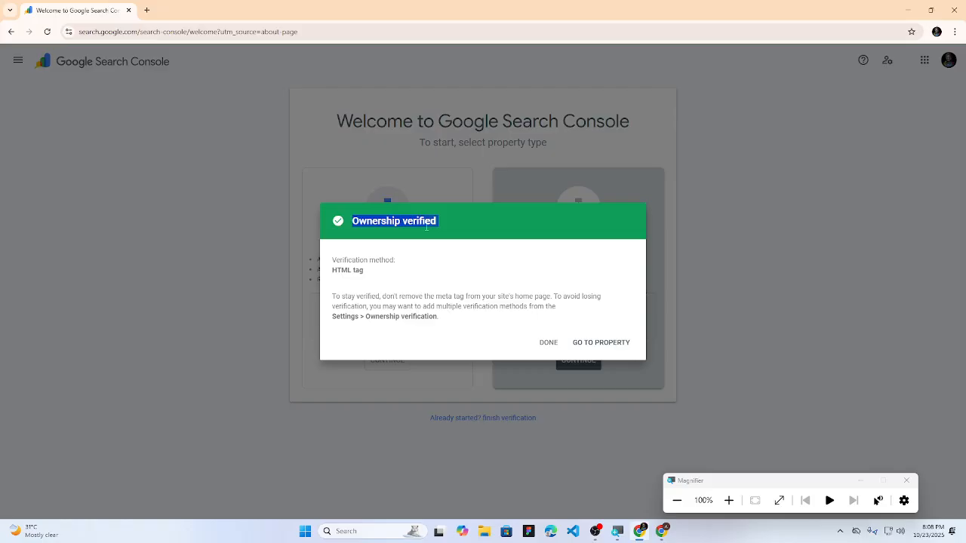
{"action": "left_click", "coordinate": [611, 344]}
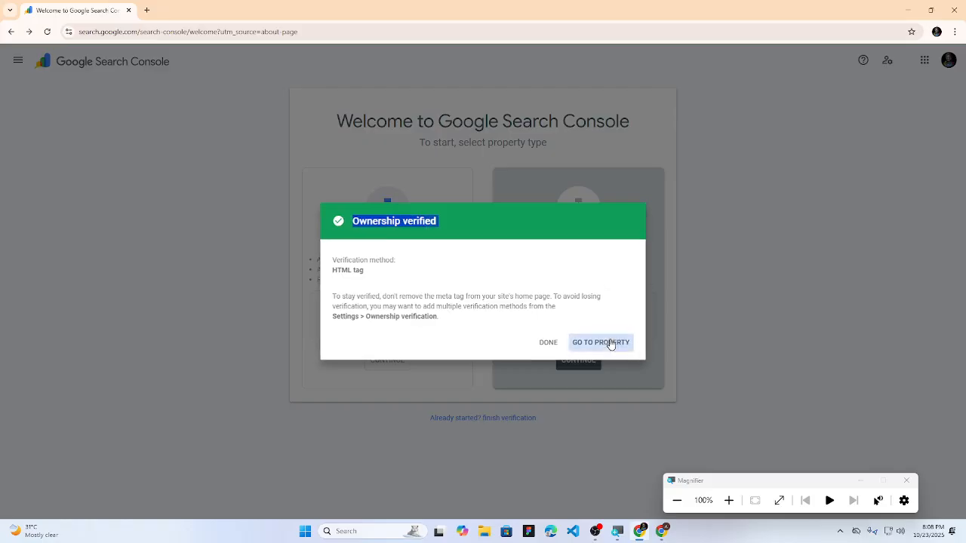
{"action": "left_click", "coordinate": [906, 480]}
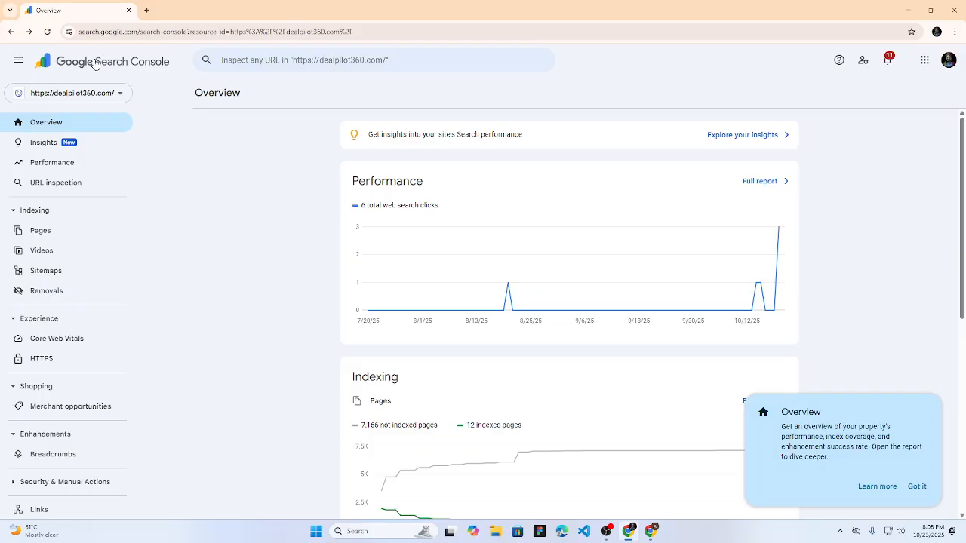
{"action": "left_click_drag", "start_coordinate": [361, 205], "coordinate": [463, 222]}
{"action": "scroll", "coordinate": [293, 310], "scroll_direction": "down", "scroll_amount": 1}
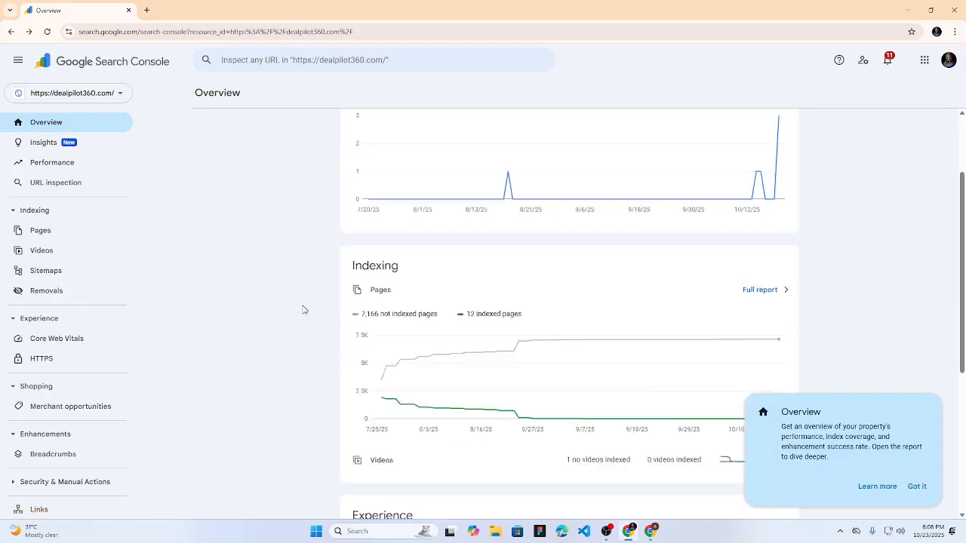
{"action": "scroll", "coordinate": [293, 310], "scroll_direction": "down", "scroll_amount": 1}
{"action": "left_click_drag", "start_coordinate": [470, 274], "coordinate": [524, 276]}
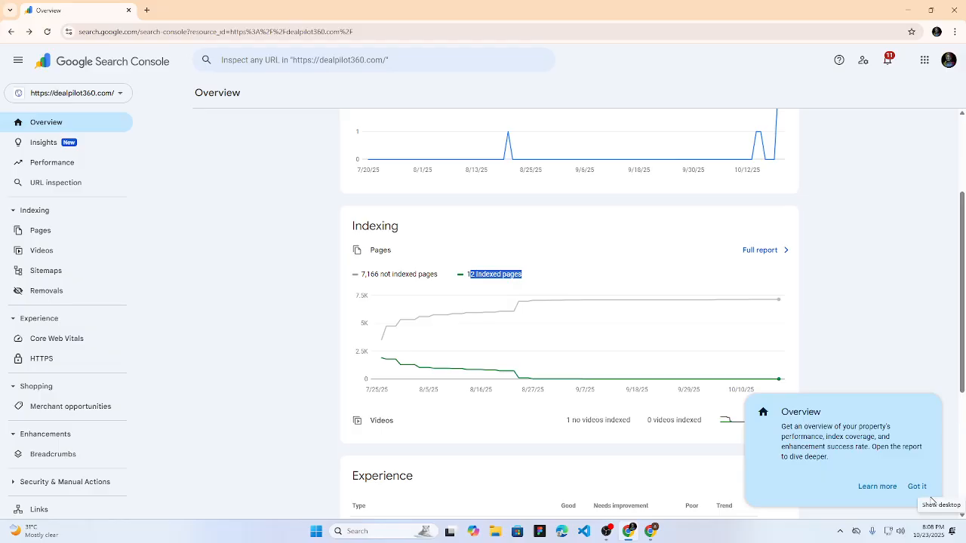
{"action": "scroll", "coordinate": [411, 270], "scroll_direction": "up", "scroll_amount": 1}
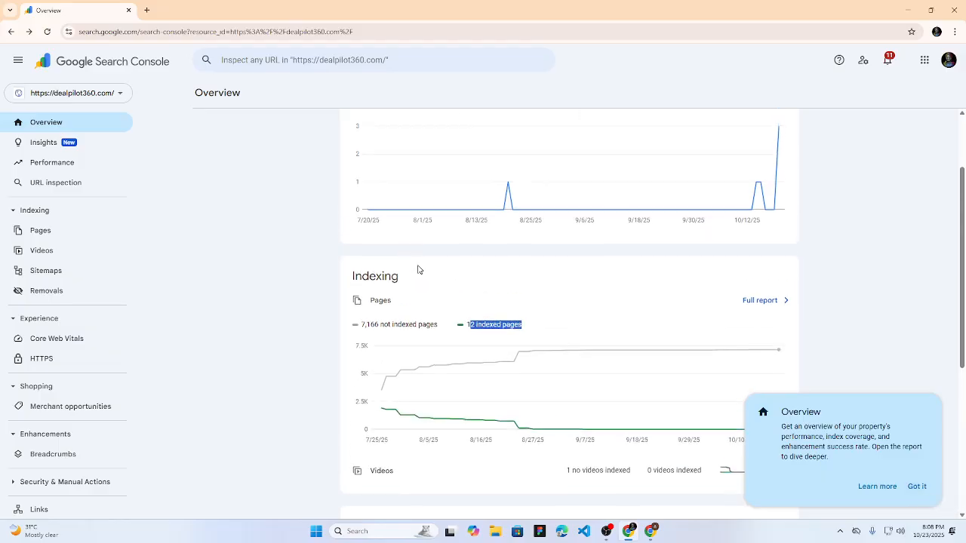
{"action": "scroll", "coordinate": [411, 269], "scroll_direction": "up", "scroll_amount": 1}
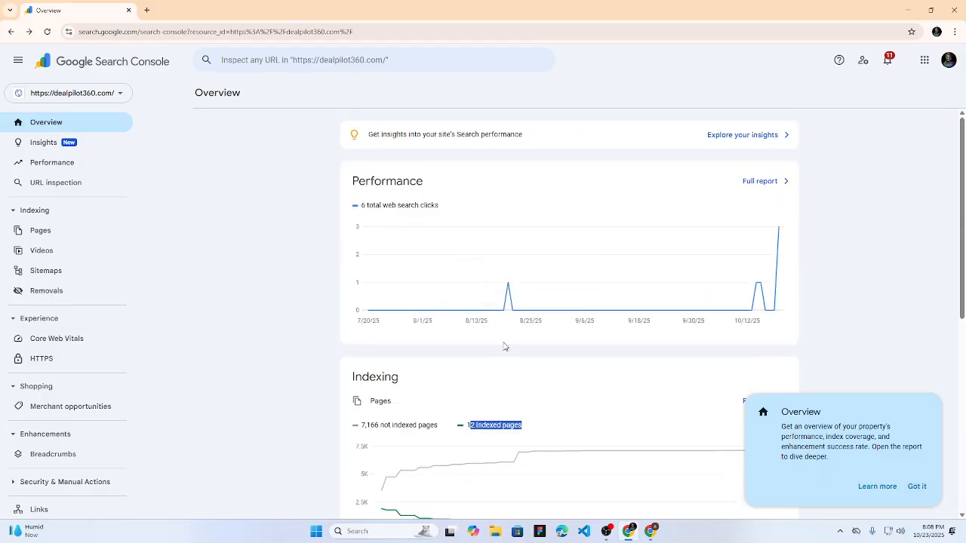
Create and publish a new blank WordPress page titled 'today page'
{"action": "mouse_move", "coordinate": [650, 532]}
{"action": "left_click", "coordinate": [592, 491]}
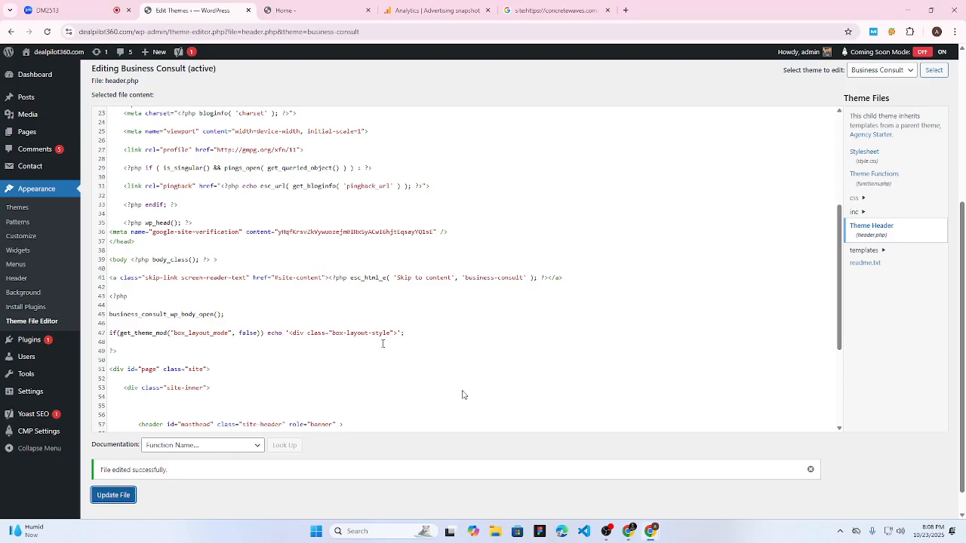
{"action": "mouse_move", "coordinate": [41, 131]}
{"action": "left_click", "coordinate": [134, 141]}
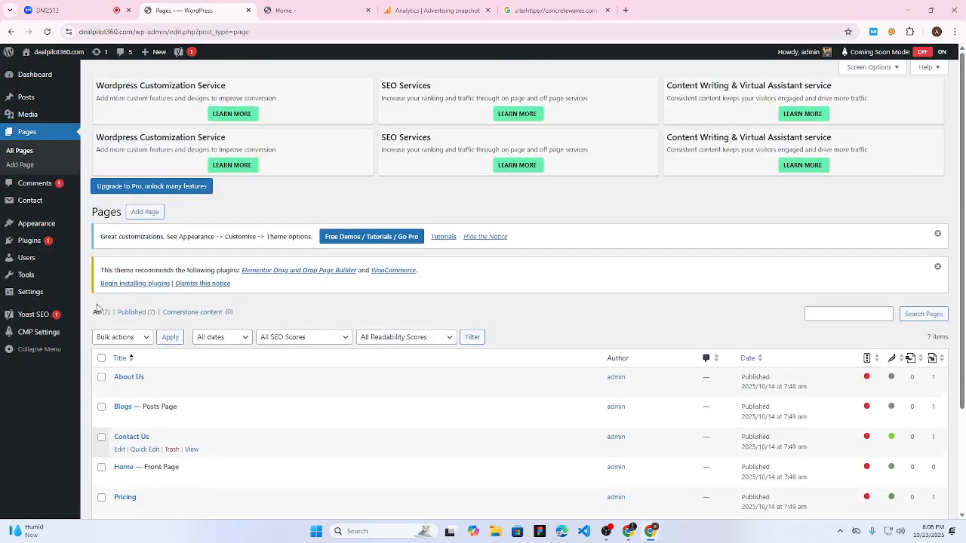
{"action": "left_click", "coordinate": [148, 213]}
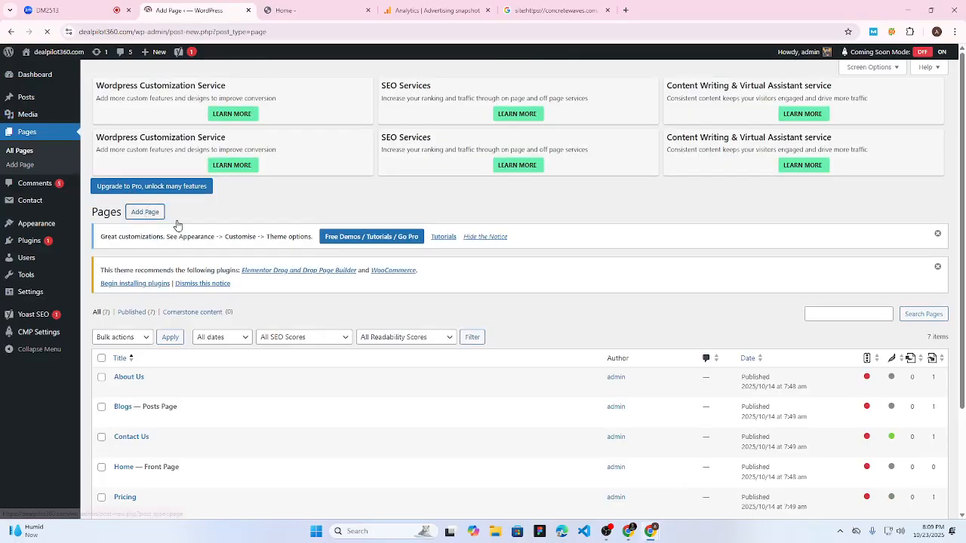
{"action": "type", "text": "todsay"}
{"action": "key", "text": "BackSpace"}
{"action": "key", "text": "BackSpace"}
{"action": "key", "text": "BackSpace"}
{"action": "key", "text": "BackSpace"}
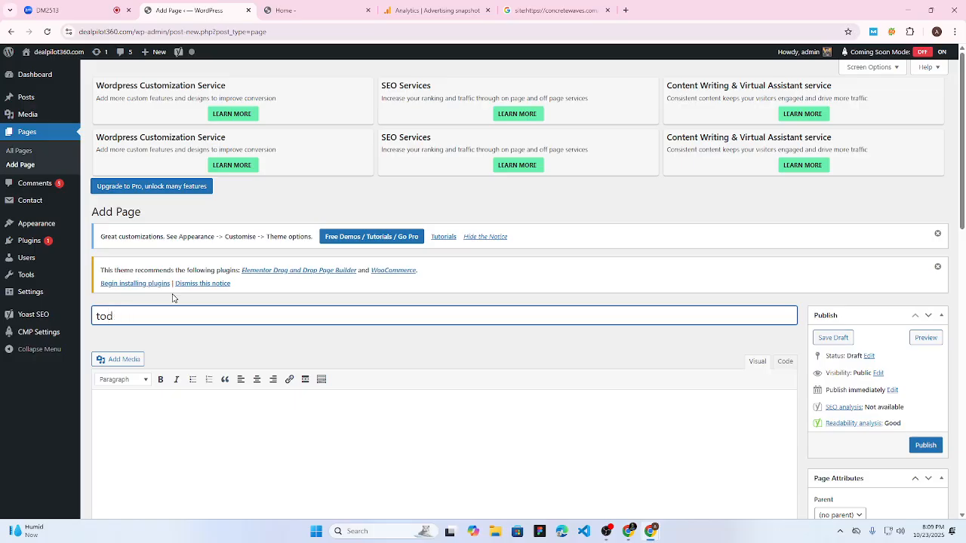
{"action": "type", "text": "ay page"}
{"action": "left_click", "coordinate": [926, 448]}
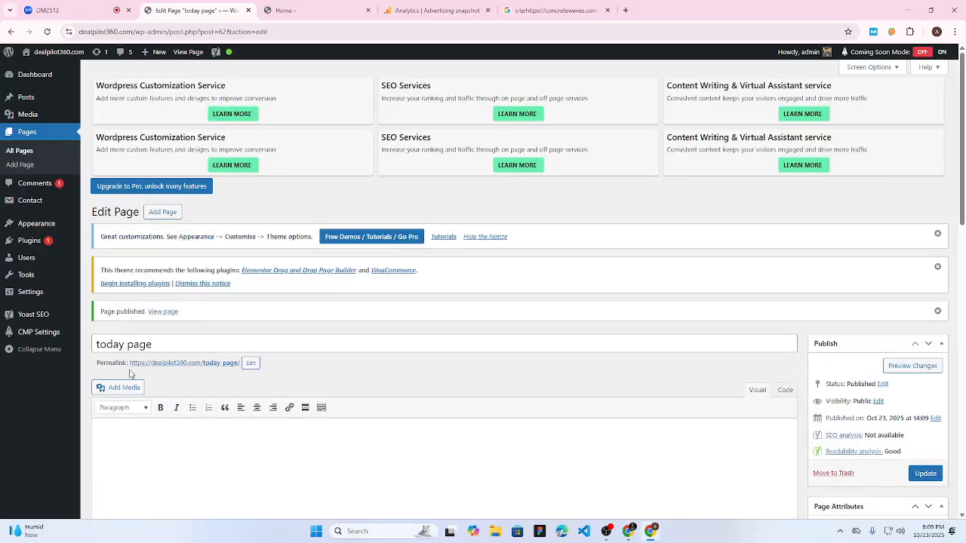
Select the today page permalink and return to Search Console to inspect a URL
{"action": "left_click_drag", "start_coordinate": [129, 363], "coordinate": [238, 363]}
{"action": "key", "text": "ctrl+c"}
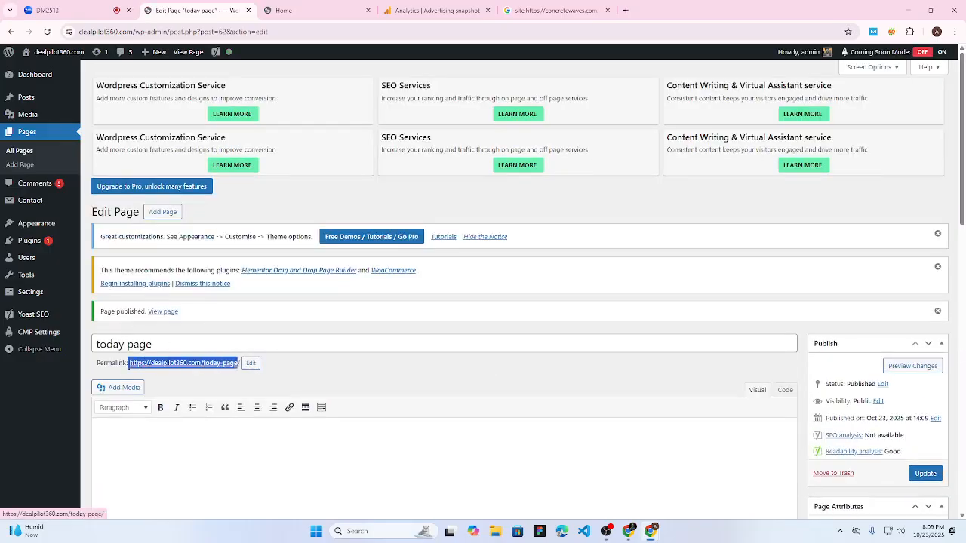
{"action": "left_click", "coordinate": [316, 371]}
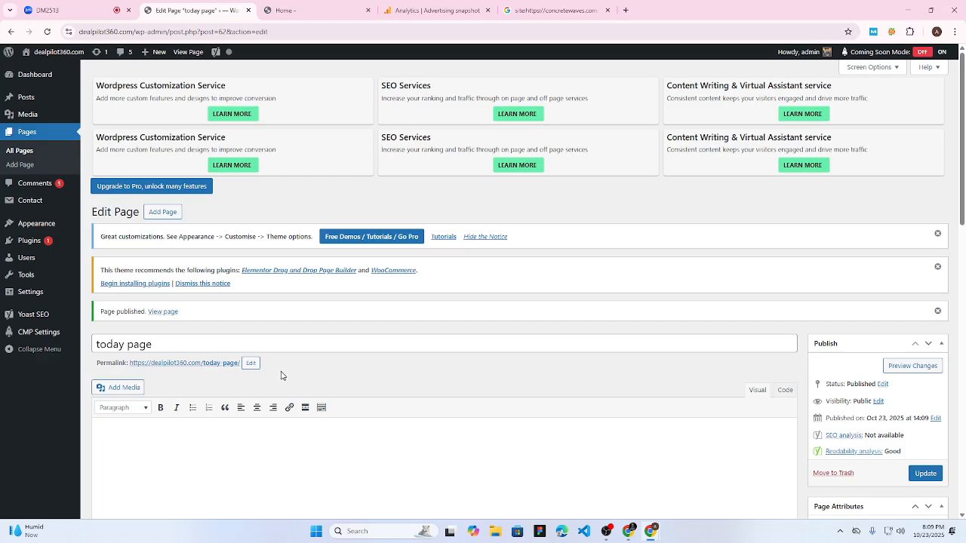
{"action": "left_click", "coordinate": [908, 10]}
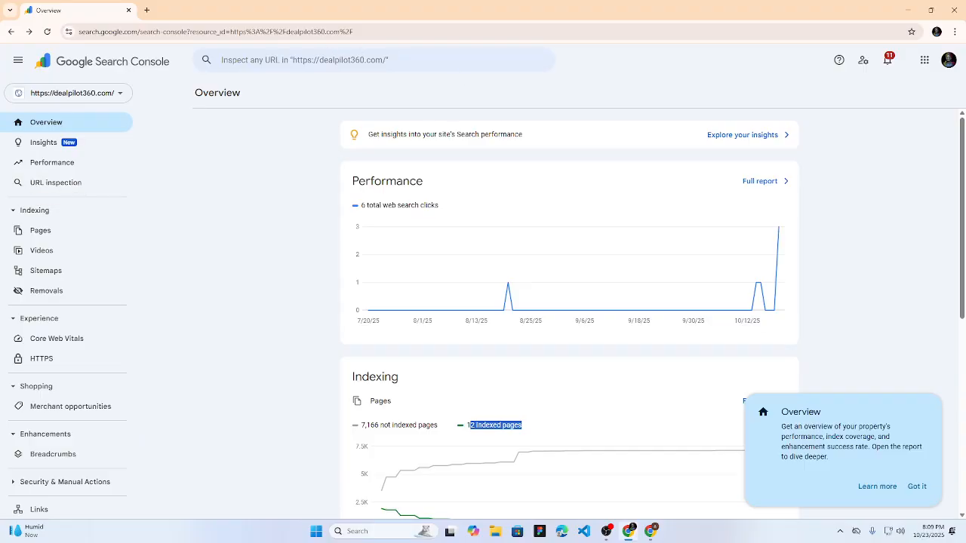
{"action": "left_click", "coordinate": [88, 183]}
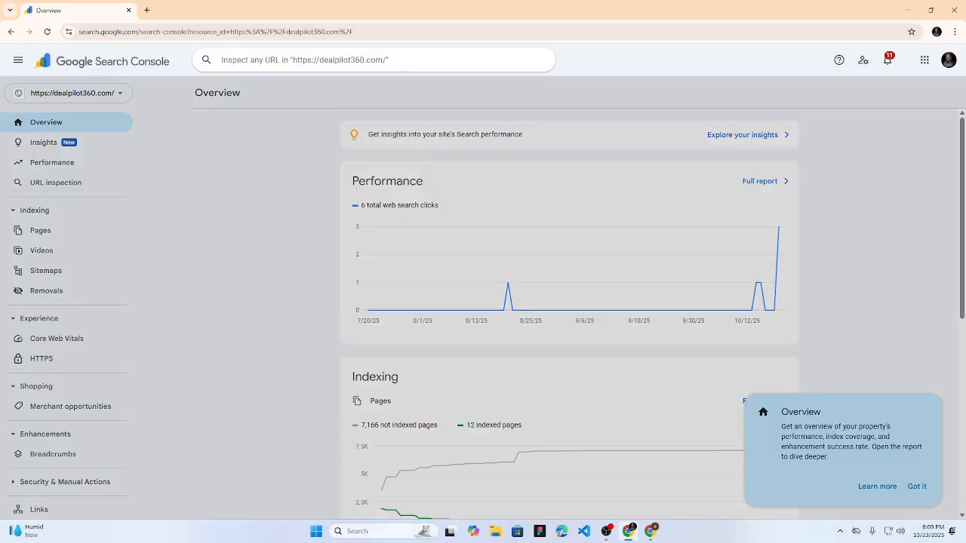
{"action": "key", "text": "ctrl+v"}
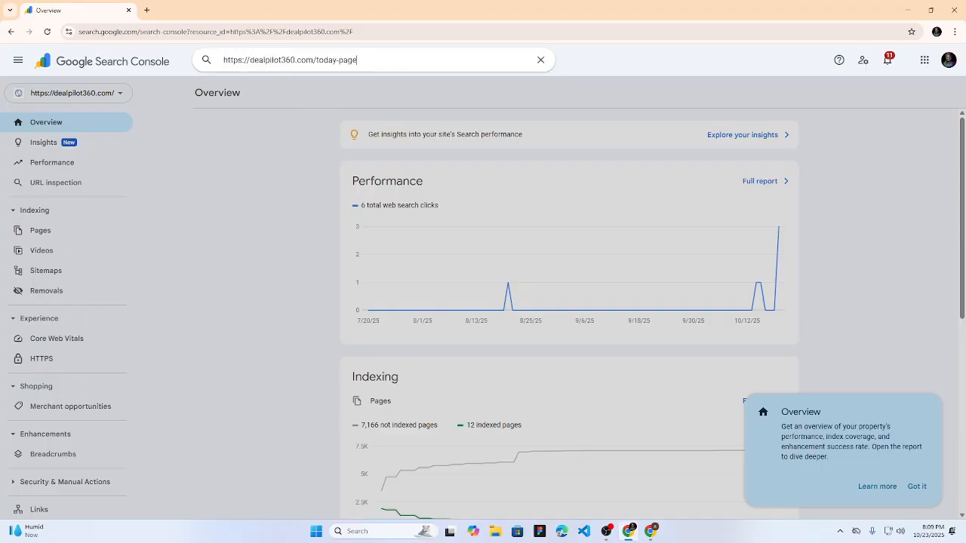
{"action": "key", "text": "Return"}
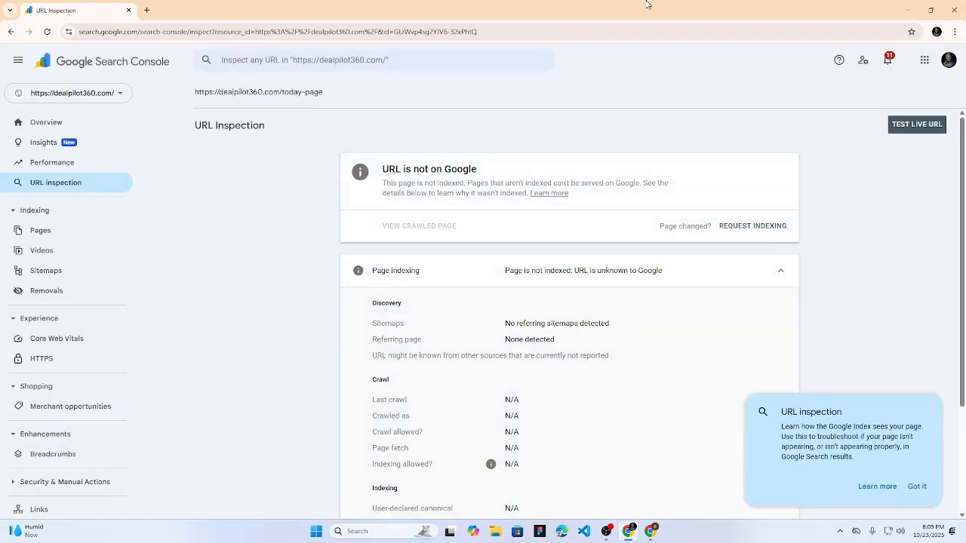
{"action": "left_click_drag", "start_coordinate": [487, 169], "coordinate": [382, 169]}
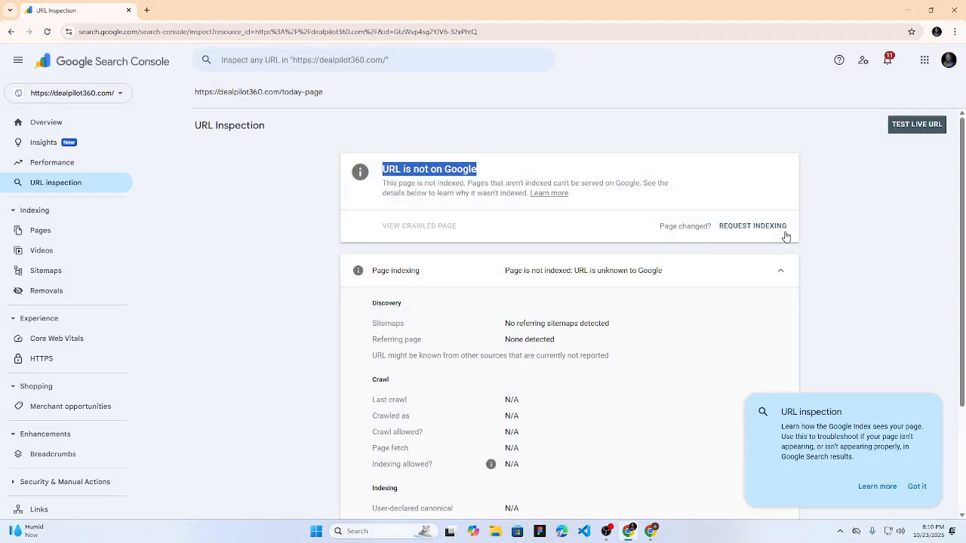
{"action": "left_click", "coordinate": [867, 203]}
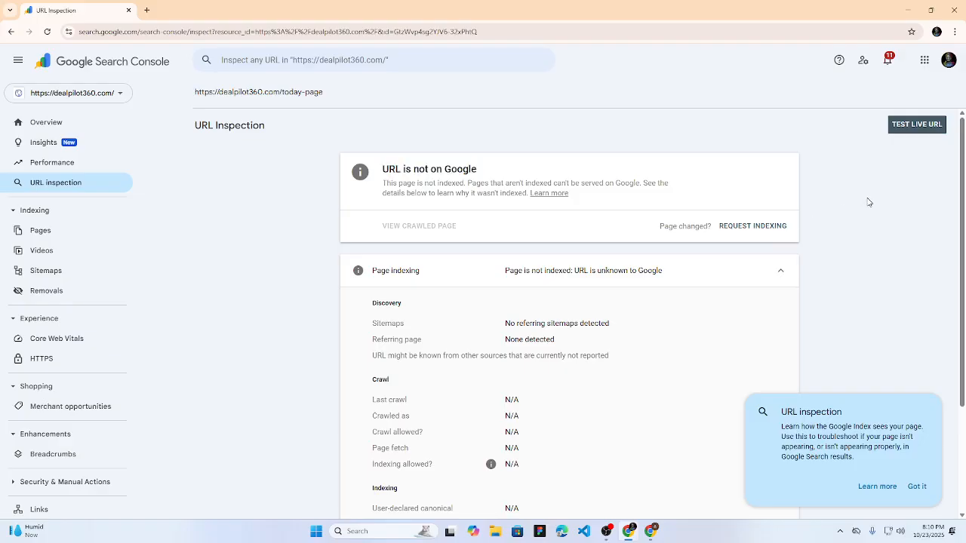
{"action": "left_click", "coordinate": [768, 227]}
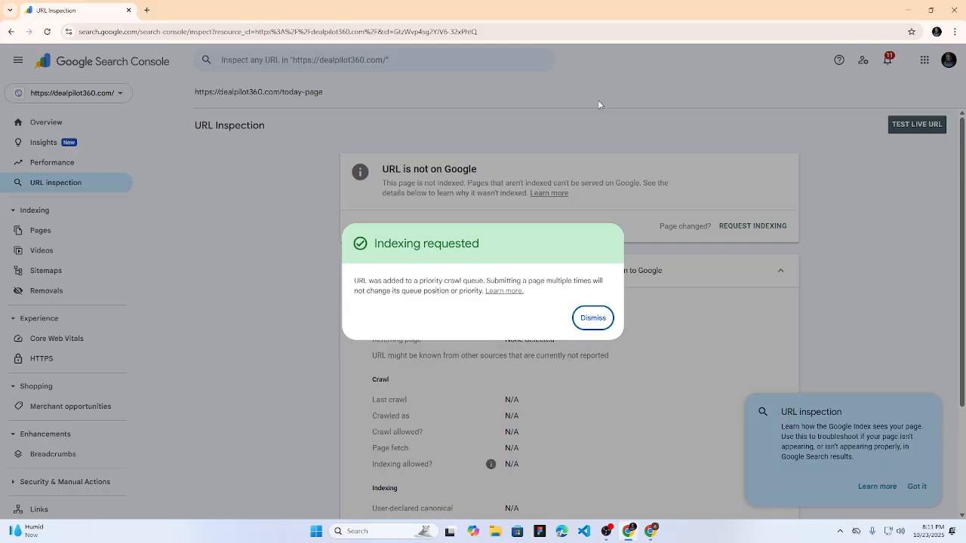
{"action": "left_click", "coordinate": [591, 319]}
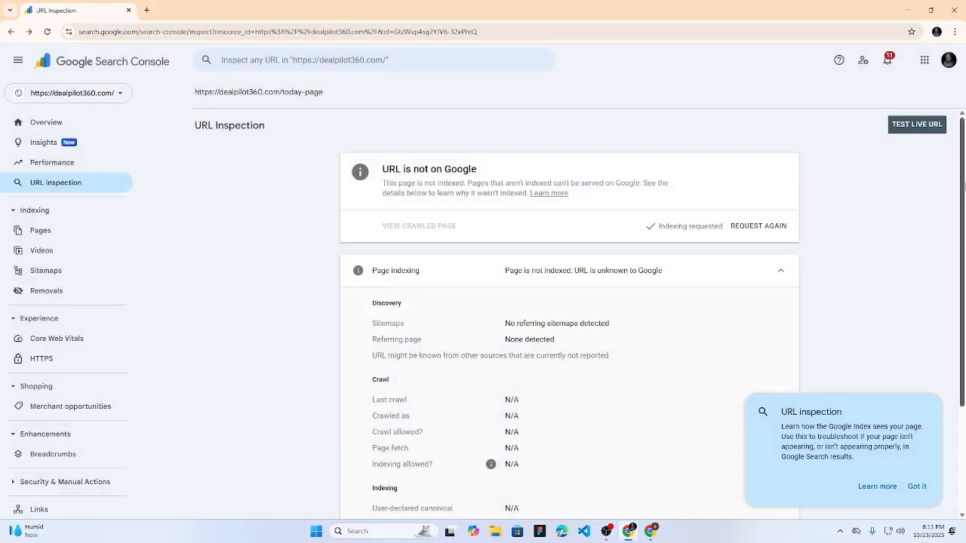
{"action": "scroll", "coordinate": [965, 177], "scroll_direction": "down", "scroll_amount": 1}
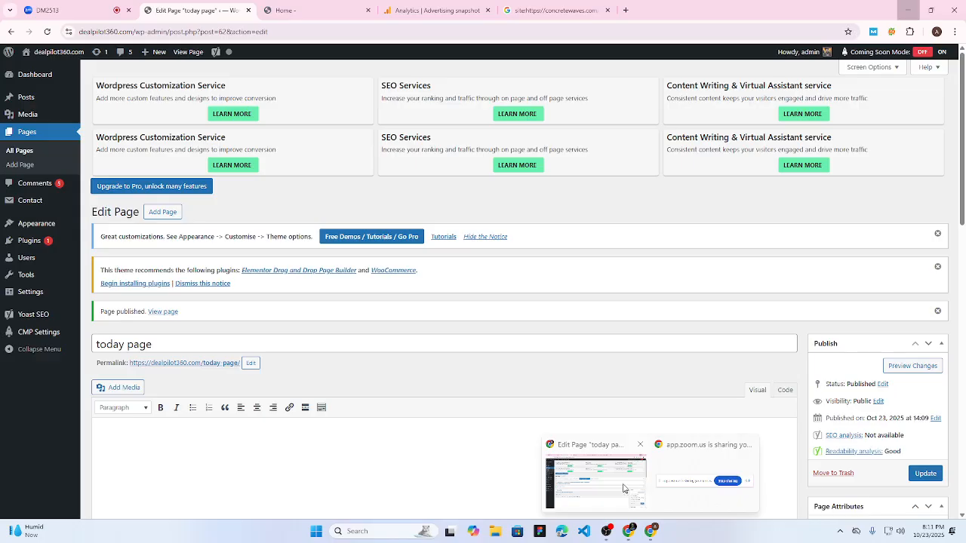
{"action": "left_click", "coordinate": [596, 483]}
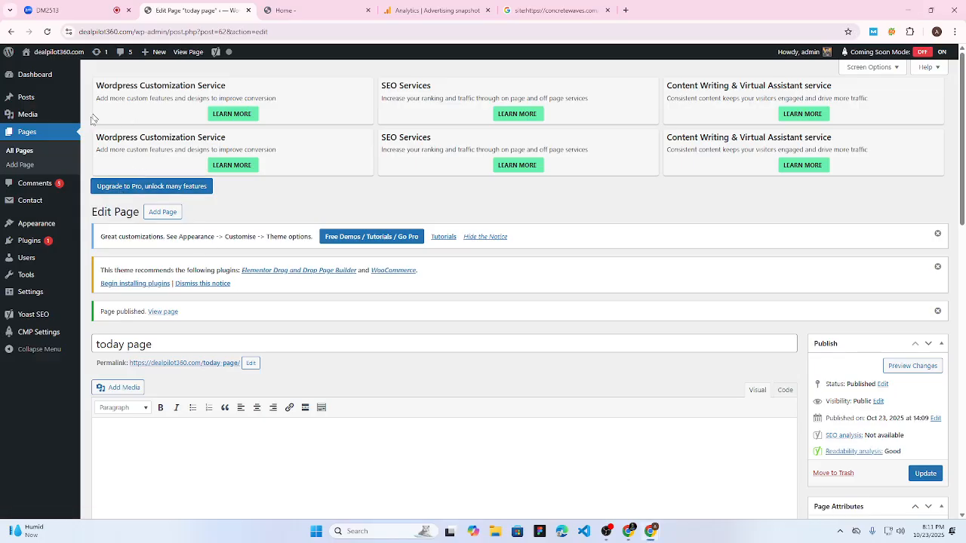
View the published test page from the Pages list and select its dealpilot360.com/test-page/ address
{"action": "left_click", "coordinate": [28, 132]}
{"action": "scroll", "coordinate": [249, 332], "scroll_direction": "down", "scroll_amount": 2}
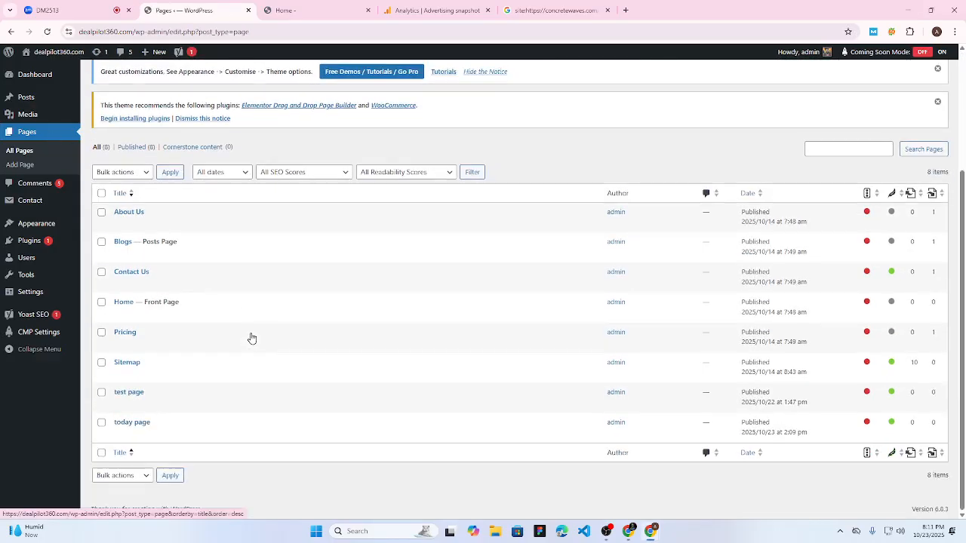
{"action": "left_click", "coordinate": [192, 405]}
{"action": "left_click", "coordinate": [168, 32]}
{"action": "key", "text": "ctrl+c"}
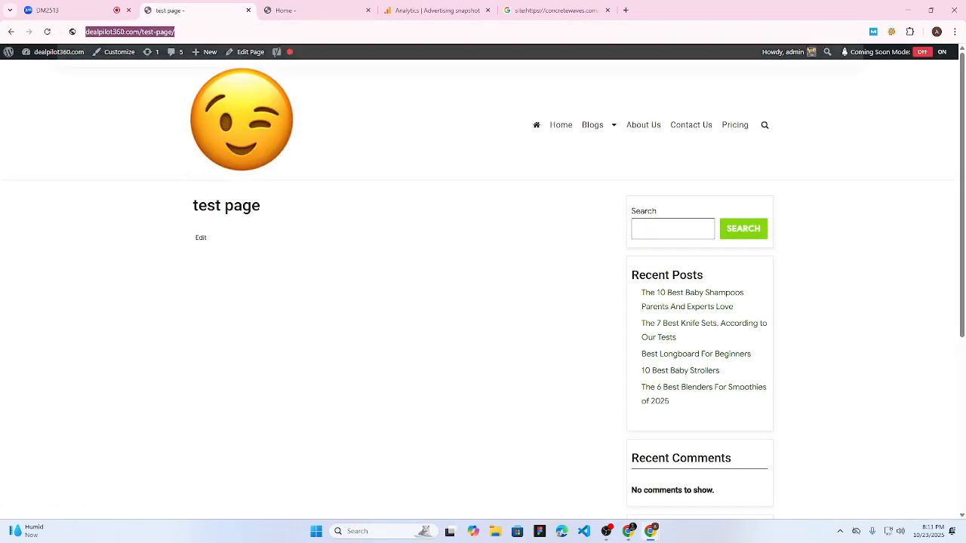
{"action": "left_click", "coordinate": [908, 10]}
Inspect dealpilot360.com/test-page/, confirm it shows URL is on Google, then go to Overview
{"action": "left_click", "coordinate": [274, 60]}
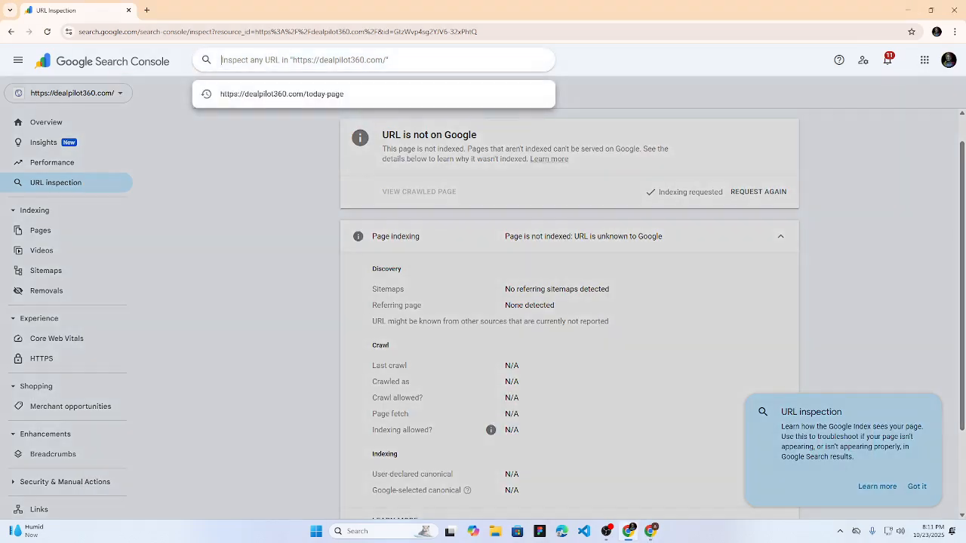
{"action": "key", "text": "ctrl+v"}
{"action": "key", "text": "Return"}
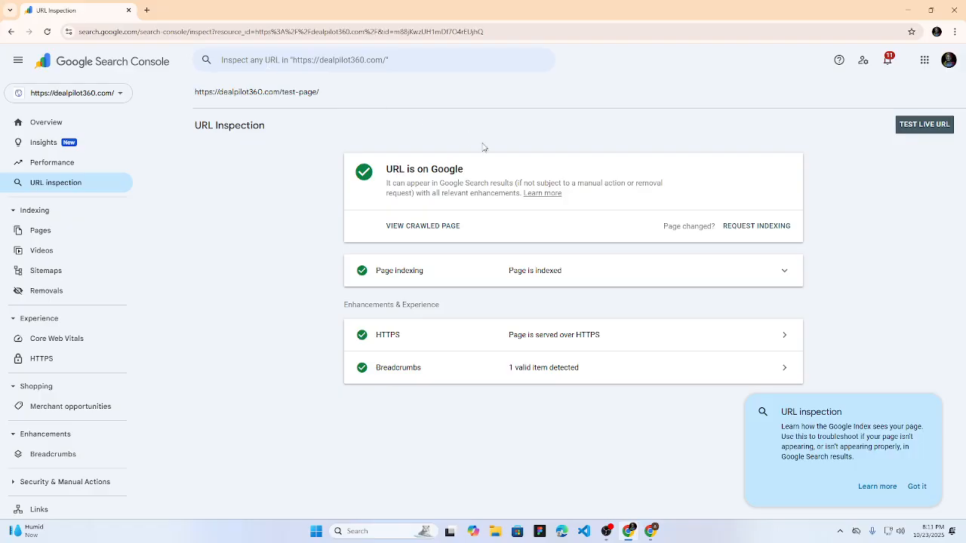
{"action": "left_click_drag", "start_coordinate": [466, 168], "coordinate": [394, 161]}
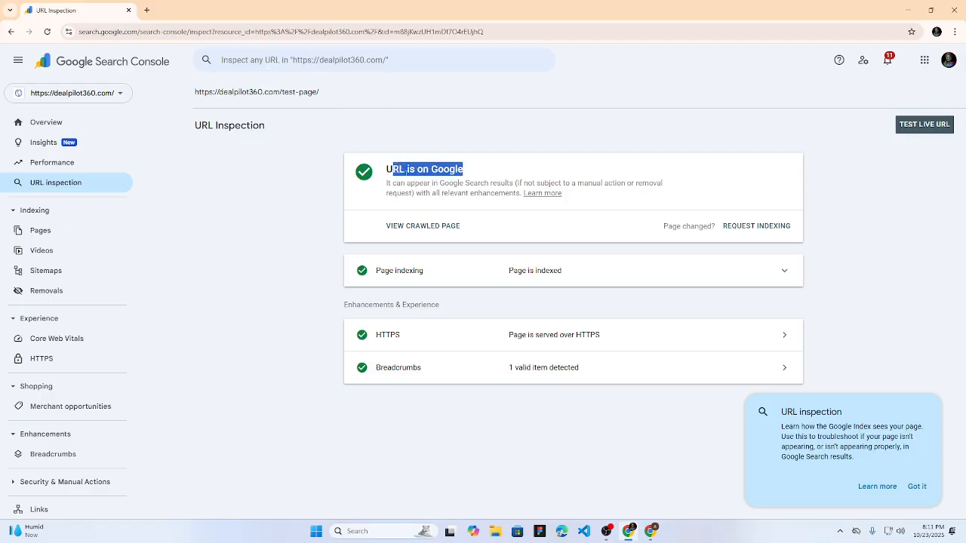
{"action": "left_click", "coordinate": [309, 269]}
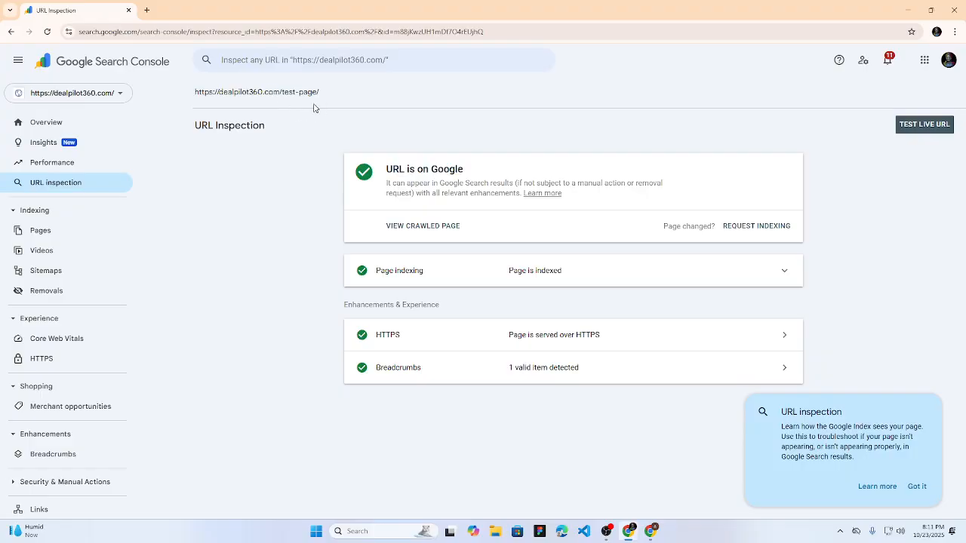
{"action": "key", "text": "super+plus"}
{"action": "key", "text": "super+plus"}
{"action": "key", "text": "super+plus"}
{"action": "left_click_drag", "start_coordinate": [216, 72], "coordinate": [370, 91]}
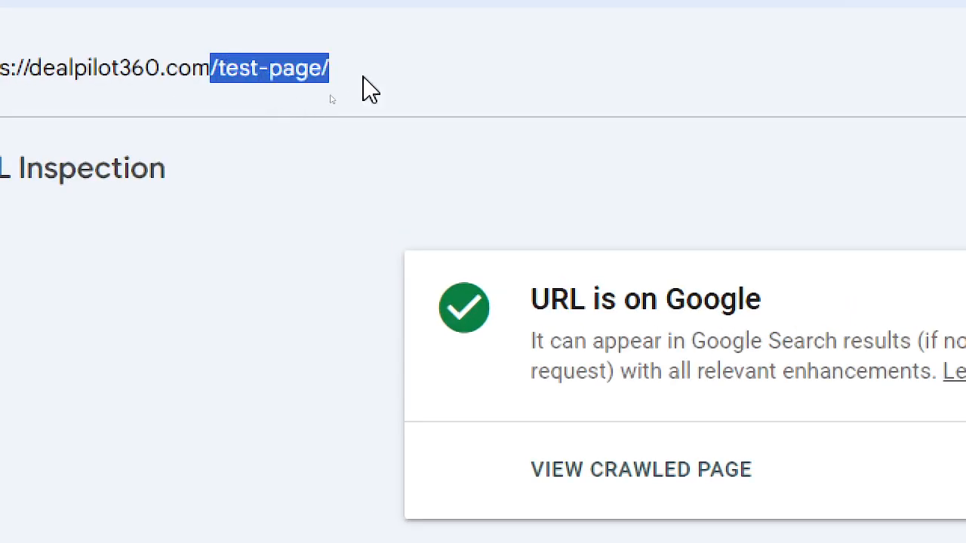
{"action": "key", "text": "super+minus"}
{"action": "key", "text": "super+minus"}
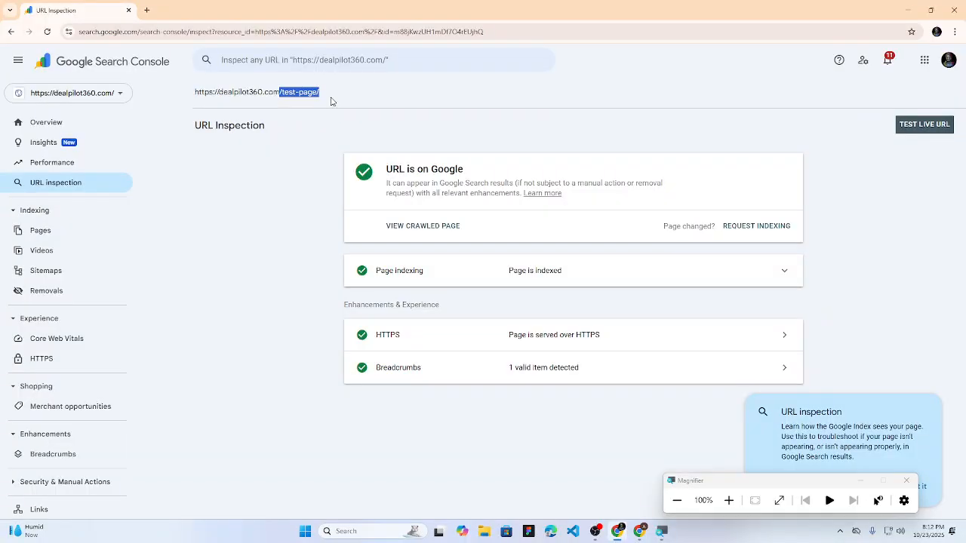
{"action": "left_click", "coordinate": [279, 204]}
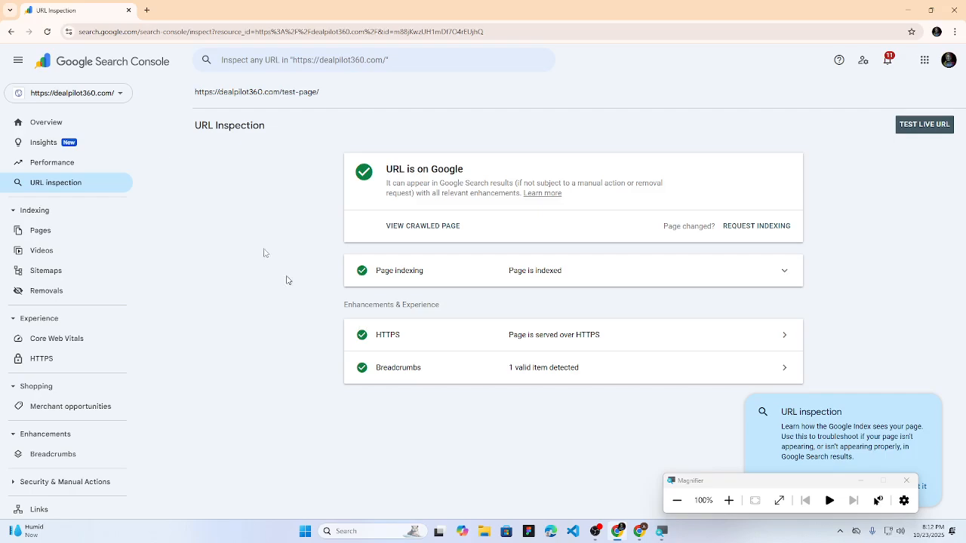
{"action": "left_click", "coordinate": [74, 125]}
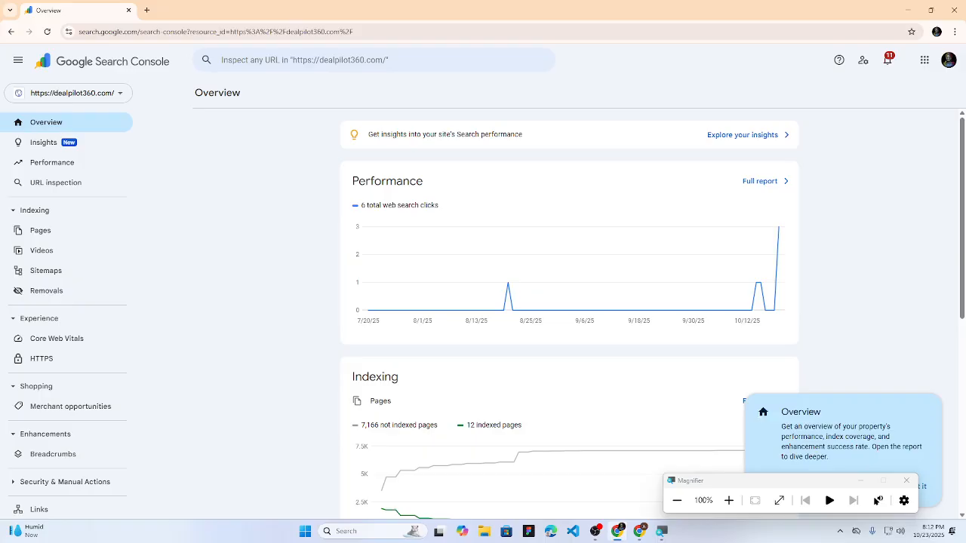
Open the Performance report, close the 'Compare last 24 hours' tip over the 24% CTR, and search for the calculator
{"action": "left_click", "coordinate": [91, 164]}
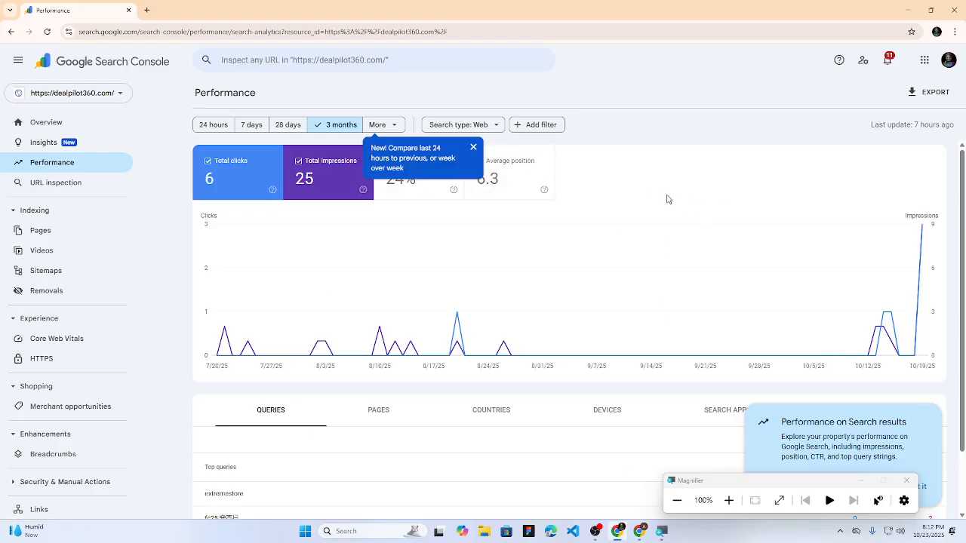
{"action": "left_click", "coordinate": [473, 146]}
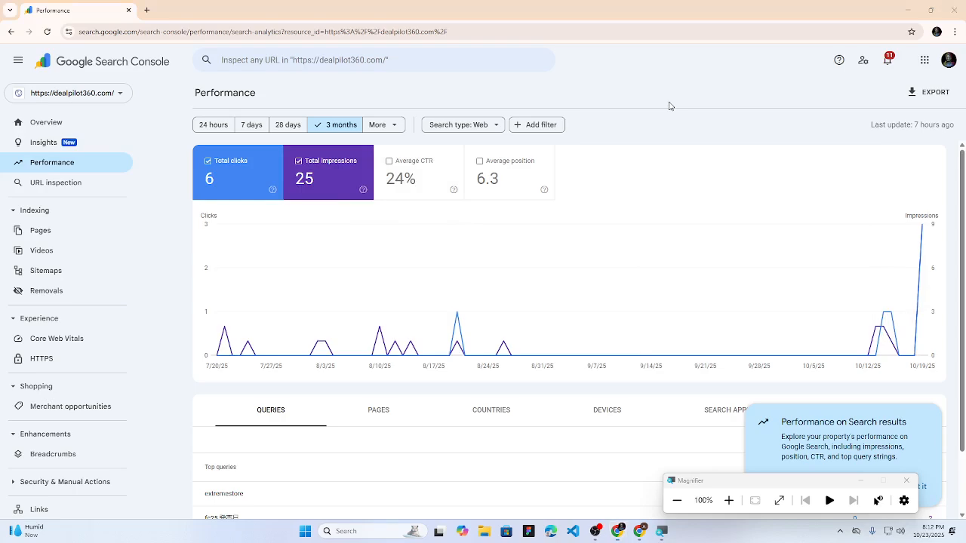
{"action": "key", "text": "super"}
{"action": "type", "text": "cal"}
{"action": "key", "text": "Return"}
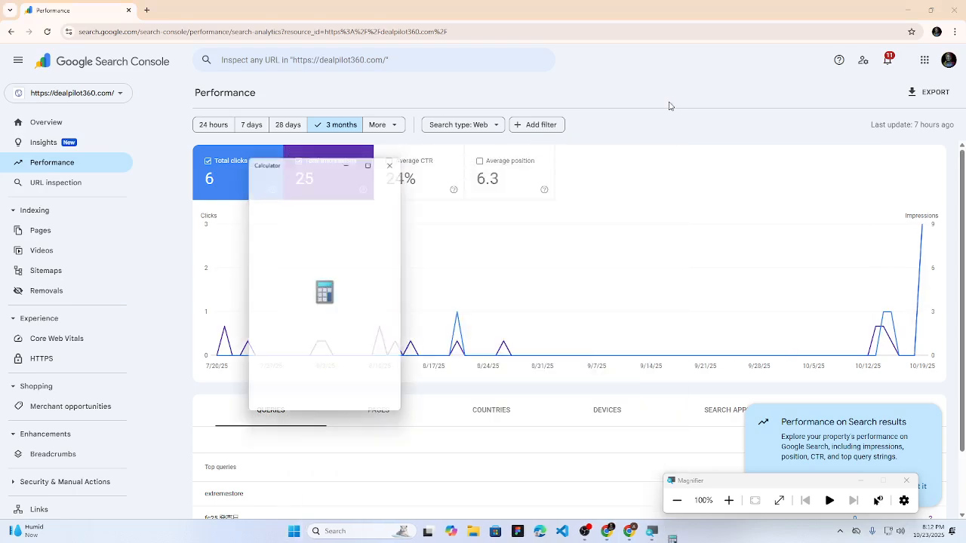
{"action": "type", "text": "25/6"}
{"action": "key", "text": "Return"}
{"action": "type", "text": "*100"}
{"action": "key", "text": "Return"}
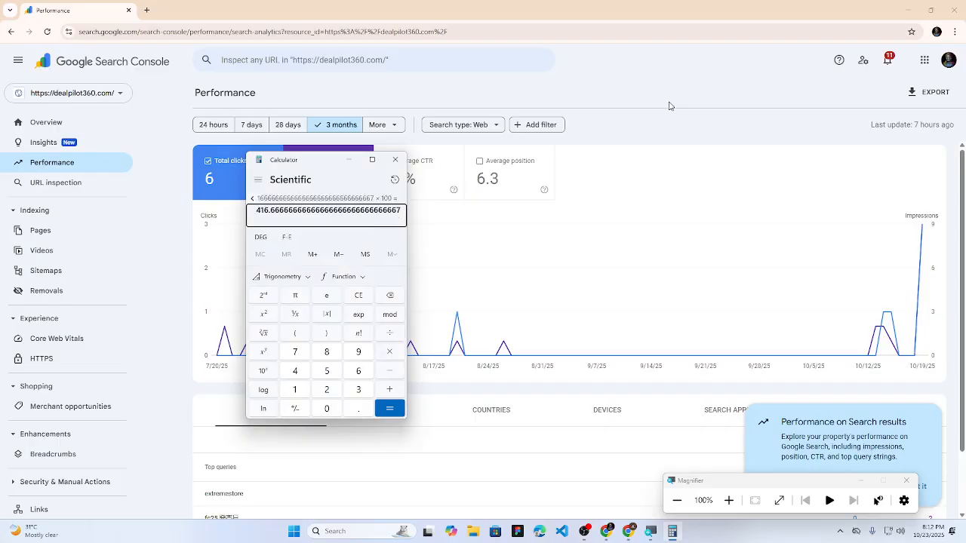
{"action": "left_click", "coordinate": [395, 160]}
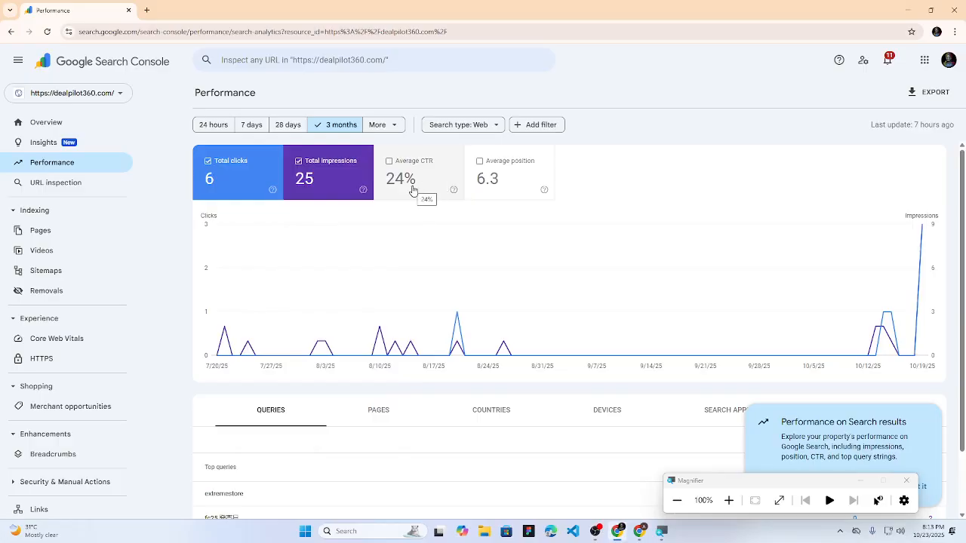
{"action": "key", "text": "super"}
{"action": "type", "text": "cal"}
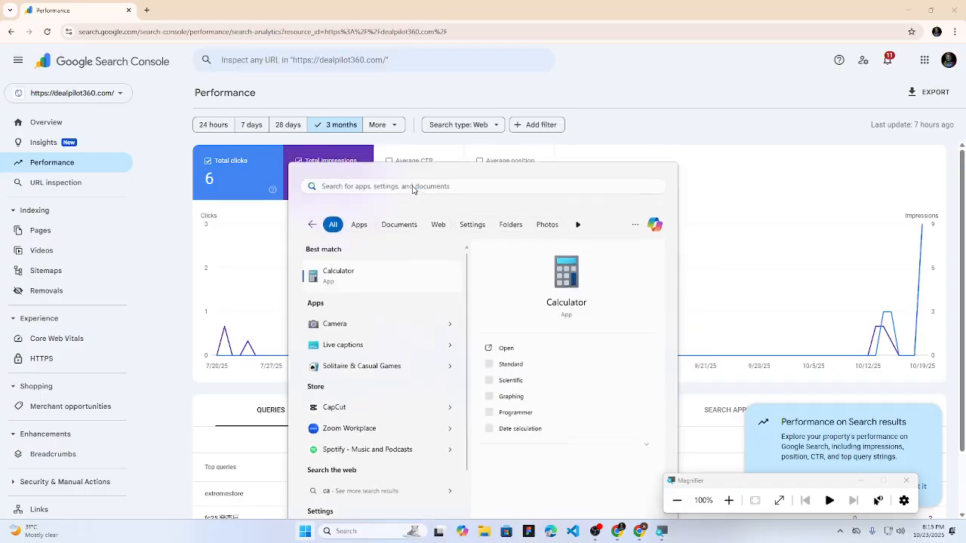
{"action": "key", "text": "Return"}
{"action": "type", "text": "6/24"}
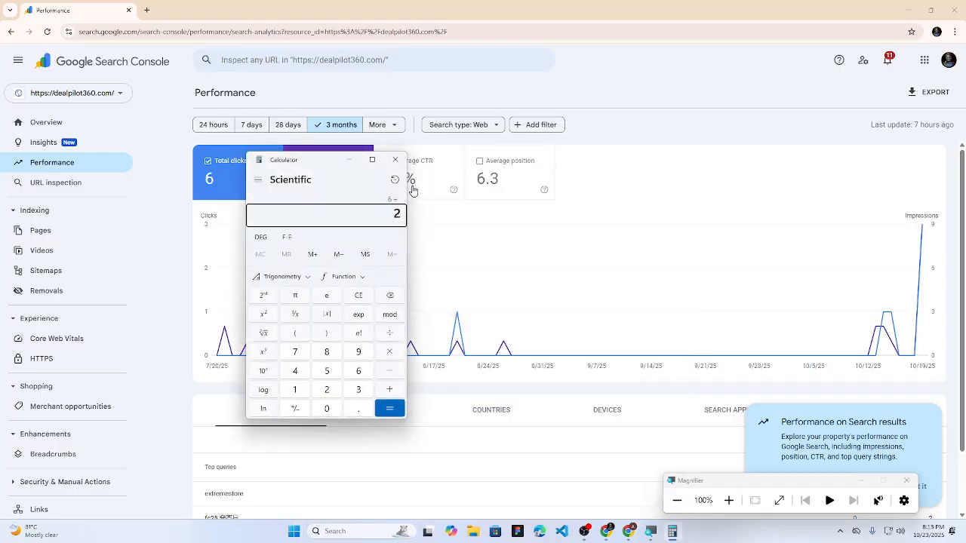
{"action": "key", "text": "Return"}
{"action": "type", "text": "*100"}
{"action": "key", "text": "Return"}
{"action": "left_click_drag", "start_coordinate": [311, 160], "coordinate": [579, 181]}
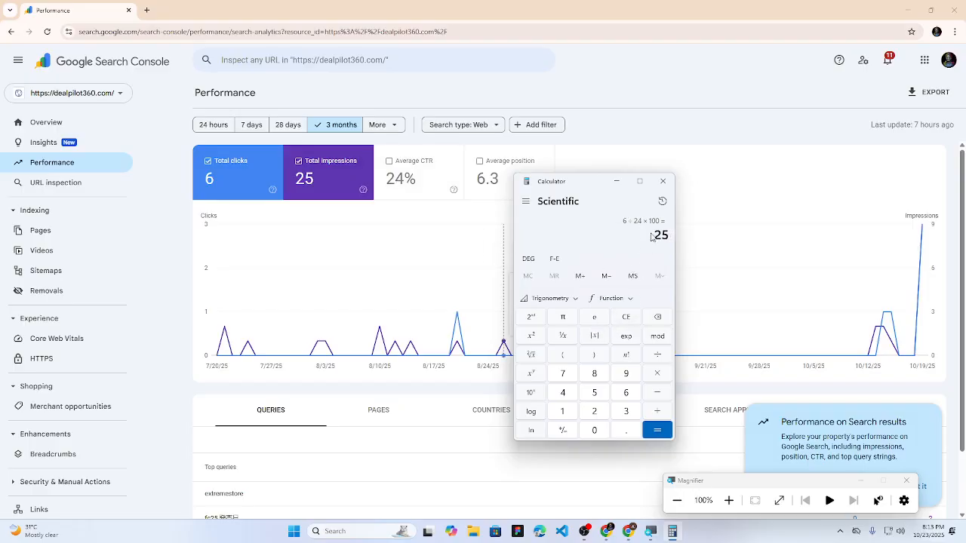
{"action": "key", "text": "BackSpace"}
{"action": "type", "text": "6"}
{"action": "type", "text": "25"}
{"action": "type", "text": "*100"}
{"action": "key", "text": "Return"}
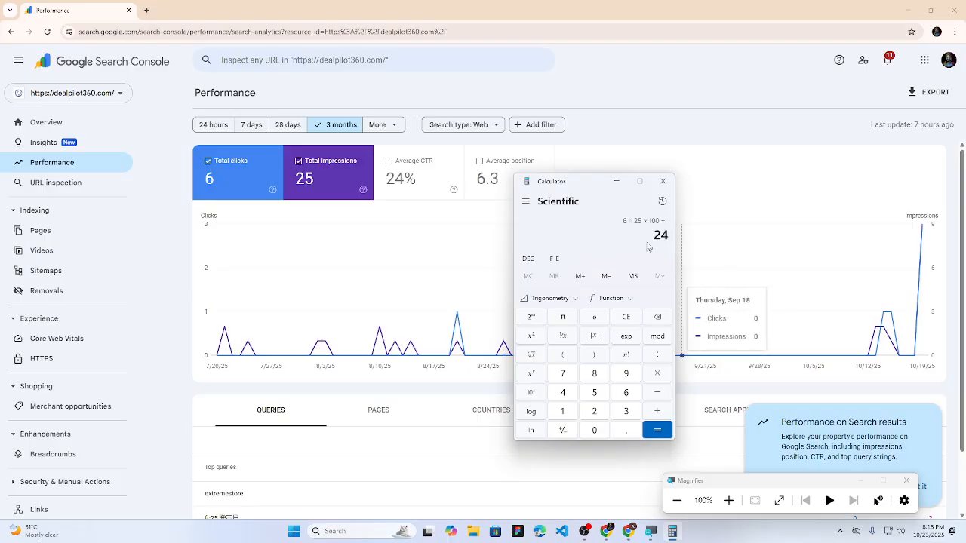
{"action": "key", "text": "ctrl+c"}
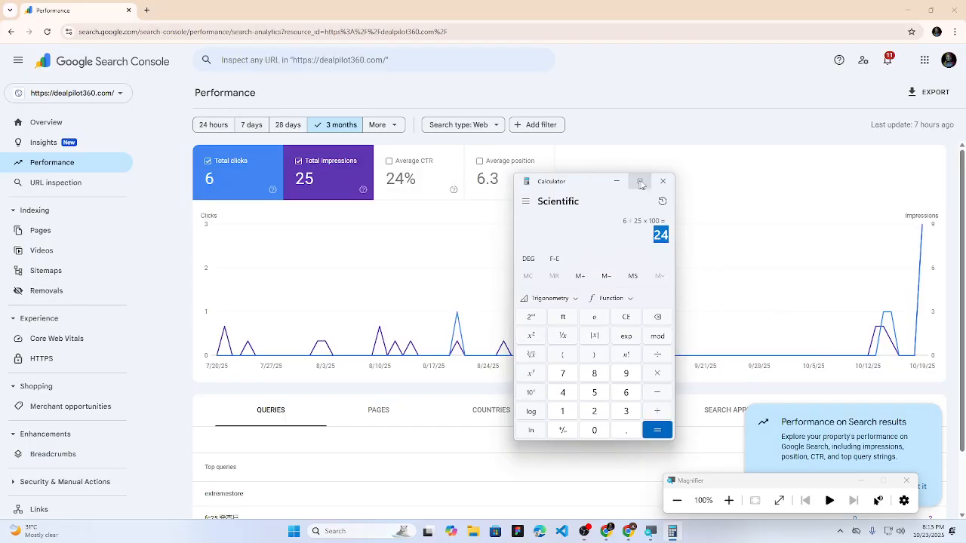
{"action": "left_click", "coordinate": [663, 181]}
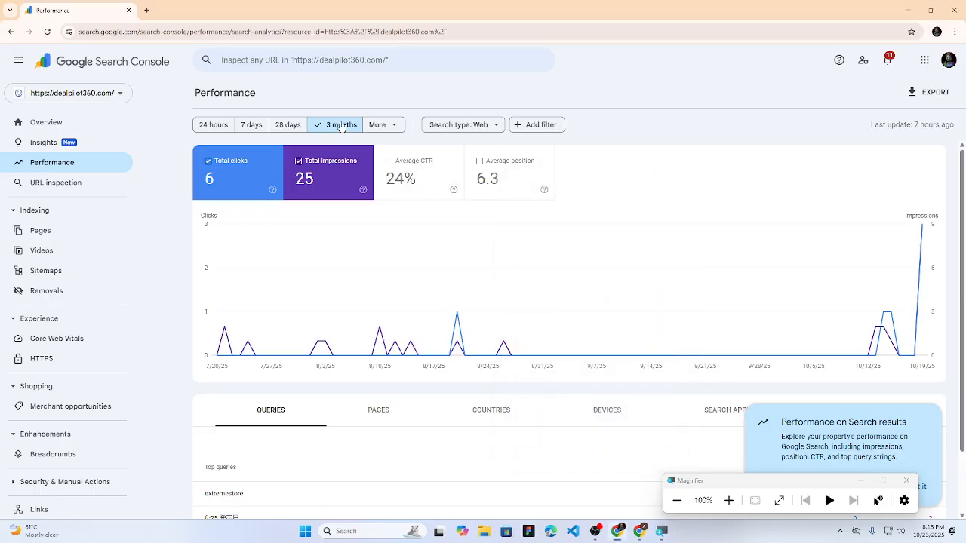
Set the Performance report date range to the last 12 months and close the comparison tip
{"action": "left_click", "coordinate": [384, 125]}
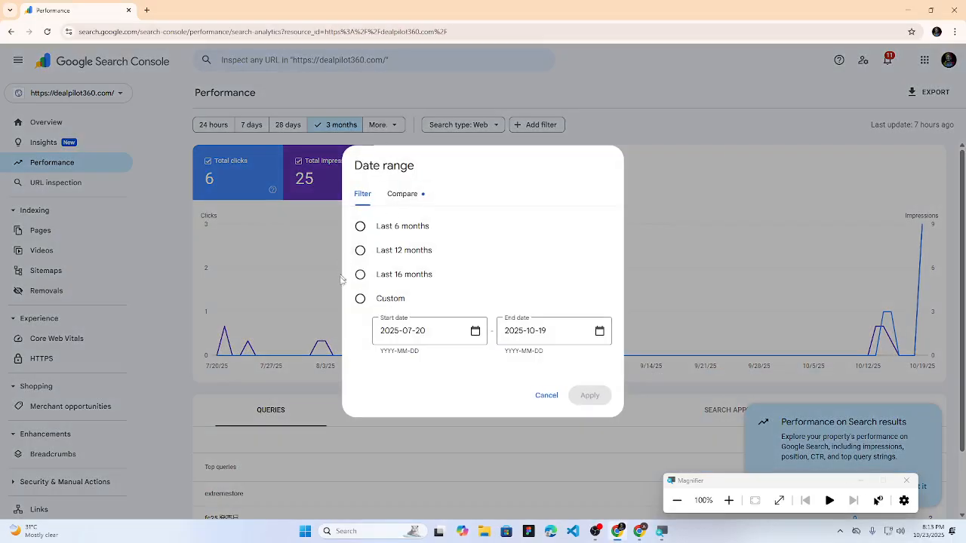
{"action": "left_click", "coordinate": [361, 252]}
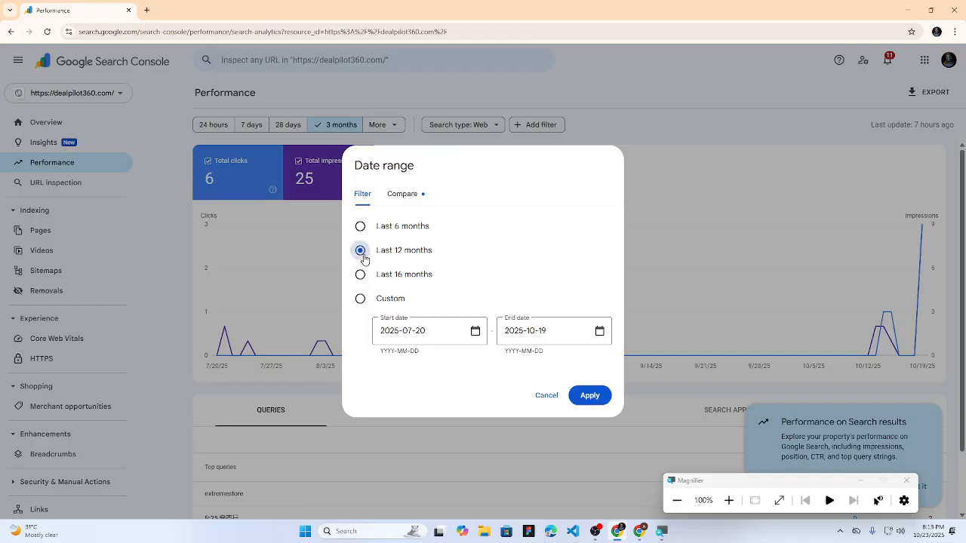
{"action": "left_click", "coordinate": [590, 397]}
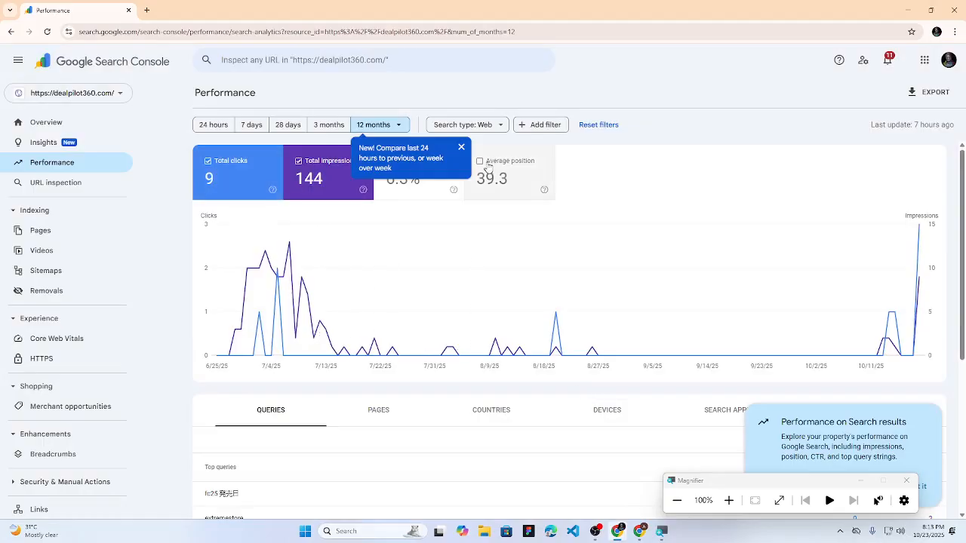
{"action": "left_click", "coordinate": [461, 147]}
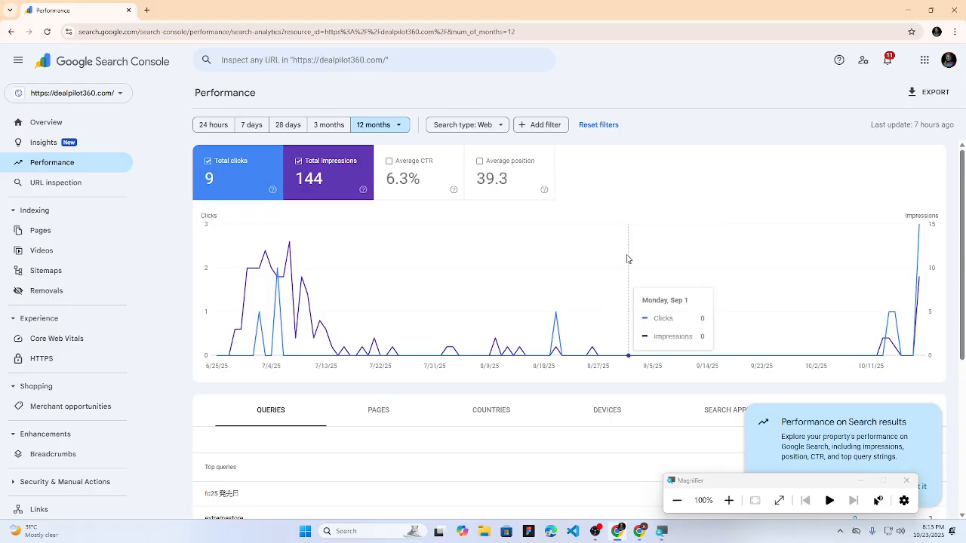
Break the 12-month results (9 clicks, 144 impressions) down by top pages
{"action": "scroll", "coordinate": [626, 259], "scroll_direction": "down", "scroll_amount": 3}
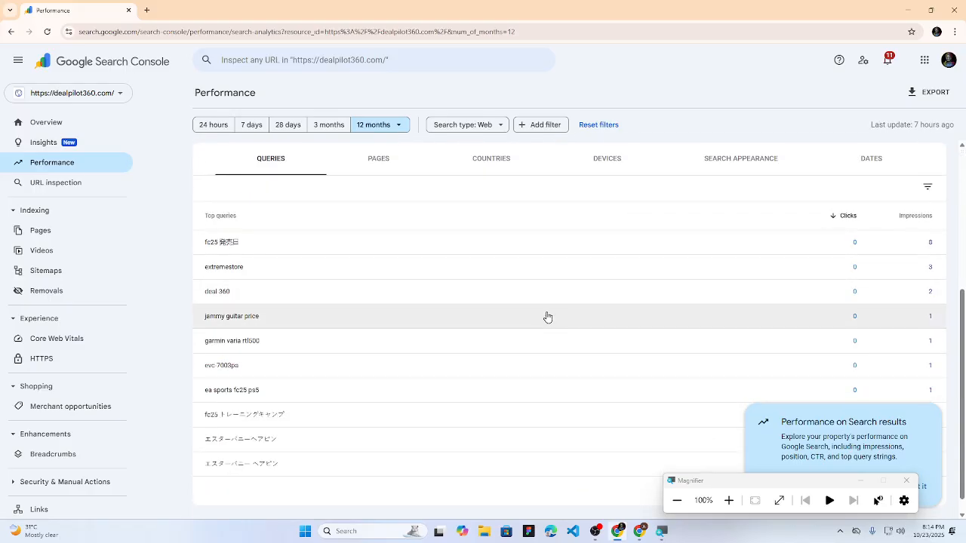
{"action": "scroll", "coordinate": [548, 317], "scroll_direction": "up", "scroll_amount": 3}
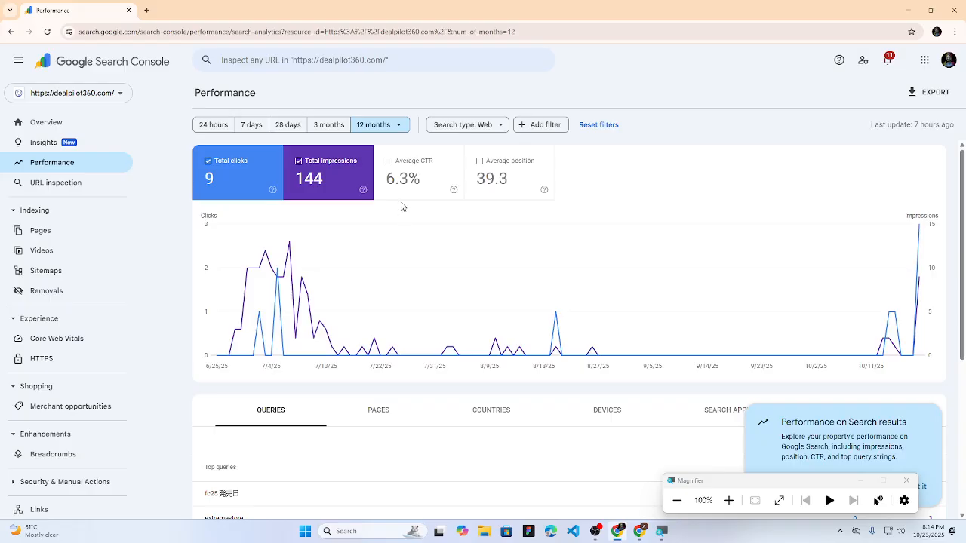
{"action": "scroll", "coordinate": [457, 295], "scroll_direction": "down", "scroll_amount": 3}
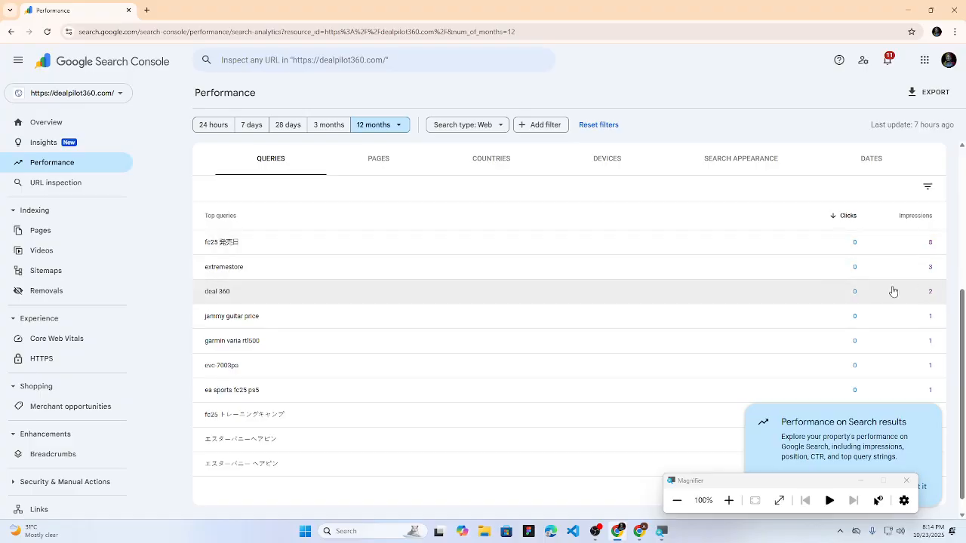
{"action": "scroll", "coordinate": [446, 369], "scroll_direction": "down", "scroll_amount": 1}
{"action": "scroll", "coordinate": [446, 369], "scroll_direction": "up", "scroll_amount": 4}
{"action": "scroll", "coordinate": [410, 330], "scroll_direction": "down", "scroll_amount": 3}
{"action": "left_click", "coordinate": [387, 249]}
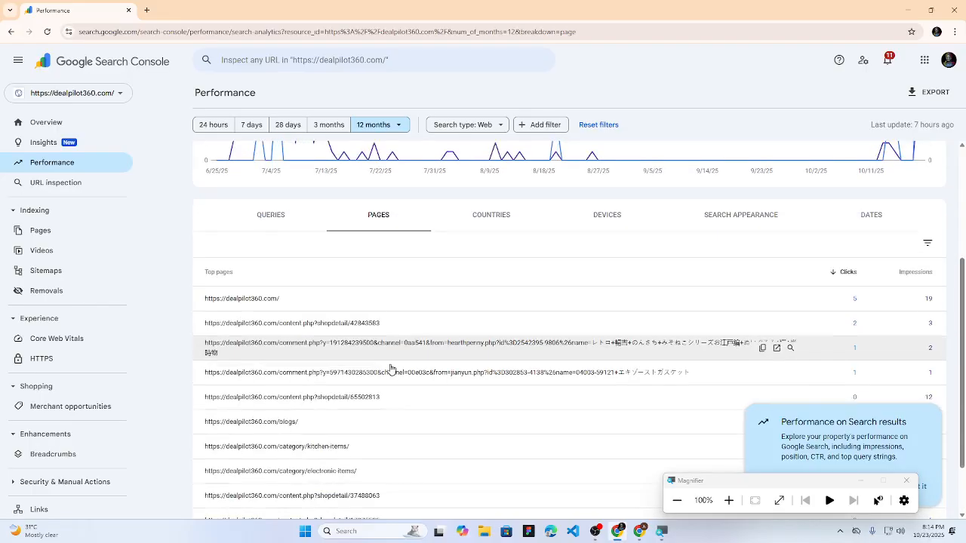
Check the Countries, Devices and Search appearance breakdowns, then filter to Product snippets (1 click, 89 impressions)
{"action": "scroll", "coordinate": [391, 371], "scroll_direction": "down", "scroll_amount": 1}
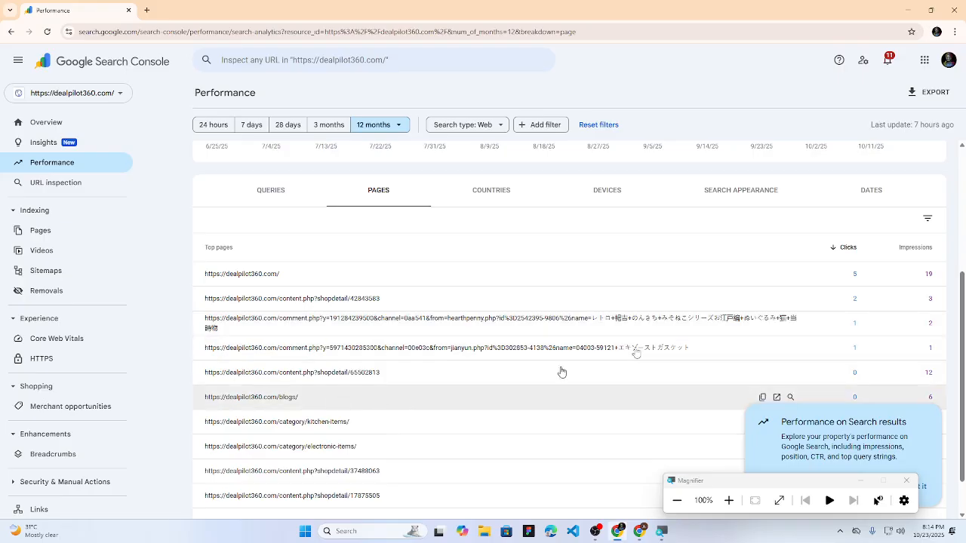
{"action": "scroll", "coordinate": [742, 298], "scroll_direction": "down", "scroll_amount": 1}
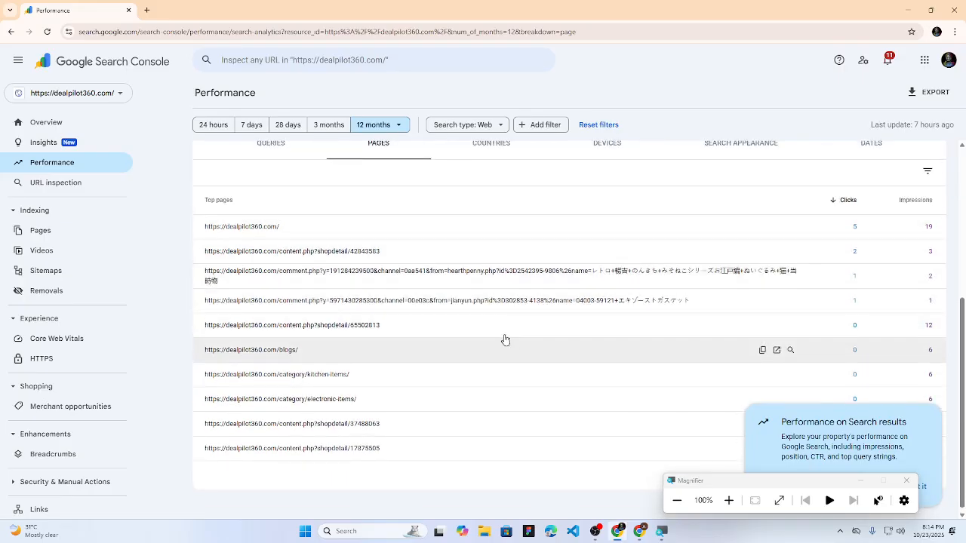
{"action": "scroll", "coordinate": [502, 339], "scroll_direction": "up", "scroll_amount": 2}
{"action": "left_click", "coordinate": [503, 250]}
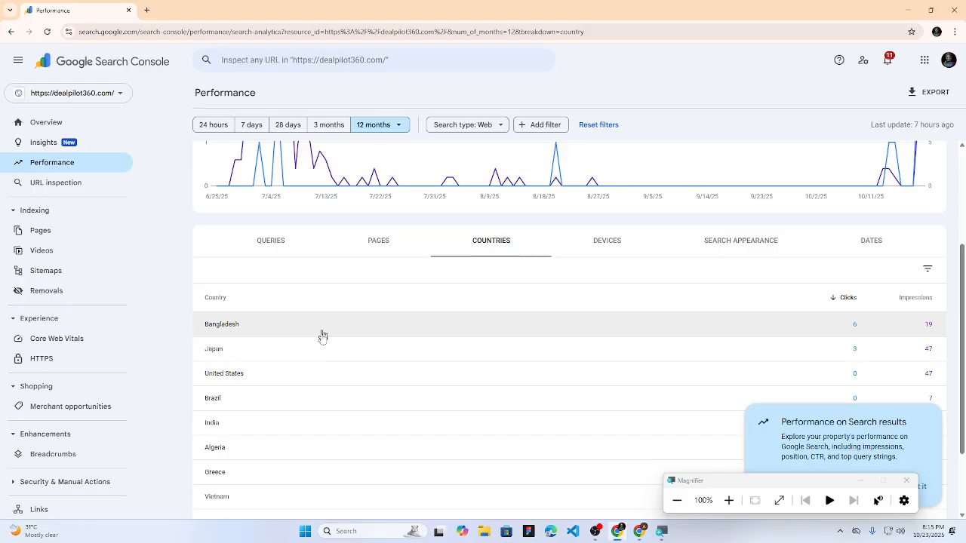
{"action": "left_click", "coordinate": [602, 243]}
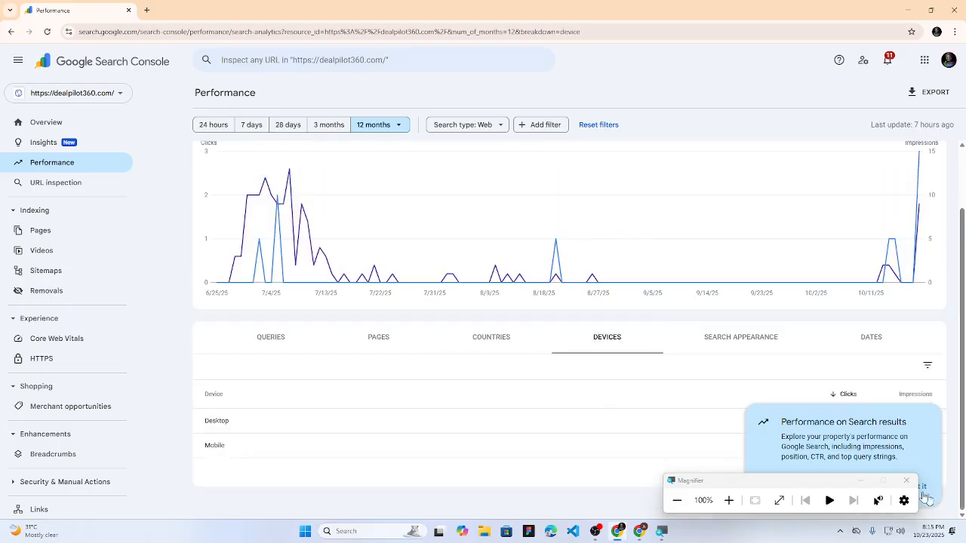
{"action": "left_click", "coordinate": [906, 481]}
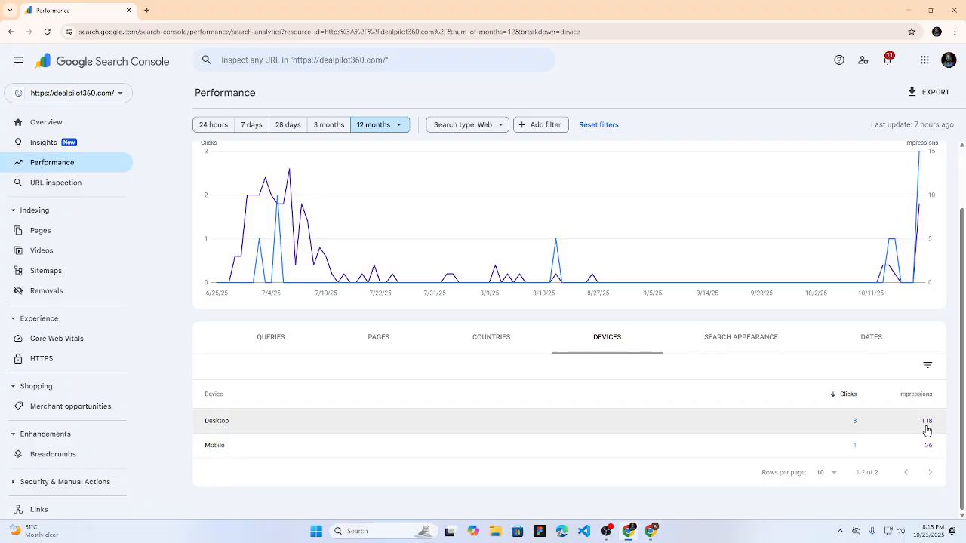
{"action": "left_click", "coordinate": [740, 343]}
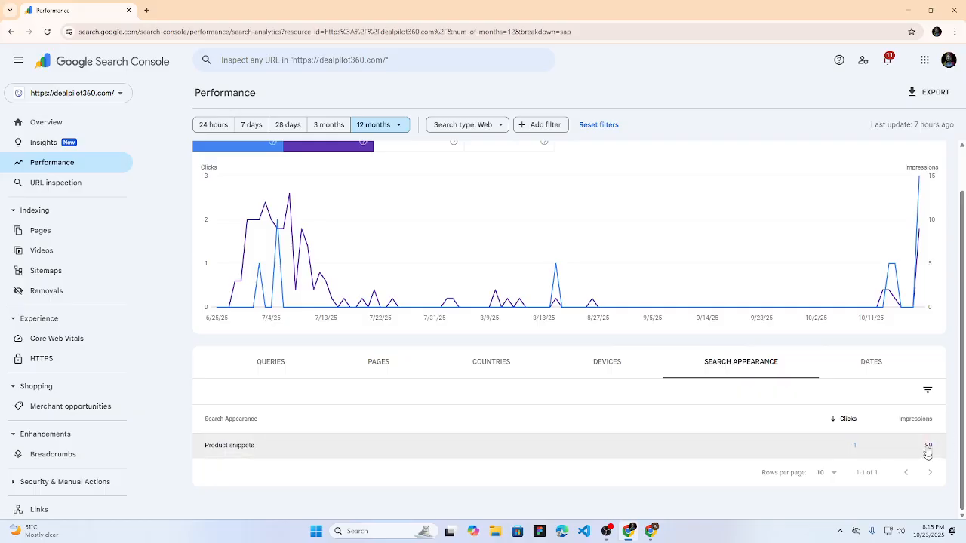
{"action": "left_click", "coordinate": [240, 452]}
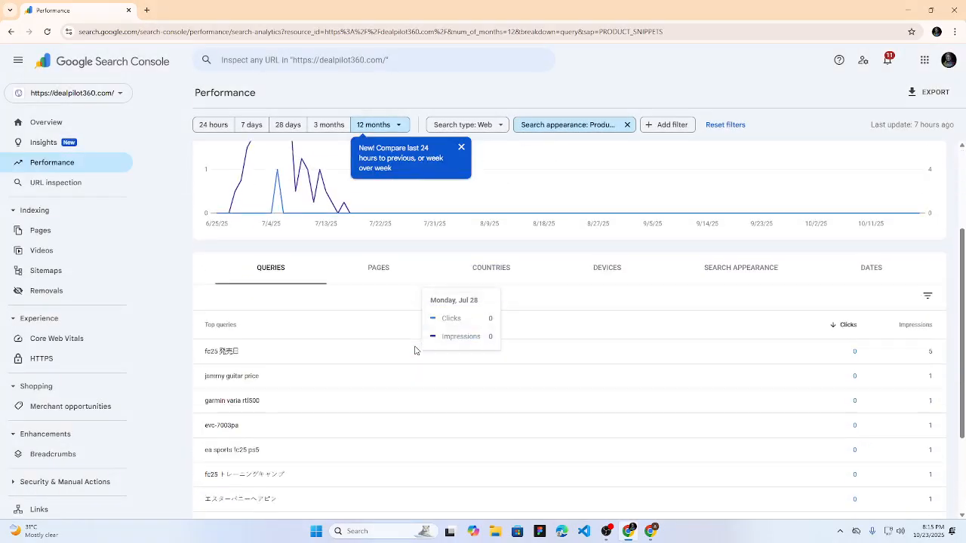
List the Product snippets results by date, then go to the Page indexing report
{"action": "scroll", "coordinate": [304, 385], "scroll_direction": "down", "scroll_amount": 2}
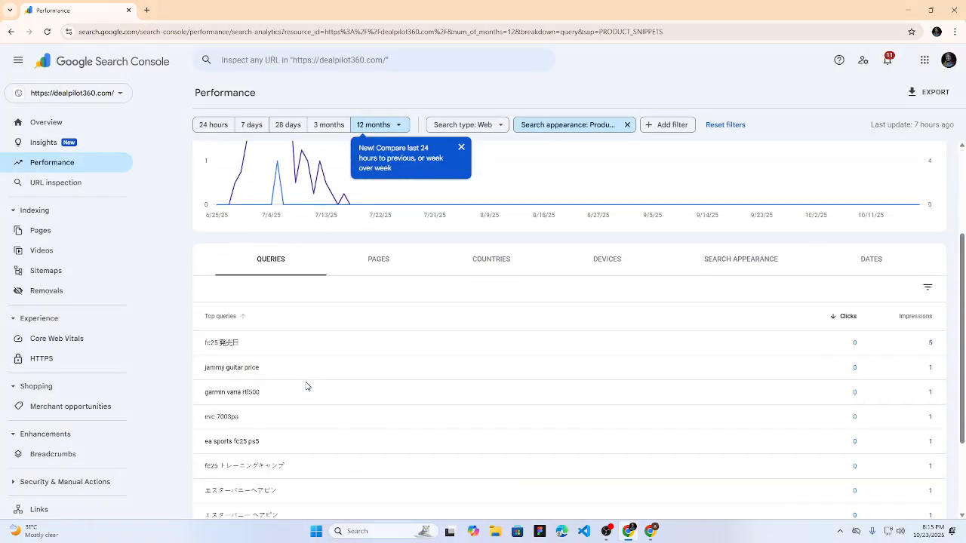
{"action": "left_click", "coordinate": [723, 262]}
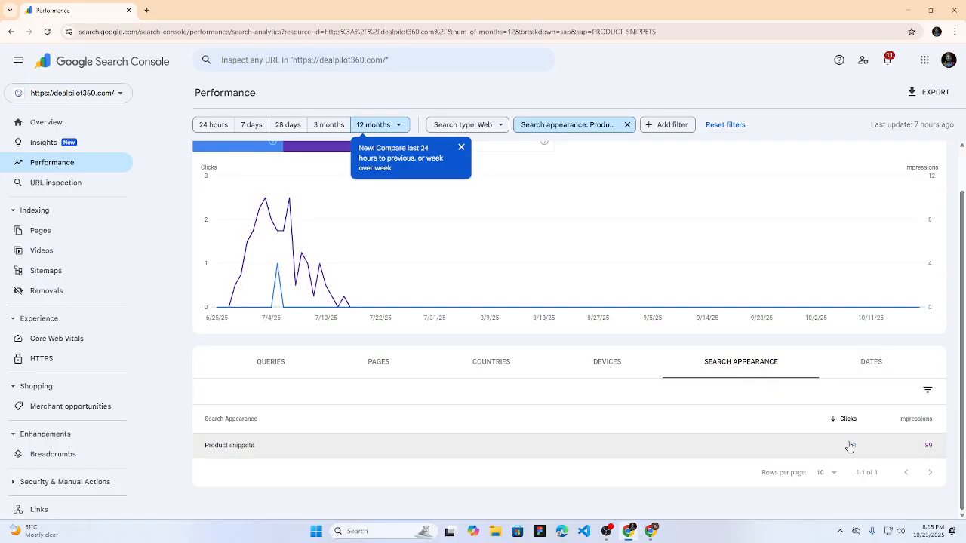
{"action": "left_click", "coordinate": [871, 363]}
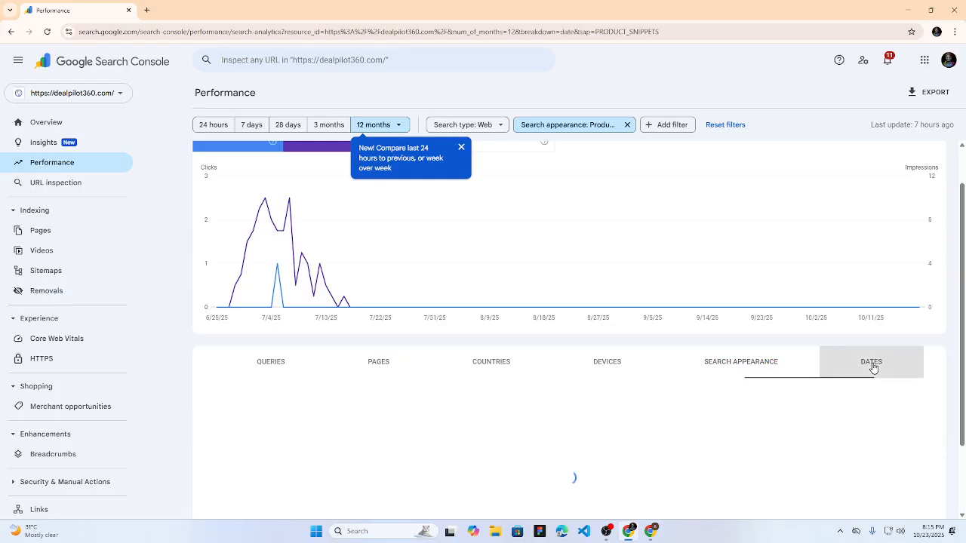
{"action": "scroll", "coordinate": [668, 168], "scroll_direction": "down", "scroll_amount": 1}
{"action": "scroll", "coordinate": [668, 168], "scroll_direction": "down", "scroll_amount": 2}
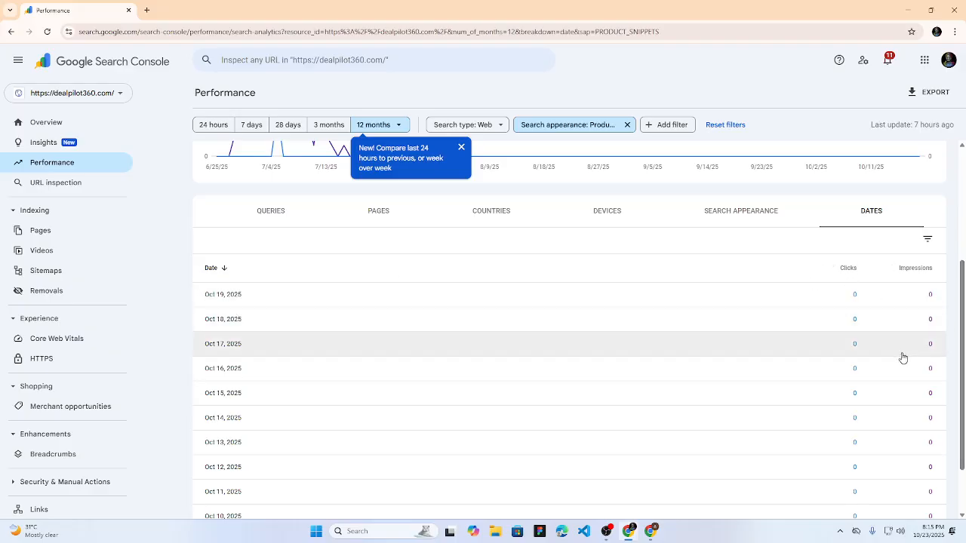
{"action": "mouse_move", "coordinate": [956, 297]}
{"action": "left_mouse_down"}
{"action": "mouse_move", "coordinate": [964, 432]}
{"action": "mouse_move", "coordinate": [964, 312]}
{"action": "left_mouse_up"}
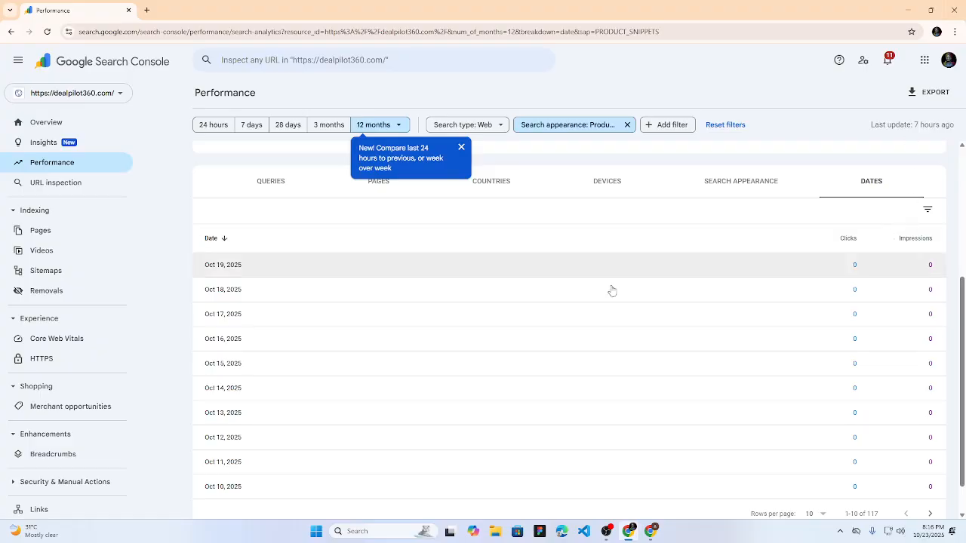
{"action": "left_click", "coordinate": [49, 232]}
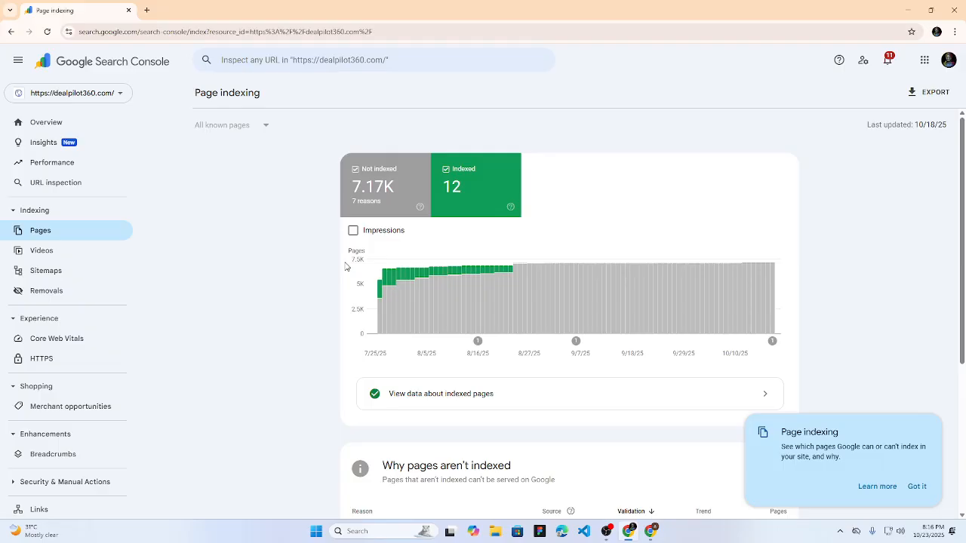
Highlight rows of the 'Why pages aren't indexed' table, from Not found and Duplicate down to the 'noindex' reason
{"action": "scroll", "coordinate": [216, 223], "scroll_direction": "down", "scroll_amount": 3}
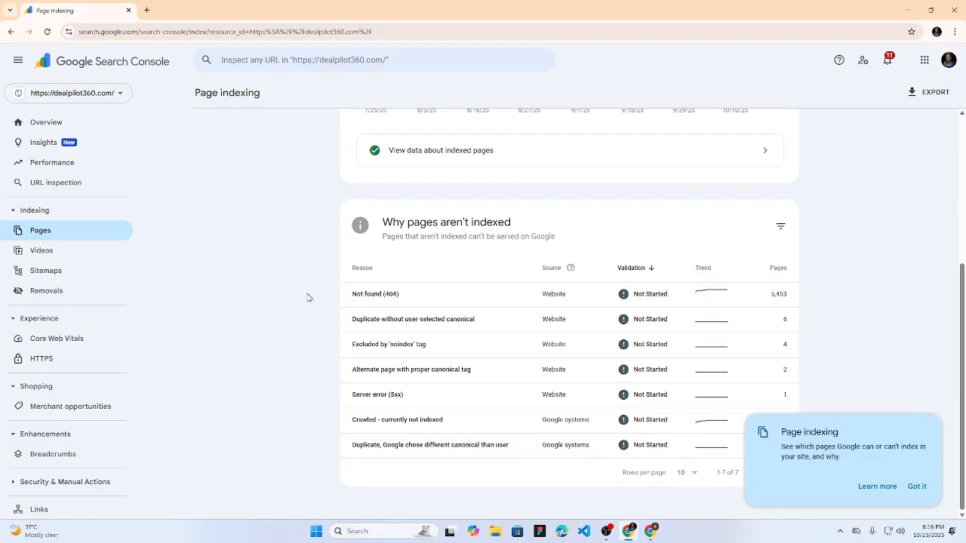
{"action": "left_click_drag", "start_coordinate": [316, 298], "coordinate": [397, 296]}
{"action": "left_click", "coordinate": [345, 305]}
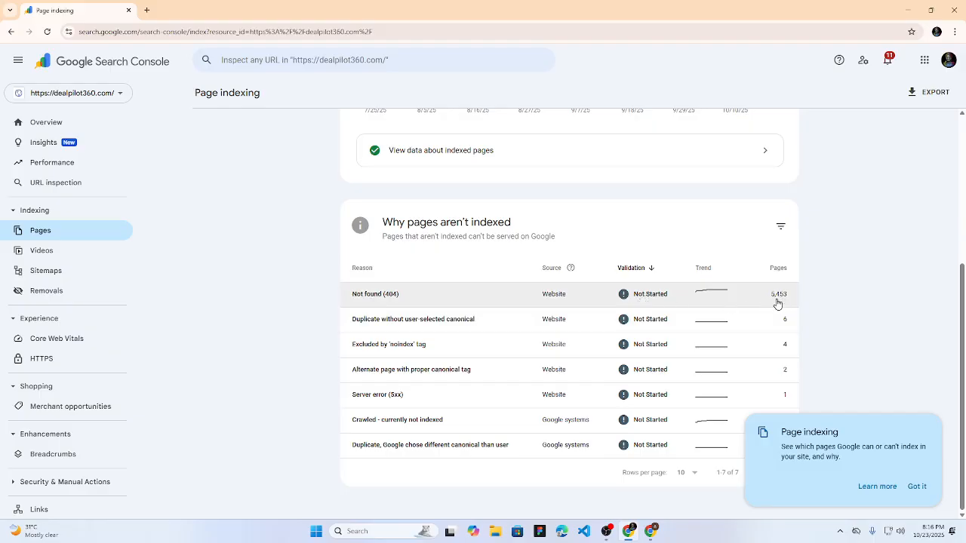
{"action": "left_click_drag", "start_coordinate": [815, 300], "coordinate": [773, 296]}
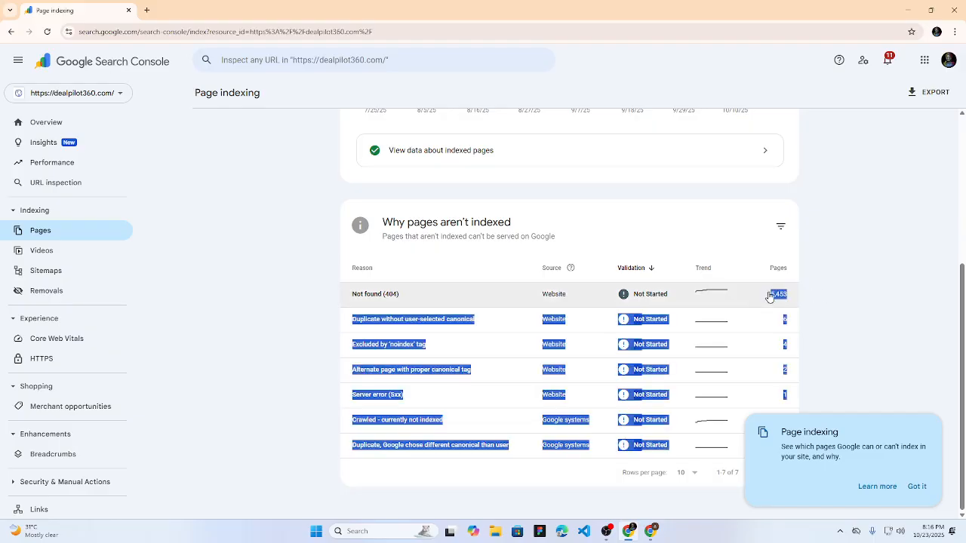
{"action": "left_click", "coordinate": [844, 302]}
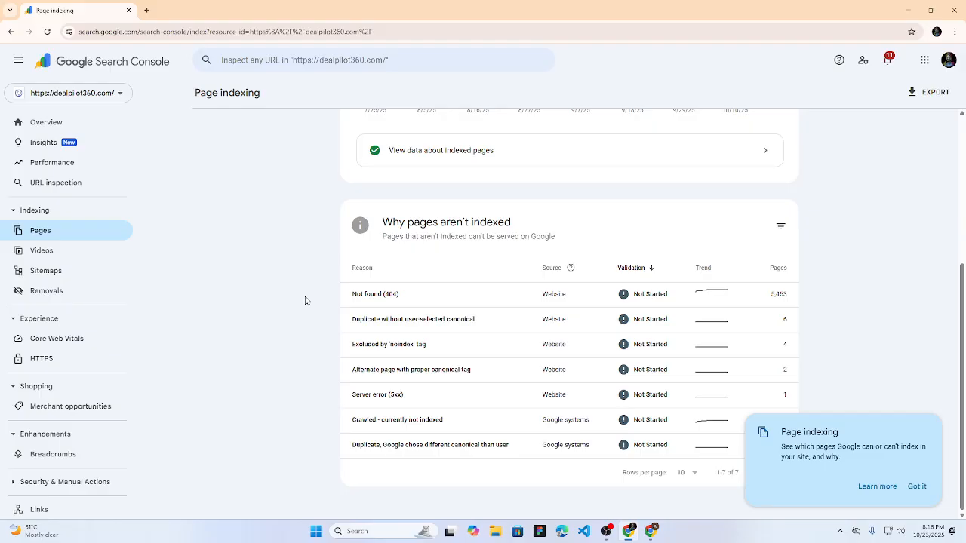
{"action": "left_click_drag", "start_coordinate": [324, 323], "coordinate": [475, 322]}
{"action": "left_click", "coordinate": [295, 352]}
{"action": "left_click_drag", "start_coordinate": [298, 349], "coordinate": [428, 355]}
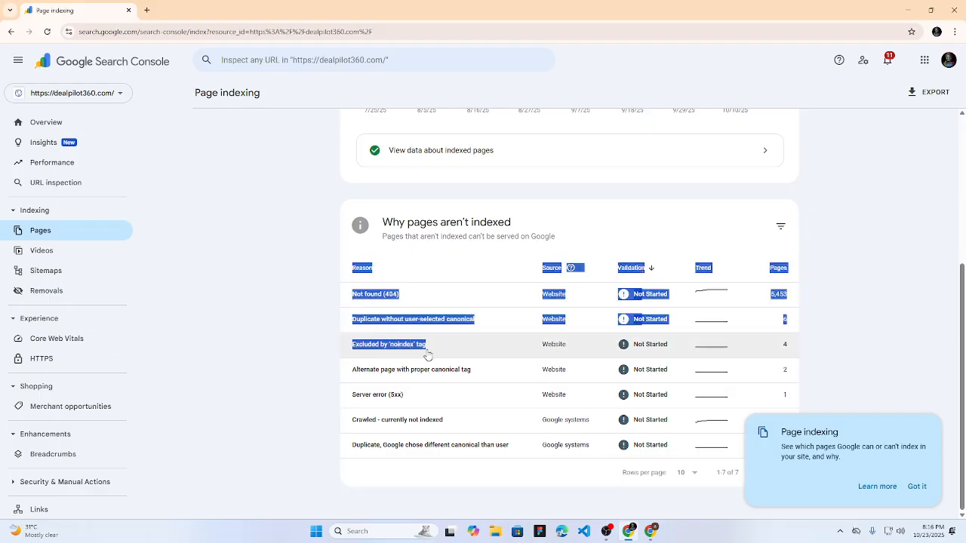
{"action": "left_click", "coordinate": [323, 390]}
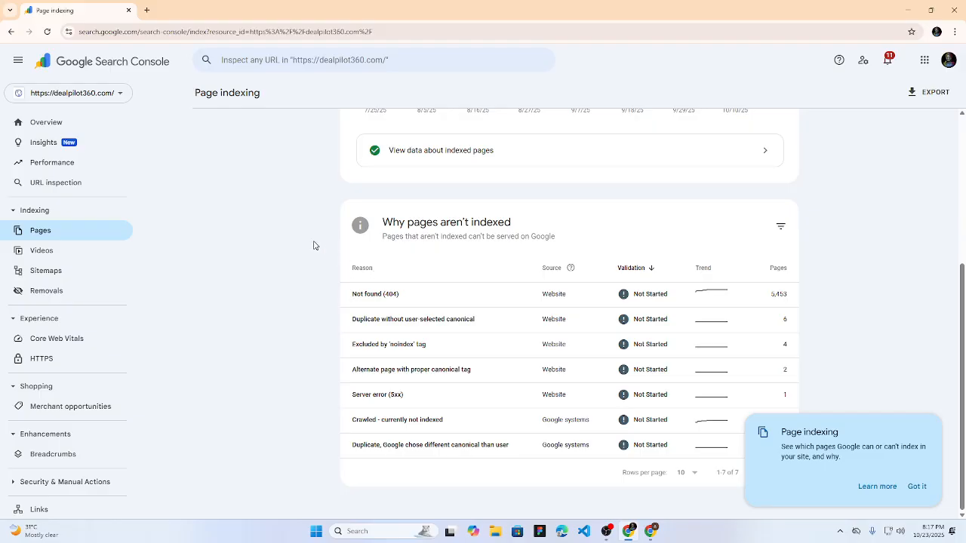
Scroll through the Page indexing report and open the Sitemaps report
{"action": "scroll", "coordinate": [315, 245], "scroll_direction": "up", "scroll_amount": 3}
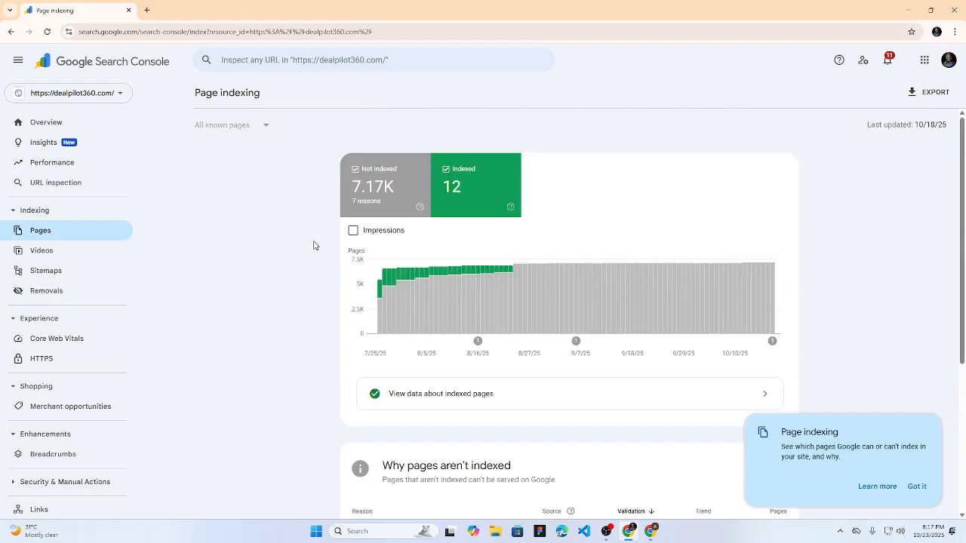
{"action": "scroll", "coordinate": [314, 245], "scroll_direction": "down", "scroll_amount": 1}
{"action": "scroll", "coordinate": [314, 245], "scroll_direction": "down", "scroll_amount": 3}
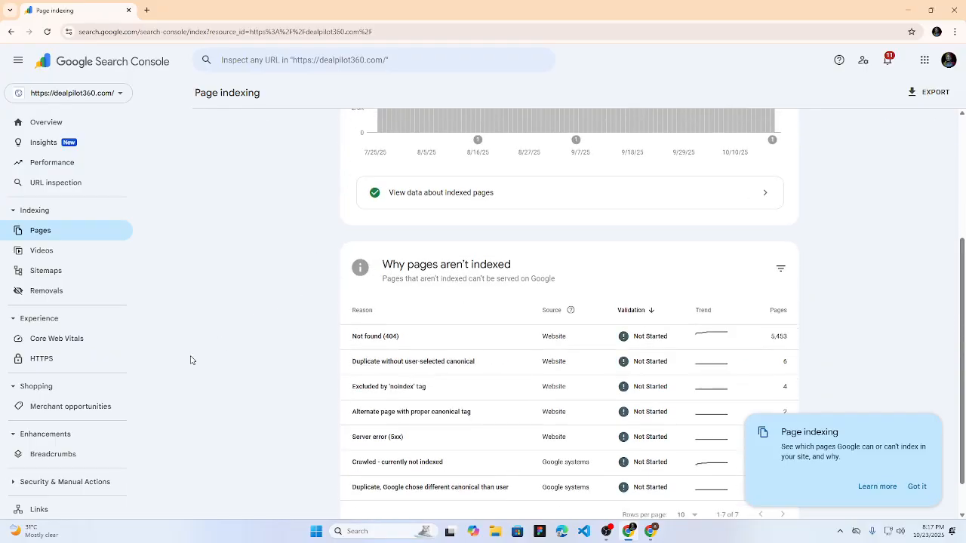
{"action": "left_click", "coordinate": [40, 273]}
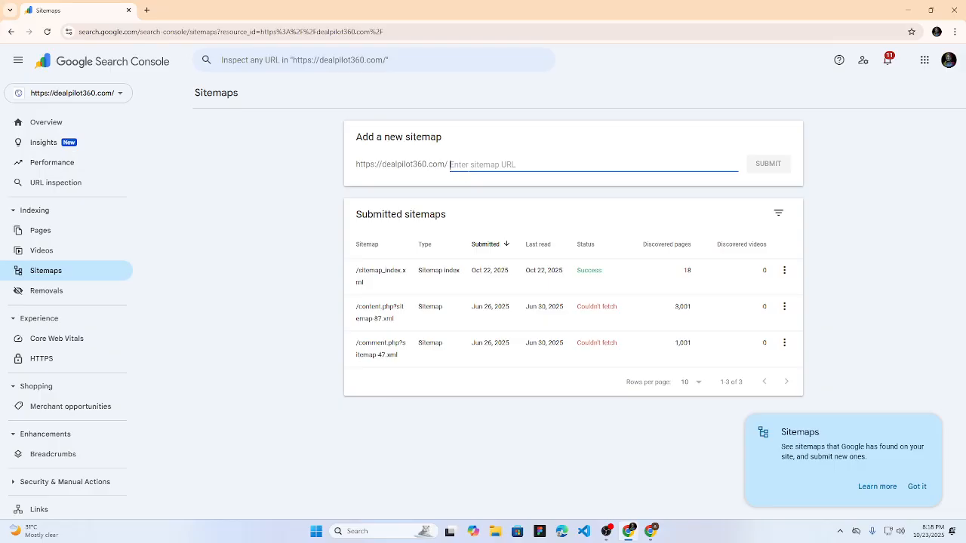
In the test page window, load dealpilot360.com/sitemap_index.xml
{"action": "left_click", "coordinate": [629, 531]}
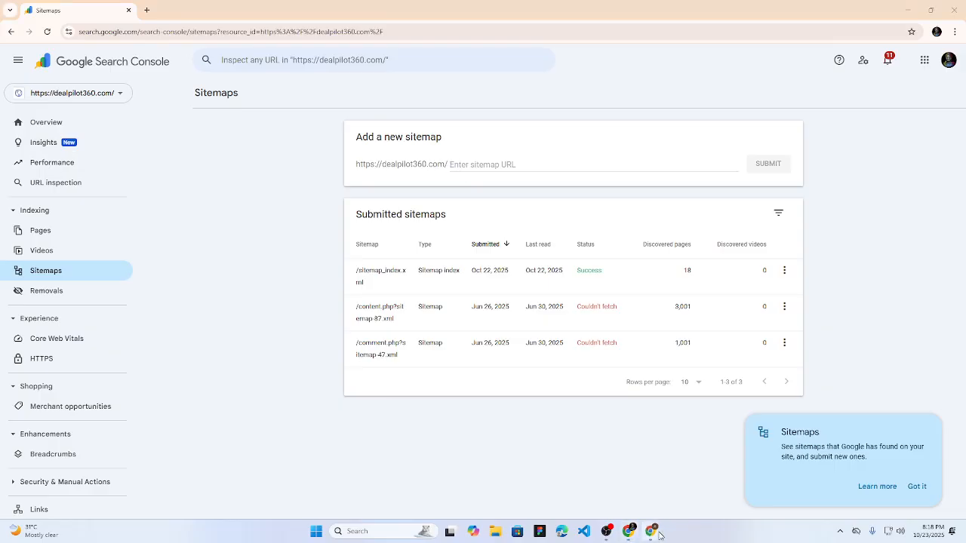
{"action": "left_click", "coordinate": [624, 484]}
{"action": "left_click", "coordinate": [198, 31]}
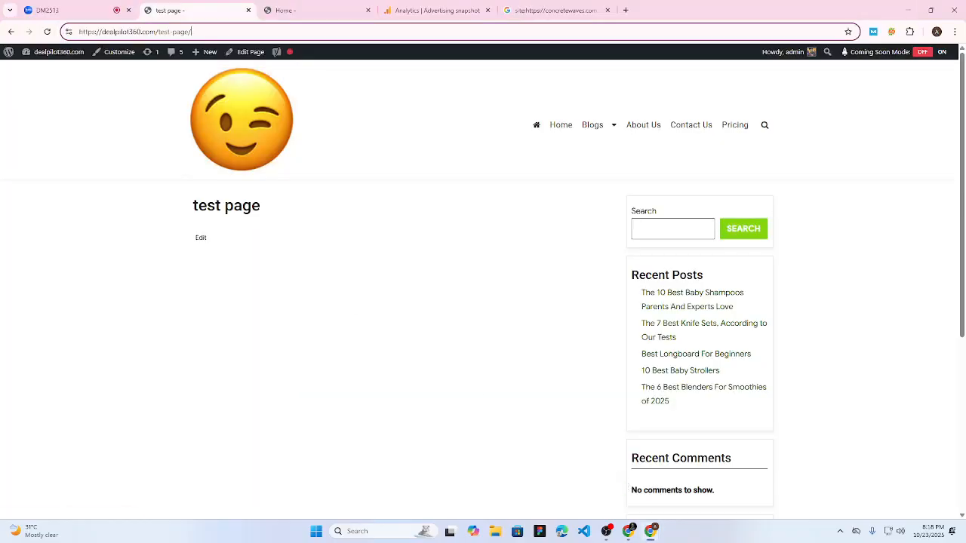
{"action": "key", "text": "BackSpace"}
{"action": "key", "text": "BackSpace"}
{"action": "key", "text": "BackSpace"}
{"action": "key", "text": "BackSpace"}
{"action": "key", "text": "BackSpace"}
{"action": "key", "text": "BackSpace"}
{"action": "key", "text": "BackSpace"}
{"action": "key", "text": "BackSpace"}
{"action": "key", "text": "BackSpace"}
{"action": "key", "text": "BackSpace"}
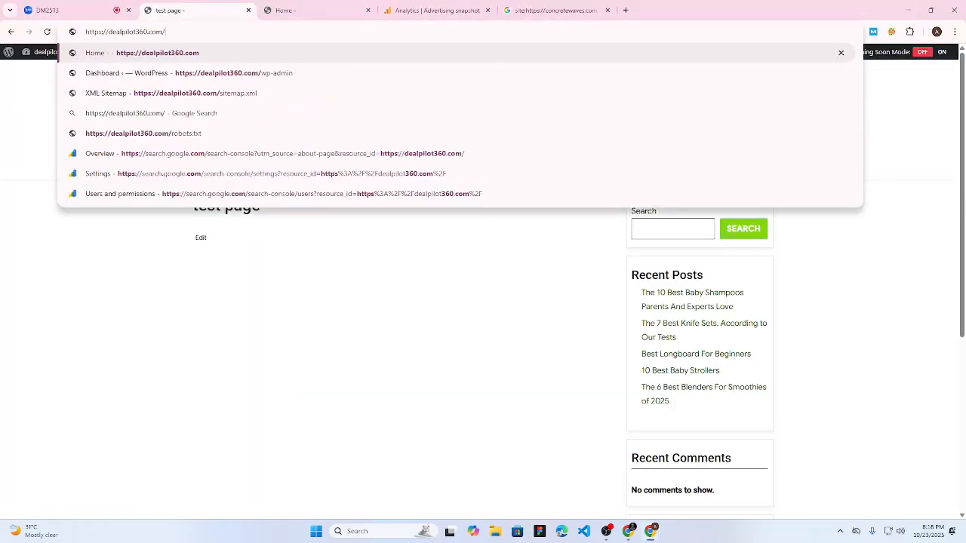
{"action": "type", "text": "sitemap"}
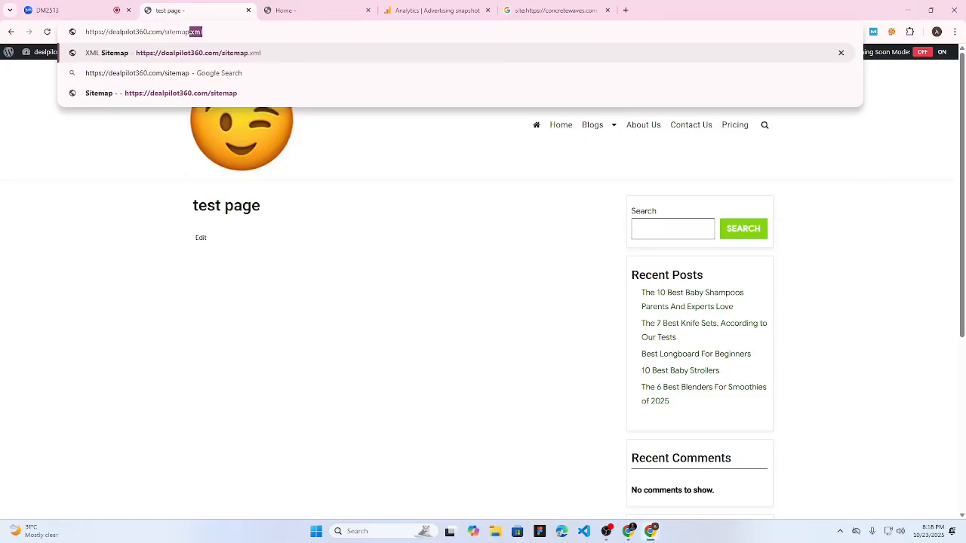
{"action": "type", "text": "_index.xml"}
{"action": "key", "text": "Return"}
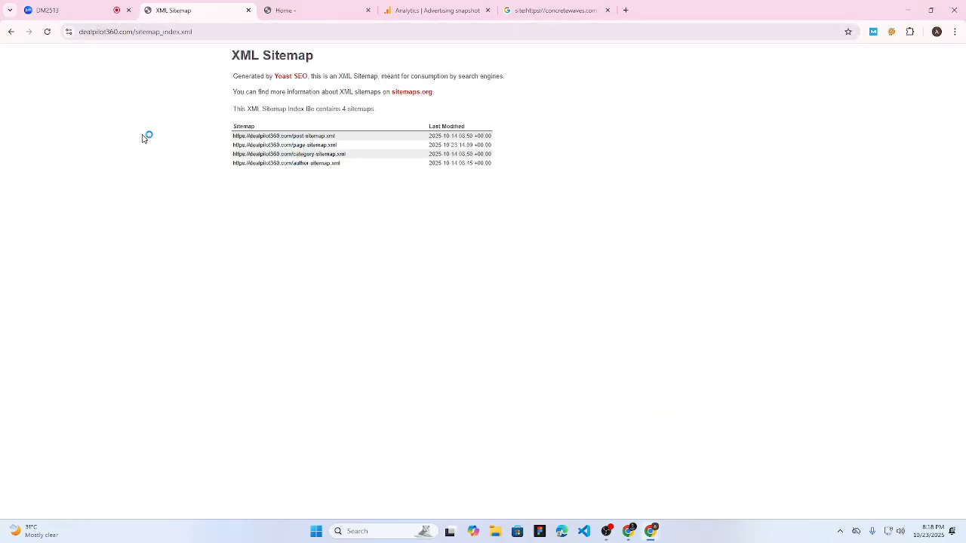
Magnify the view, copy 'sitemap_index.xml' from the address, and return to the Search Console window
{"action": "key", "text": "super+plus"}
{"action": "key", "text": "super+plus"}
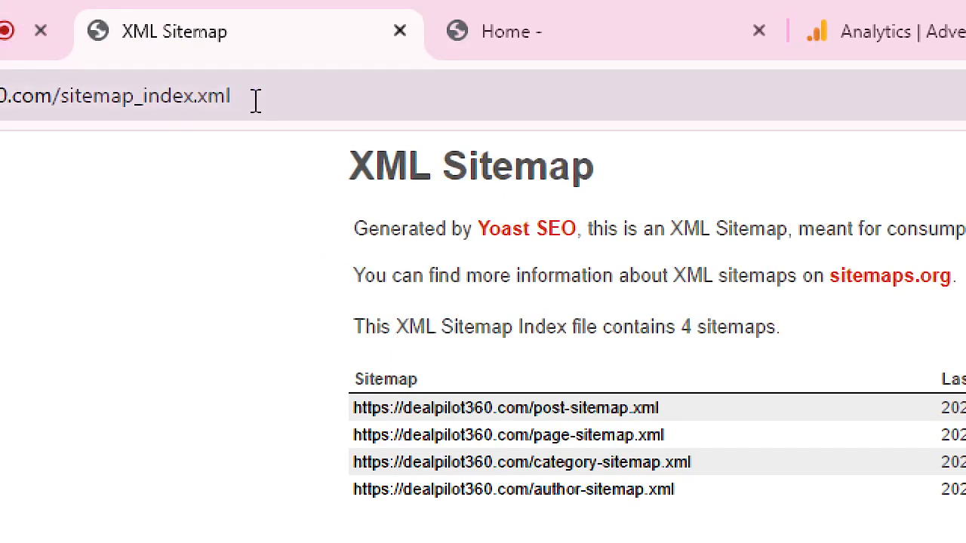
{"action": "left_click_drag", "start_coordinate": [256, 101], "coordinate": [67, 121]}
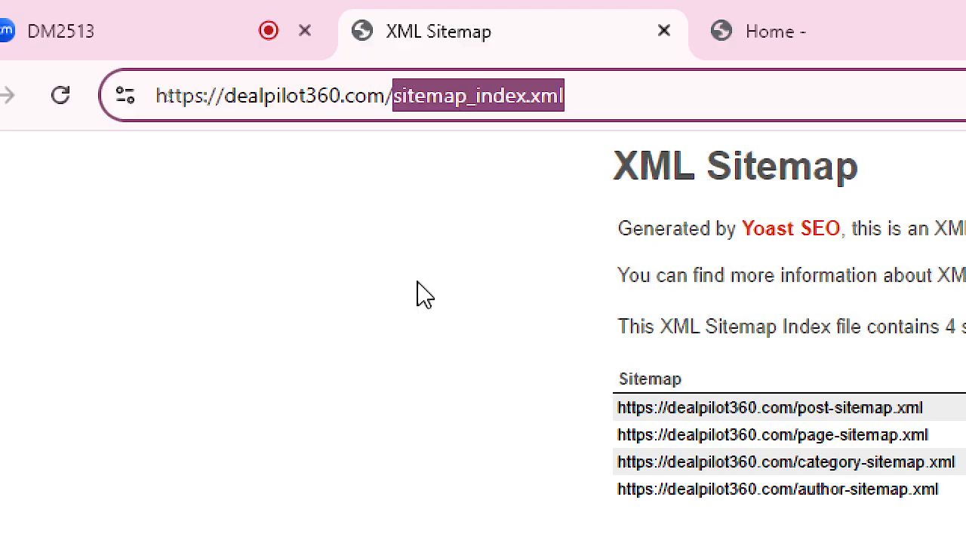
{"action": "right_click", "coordinate": [421, 98]}
{"action": "left_click", "coordinate": [521, 394]}
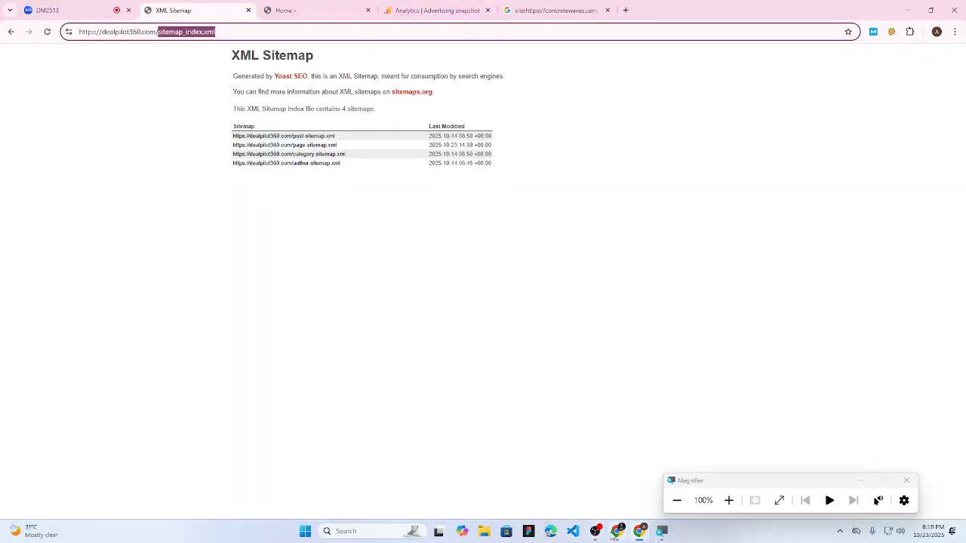
{"action": "left_click", "coordinate": [617, 532]}
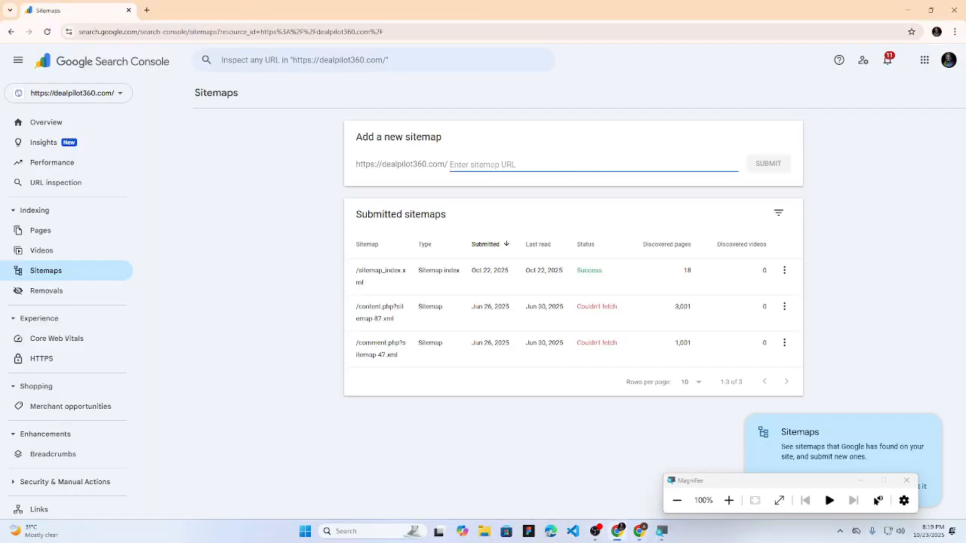
Paste sitemap_index.xml into 'Add a new sitemap', submit it, and close the success confirmation
{"action": "key", "text": "ctrl+v"}
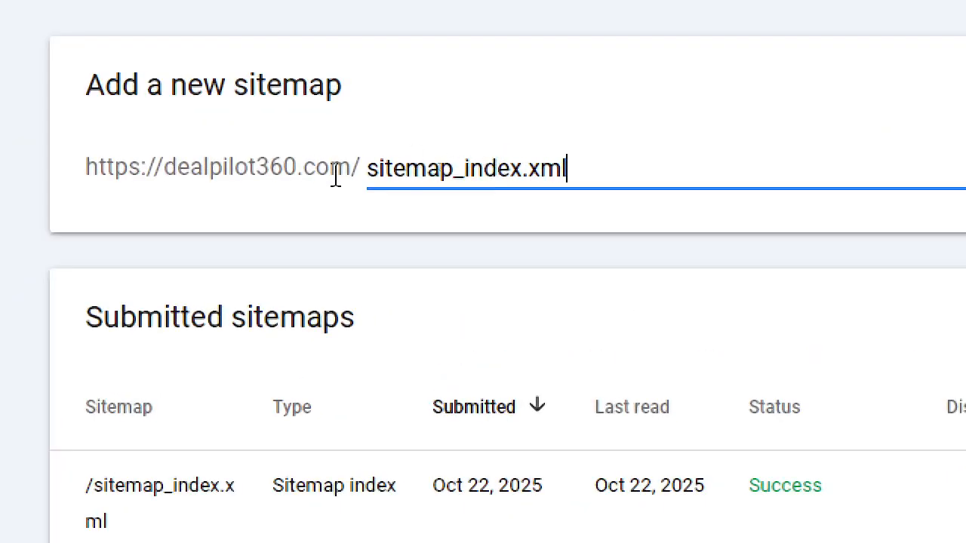
{"action": "left_click_drag", "start_coordinate": [353, 167], "coordinate": [104, 167]}
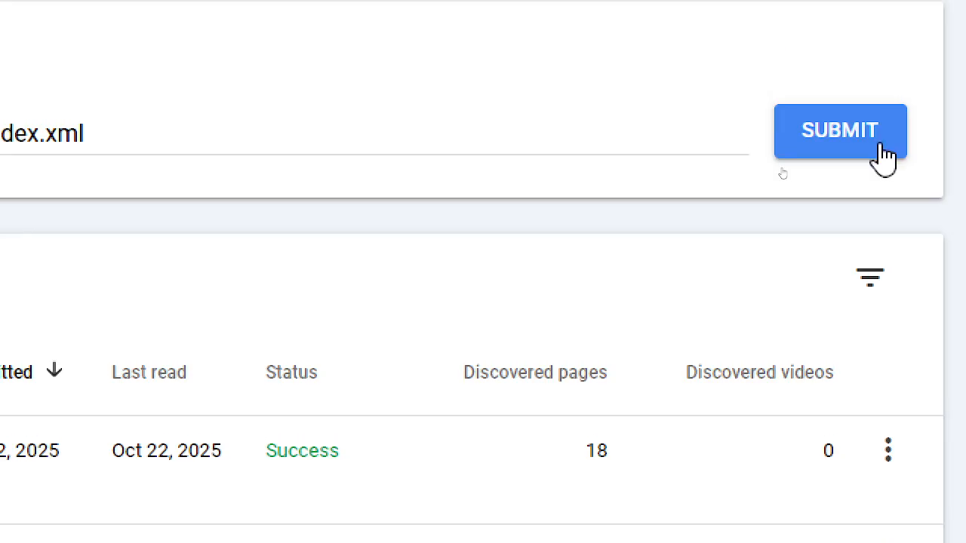
{"action": "left_click", "coordinate": [877, 142]}
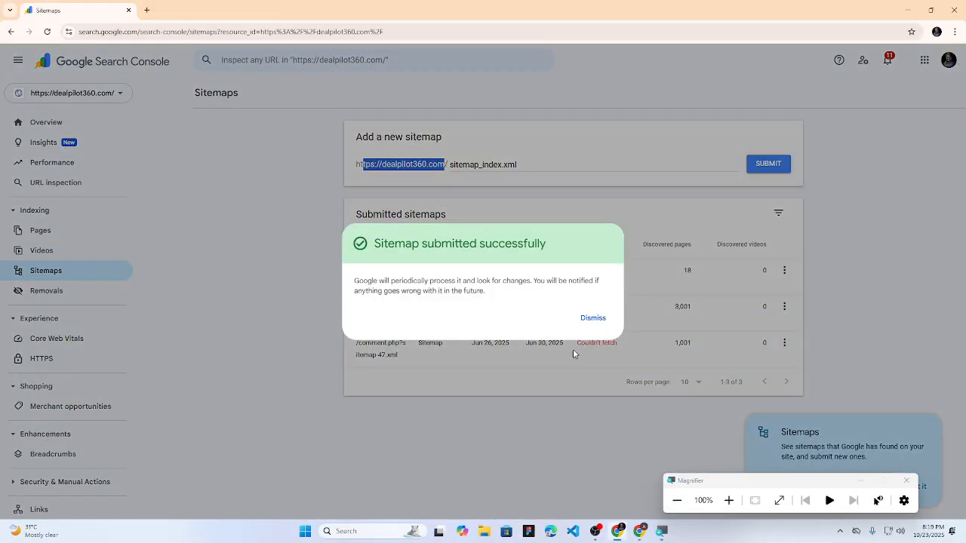
{"action": "left_click", "coordinate": [576, 319]}
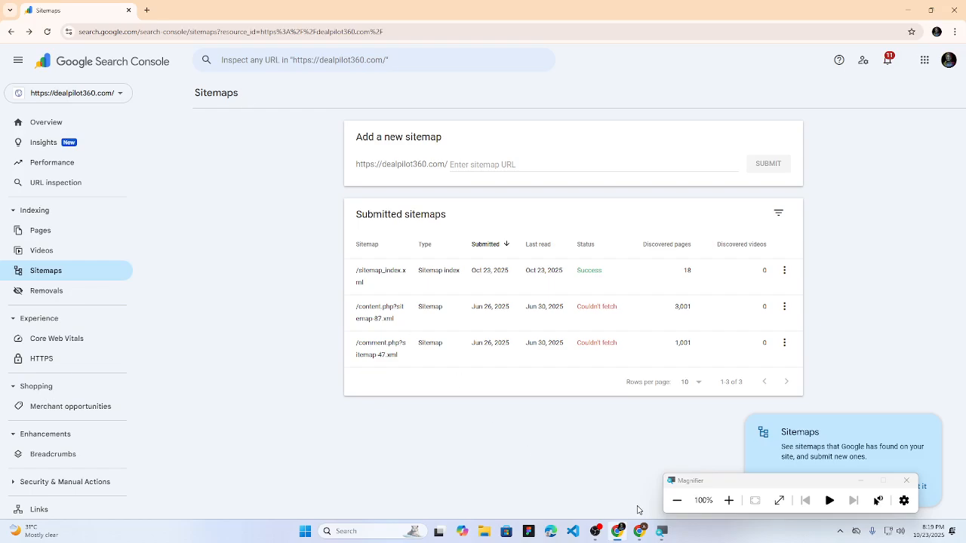
Open a new tab and go to dealpilot360.com/wp-admin
{"action": "left_click", "coordinate": [145, 10]}
{"action": "type", "text": "d"}
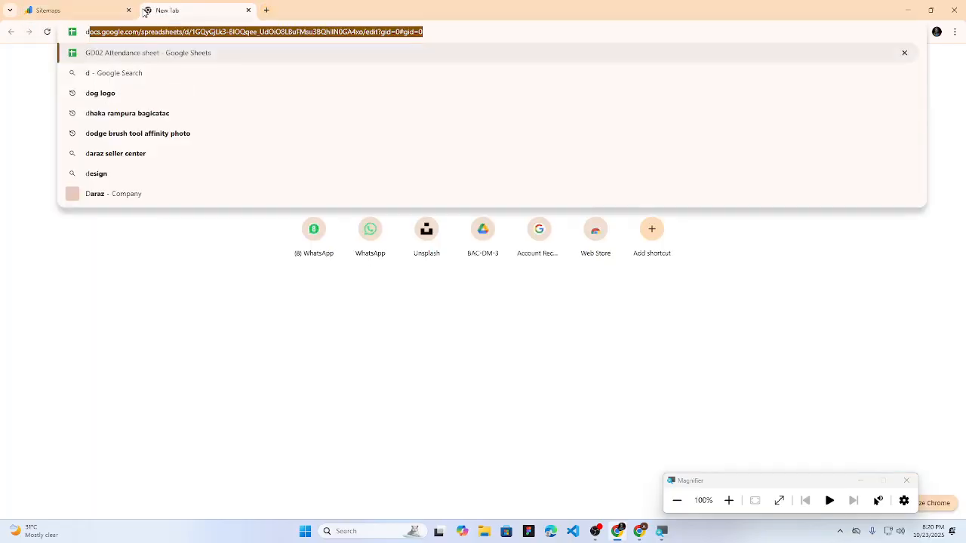
{"action": "type", "text": "ealpil"}
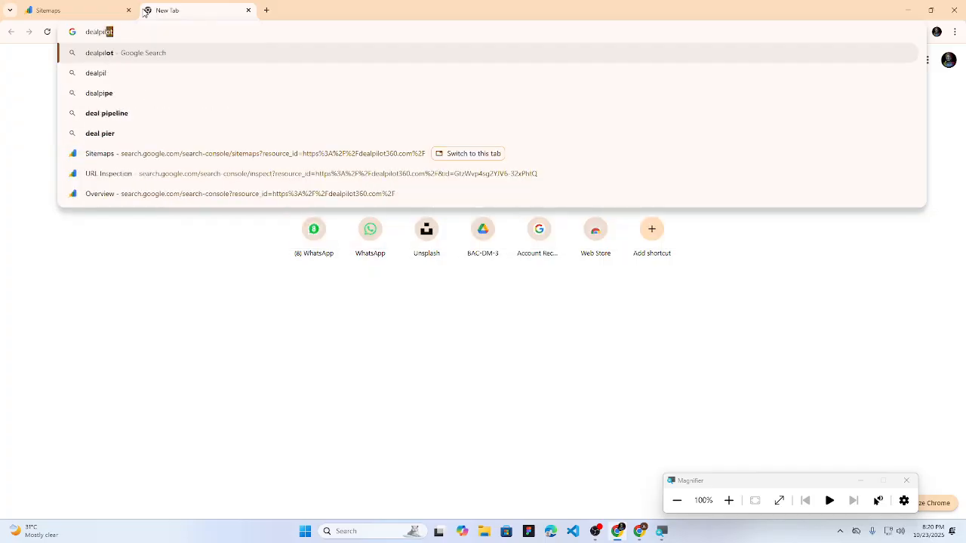
{"action": "type", "text": "ot360."}
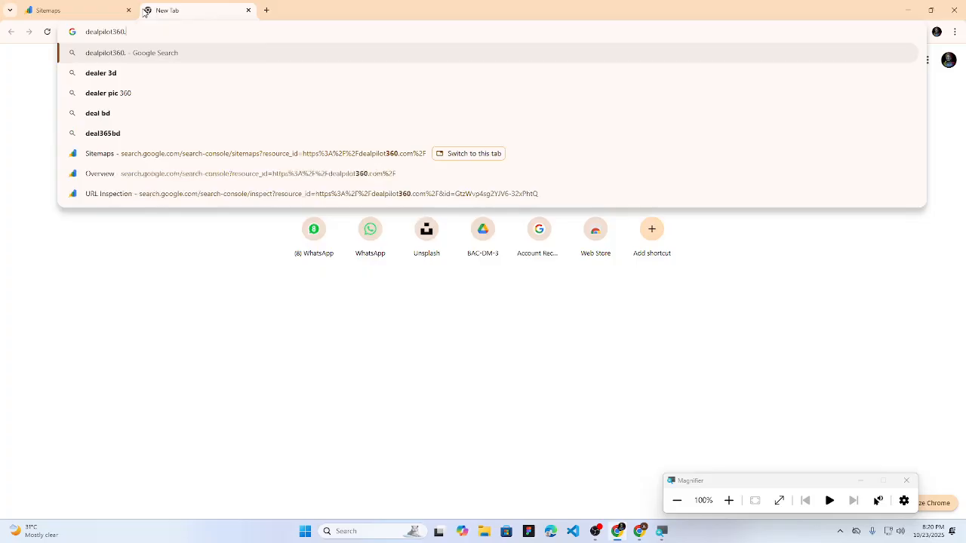
{"action": "type", "text": "com/wp-admin"}
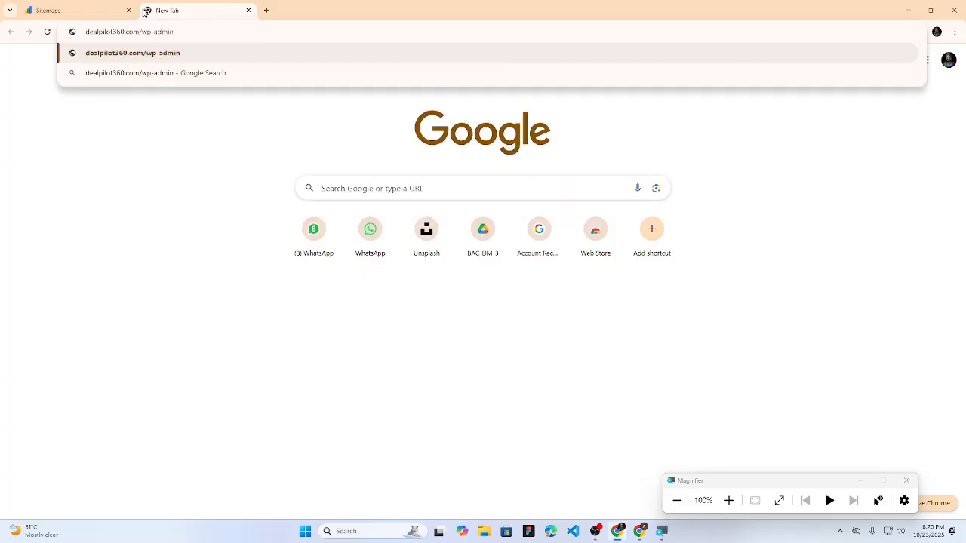
{"action": "key", "text": "Return"}
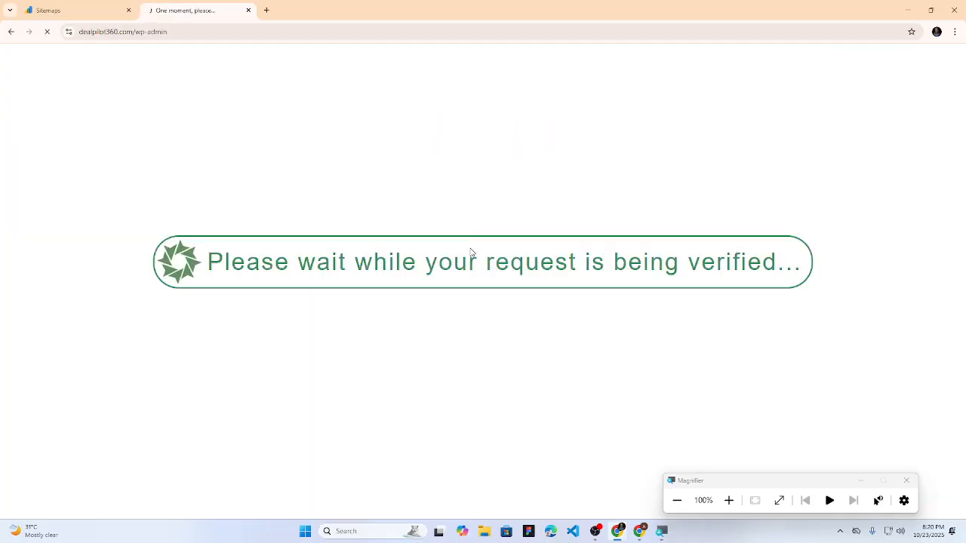
Enter the admin username on the WordPress login page
{"action": "type", "text": "admin"}
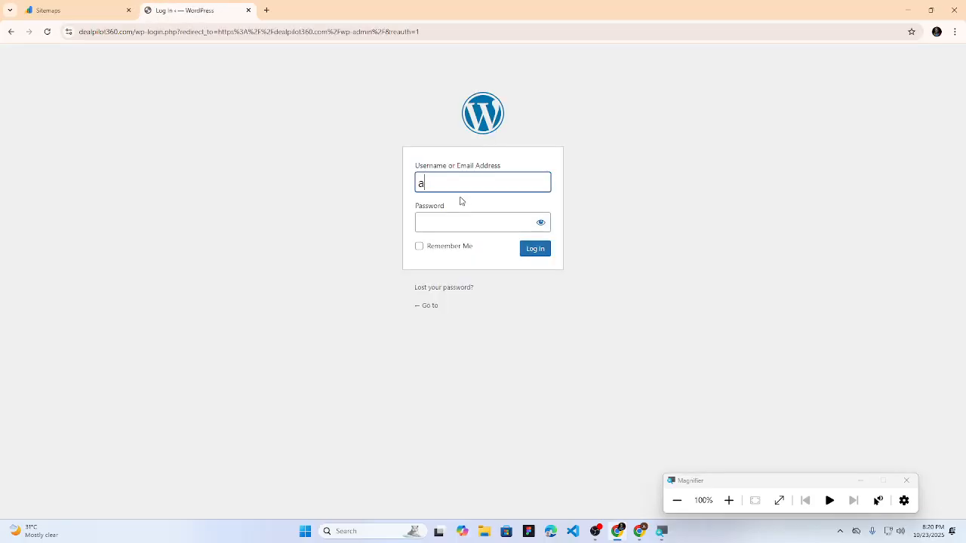
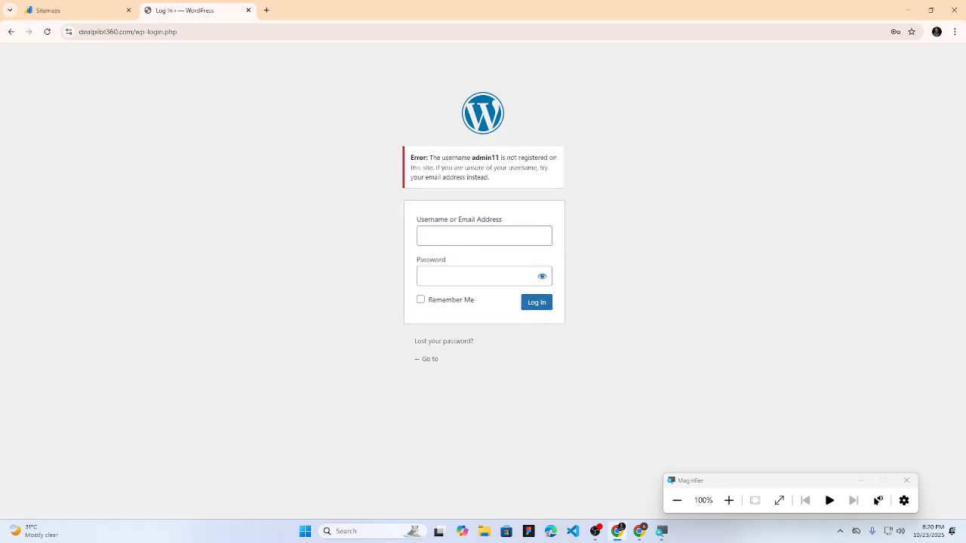
Close the failed login tab and return to the site's home page tab in the other window
{"action": "key", "text": "ctrl+w"}
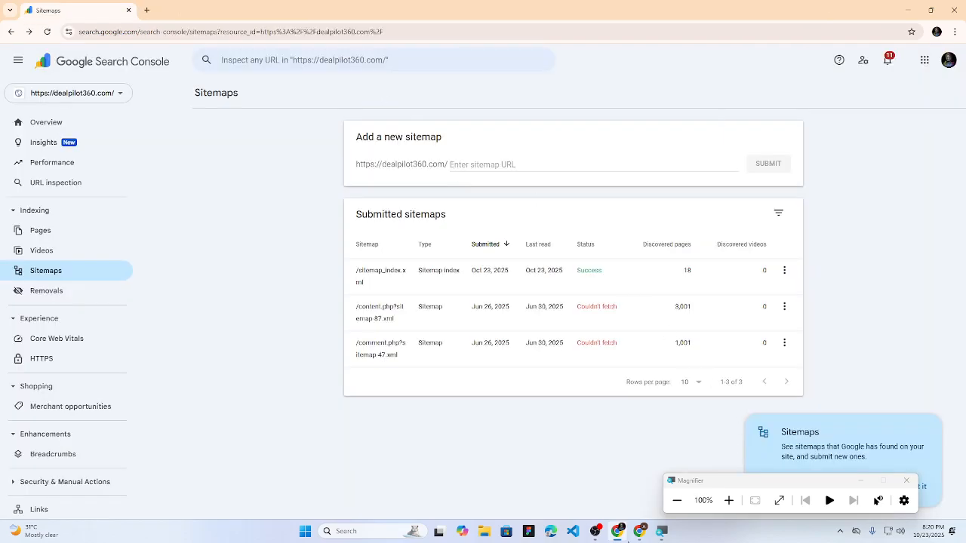
{"action": "mouse_move", "coordinate": [640, 532]}
{"action": "left_click", "coordinate": [572, 479]}
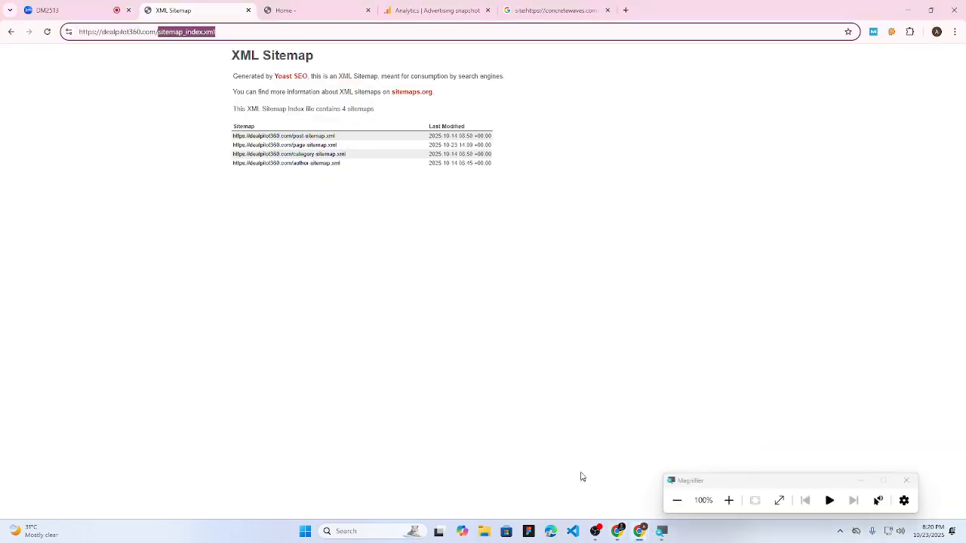
{"action": "left_click", "coordinate": [277, 10]}
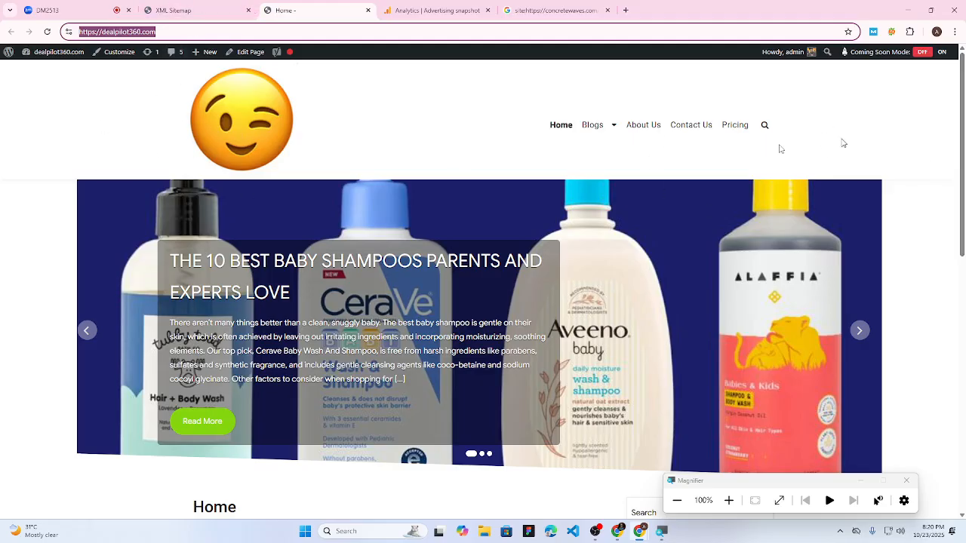
Open the wp-admin Dashboard from the site name in the admin bar
{"action": "left_click", "coordinate": [34, 52]}
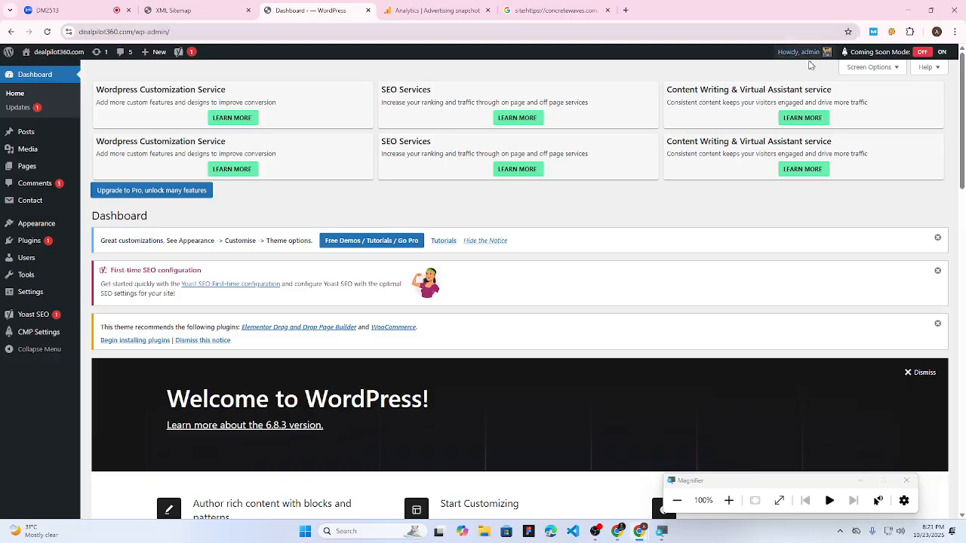
Open the admin's Edit Profile page and replace the generated password with a new one
{"action": "mouse_move", "coordinate": [802, 58]}
{"action": "left_click", "coordinate": [771, 89]}
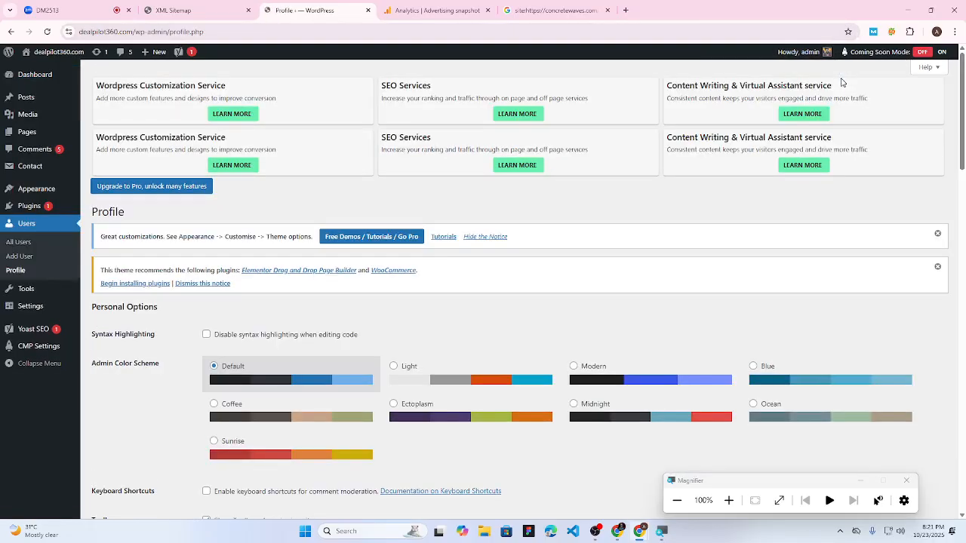
{"action": "scroll", "coordinate": [842, 82], "scroll_direction": "down", "scroll_amount": 5}
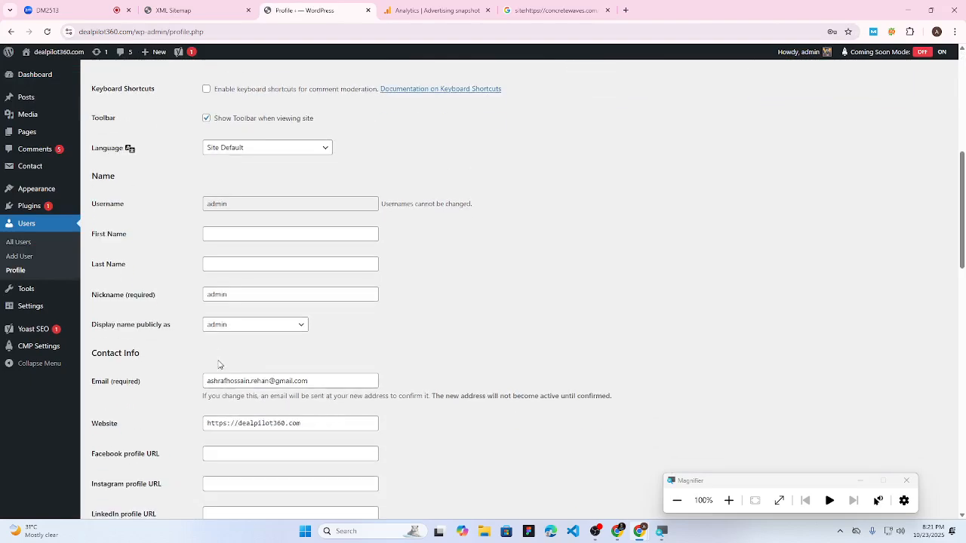
{"action": "scroll", "coordinate": [219, 365], "scroll_direction": "down", "scroll_amount": 6}
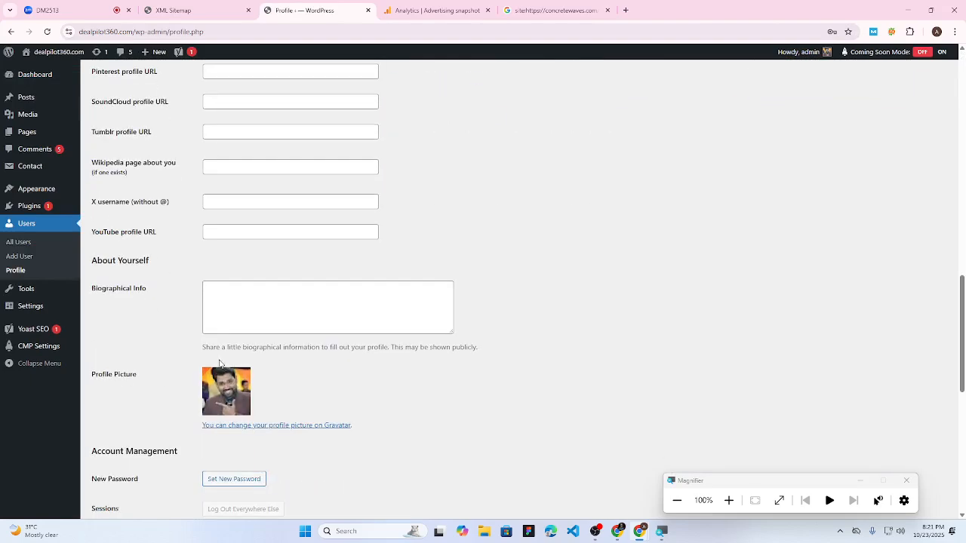
{"action": "scroll", "coordinate": [219, 365], "scroll_direction": "down", "scroll_amount": 3}
{"action": "left_click", "coordinate": [243, 228]}
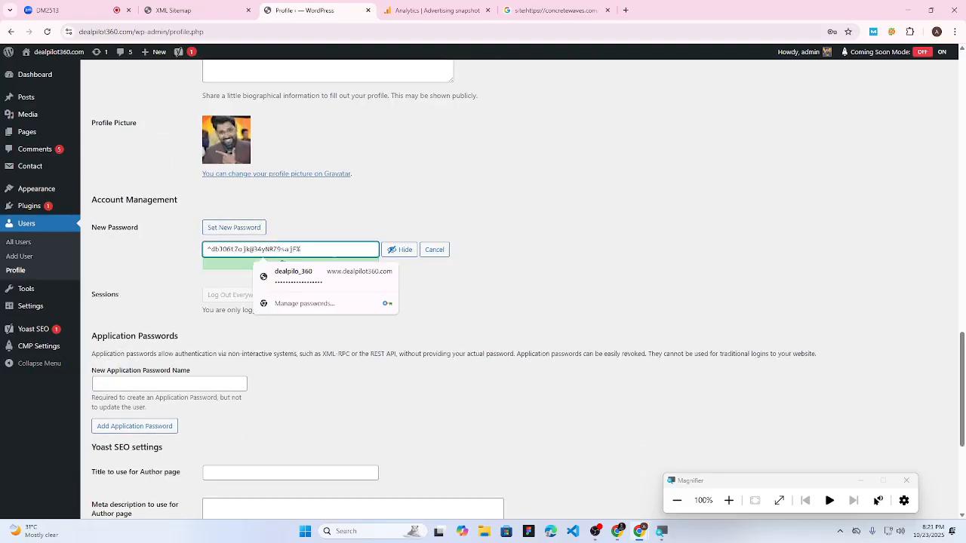
{"action": "key", "text": "ctrl+a"}
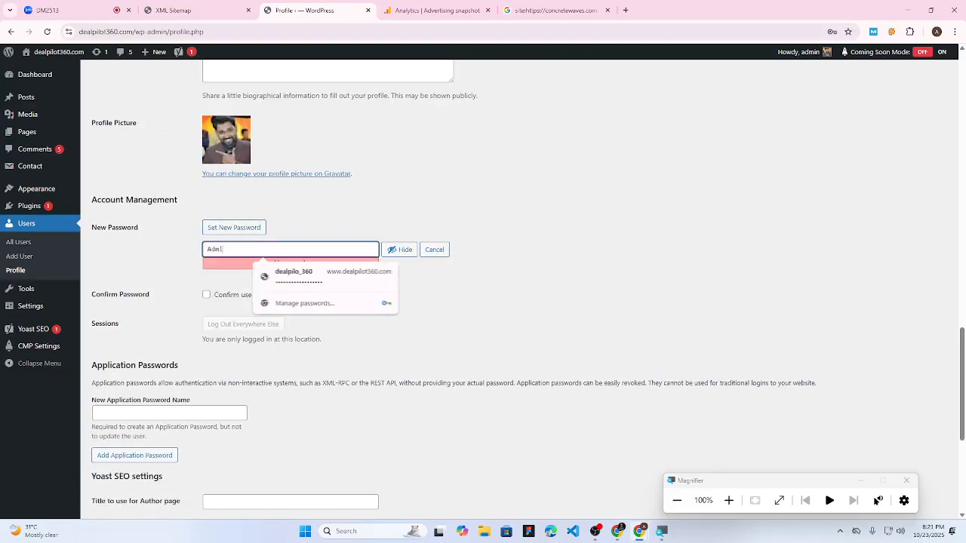
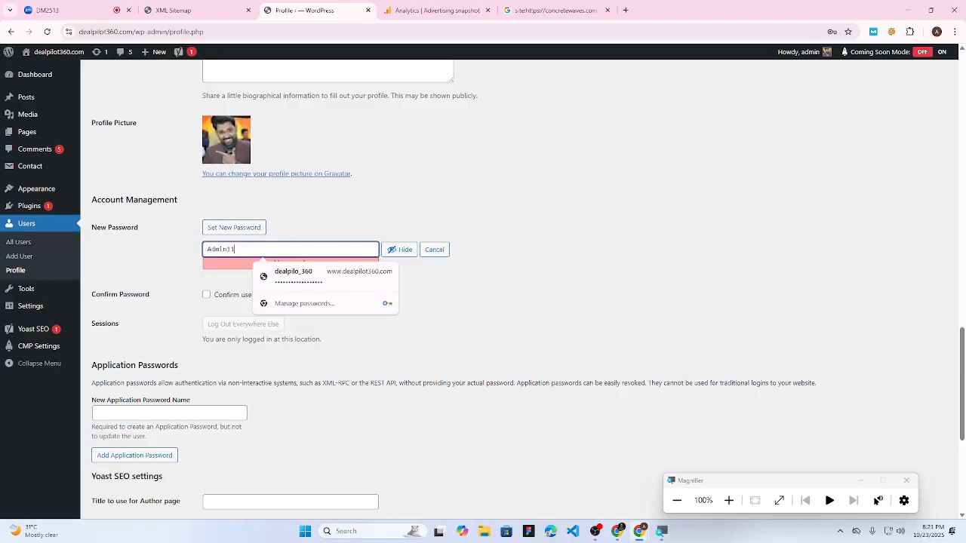
Confirm using the weak password, update the profile, and switch to the Search Console window
{"action": "scroll", "coordinate": [551, 264], "scroll_direction": "up", "scroll_amount": 7}
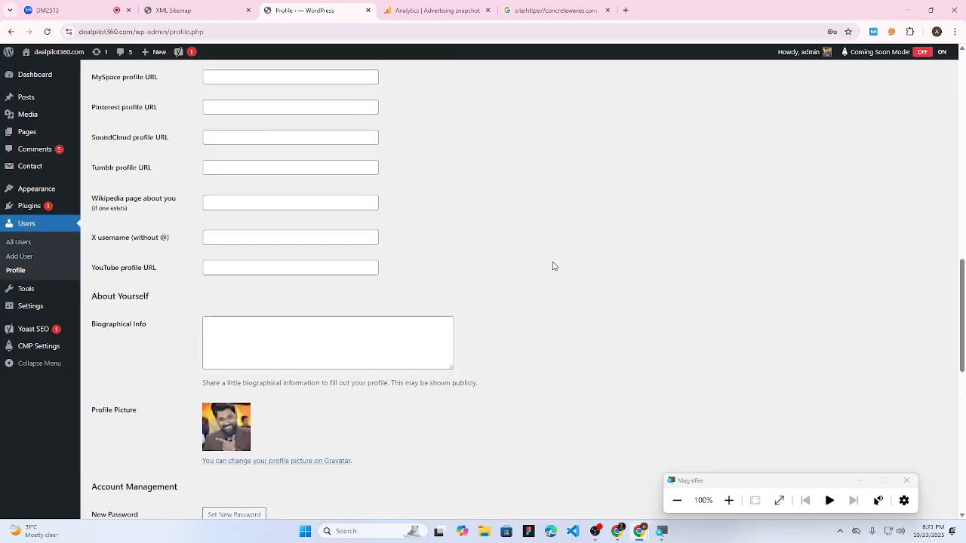
{"action": "scroll", "coordinate": [554, 265], "scroll_direction": "up", "scroll_amount": 3}
{"action": "left_click_drag", "start_coordinate": [241, 254], "coordinate": [180, 257]}
{"action": "scroll", "coordinate": [410, 276], "scroll_direction": "down", "scroll_amount": 8}
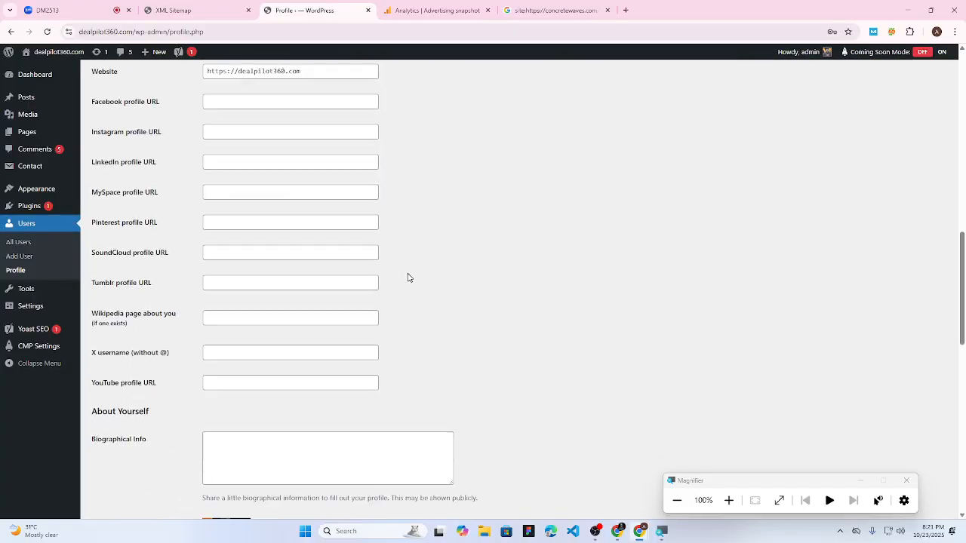
{"action": "left_click", "coordinate": [246, 350]}
{"action": "key", "text": "ctrl+a"}
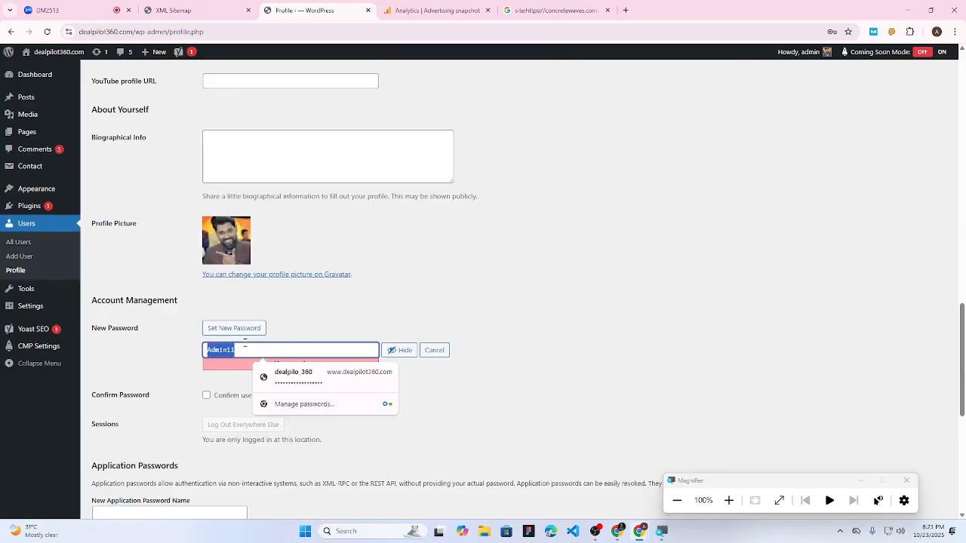
{"action": "left_click", "coordinate": [443, 288]}
{"action": "left_click", "coordinate": [207, 396]}
{"action": "scroll", "coordinate": [219, 420], "scroll_direction": "down", "scroll_amount": 5}
{"action": "left_click", "coordinate": [134, 510]}
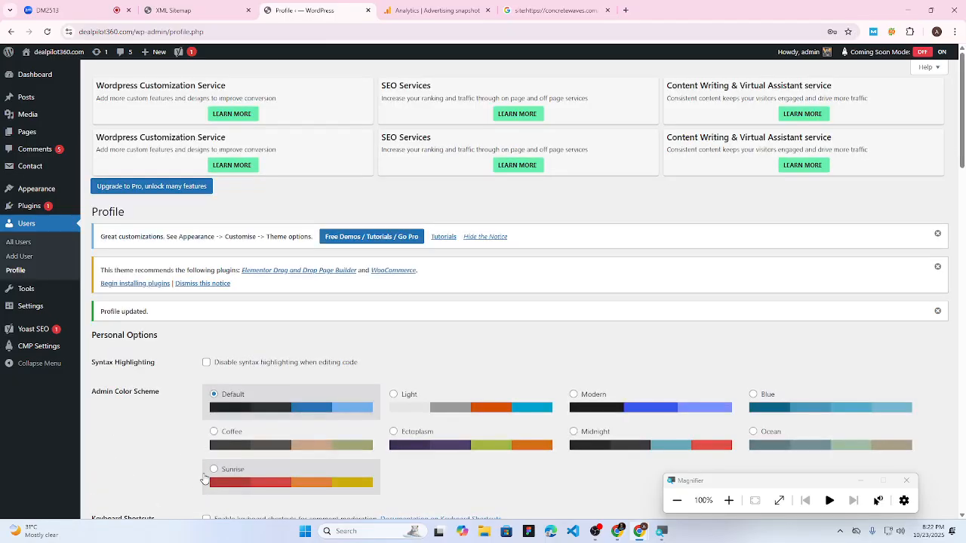
{"action": "left_click", "coordinate": [639, 531]}
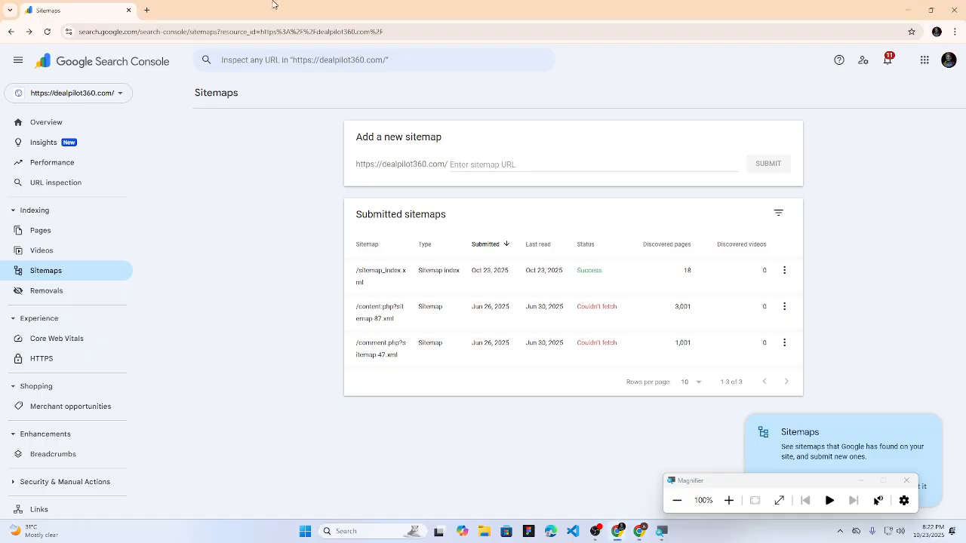
In a new tab, open dealpilot360.com/wp-admin and log in as admin with the new password
{"action": "left_click", "coordinate": [143, 10]}
{"action": "type", "text": "dea"}
{"action": "key", "text": "Return"}
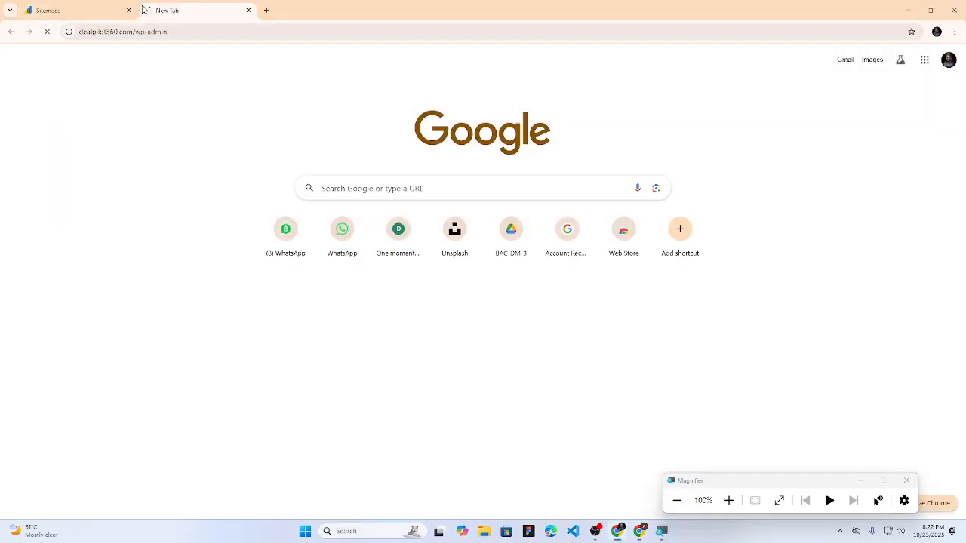
{"action": "type", "text": "admi"}
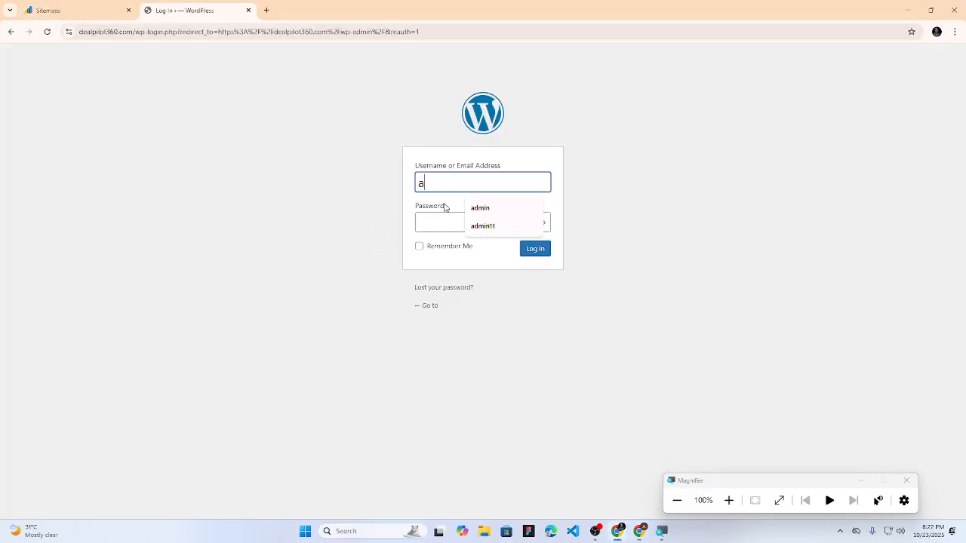
{"action": "type", "text": "n"}
{"action": "key", "text": "Tab"}
{"action": "key", "text": "ctrl+v"}
{"action": "key", "text": "Return"}
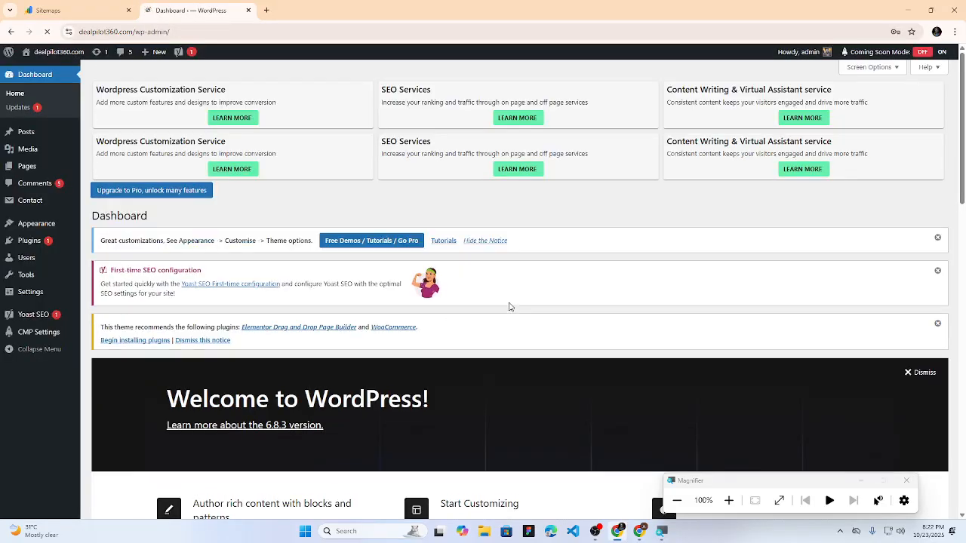
Select the full site address in the browser's address bar
{"action": "left_click", "coordinate": [128, 32]}
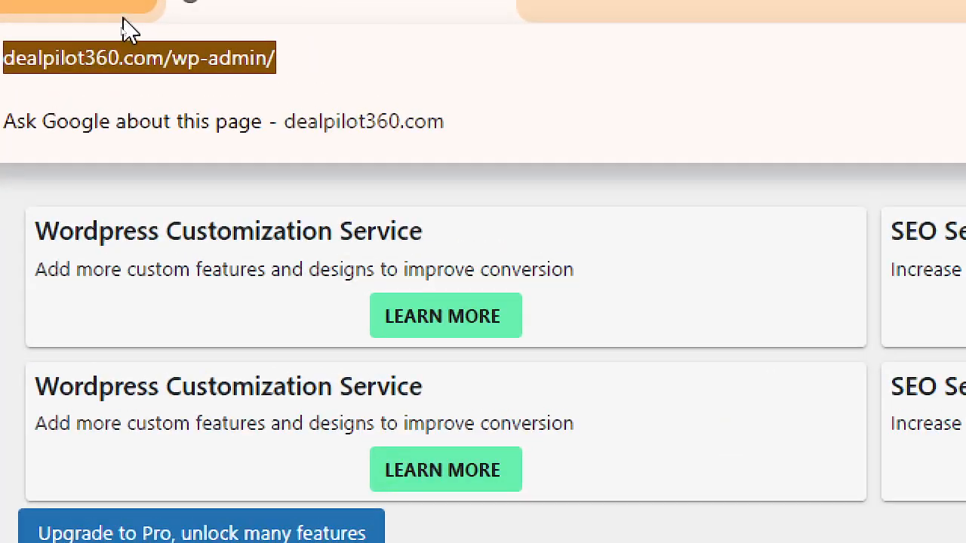
{"action": "left_click", "coordinate": [86, 57]}
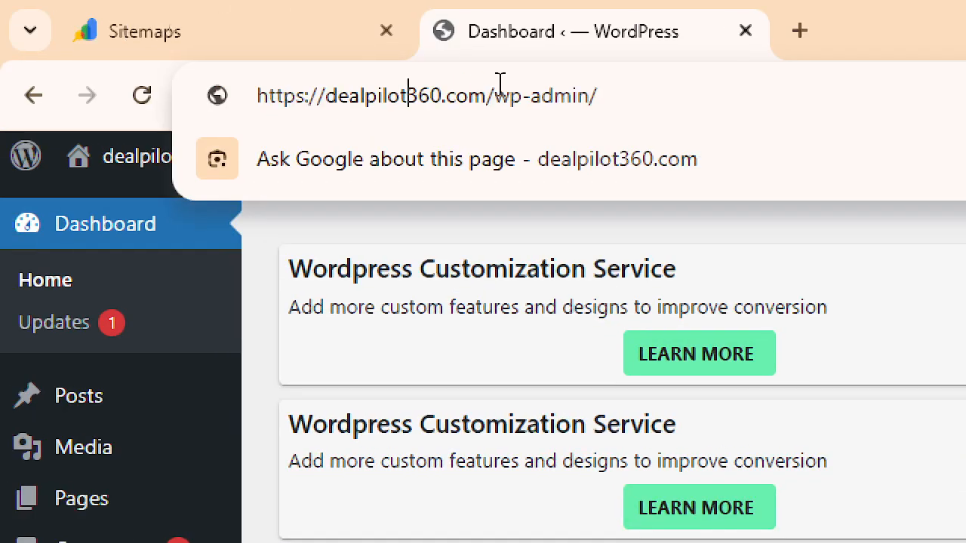
{"action": "left_click", "coordinate": [347, 47]}
{"action": "left_click_drag", "start_coordinate": [599, 85], "coordinate": [220, 80]}
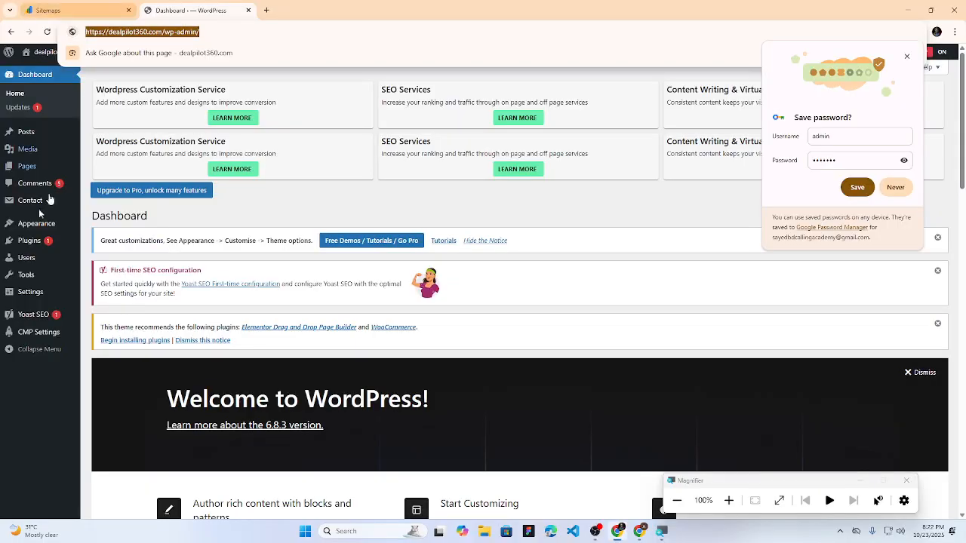
Under Plugins > Add Plugin, decline saving the password, search 'reset' and install WP Reset
{"action": "mouse_move", "coordinate": [22, 299]}
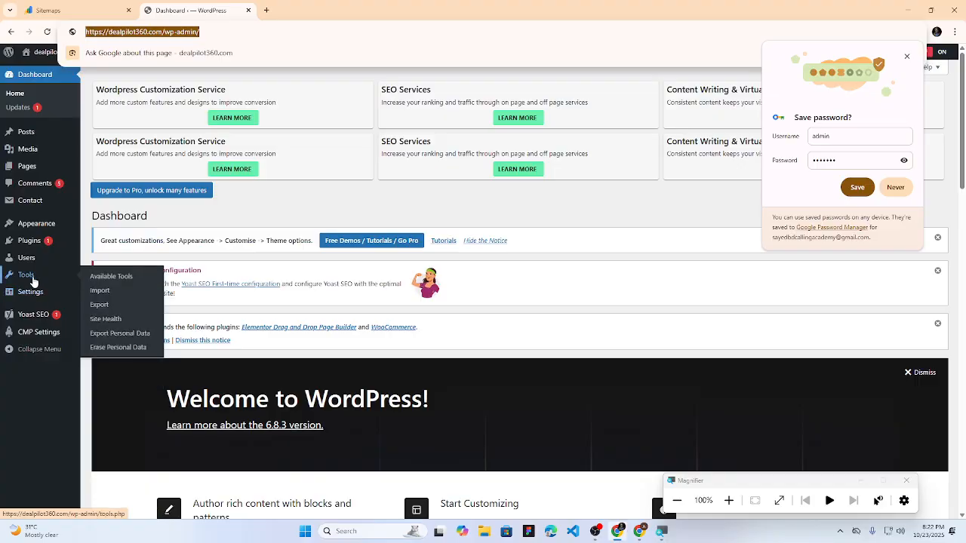
{"action": "mouse_move", "coordinate": [34, 241]}
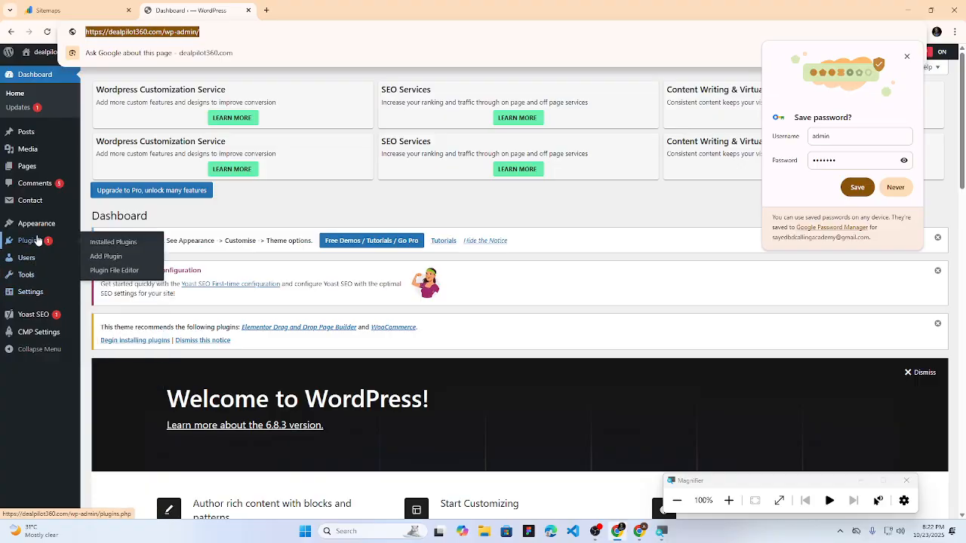
{"action": "left_click", "coordinate": [107, 258]}
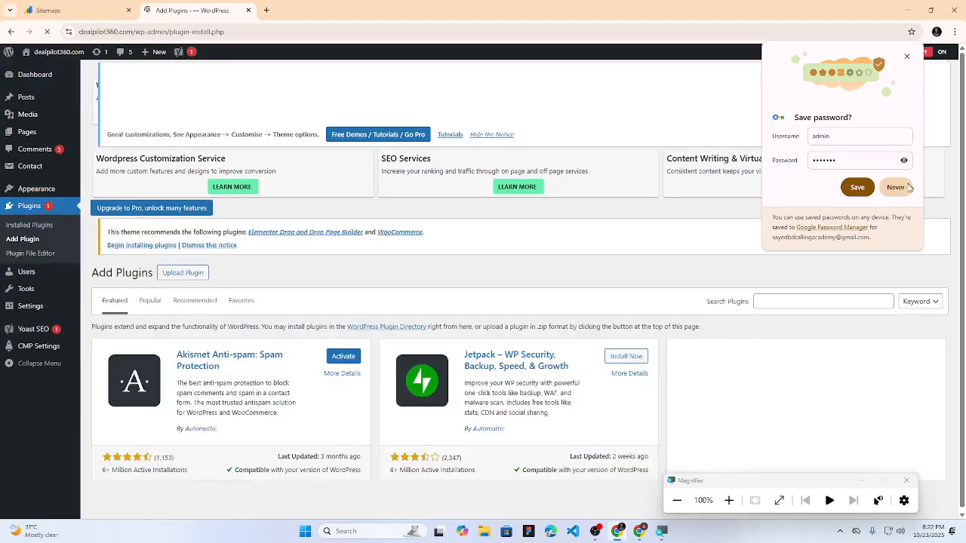
{"action": "left_click", "coordinate": [895, 188]}
{"action": "left_click", "coordinate": [790, 318]}
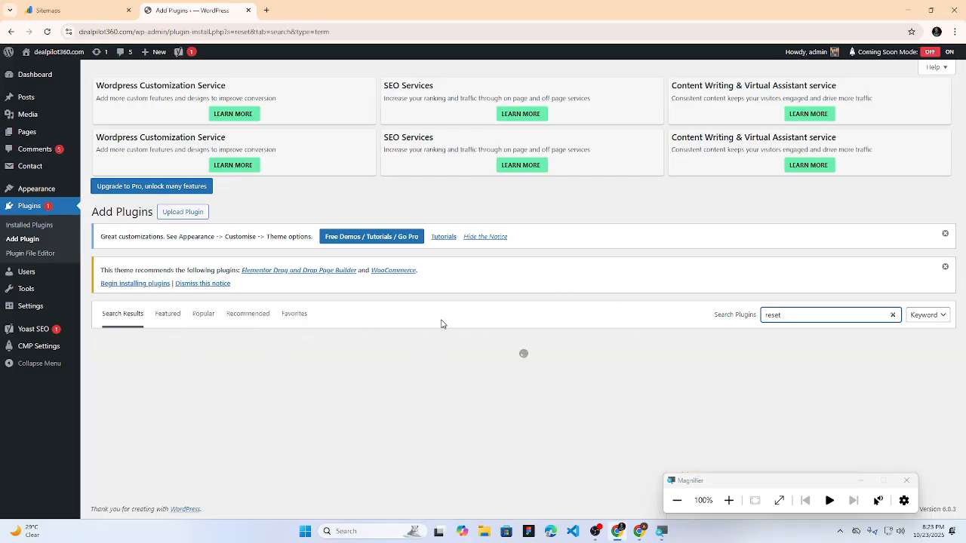
{"action": "left_click", "coordinate": [351, 372]}
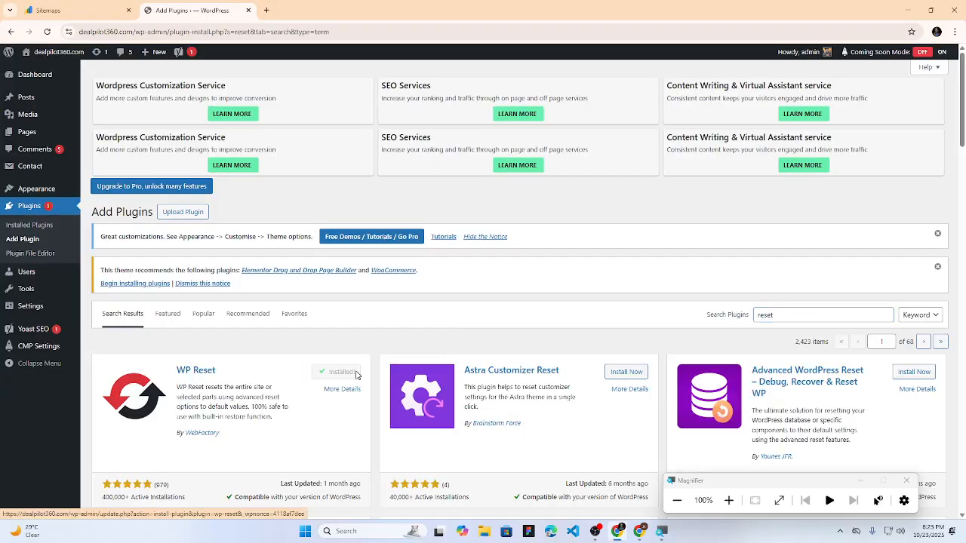
Activate WP Reset and open its page under Tools
{"action": "left_click", "coordinate": [353, 374]}
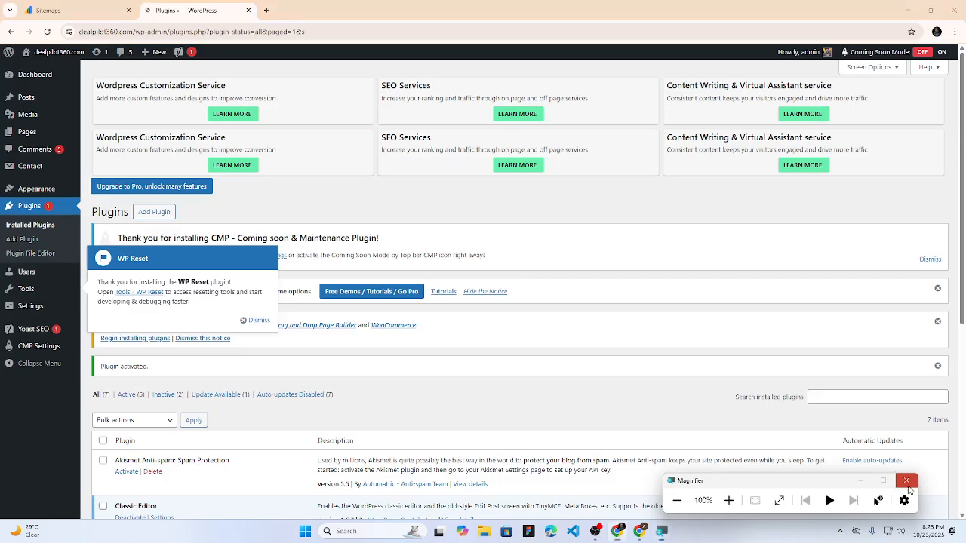
{"action": "left_click", "coordinate": [907, 480]}
{"action": "scroll", "coordinate": [455, 341], "scroll_direction": "down", "scroll_amount": 3}
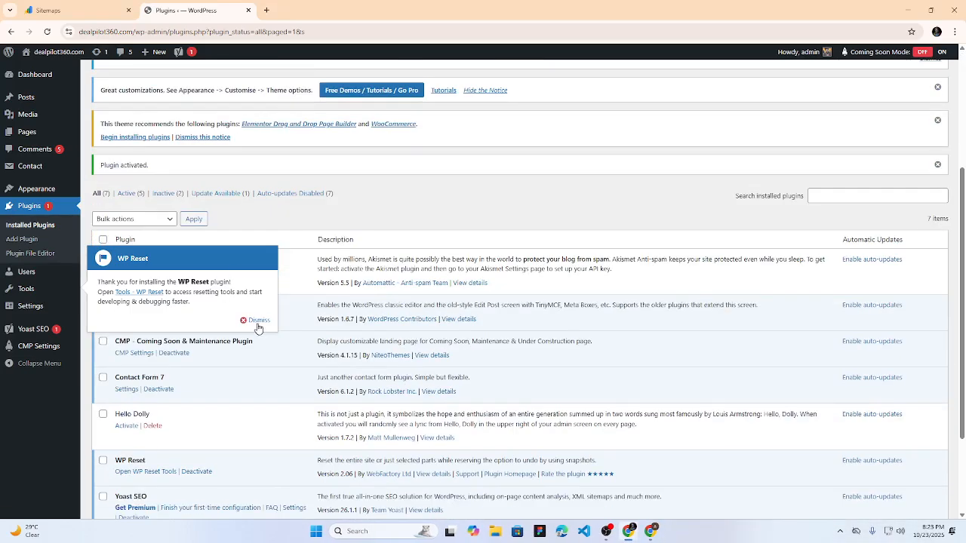
{"action": "mouse_move", "coordinate": [49, 291]}
{"action": "left_click", "coordinate": [98, 362]}
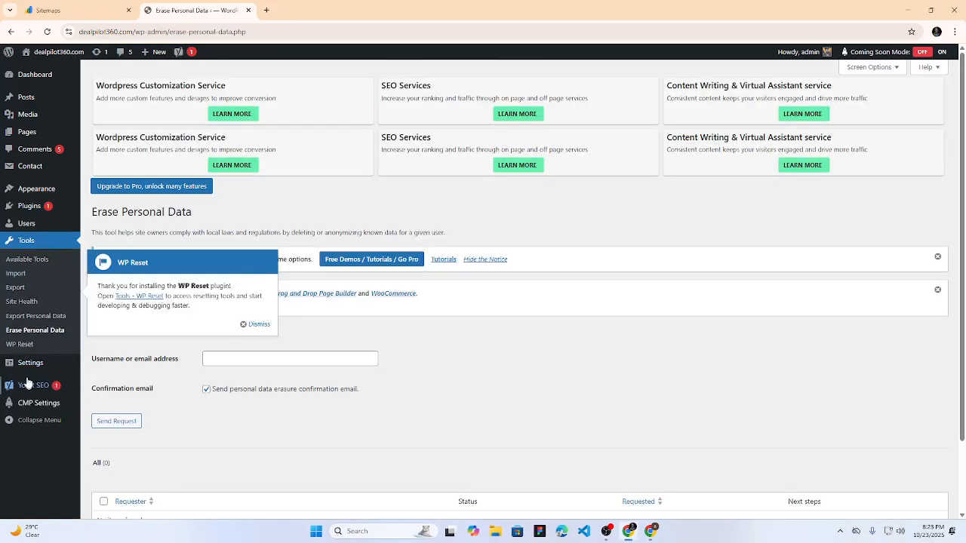
{"action": "left_click", "coordinate": [29, 345]}
Enter 'reset' in the Site Reset field and confirm resetting WordPress to default values
{"action": "scroll", "coordinate": [450, 425], "scroll_direction": "down", "scroll_amount": 5}
{"action": "key", "text": "Escape"}
{"action": "scroll", "coordinate": [342, 383], "scroll_direction": "down", "scroll_amount": 6}
{"action": "scroll", "coordinate": [166, 381], "scroll_direction": "down", "scroll_amount": 2}
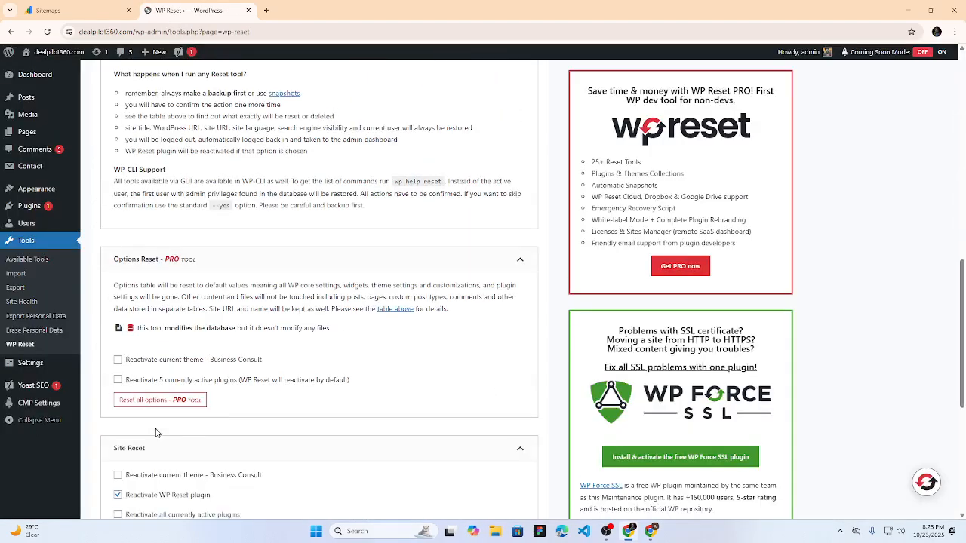
{"action": "left_click", "coordinate": [160, 423]}
{"action": "type", "text": "res"}
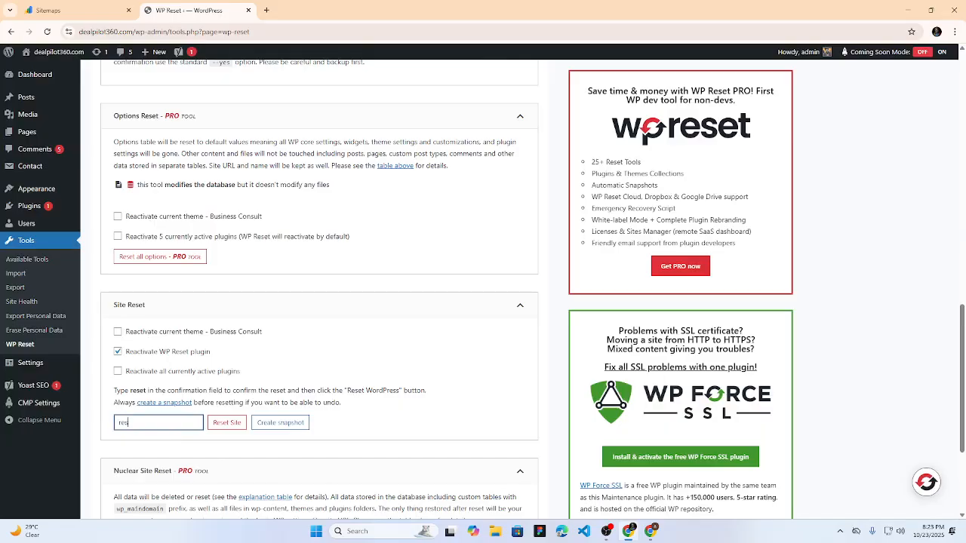
{"action": "left_click", "coordinate": [226, 422]}
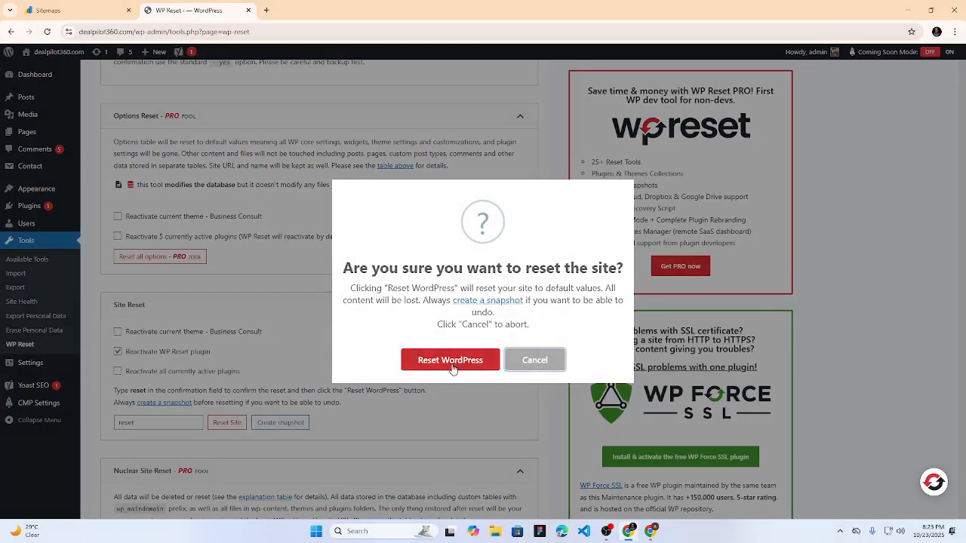
{"action": "left_click", "coordinate": [450, 362]}
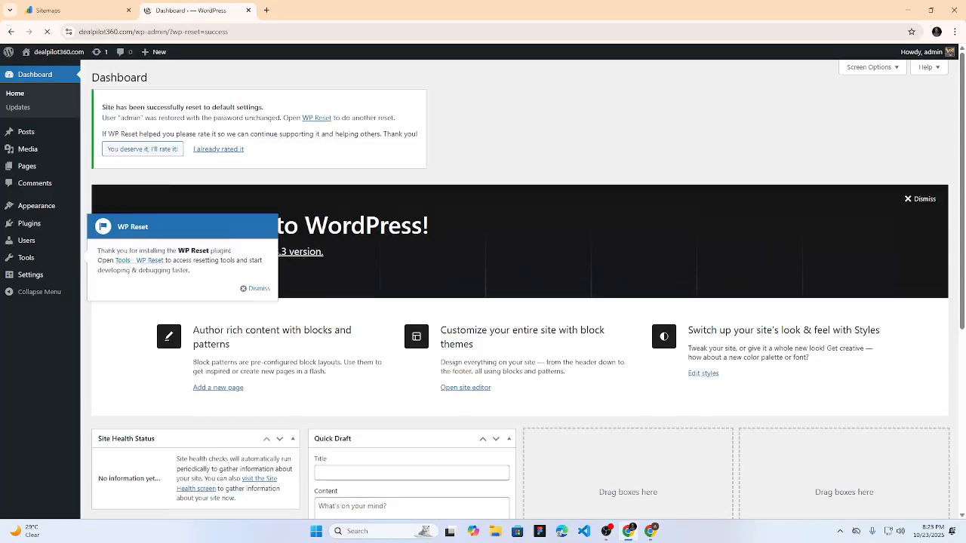
Dismiss the WP Reset notice, view the reset front page in a new tab, then open Installed Plugins
{"action": "left_click", "coordinate": [258, 288]}
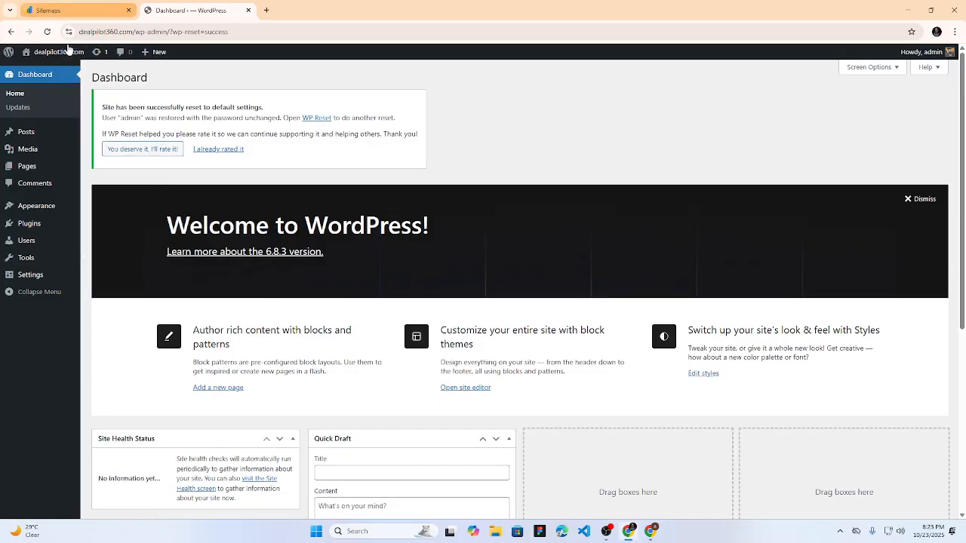
{"action": "middle_click", "coordinate": [66, 72]}
{"action": "left_click", "coordinate": [336, 10]}
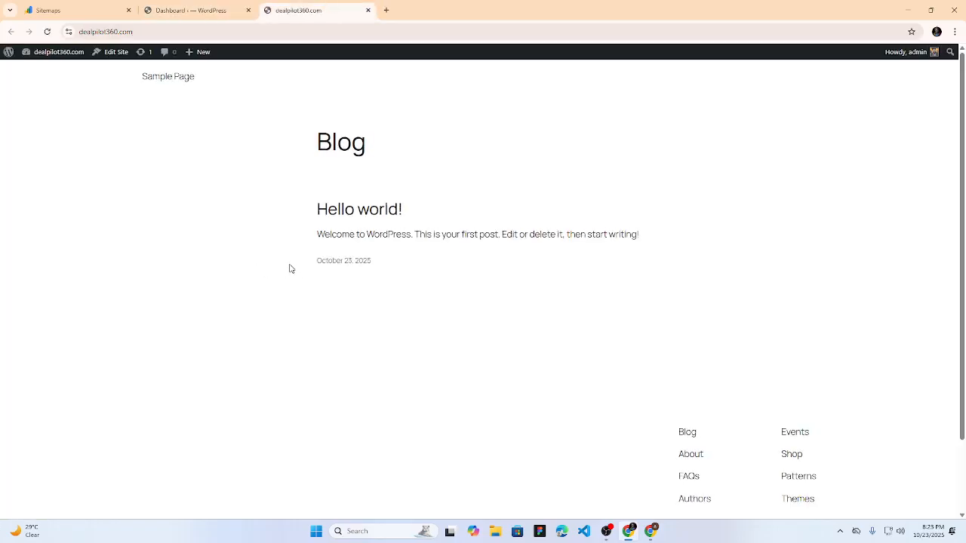
{"action": "left_click", "coordinate": [182, 10]}
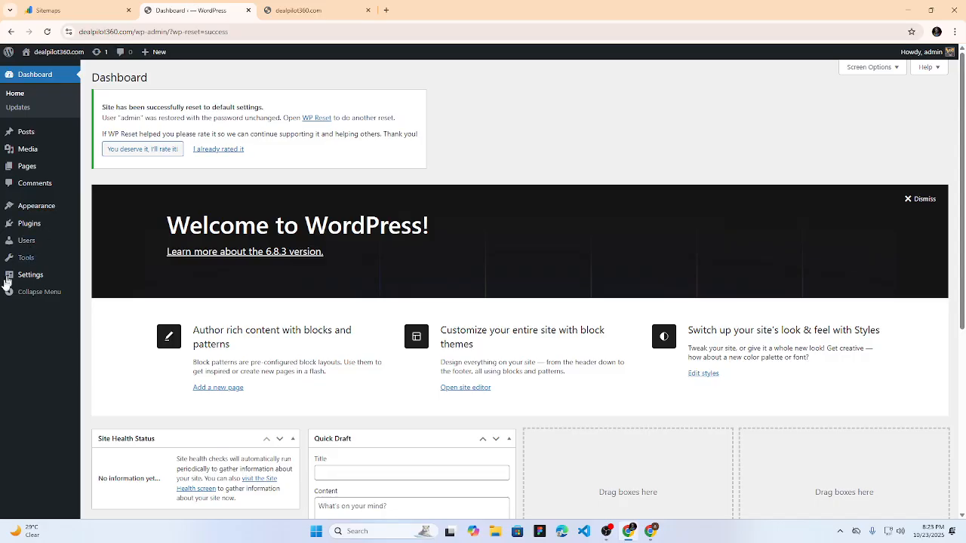
{"action": "mouse_move", "coordinate": [34, 225]}
{"action": "left_click", "coordinate": [121, 229]}
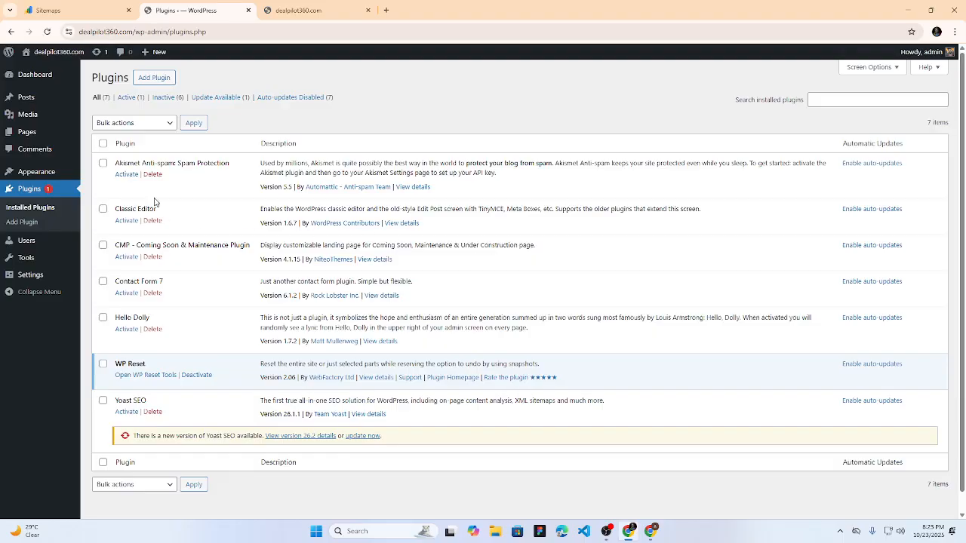
Bulk-delete Classic Editor, CMP, Contact Form 7 and Yoast SEO from Installed Plugins
{"action": "left_click", "coordinate": [103, 209]}
{"action": "left_click", "coordinate": [103, 245]}
{"action": "left_click", "coordinate": [103, 281]}
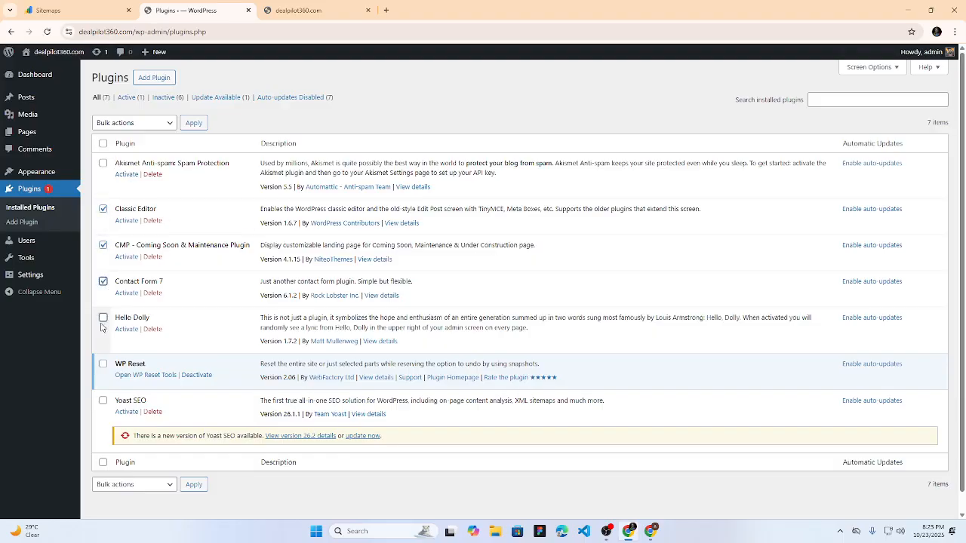
{"action": "left_click", "coordinate": [102, 364]}
{"action": "left_click", "coordinate": [103, 401]}
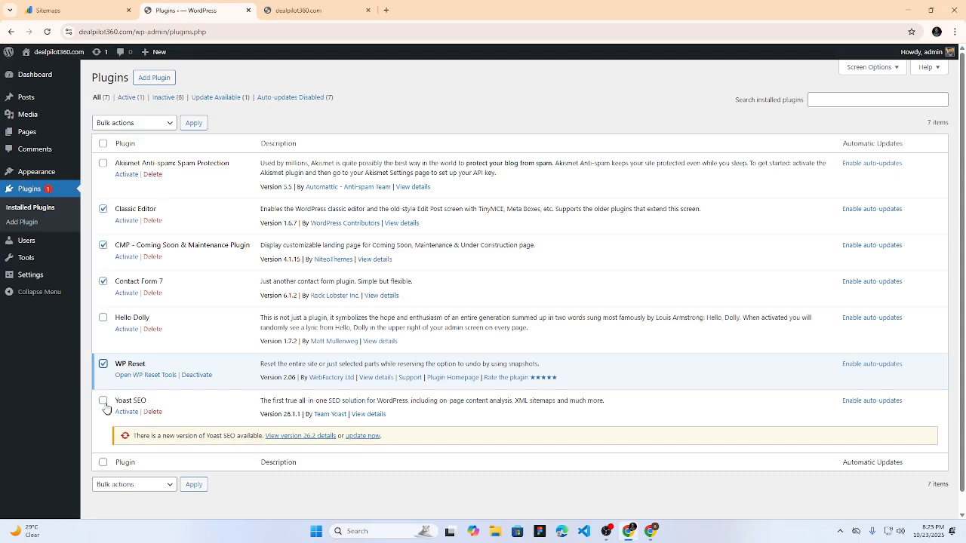
{"action": "left_click", "coordinate": [155, 127]}
{"action": "left_click", "coordinate": [139, 192]}
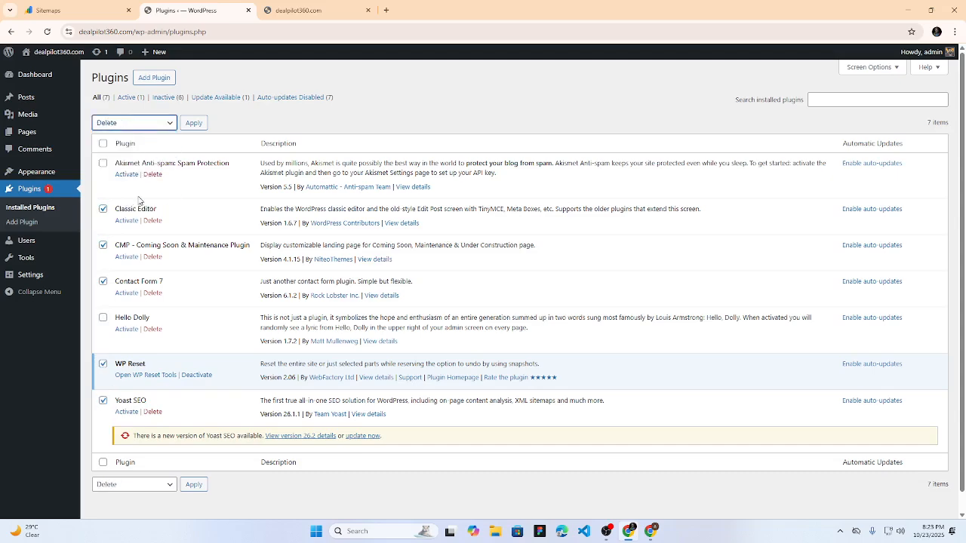
{"action": "left_click", "coordinate": [194, 123]}
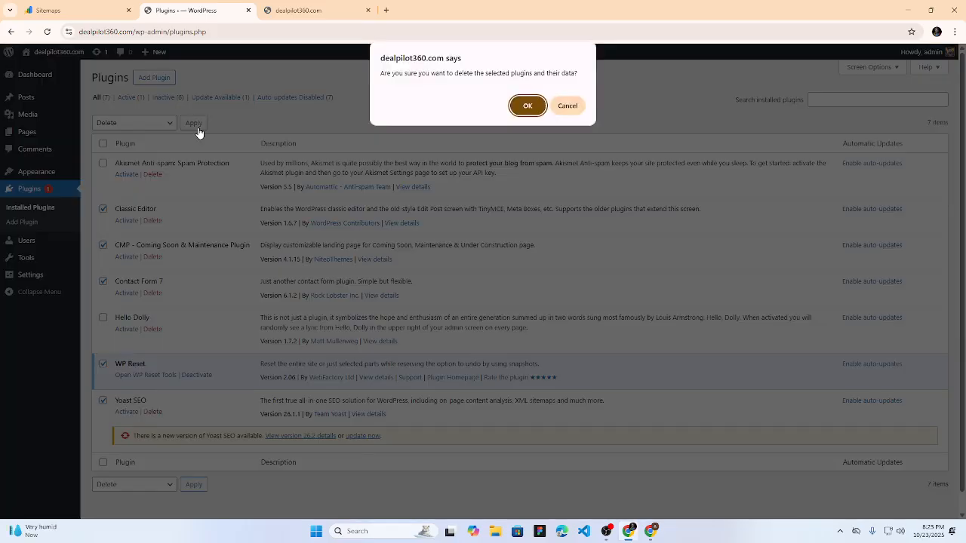
{"action": "left_click", "coordinate": [523, 104]}
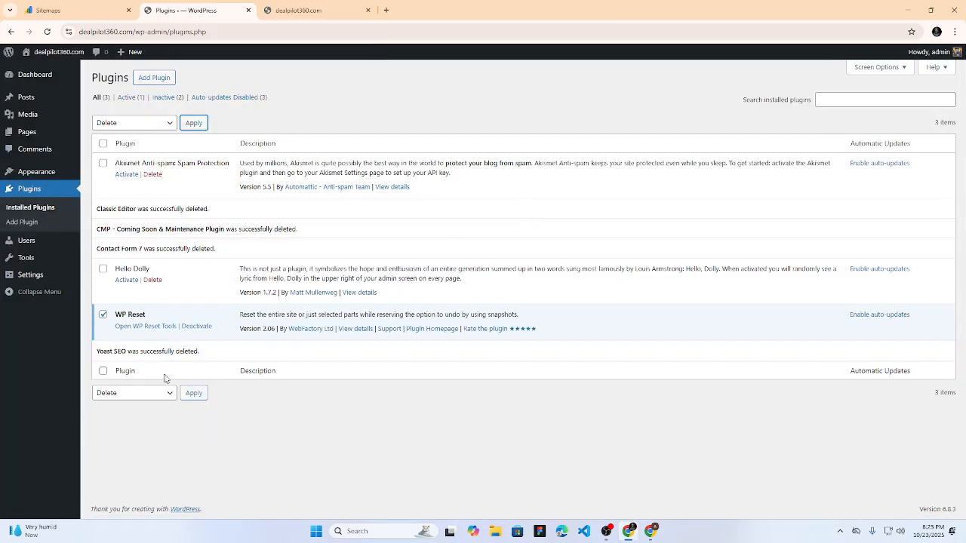
Deactivate and delete WP Reset, then close the site's front page tab
{"action": "left_click", "coordinate": [202, 327]}
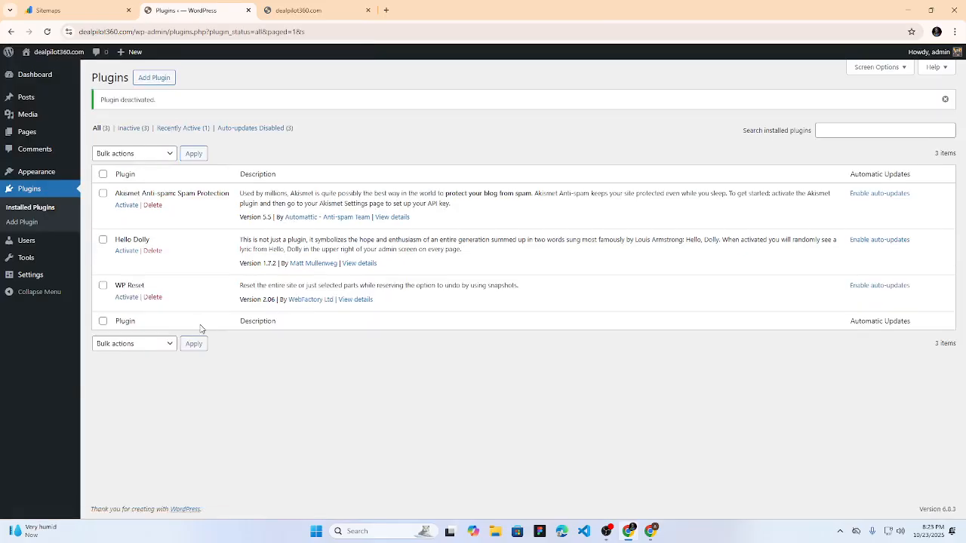
{"action": "left_click", "coordinate": [153, 299]}
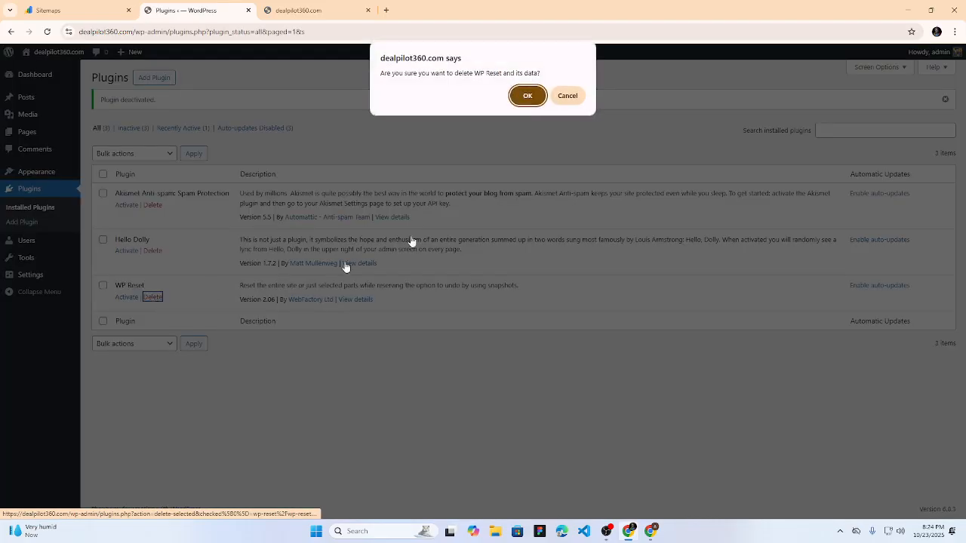
{"action": "left_click", "coordinate": [525, 95]}
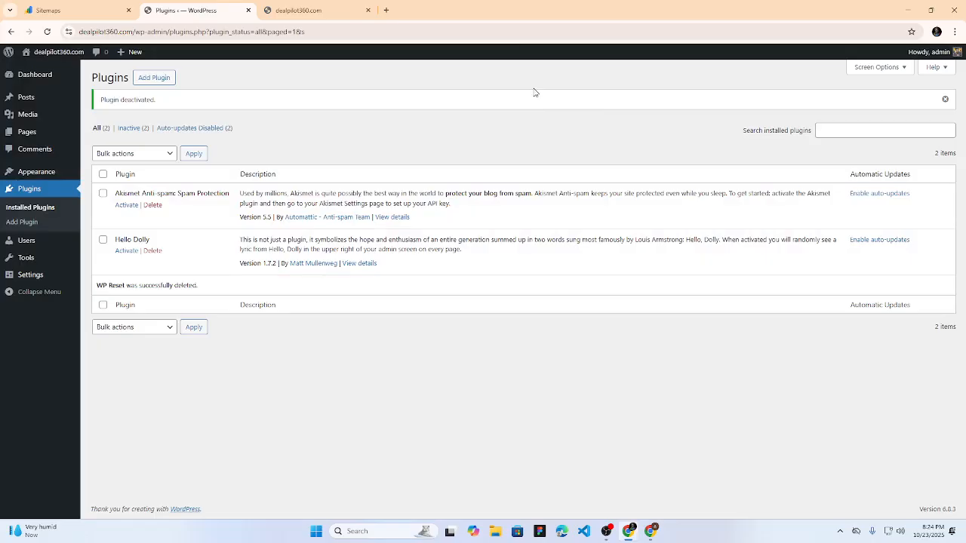
{"action": "left_click", "coordinate": [317, 10]}
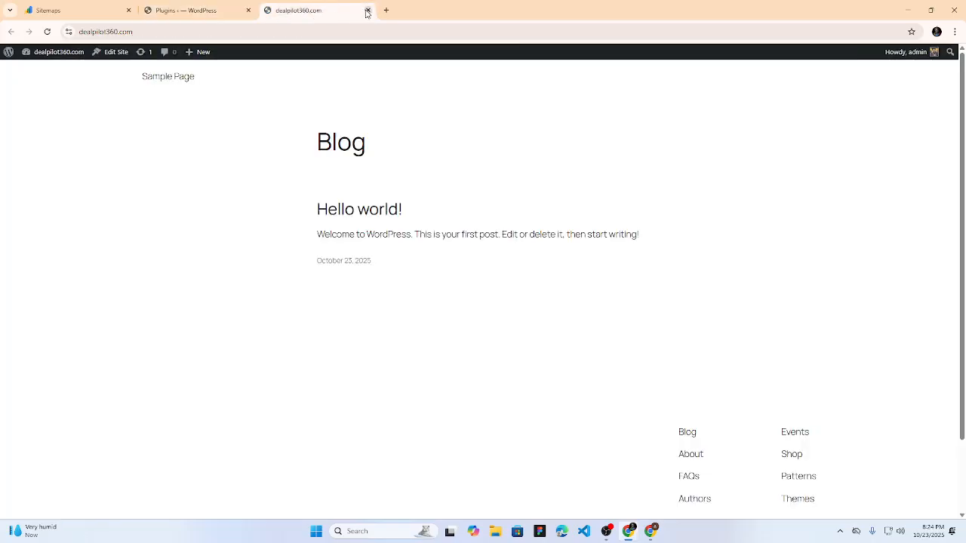
{"action": "left_click", "coordinate": [368, 10]}
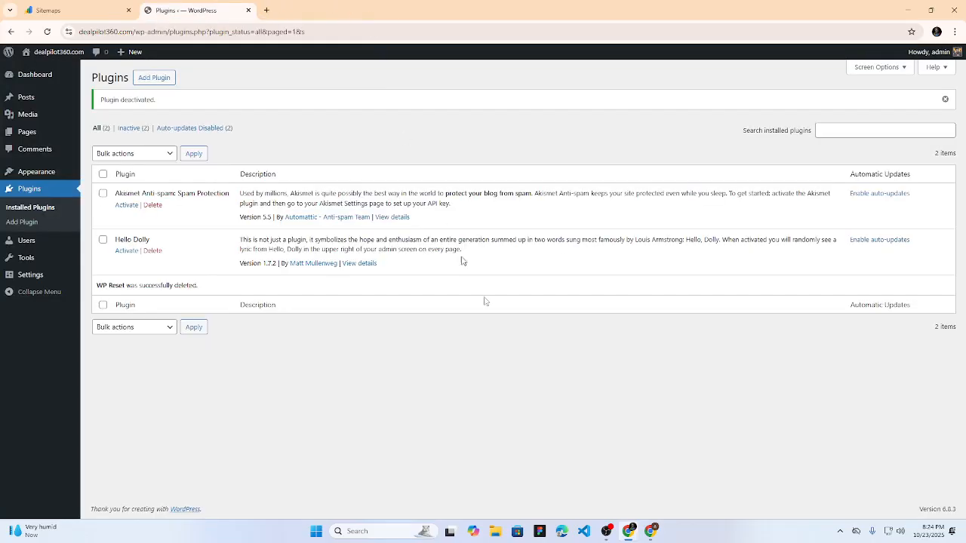
Switch to the other Chrome window and close its WordPress Profile, Analytics and Google search tabs
{"action": "left_click", "coordinate": [649, 532]}
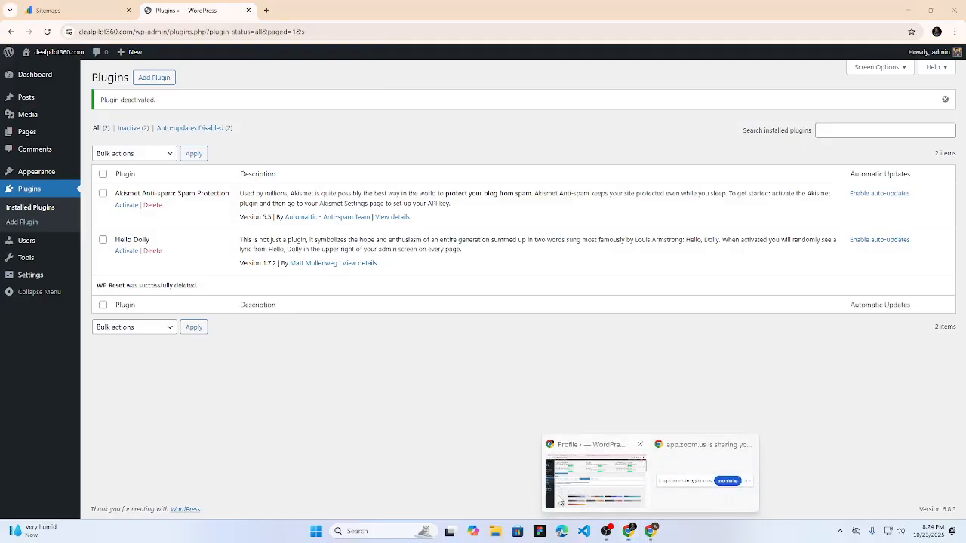
{"action": "left_click", "coordinate": [592, 477]}
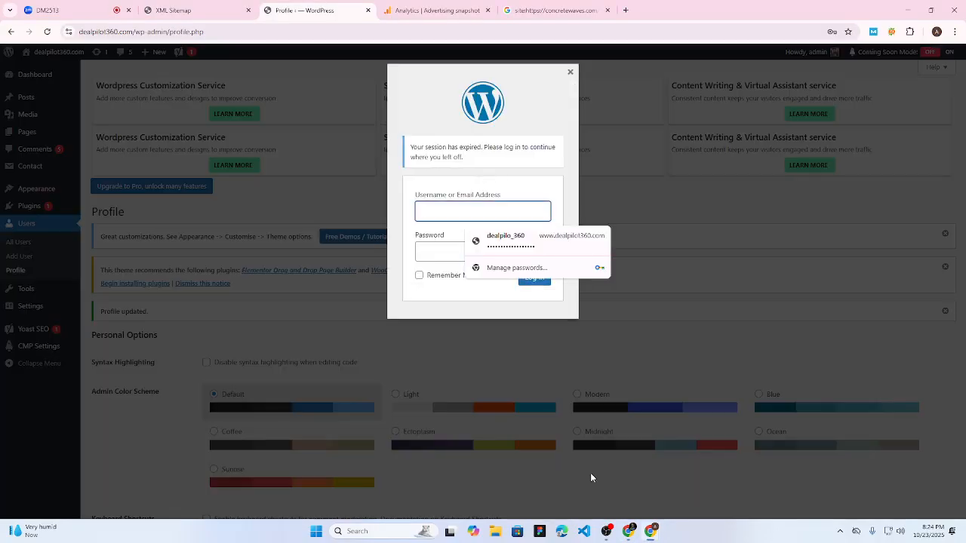
{"action": "key", "text": "ctrl+w"}
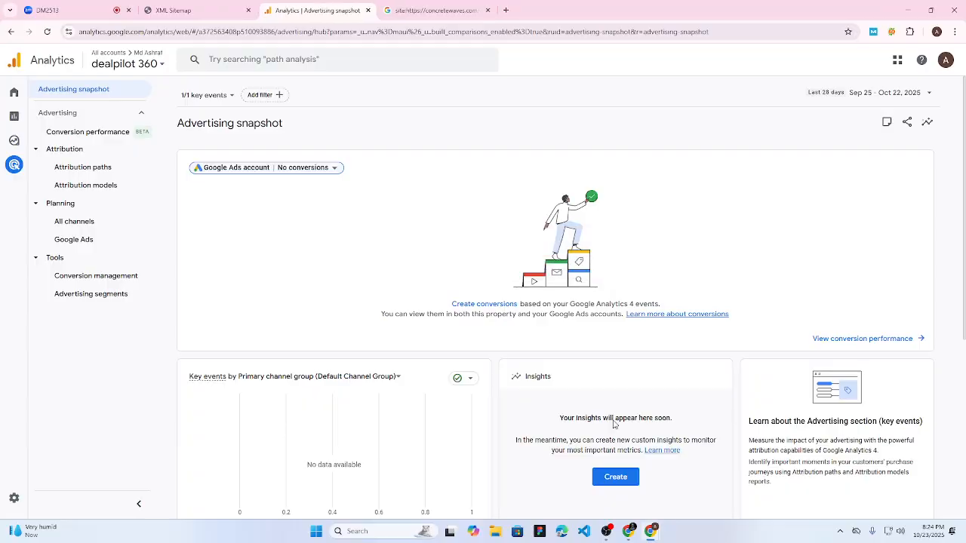
{"action": "key", "text": "ctrl+w"}
{"action": "key", "text": "ctrl+w"}
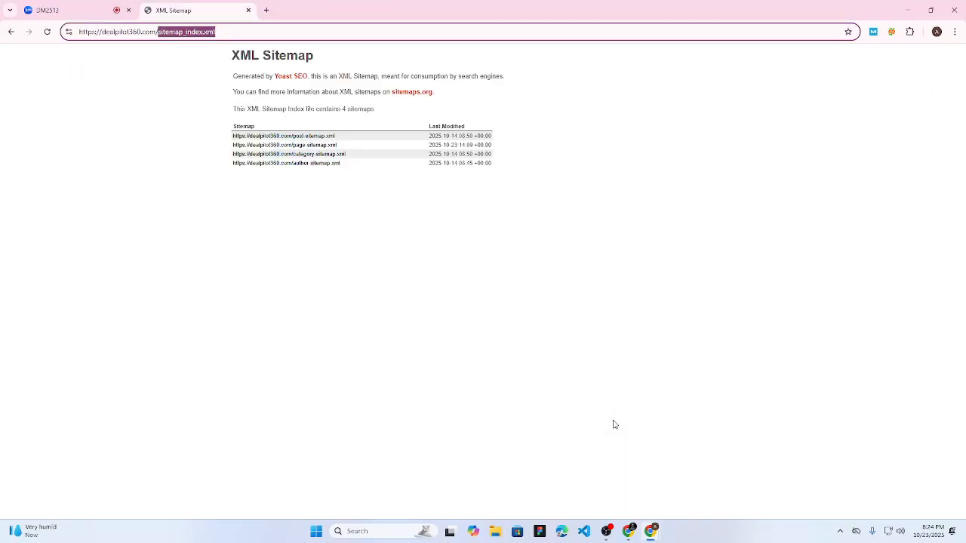
{"action": "key", "text": "ctrl+w"}
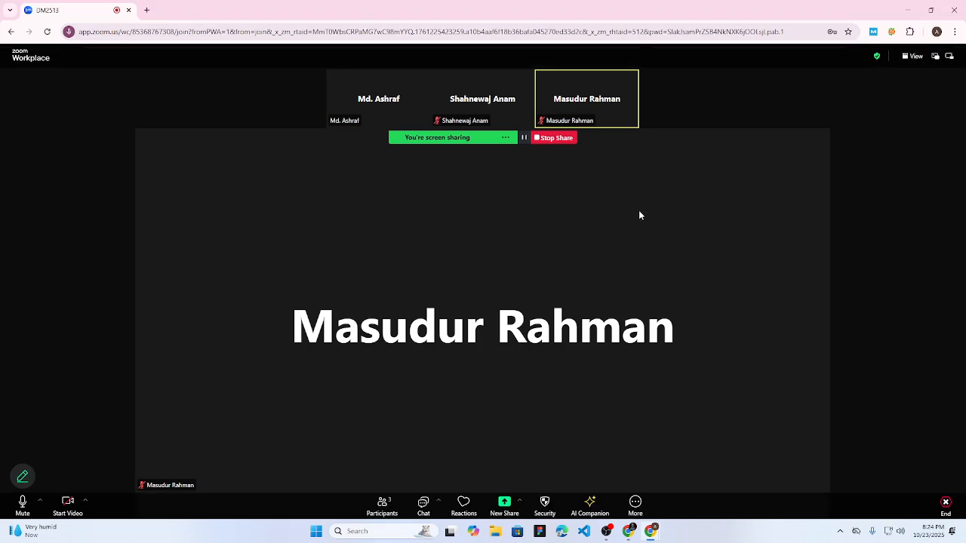